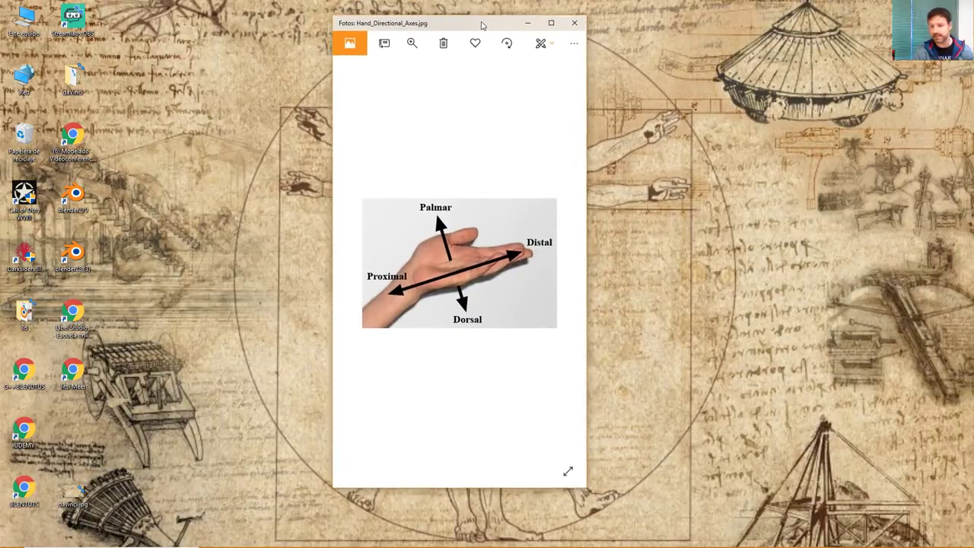
# Enlarge the hand directional axes diagram full screen to study its axes, then minimize Photos
pyautogui.click(405, 62)
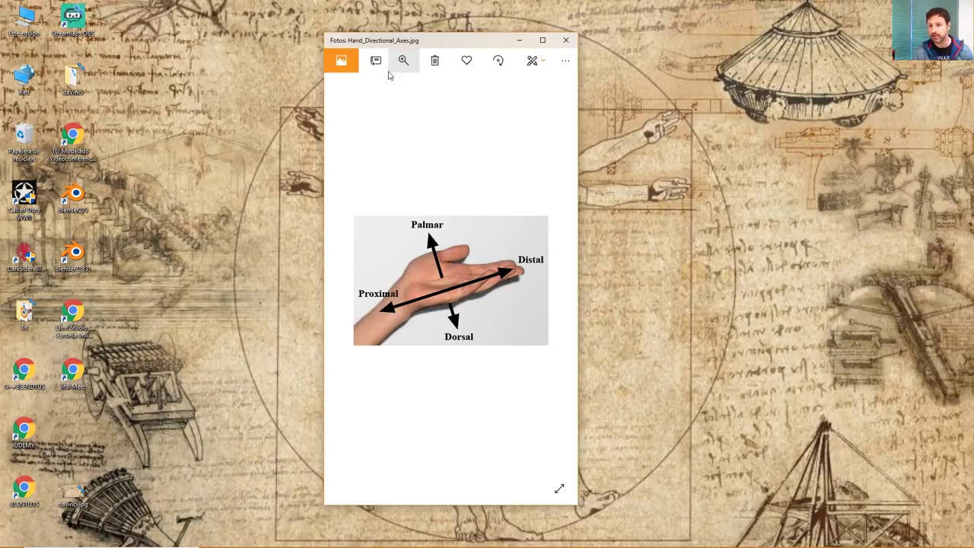
pyautogui.click(400, 64)
pyautogui.moveTo(361, 86); pyautogui.dragTo(395, 86)
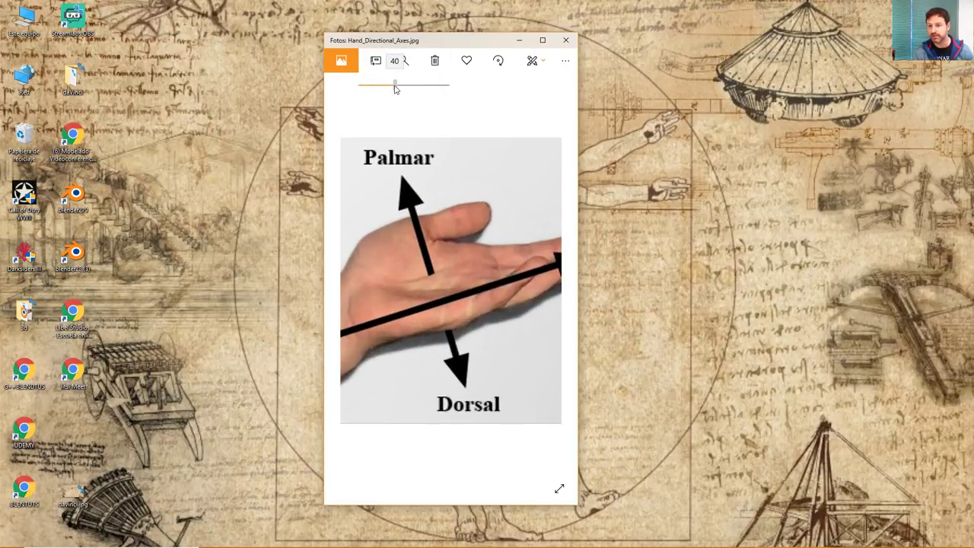
pyautogui.click(544, 41)
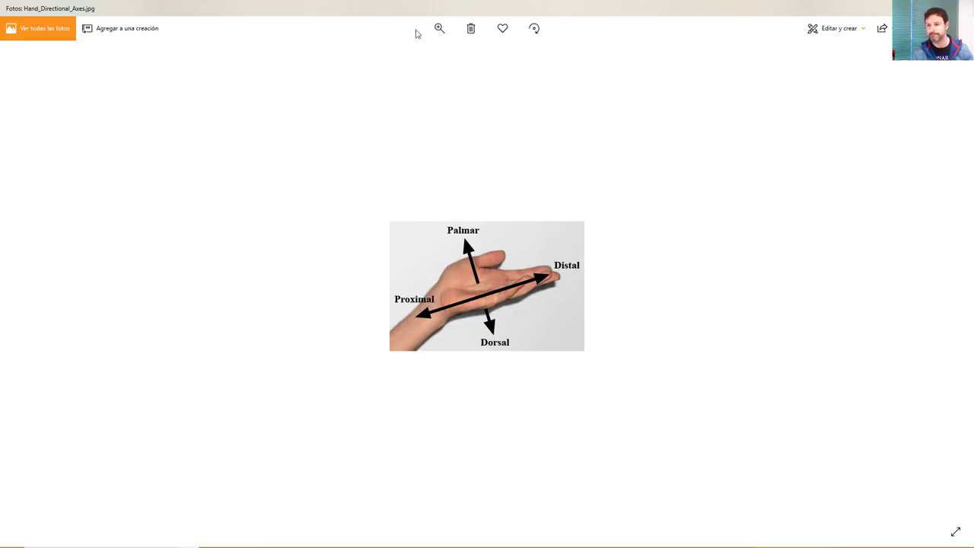
pyautogui.click(440, 29)
pyautogui.moveTo(406, 54); pyautogui.dragTo(452, 55)
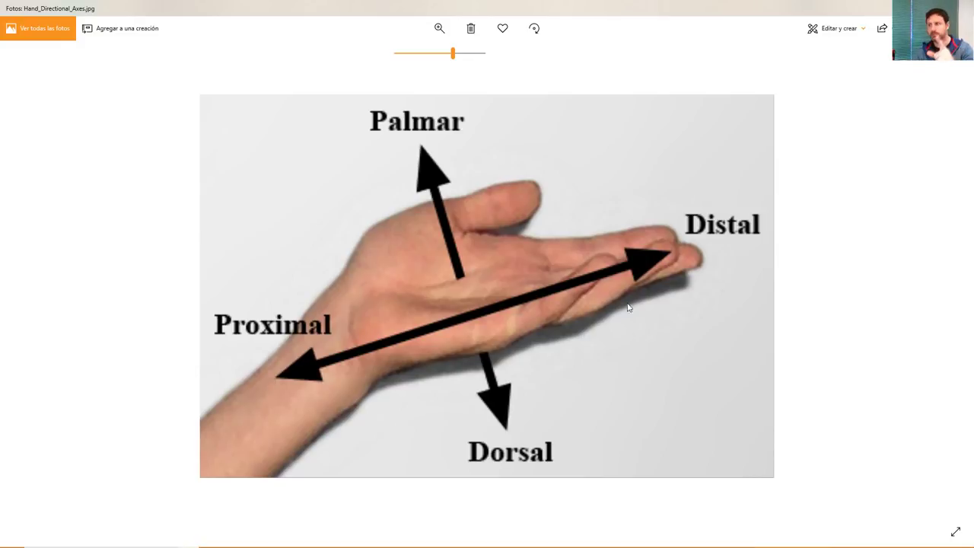
pyautogui.click(921, 11)
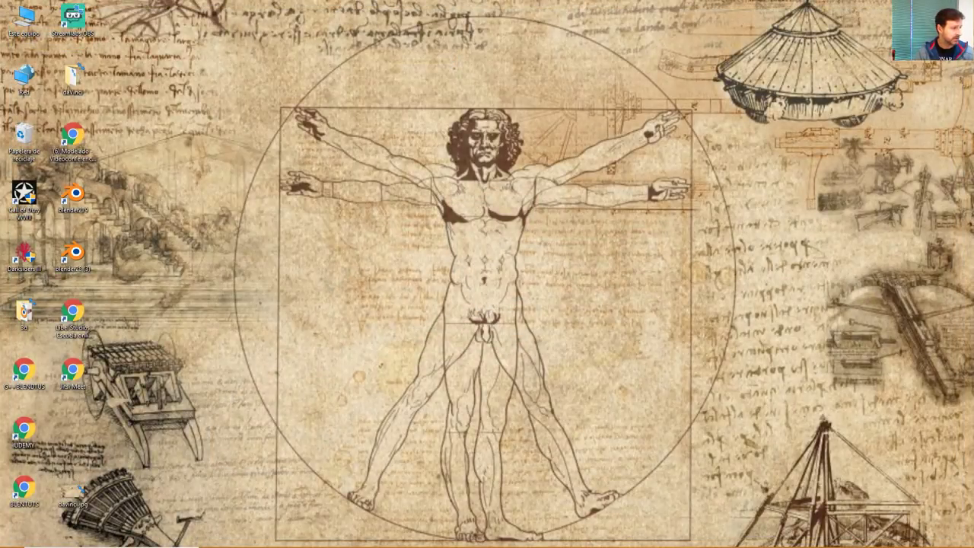
# Bring back the hand-bones diagram full screen and check the background apps tray
pyautogui.click(114, 544)
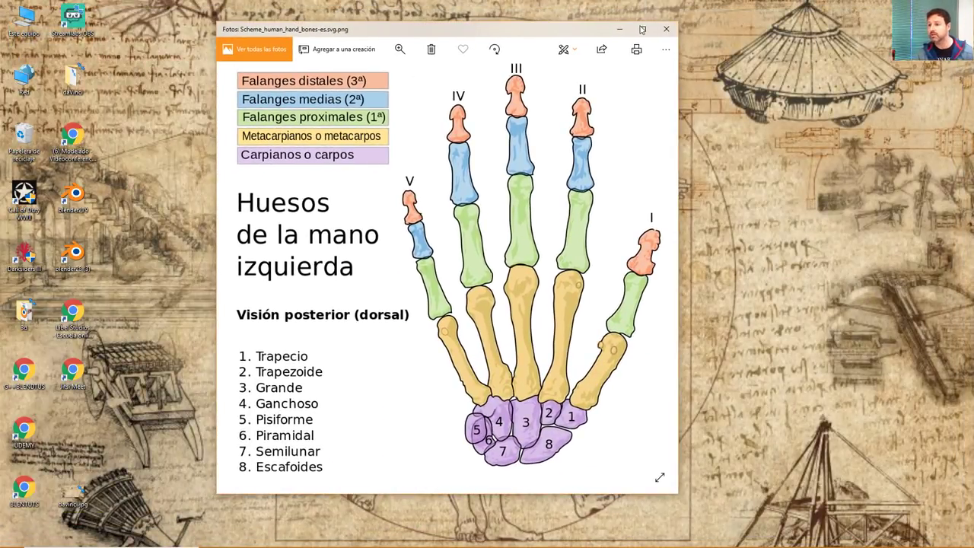
pyautogui.click(641, 29)
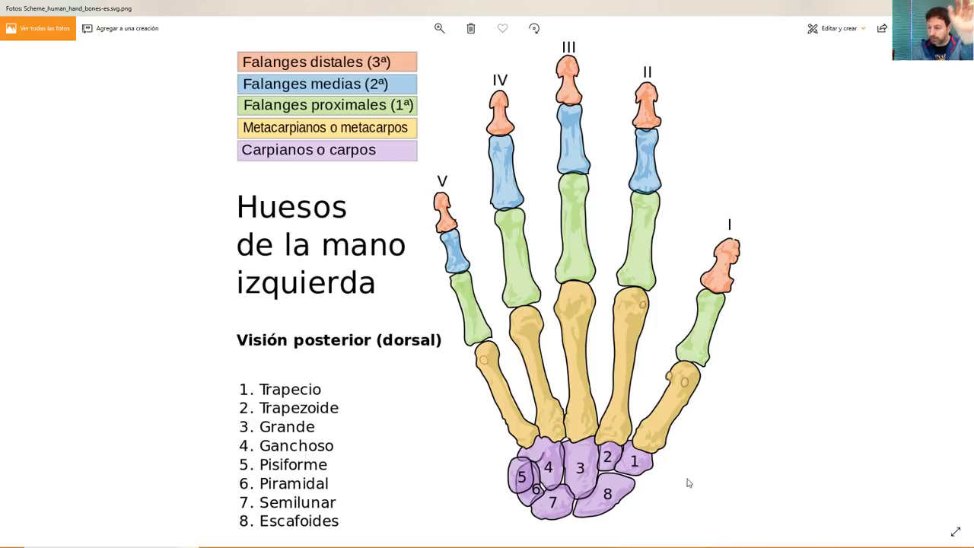
pyautogui.click(865, 541)
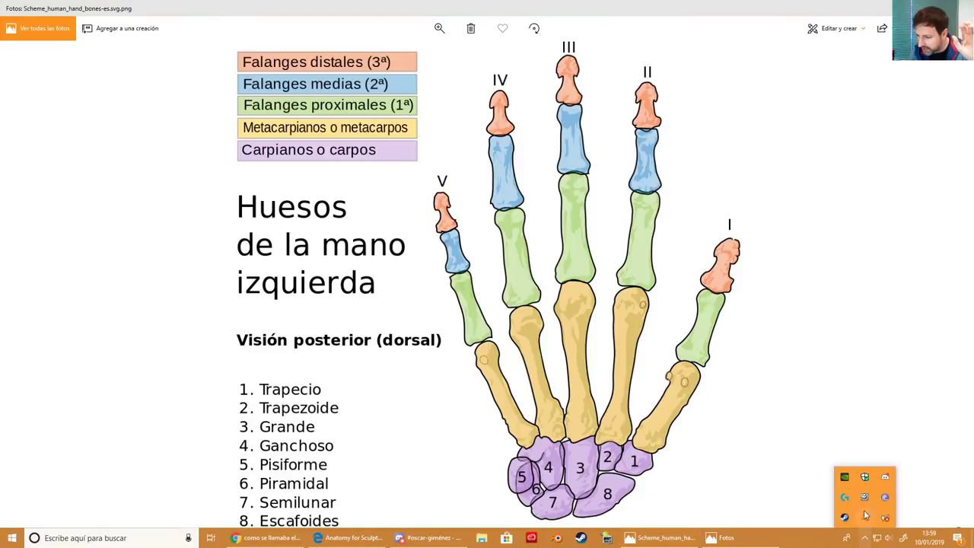
pyautogui.rightClick(884, 483)
pyautogui.click(900, 537)
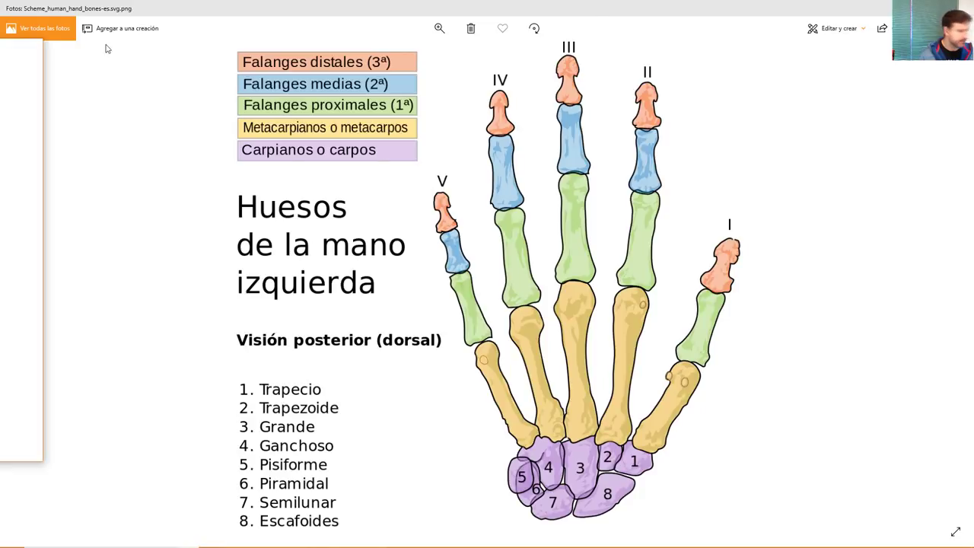
# Switch to the 'radiografia mano' X-ray image results, minimizing the davinci search window
pyautogui.hotkey('alt', 'Tab')
pyautogui.press('super+Down')
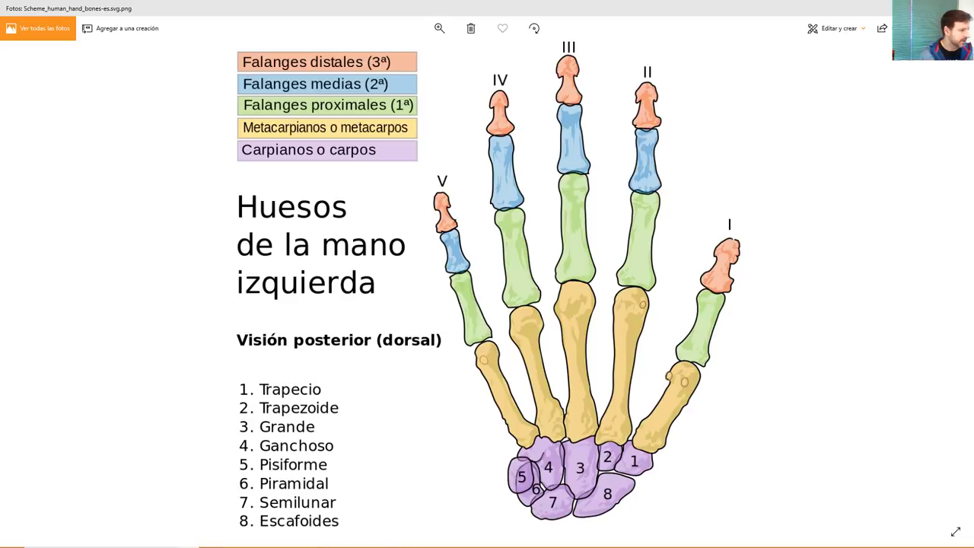
pyautogui.hotkey('alt', 'Tab')
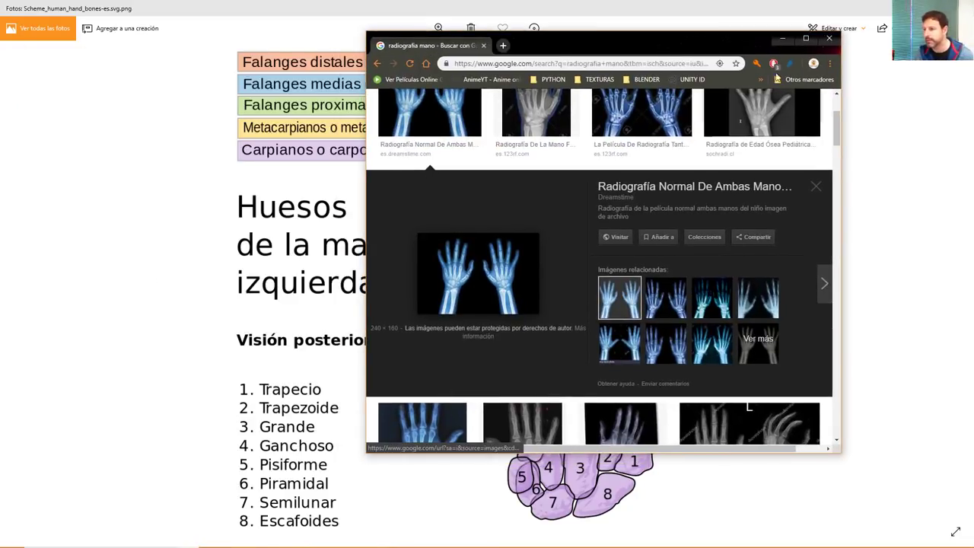
# Maximize the browser and open the frontal hand and forearm X-ray preview
pyautogui.click(806, 38)
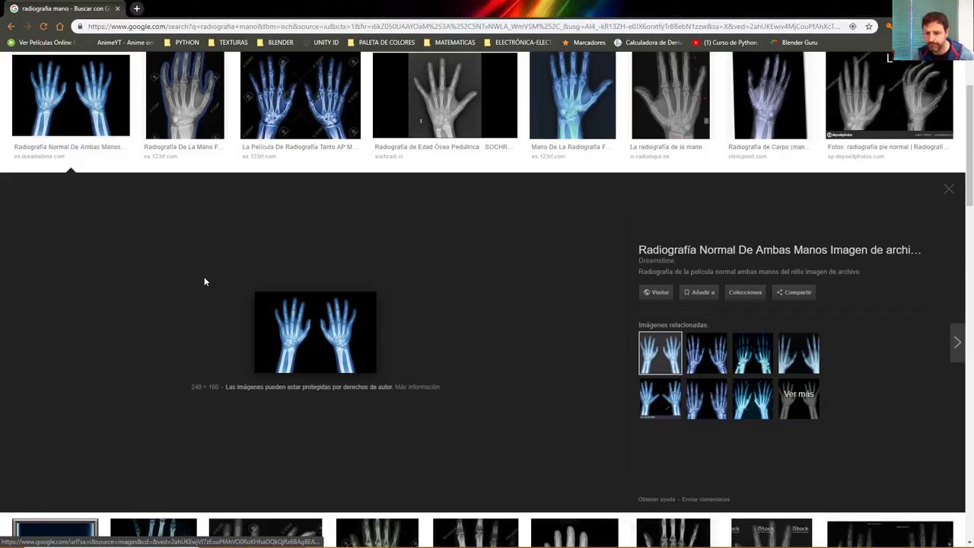
pyautogui.scroll(-3, 356, 213)
pyautogui.scroll(-2, 365, 182)
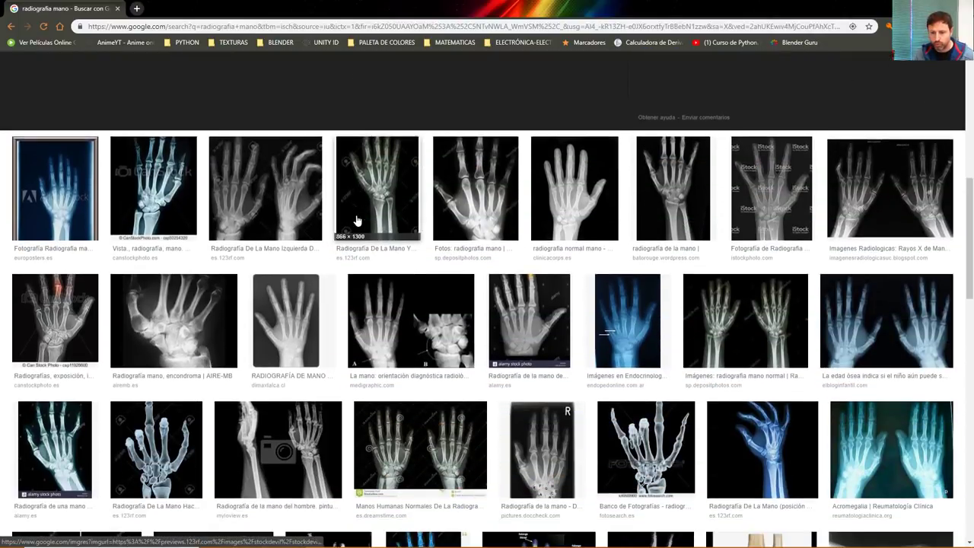
pyautogui.scroll(-1, 387, 130)
pyautogui.click(387, 129)
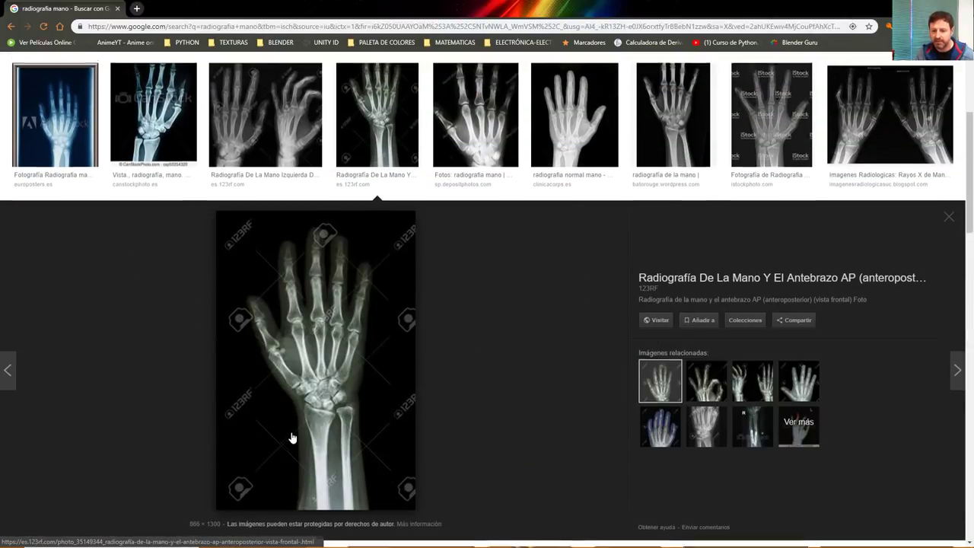
# Look over the X-ray preview, then restore the browser down to reveal the hand-bones diagram
pyautogui.scroll(-1, 277, 394)
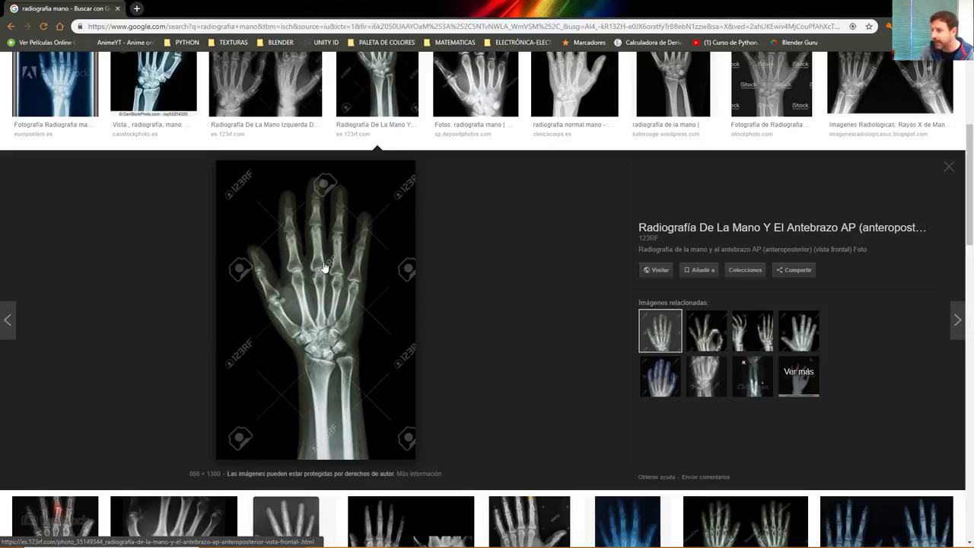
pyautogui.scroll(-1, 375, 403)
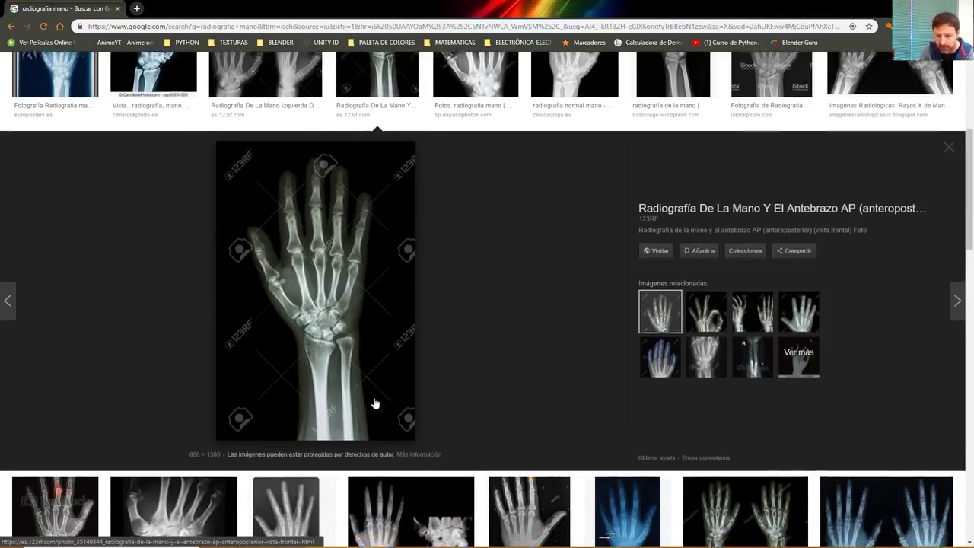
pyautogui.scroll(-2, 374, 404)
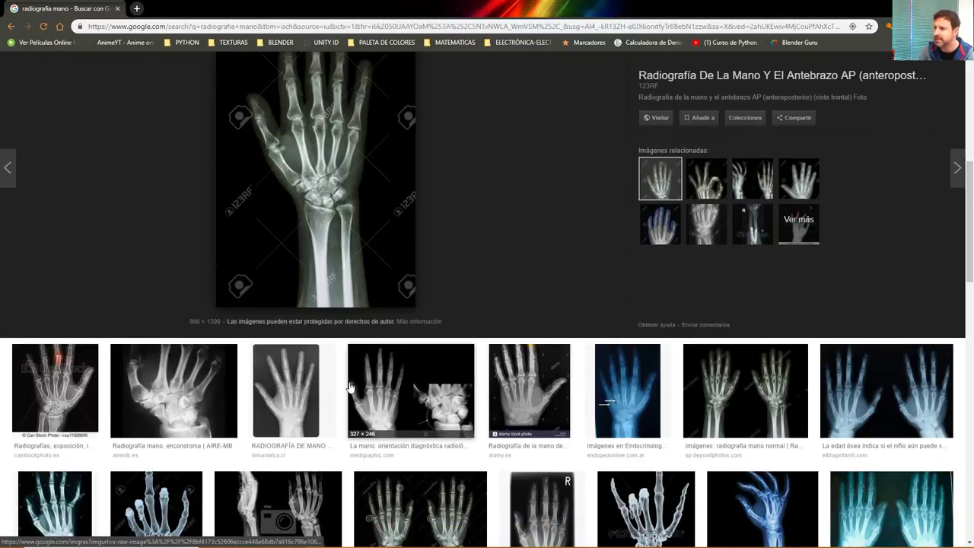
pyautogui.scroll(2, 350, 387)
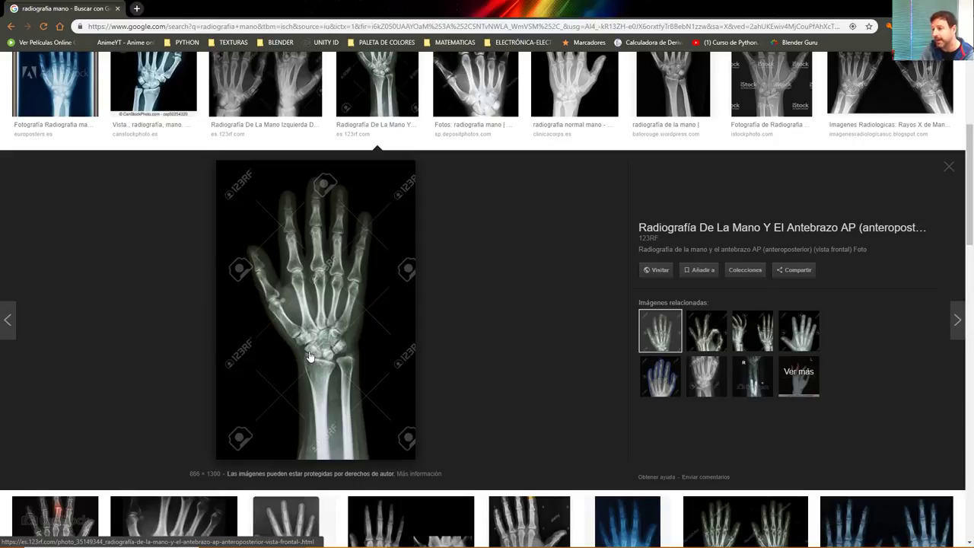
pyautogui.moveTo(471, 9)
pyautogui.mouseDown()
pyautogui.moveTo(499, 499)
pyautogui.moveTo(581, 533)
pyautogui.moveTo(831, 154)
pyautogui.moveTo(846, 45)
pyautogui.moveTo(824, 32)
pyautogui.moveTo(719, 60)
pyautogui.moveTo(481, 73)
pyautogui.mouseUp()
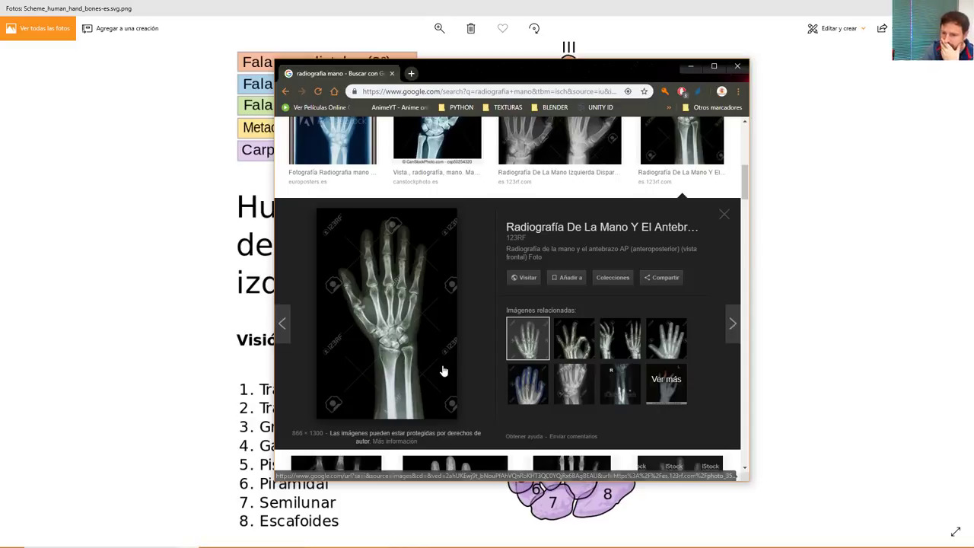
# View the X-ray full screen again, then minimize the browser to show 'Huesos de la mano izquierda'
pyautogui.click(714, 66)
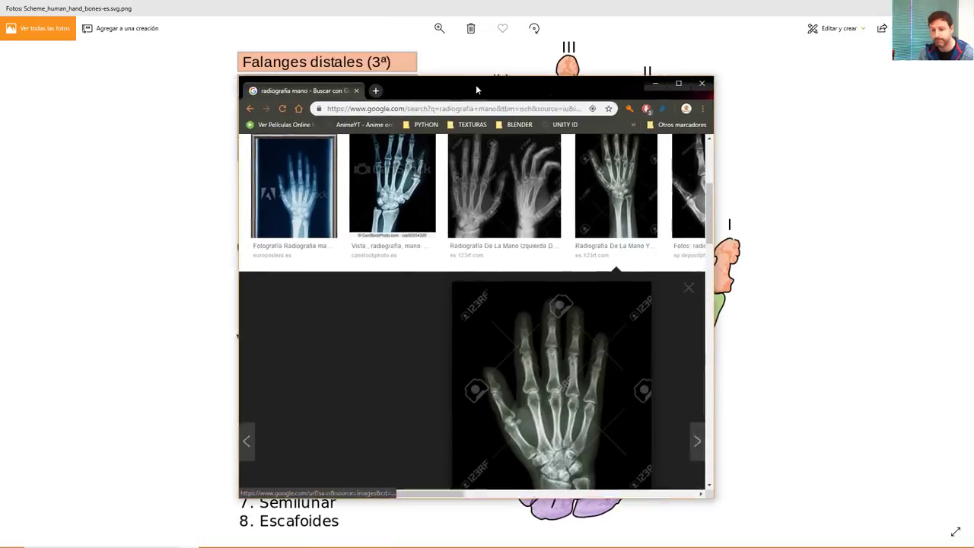
pyautogui.moveTo(672, 8); pyautogui.dragTo(503, 106)
pyautogui.click(635, 110)
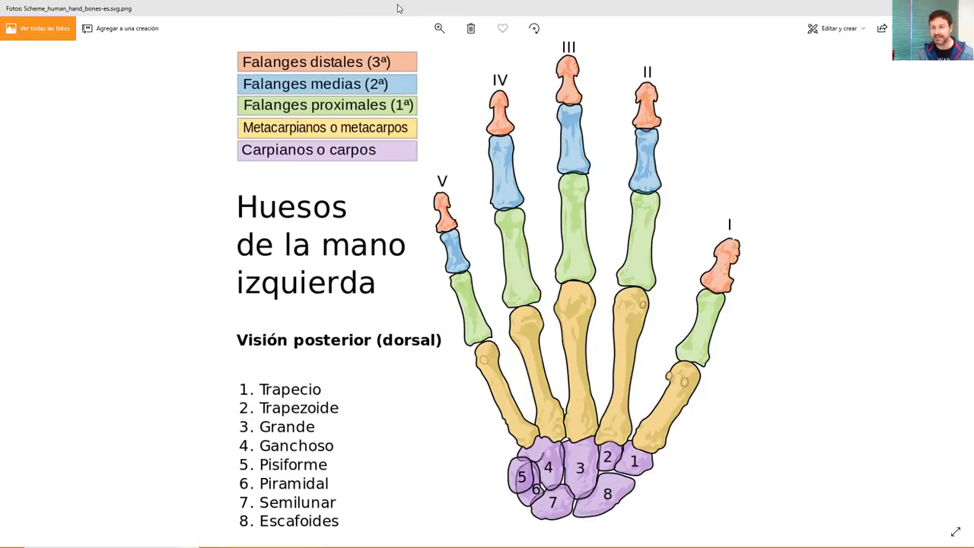
# Restore Photos, bring the BioDigital sign-in page up full screen, and focus its Email field
pyautogui.moveTo(398, 9)
pyautogui.mouseDown()
pyautogui.moveTo(570, 48)
pyautogui.moveTo(585, 29)
pyautogui.mouseUp()
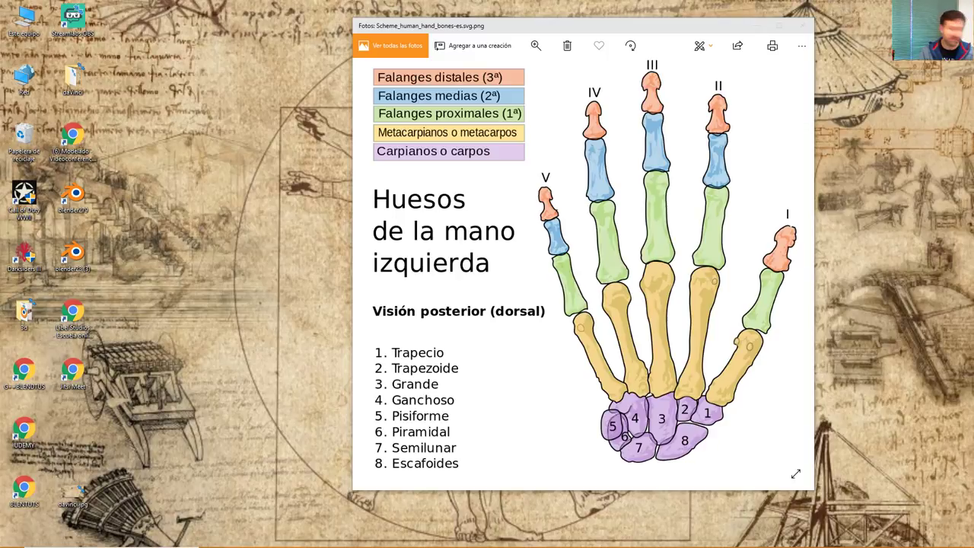
pyautogui.hotkey('alt', 'Tab')
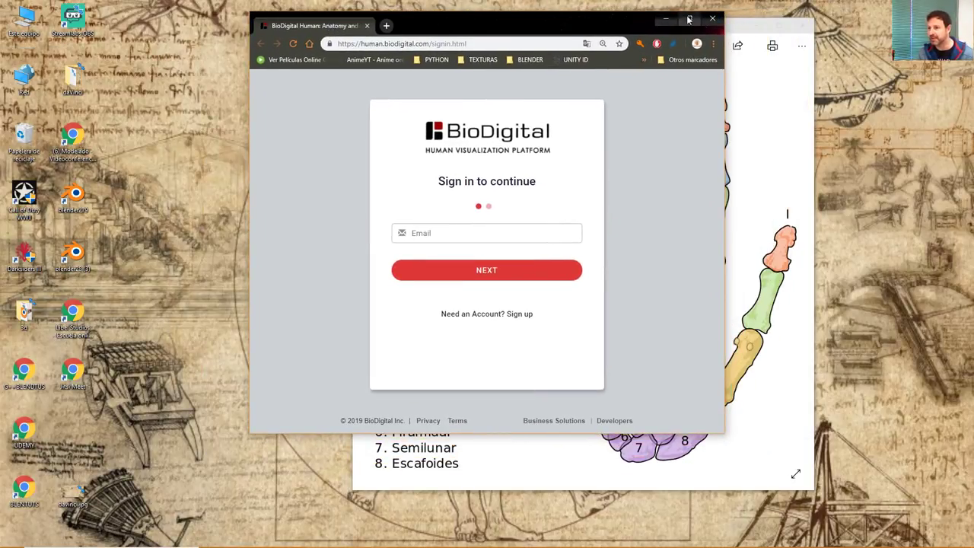
pyautogui.click(688, 20)
pyautogui.click(439, 277)
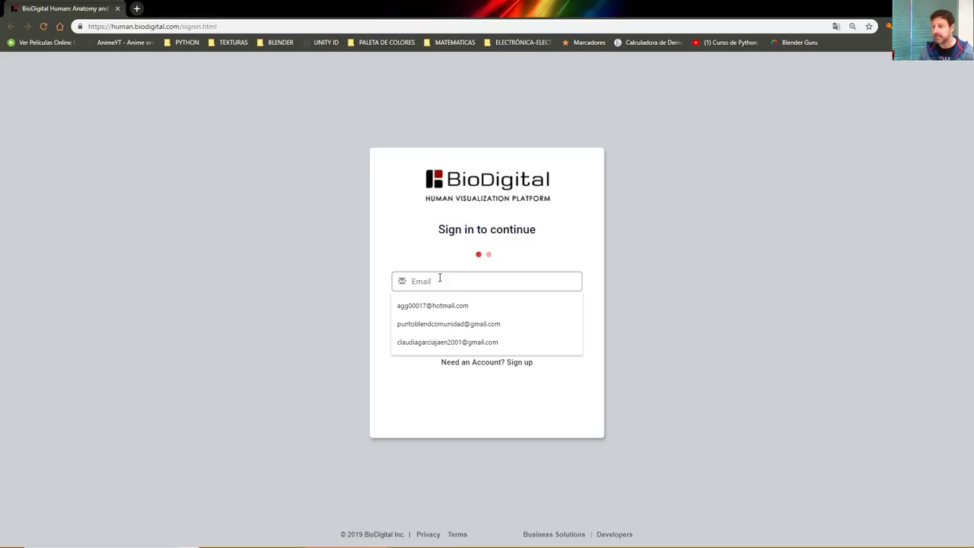
# Open a new browser tab and start typing the Jitsi address
pyautogui.click(136, 8)
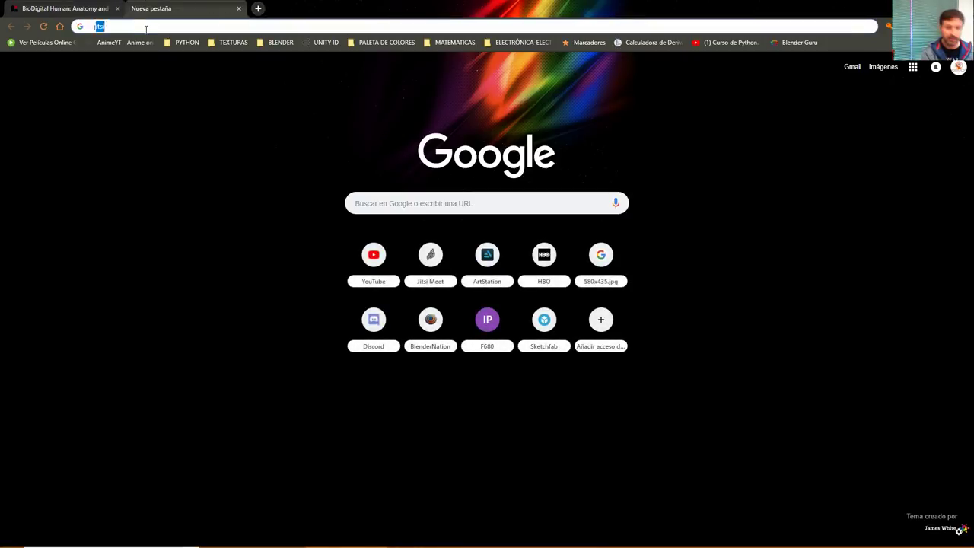
pyautogui.write('jitsi')
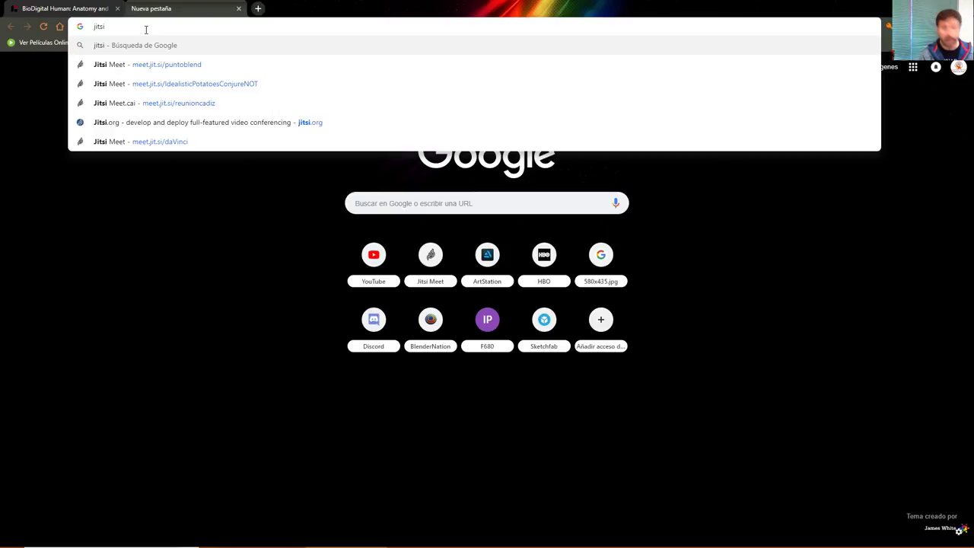
pyautogui.press('BackSpace')
pyautogui.press('BackSpace')
pyautogui.press('BackSpace')
pyautogui.press('BackSpace')
pyautogui.press('BackSpace')
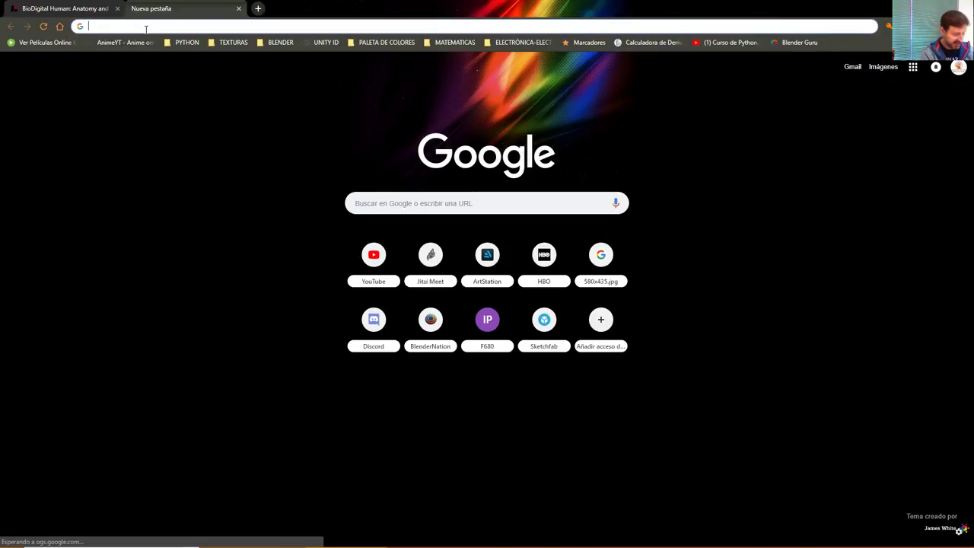
pyautogui.write('mi')
pyautogui.press('BackSpace')
pyautogui.press('BackSpace')
pyautogui.press('BackSpace')
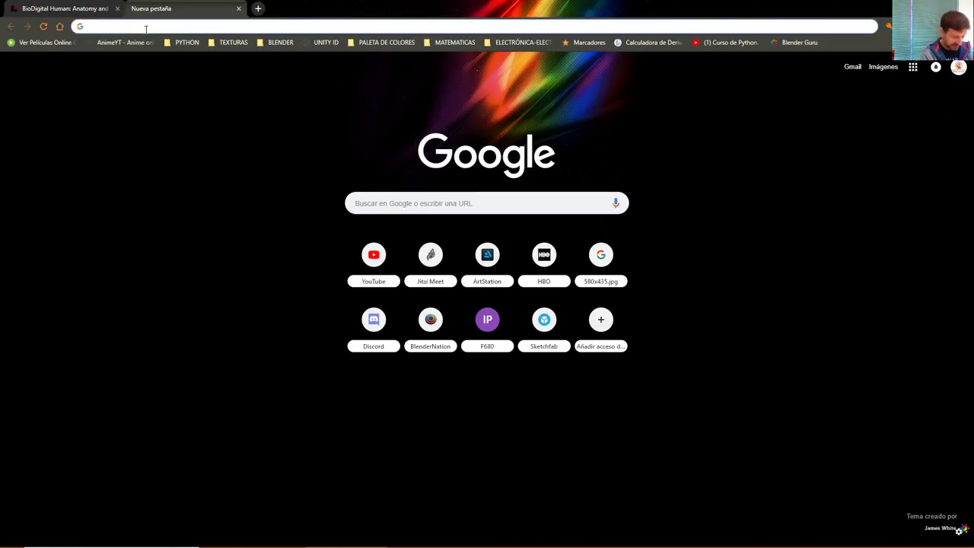
pyautogui.write('jis')
pyautogui.press('BackSpace')
pyautogui.write('tsi')
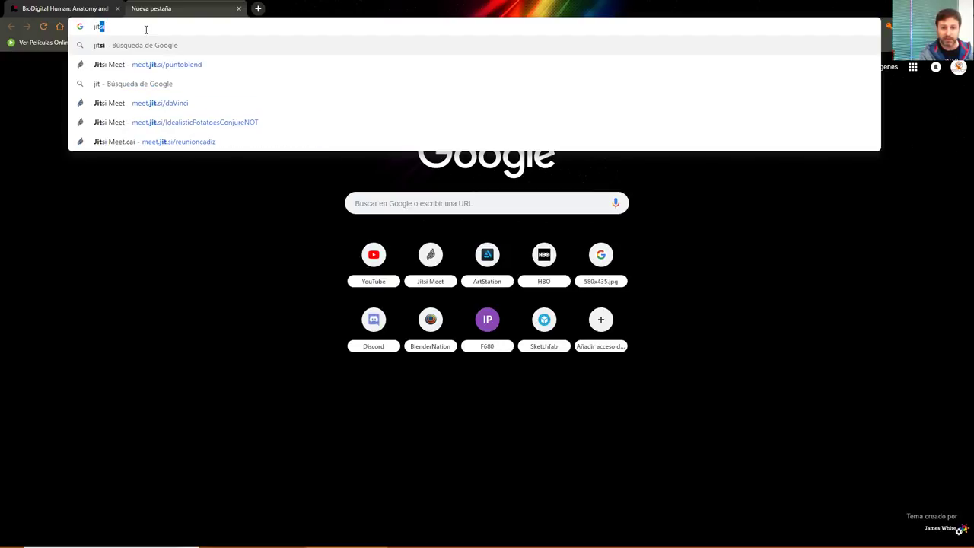
pyautogui.press('Down')
pyautogui.press('Return')
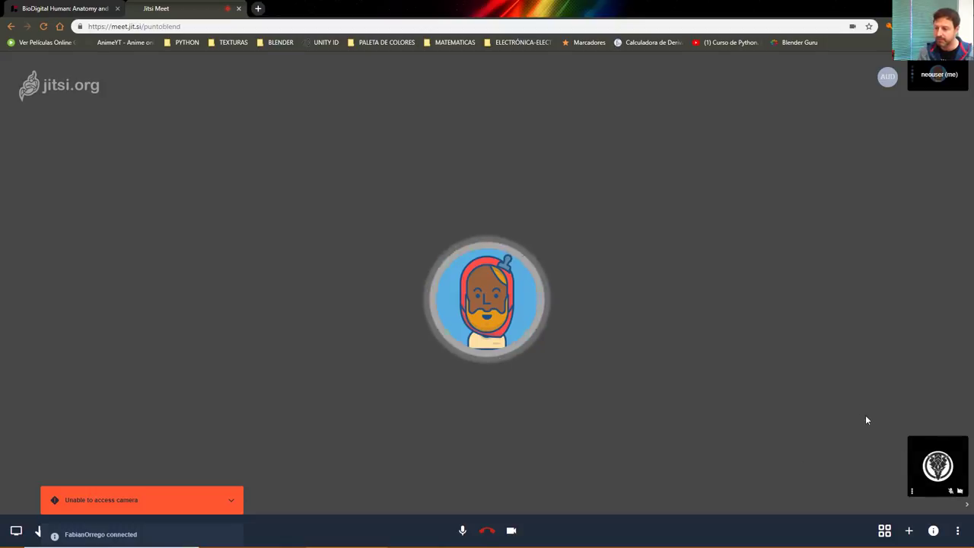
pyautogui.click(938, 482)
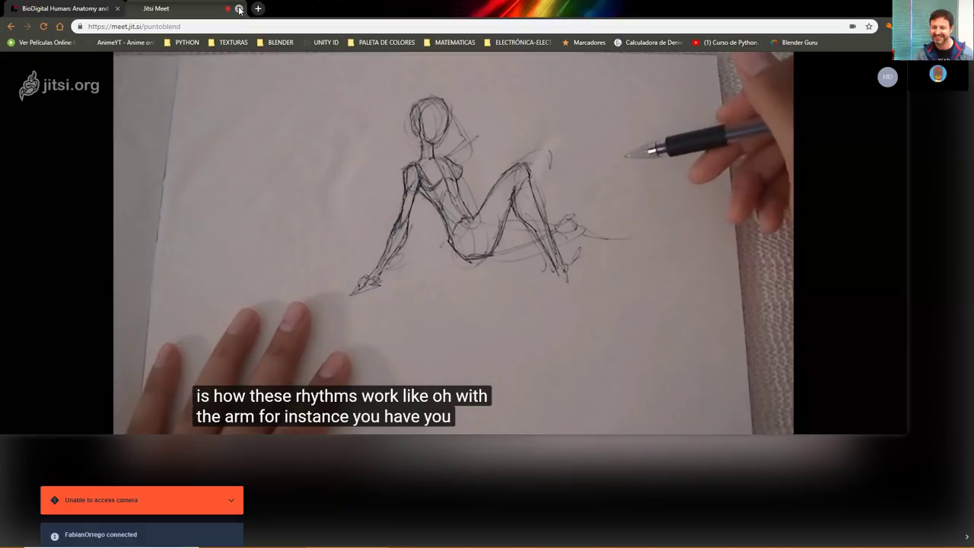
pyautogui.click(239, 9)
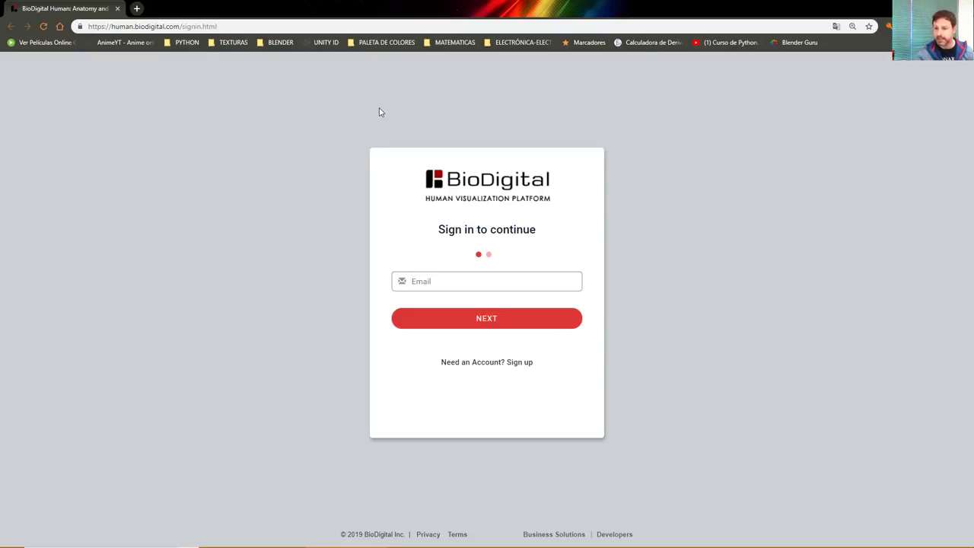
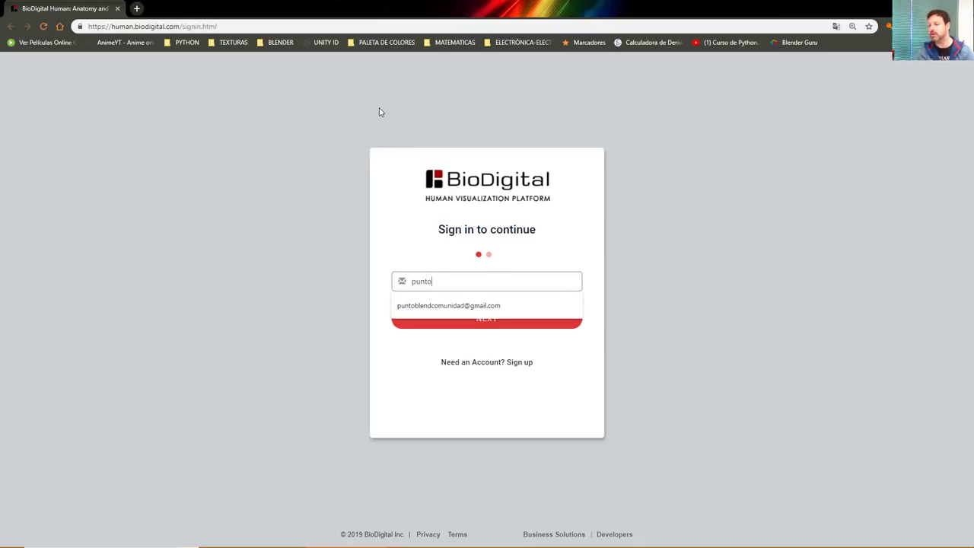
# Sign in with the autofilled account e-mail and the account password
pyautogui.press('Down')
pyautogui.press('Return')
pyautogui.press('Return')
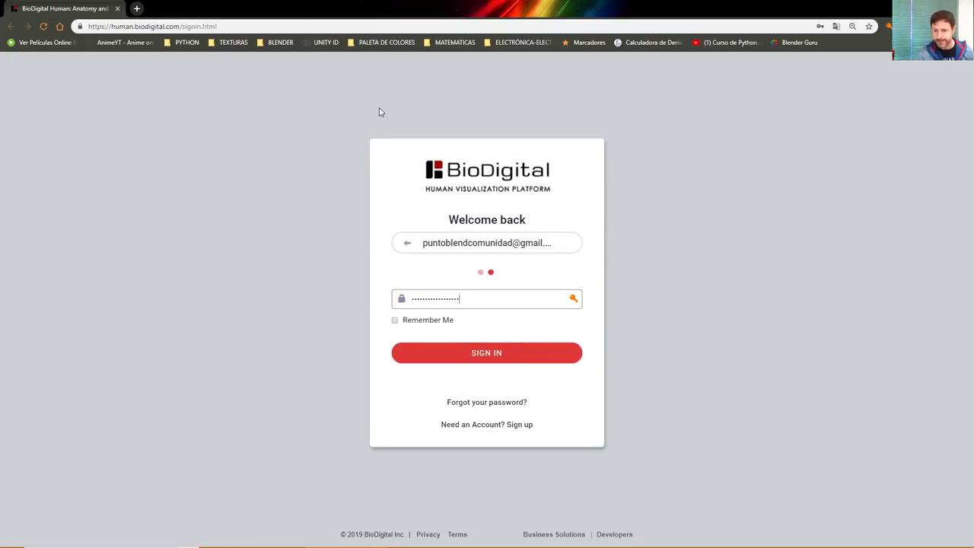
pyautogui.press('BackSpace')
pyautogui.press('BackSpace')
pyautogui.press('BackSpace')
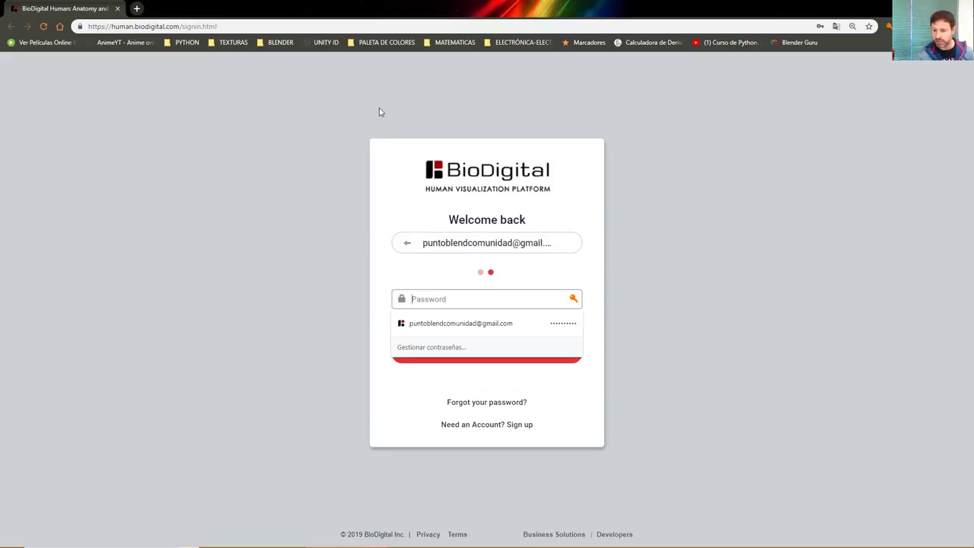
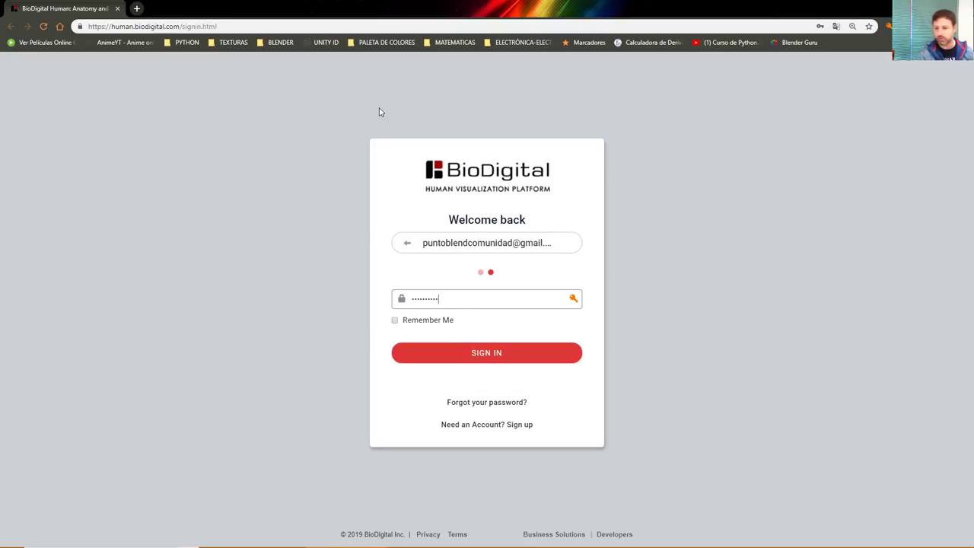
pyautogui.press('Return')
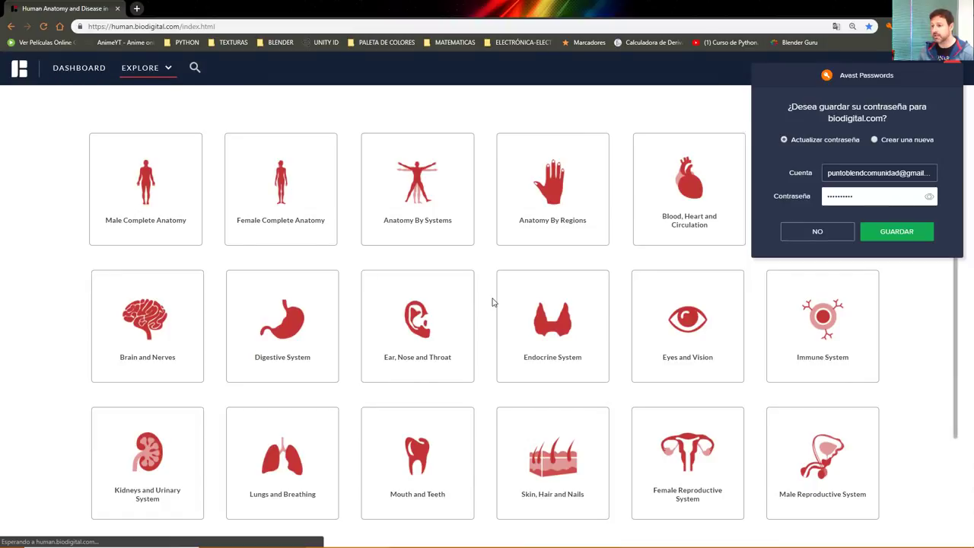
# Save the login password and open the Bones, Joints and Muscles category
pyautogui.click(878, 238)
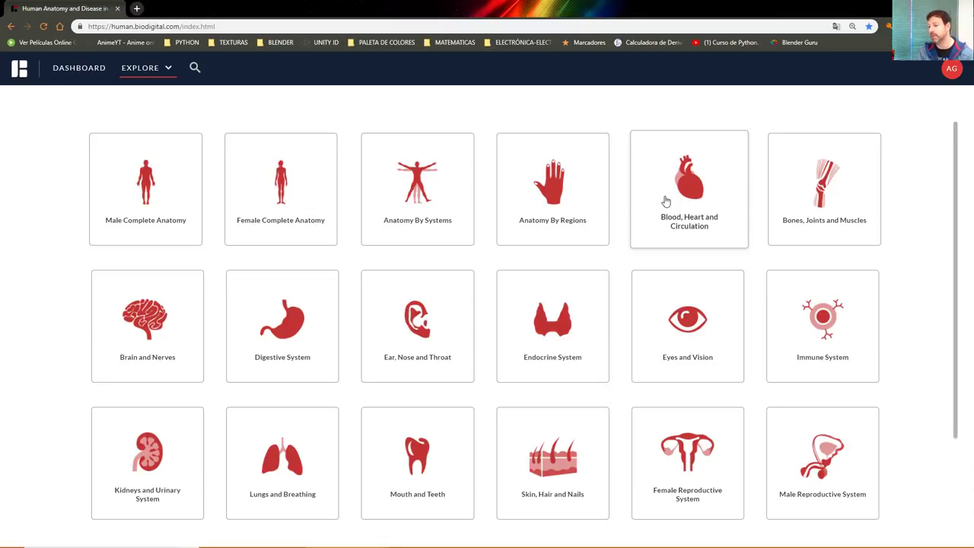
pyautogui.click(818, 202)
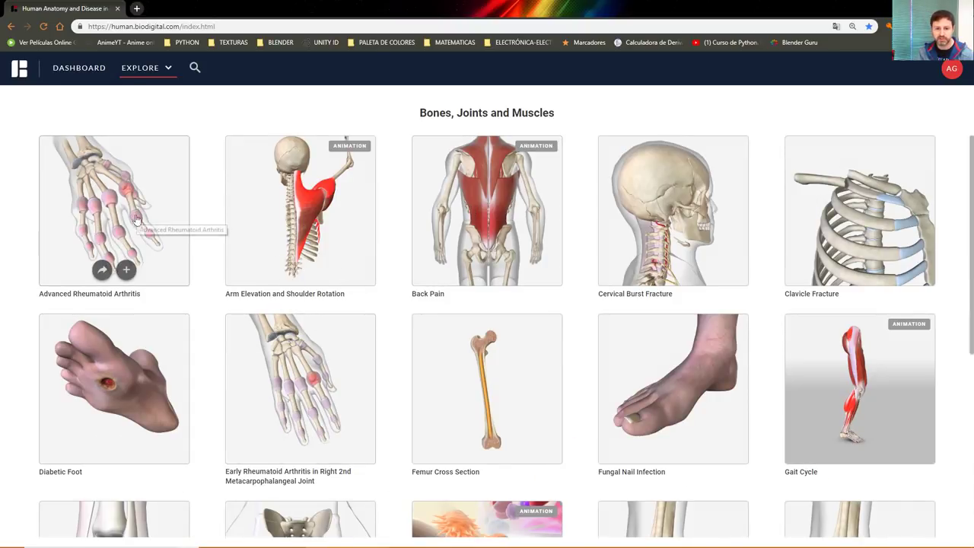
pyautogui.scroll(-3, 808, 369)
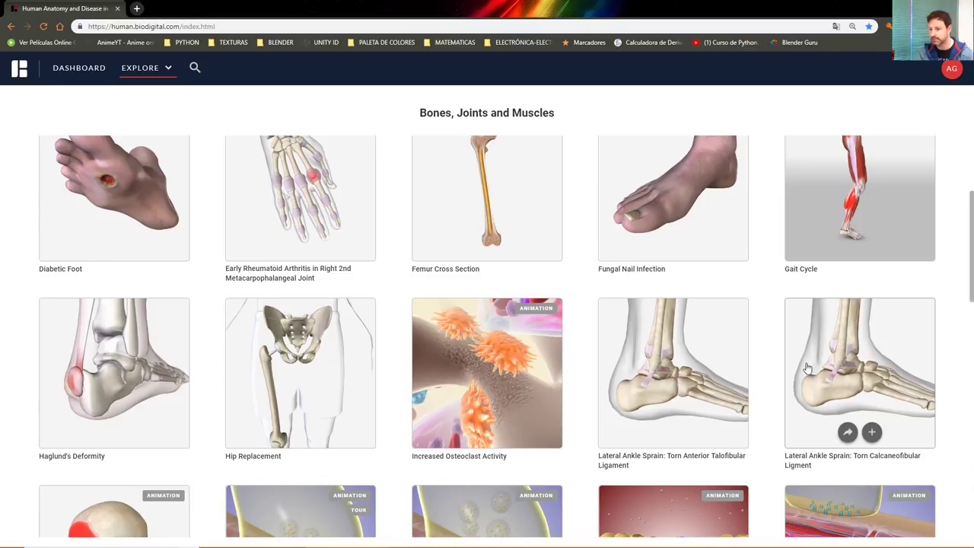
pyautogui.scroll(1, 680, 342)
# Scroll through the Bones, Joints and Muscles models, then return to the Explore category overview
pyautogui.scroll(-1, 451, 317)
pyautogui.scroll(-2, 258, 315)
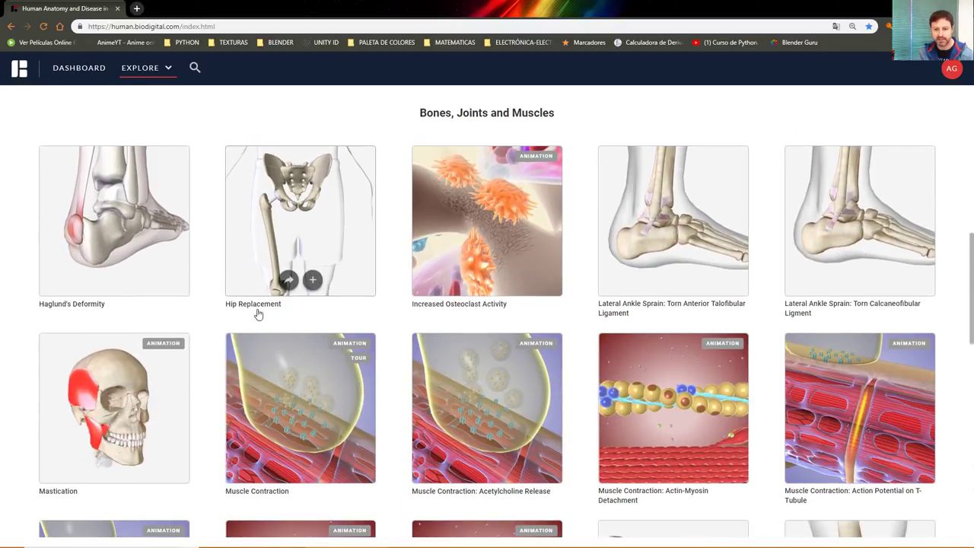
pyautogui.scroll(-4, 266, 328)
pyautogui.scroll(2, 114, 346)
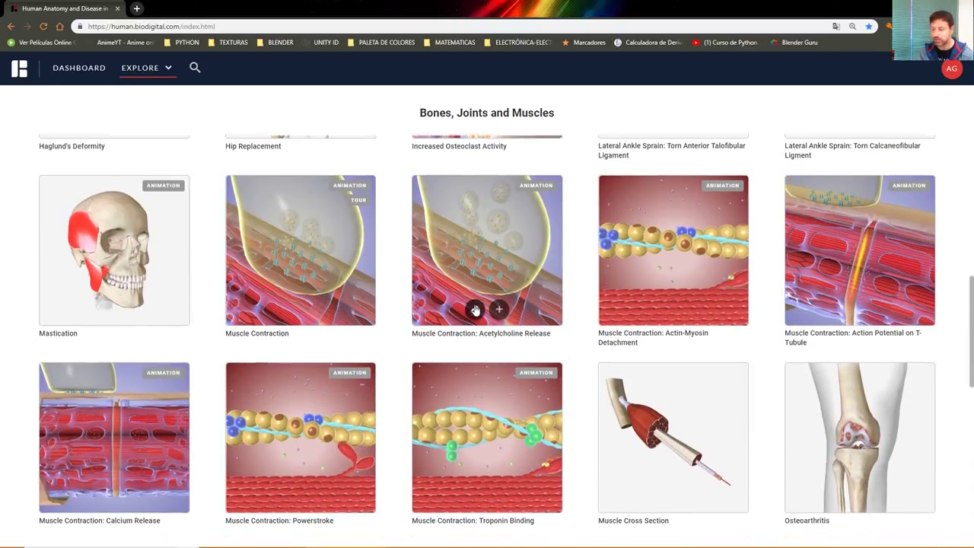
pyautogui.scroll(-4, 475, 309)
pyautogui.scroll(-3, 474, 308)
pyautogui.scroll(-4, 474, 304)
pyautogui.scroll(-3, 474, 300)
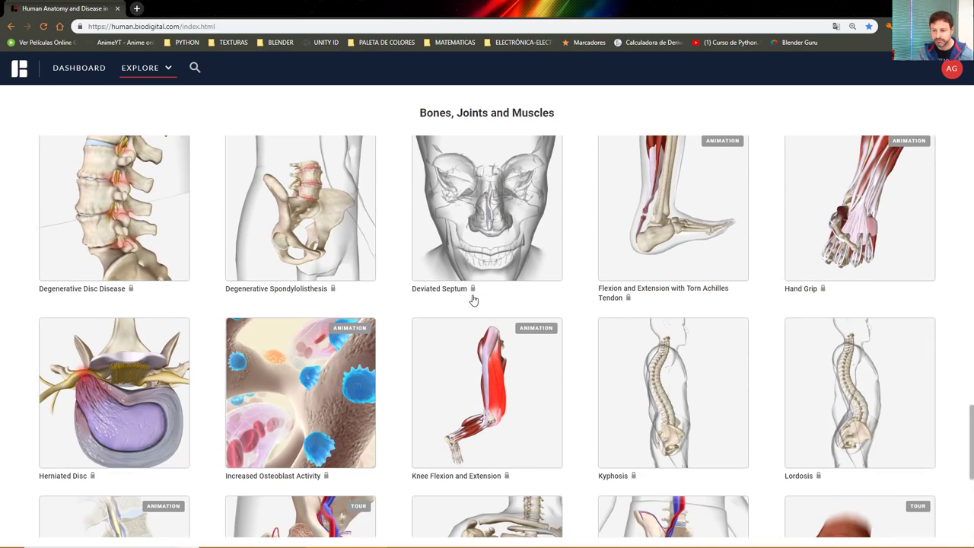
pyautogui.scroll(2, 491, 303)
pyautogui.scroll(6, 495, 282)
pyautogui.scroll(6, 499, 259)
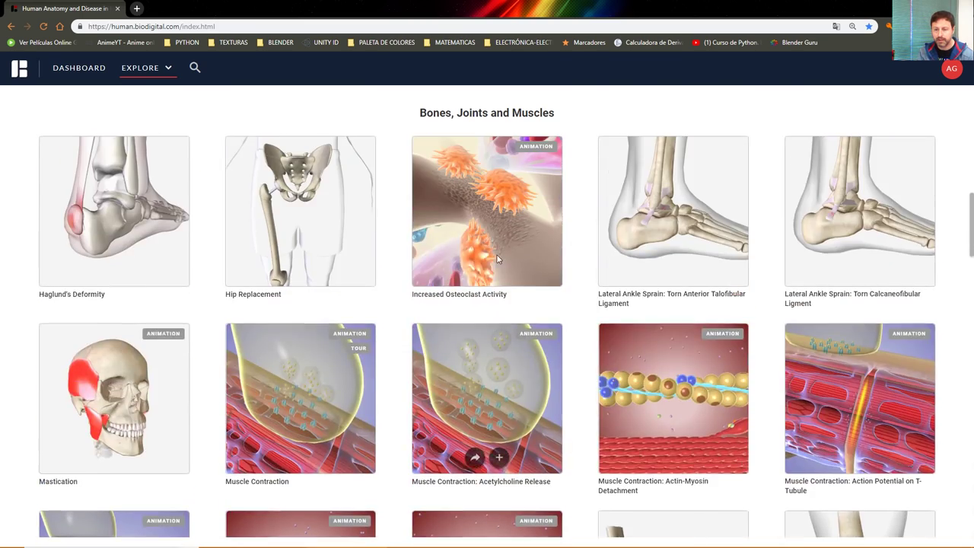
pyautogui.scroll(5, 499, 259)
pyautogui.click(144, 67)
pyautogui.click(339, 193)
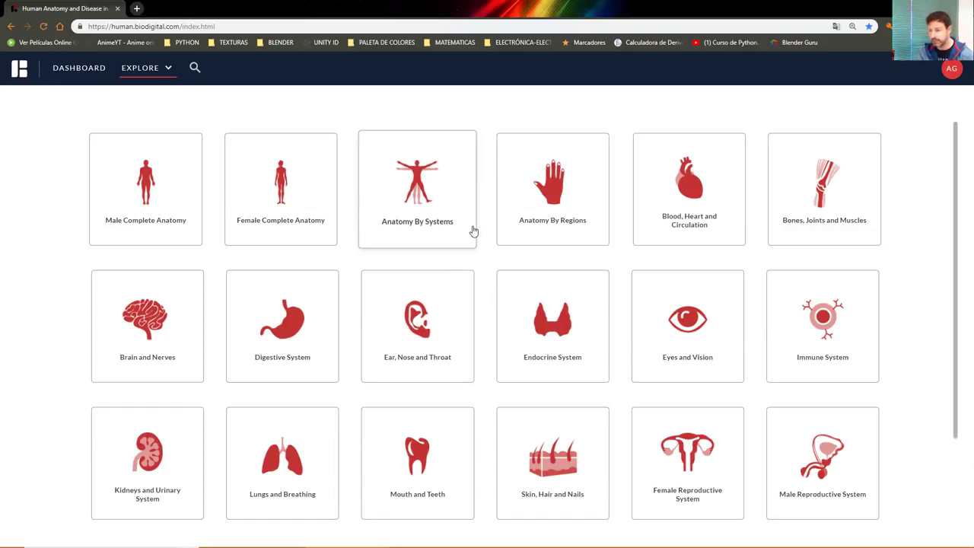
# Open the Upper Limb model from the Anatomy By Regions category
pyautogui.scroll(-2, 495, 307)
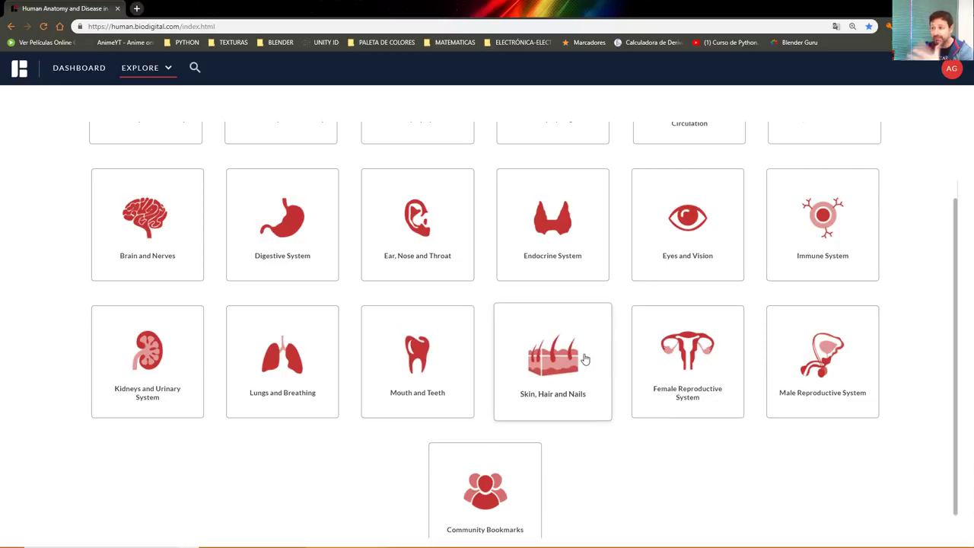
pyautogui.scroll(2, 638, 300)
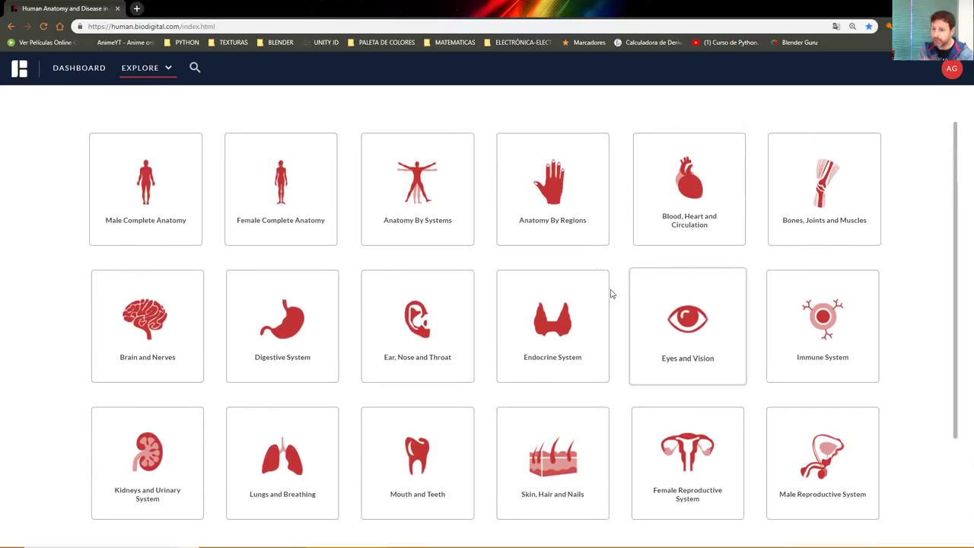
pyautogui.click(564, 210)
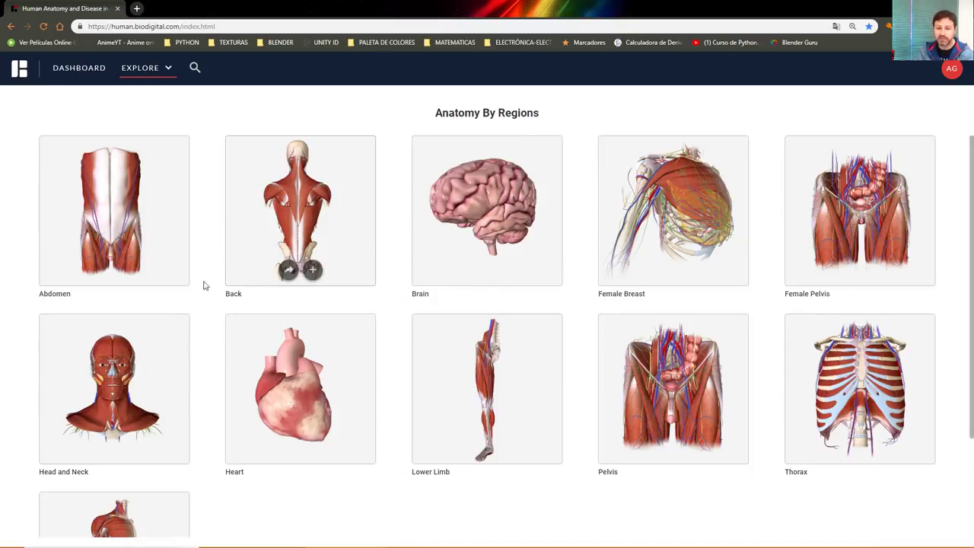
pyautogui.scroll(-3, 118, 339)
pyautogui.click(91, 432)
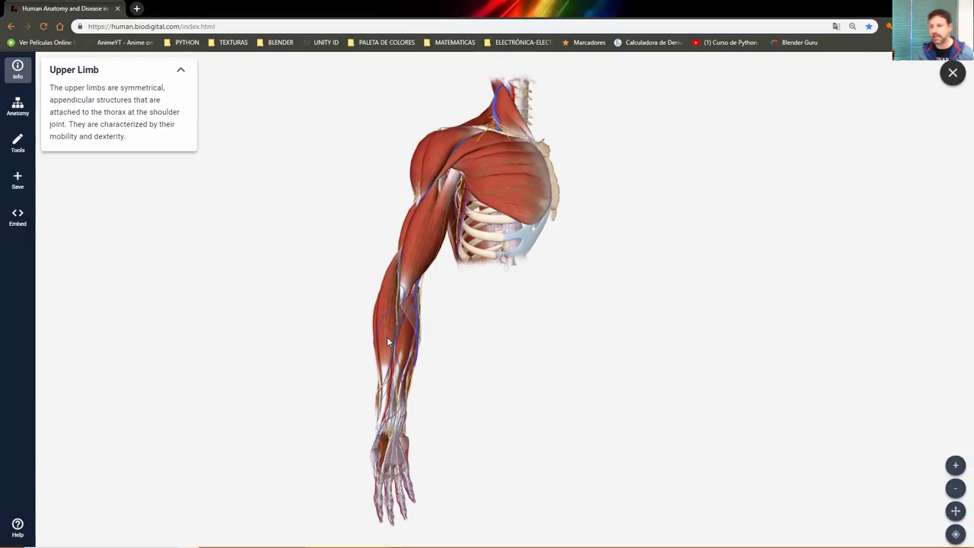
# Rotate the arm, select the right brachioradialis, and zoom in on the right hand
pyautogui.moveTo(386, 337)
pyautogui.mouseDown()
pyautogui.moveTo(143, 230)
pyautogui.moveTo(365, 251)
pyautogui.moveTo(445, 158)
pyautogui.moveTo(412, 129)
pyautogui.mouseUp()
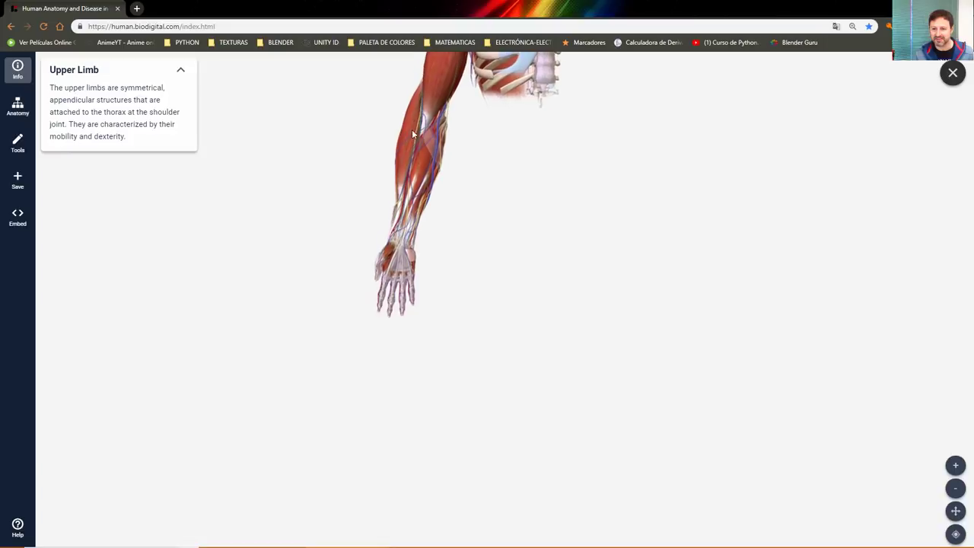
pyautogui.click(412, 129)
pyautogui.moveTo(487, 102)
pyautogui.mouseDown()
pyautogui.moveTo(449, 185)
pyautogui.moveTo(365, 210)
pyautogui.mouseUp()
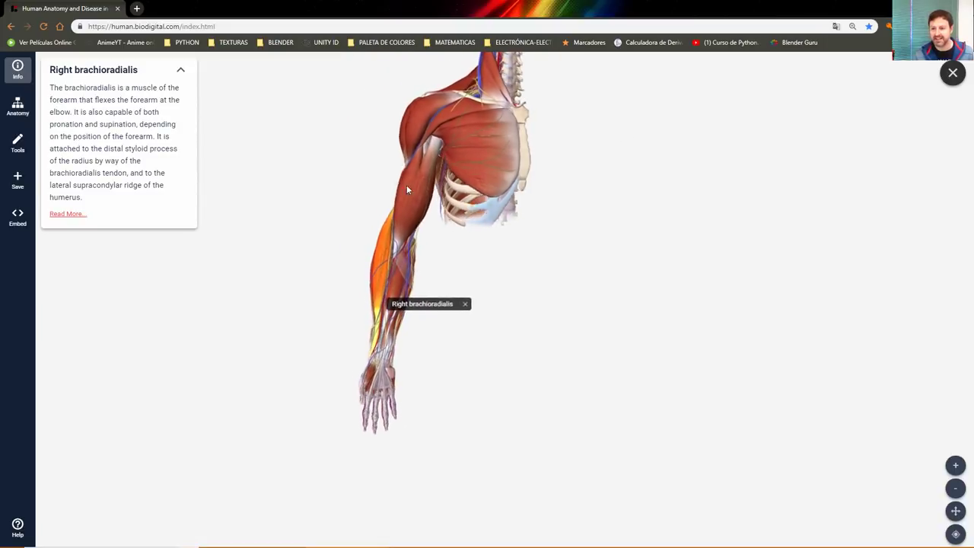
pyautogui.scroll(3, 364, 209)
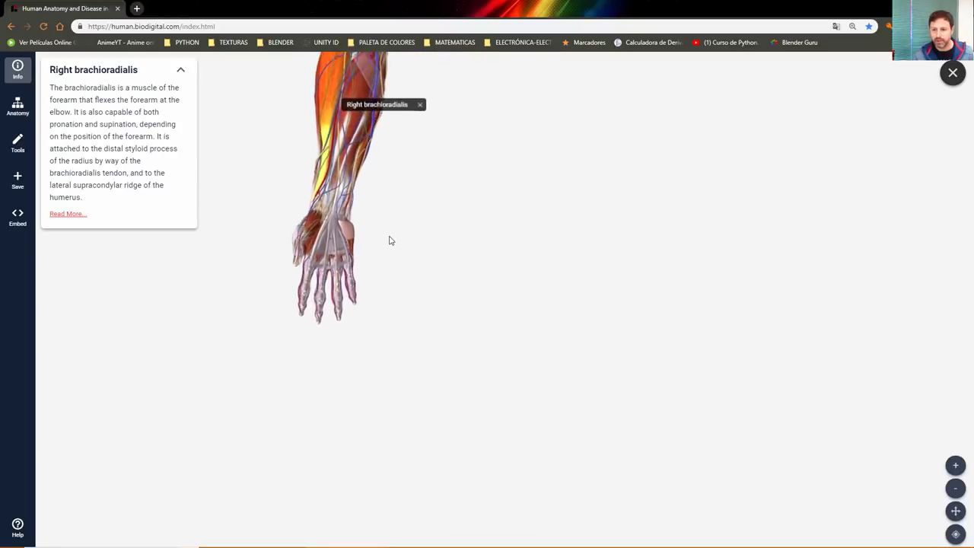
pyautogui.scroll(3, 270, 196)
pyautogui.scroll(3, 480, 254)
pyautogui.moveTo(458, 256); pyautogui.dragTo(343, 280)
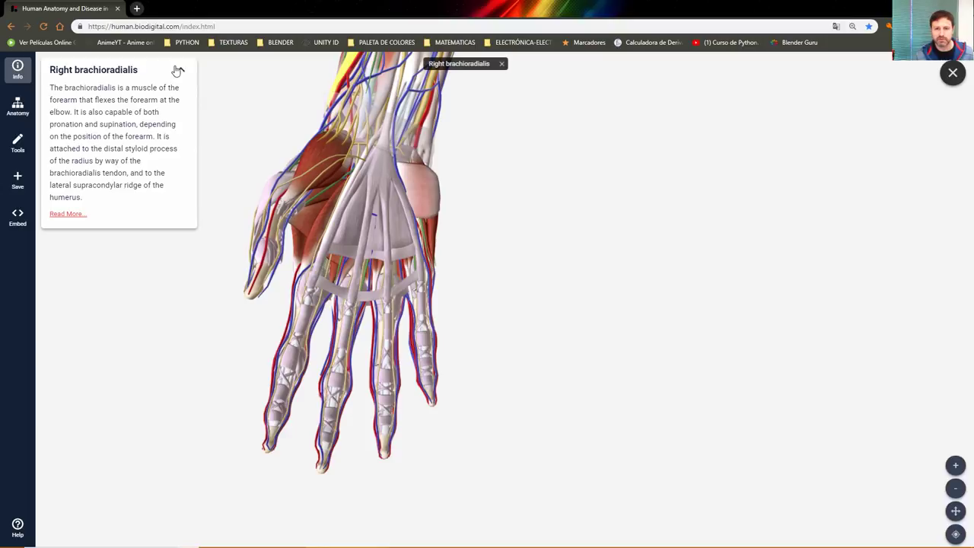
# Close the brachioradialis description card and tilt the hand to foreshorten the fingers
pyautogui.click(181, 69)
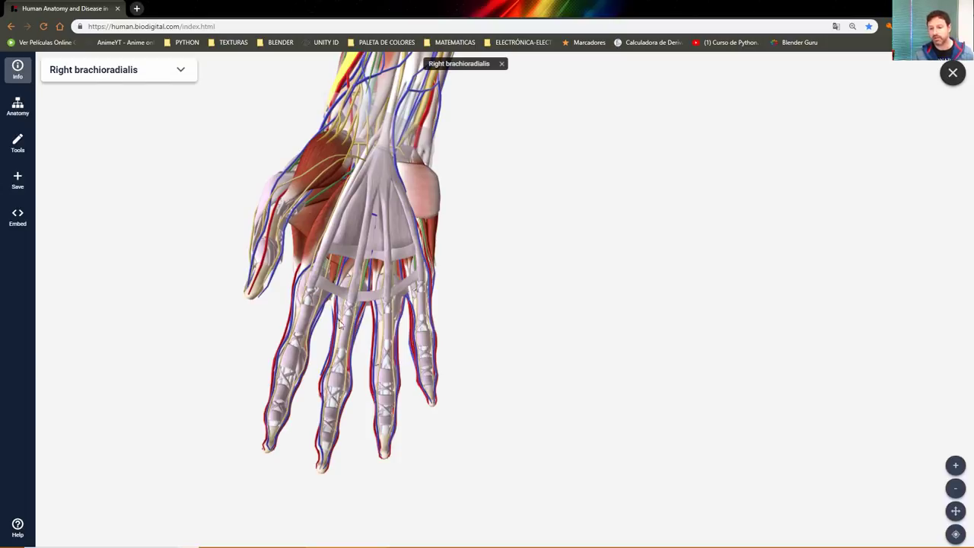
pyautogui.moveTo(332, 278)
pyautogui.mouseDown()
pyautogui.moveTo(319, 219)
pyautogui.moveTo(350, 224)
pyautogui.mouseUp()
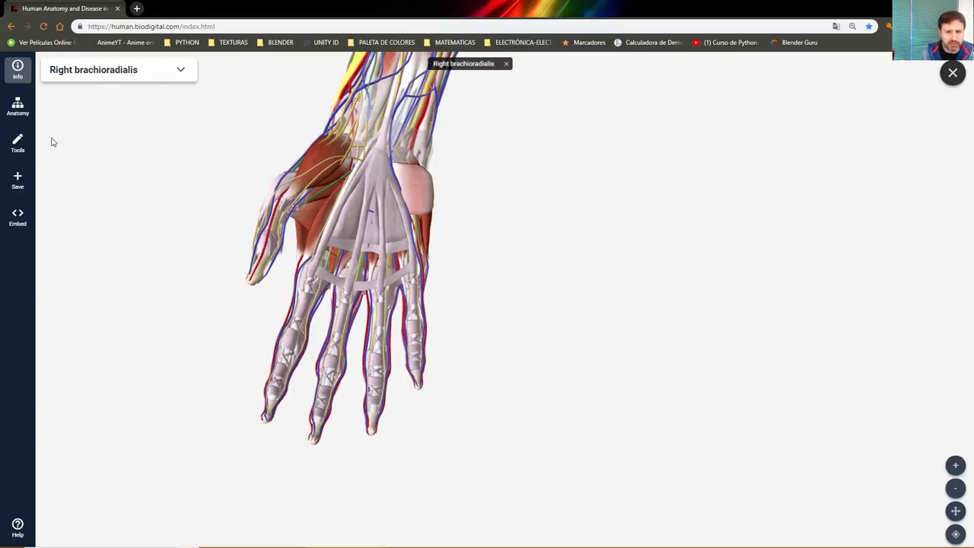
# Switch off the Nervous, Connective tissue, Muscular, Cardiovascular and Lymphatic systems, leaving Skeletal on
pyautogui.click(18, 108)
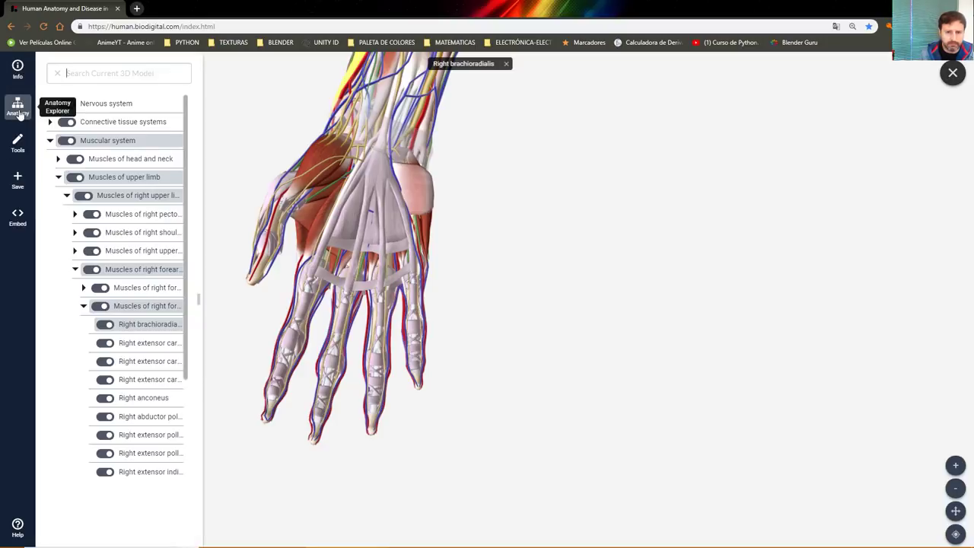
pyautogui.click(50, 141)
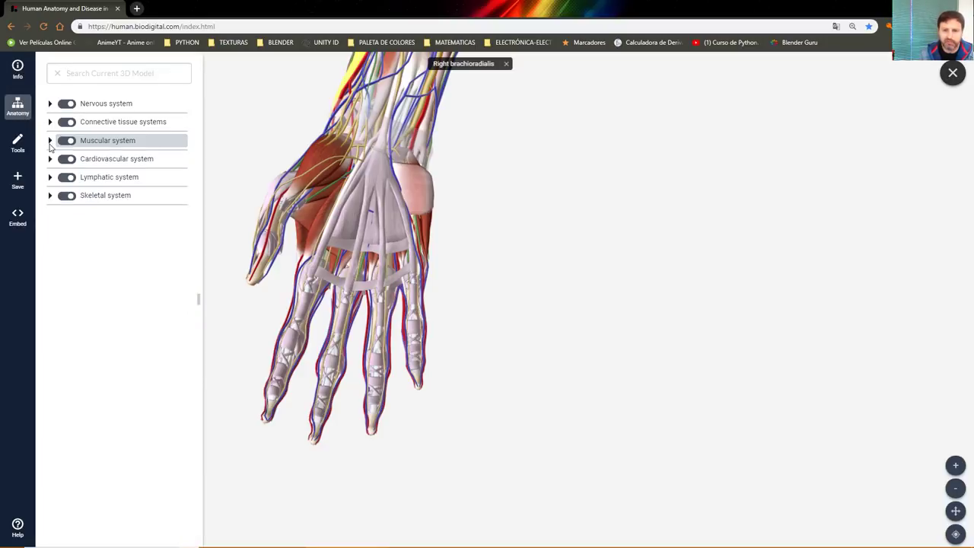
pyautogui.click(67, 105)
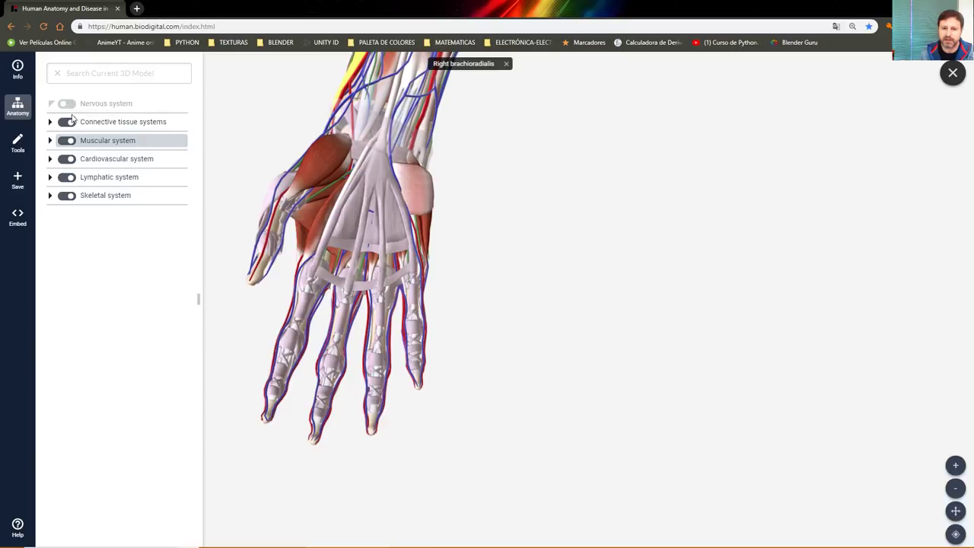
pyautogui.click(67, 122)
pyautogui.click(67, 141)
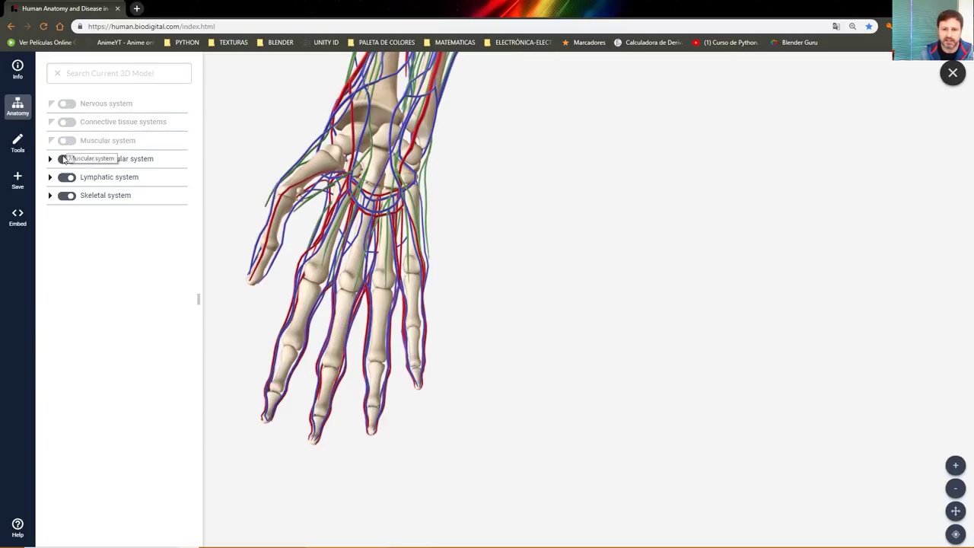
pyautogui.click(67, 159)
pyautogui.click(67, 177)
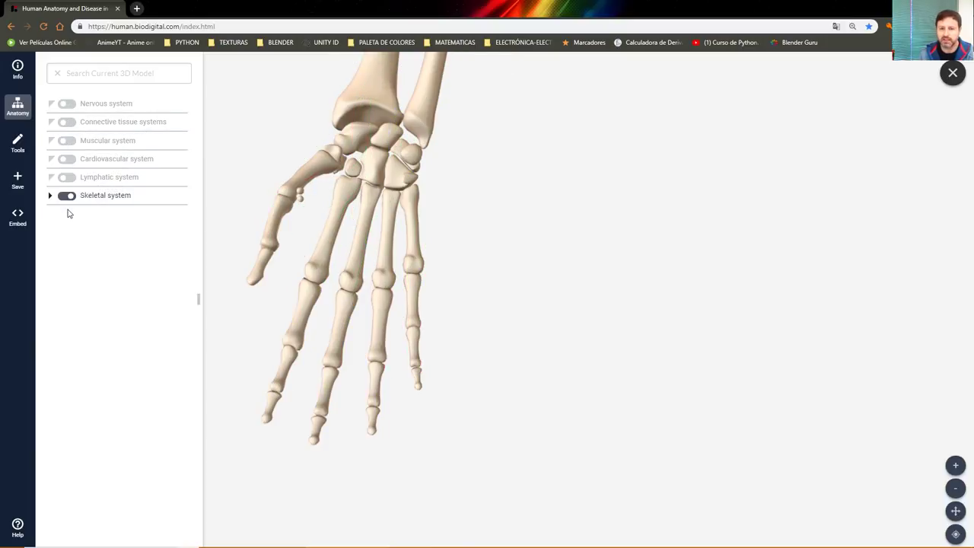
# Orbit the hand skeleton and identify the sesamoid bones of the right thumb
pyautogui.scroll(-3, 318, 262)
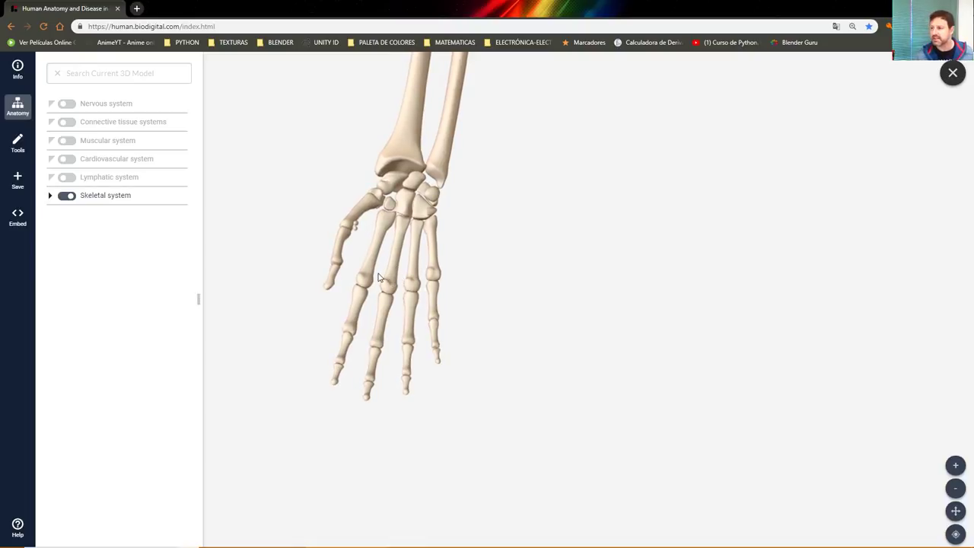
pyautogui.moveTo(379, 277); pyautogui.dragTo(487, 242)
pyautogui.scroll(4, 487, 242)
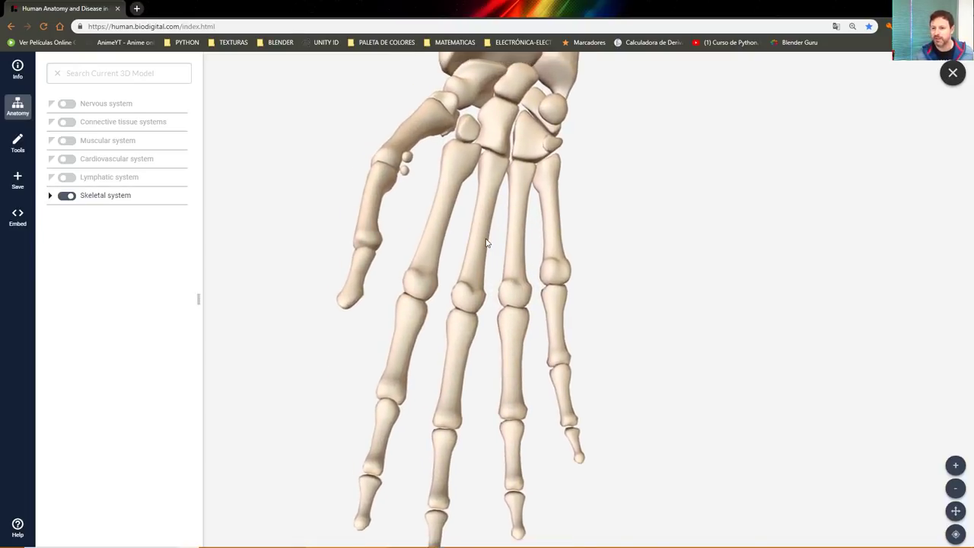
pyautogui.scroll(-3, 484, 243)
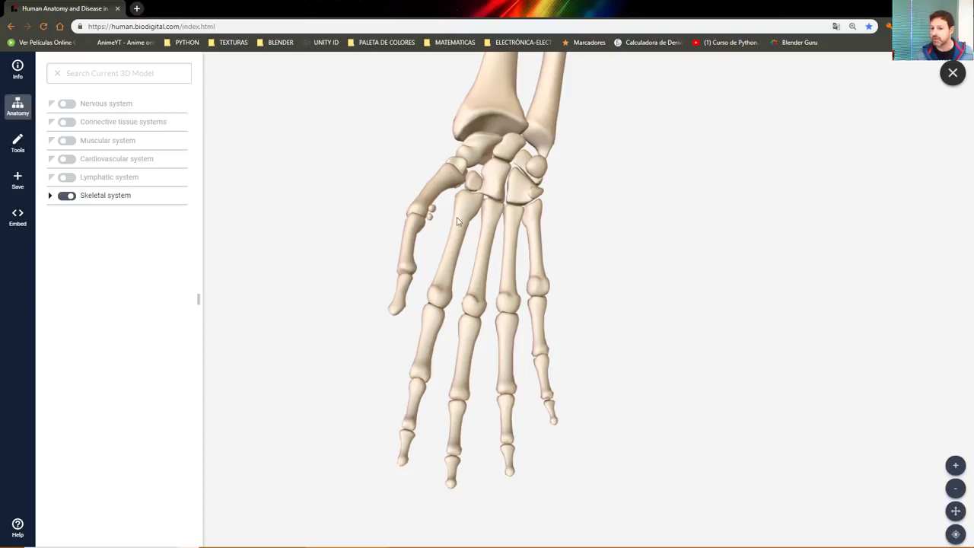
pyautogui.click(431, 213)
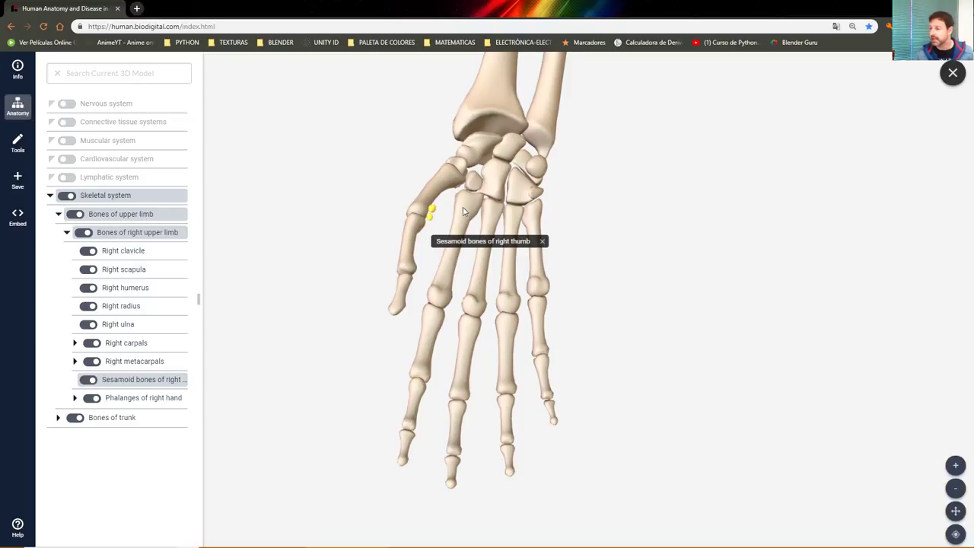
# Collapse the Skeletal system branch and select the index finger's distal, middle and proximal phalanges
pyautogui.moveTo(469, 212); pyautogui.dragTo(437, 226)
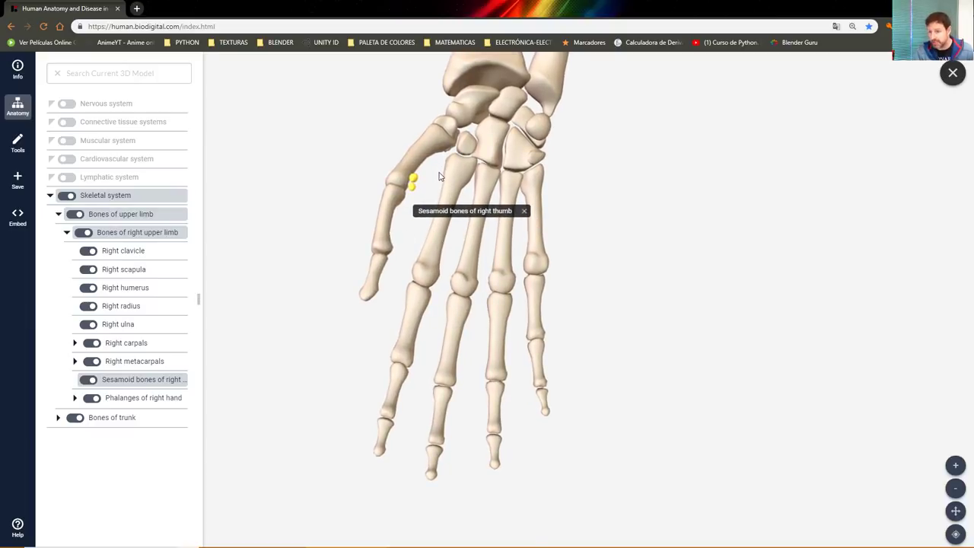
pyautogui.click(50, 196)
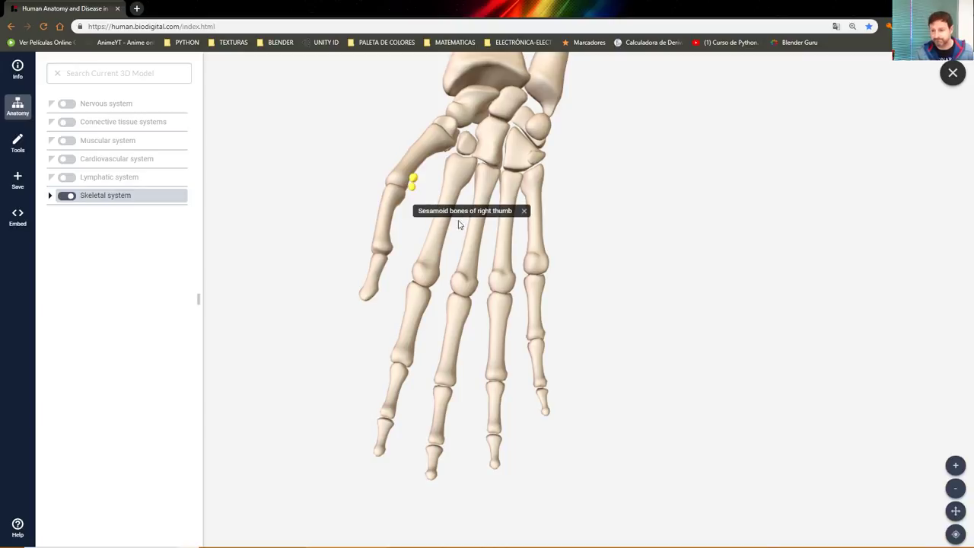
pyautogui.moveTo(436, 228)
pyautogui.mouseDown()
pyautogui.moveTo(437, 183)
pyautogui.moveTo(442, 215)
pyautogui.mouseUp()
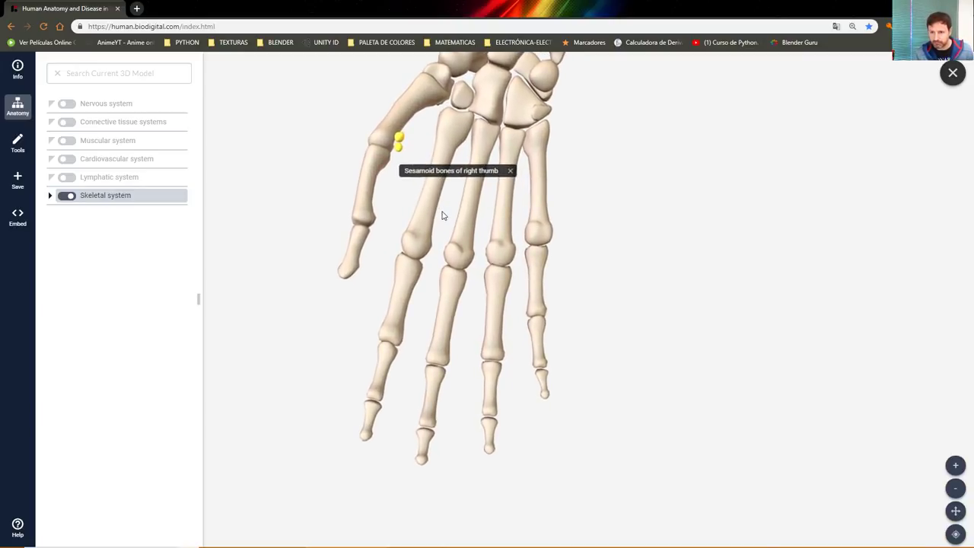
pyautogui.click(369, 424)
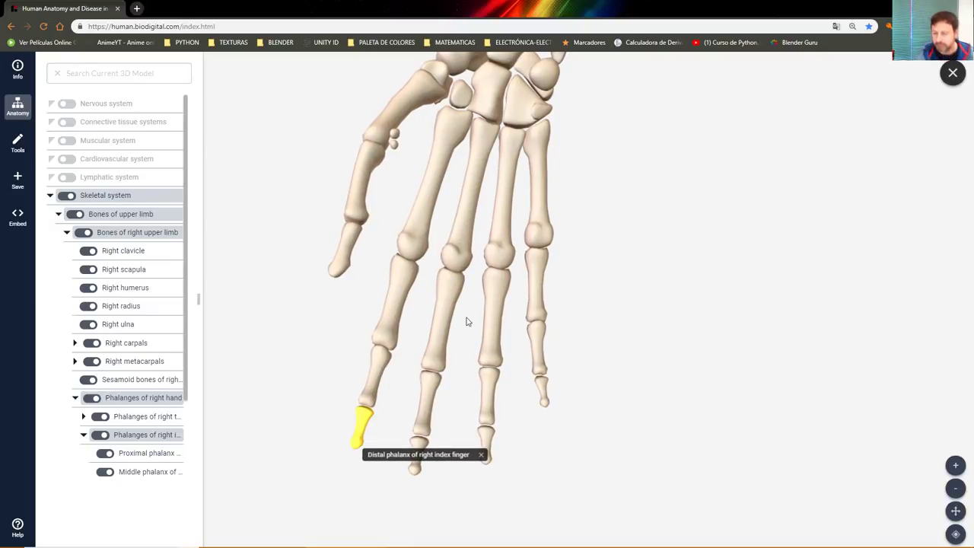
pyautogui.click(379, 380)
pyautogui.click(387, 323)
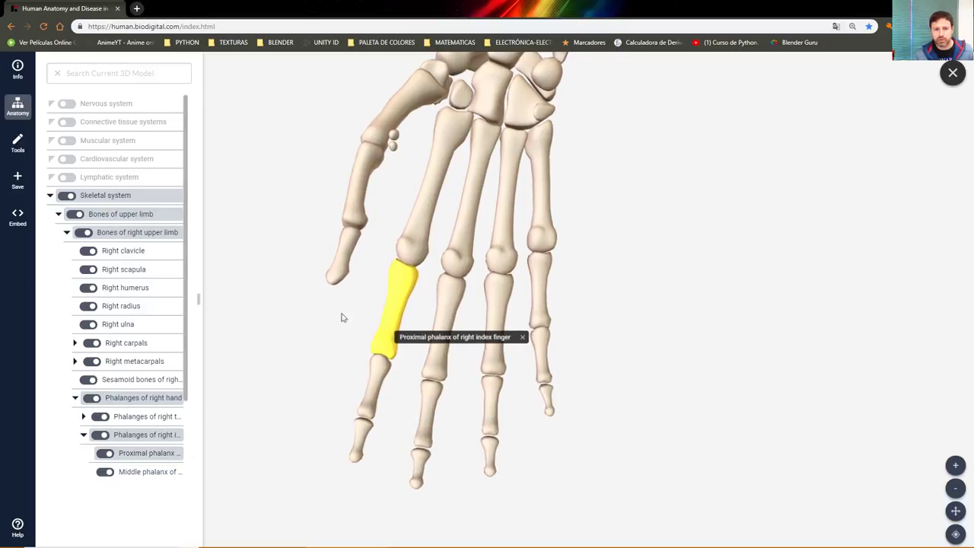
# With the Dissect tool, remove the index finger's middle and proximal phalanges
pyautogui.click(18, 145)
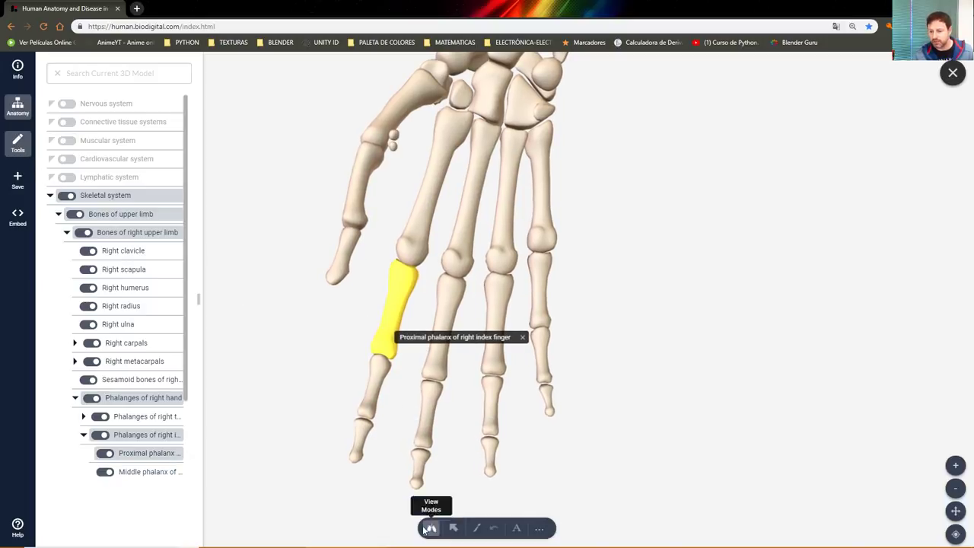
pyautogui.click(380, 388)
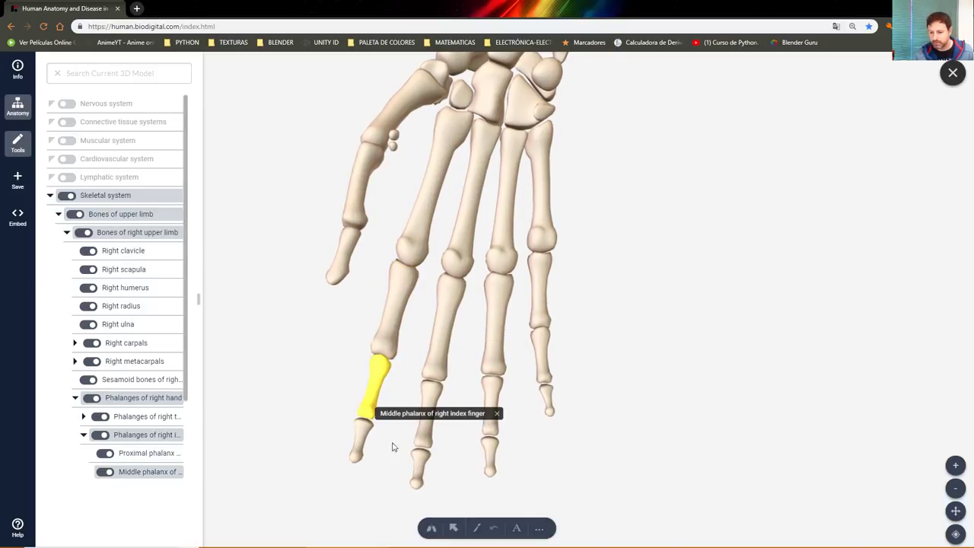
pyautogui.click(476, 527)
pyautogui.click(370, 385)
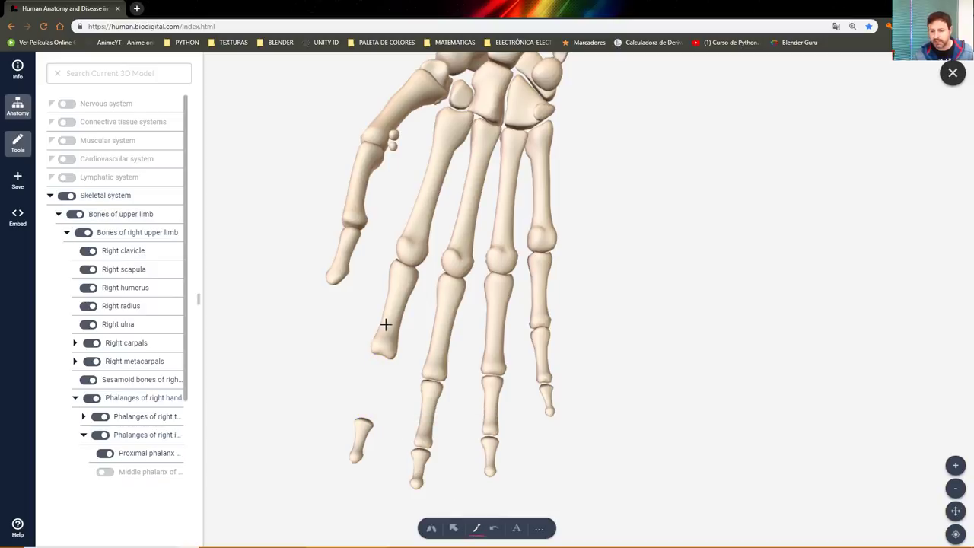
pyautogui.click(385, 325)
pyautogui.click(408, 223)
# Zoom in and out and orbit to inspect the floating distal phalanx
pyautogui.scroll(-5, 374, 294)
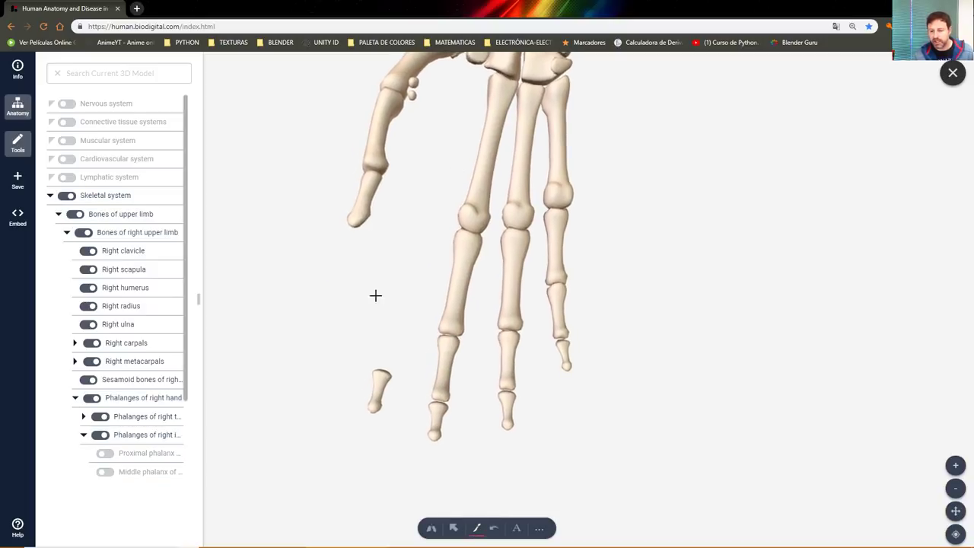
pyautogui.scroll(5, 396, 256)
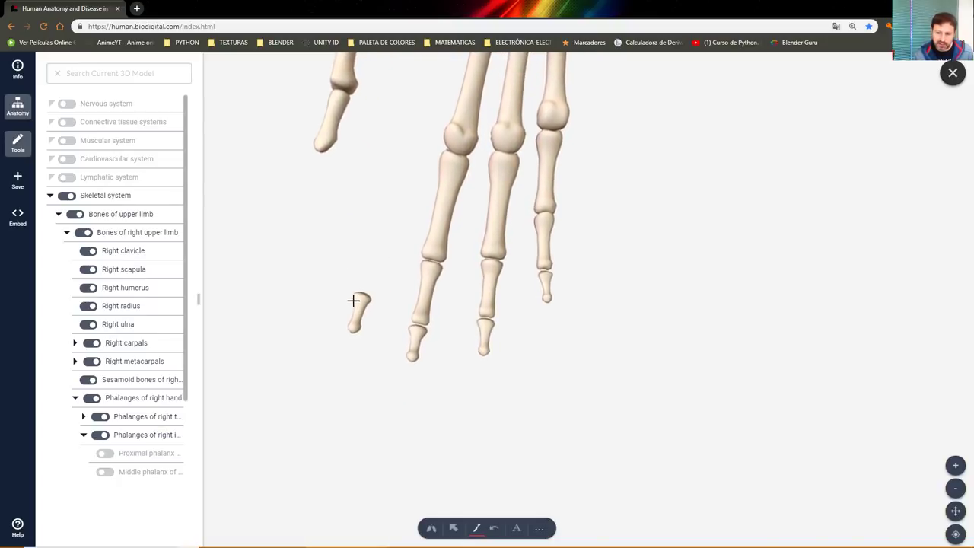
pyautogui.scroll(1, 355, 299)
pyautogui.scroll(1, 383, 216)
pyautogui.scroll(1, 431, 254)
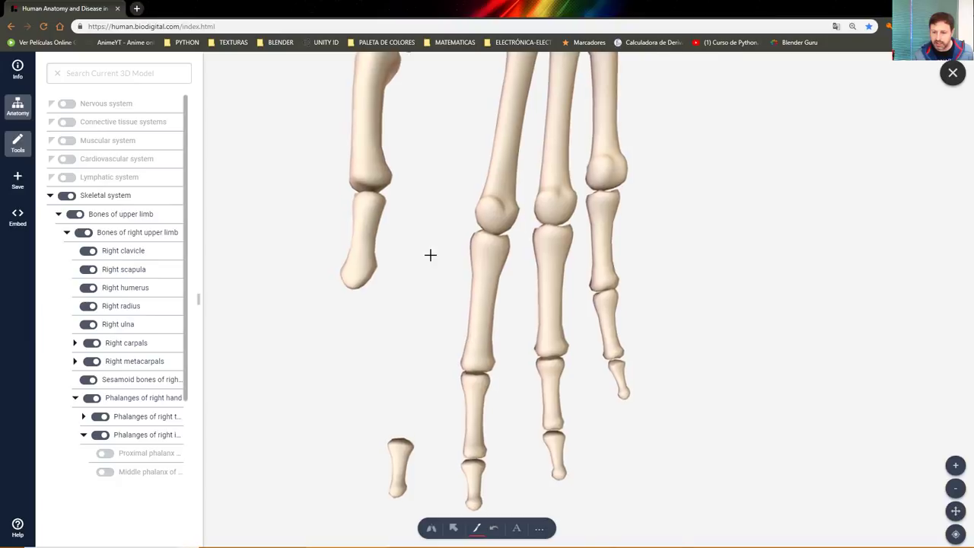
pyautogui.scroll(4, 483, 245)
pyautogui.scroll(-2, 481, 159)
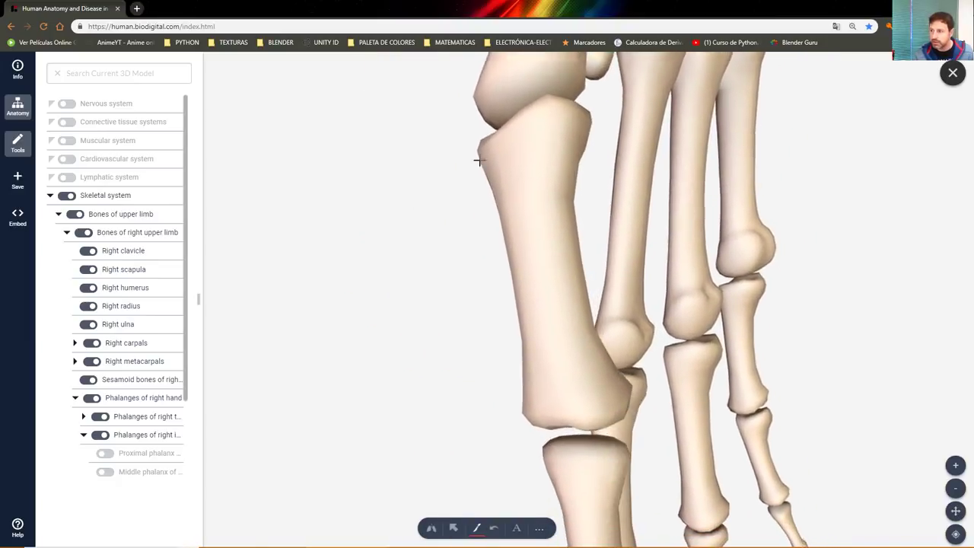
pyautogui.scroll(-2, 548, 398)
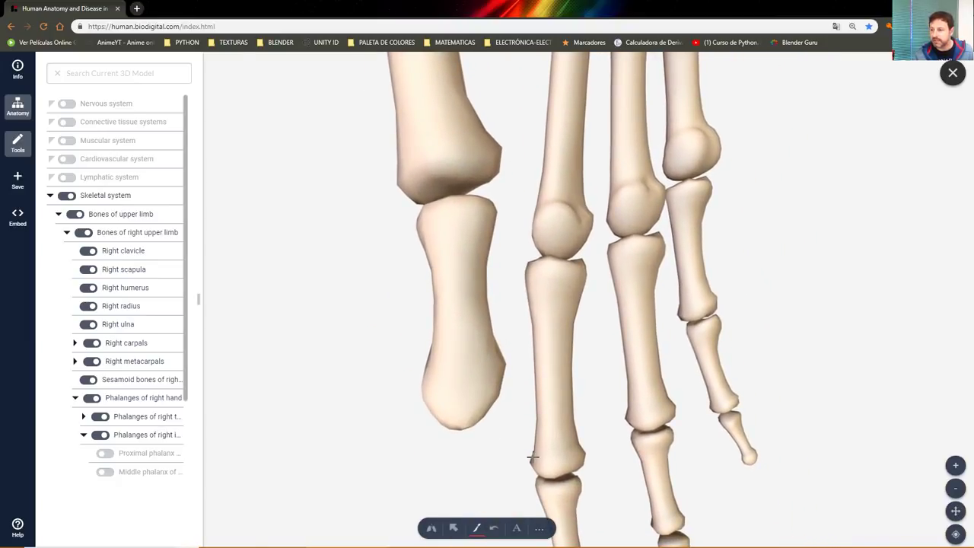
pyautogui.scroll(2, 554, 304)
pyautogui.scroll(-2, 579, 368)
pyautogui.scroll(-2, 482, 307)
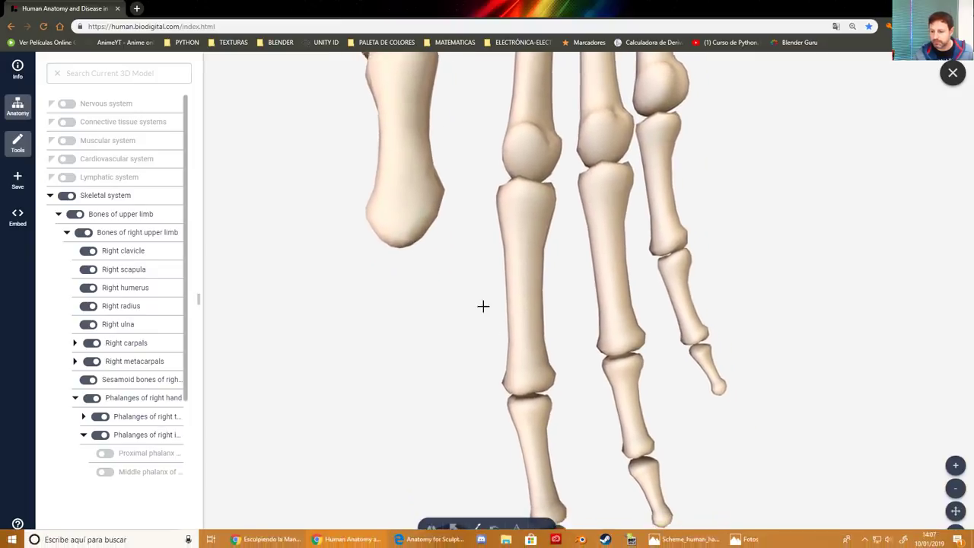
pyautogui.scroll(-2, 437, 85)
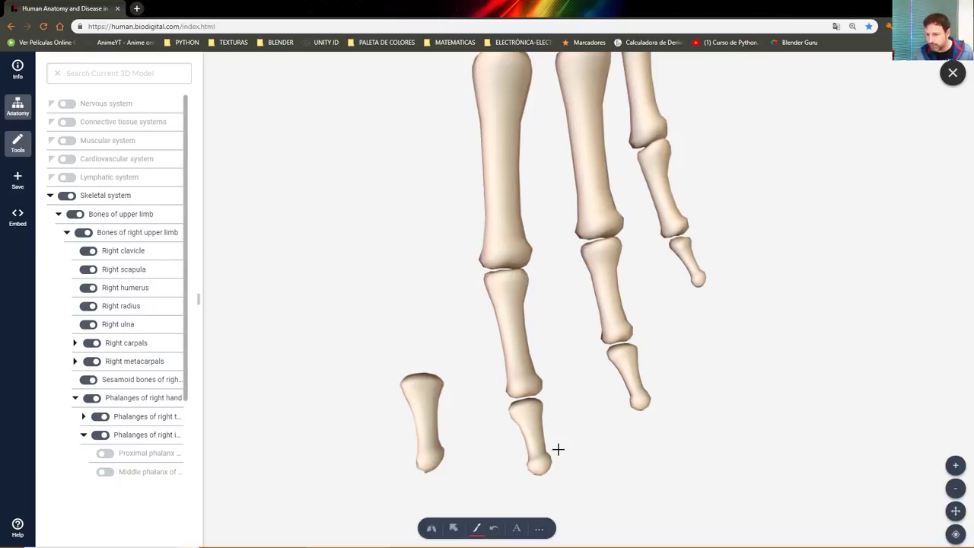
pyautogui.moveTo(556, 450)
pyautogui.mouseDown()
pyautogui.moveTo(506, 360)
pyautogui.moveTo(216, 331)
pyautogui.moveTo(364, 282)
pyautogui.moveTo(461, 156)
pyautogui.moveTo(518, 333)
pyautogui.mouseUp()
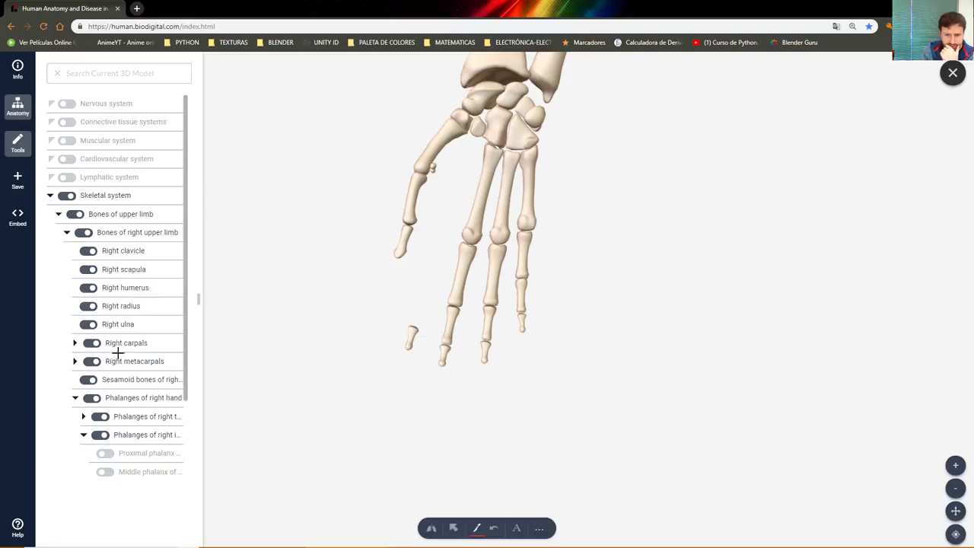
# Collapse the Skeletal system list, browse the Muscular system's muscle groups, then collapse it again
pyautogui.scroll(-2, 118, 352)
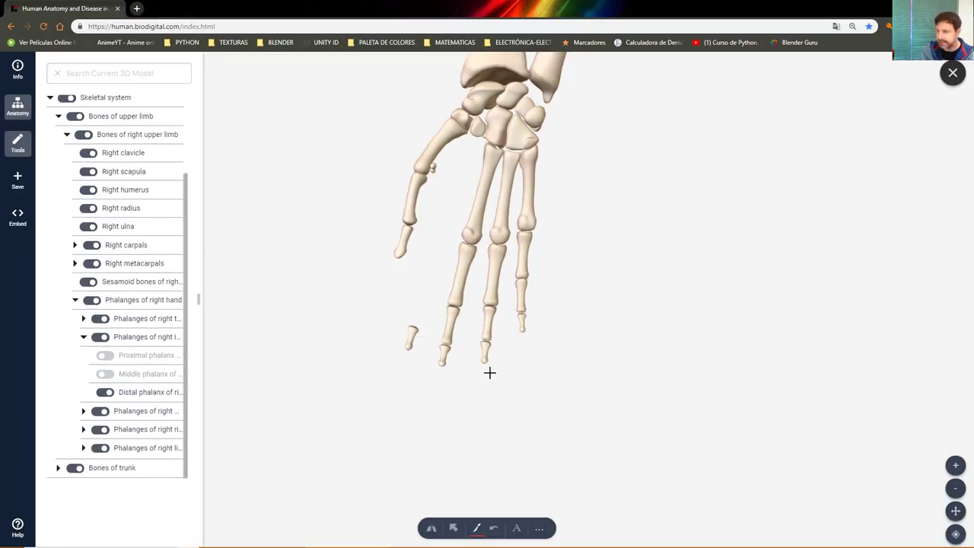
pyautogui.scroll(2, 124, 288)
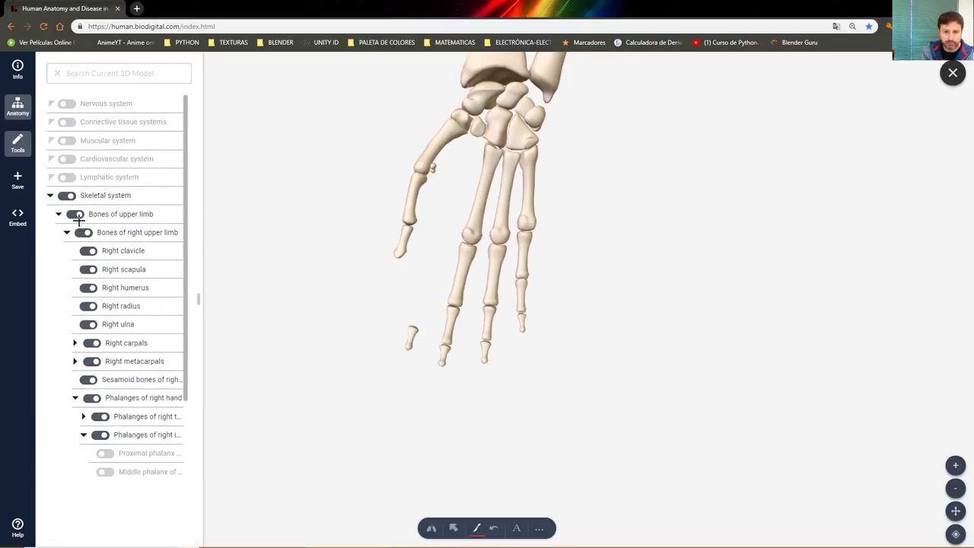
pyautogui.click(50, 195)
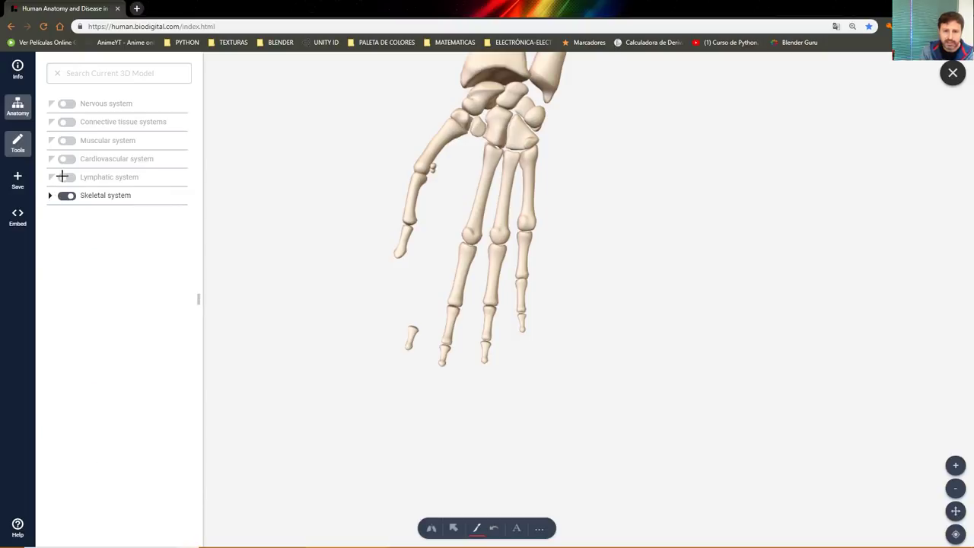
pyautogui.click(51, 140)
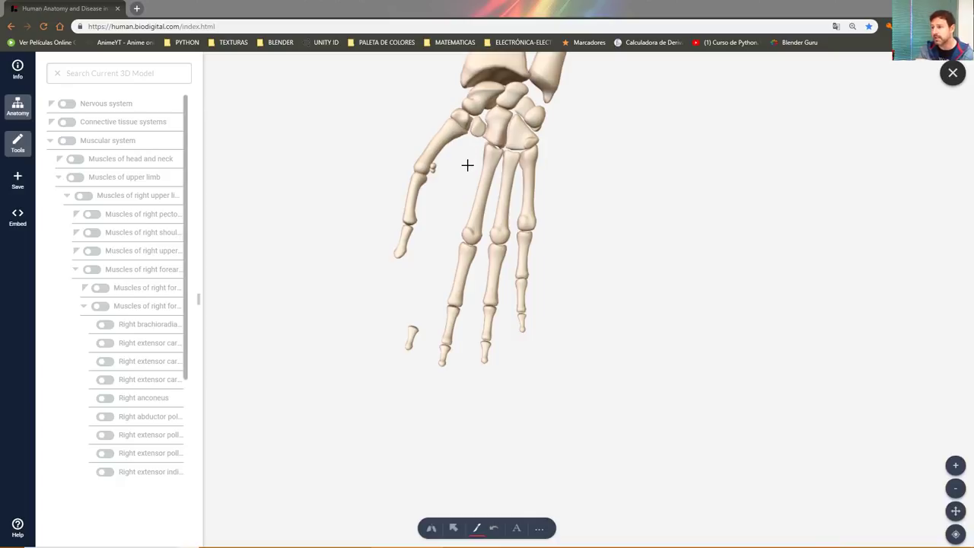
pyautogui.scroll(-3, 500, 196)
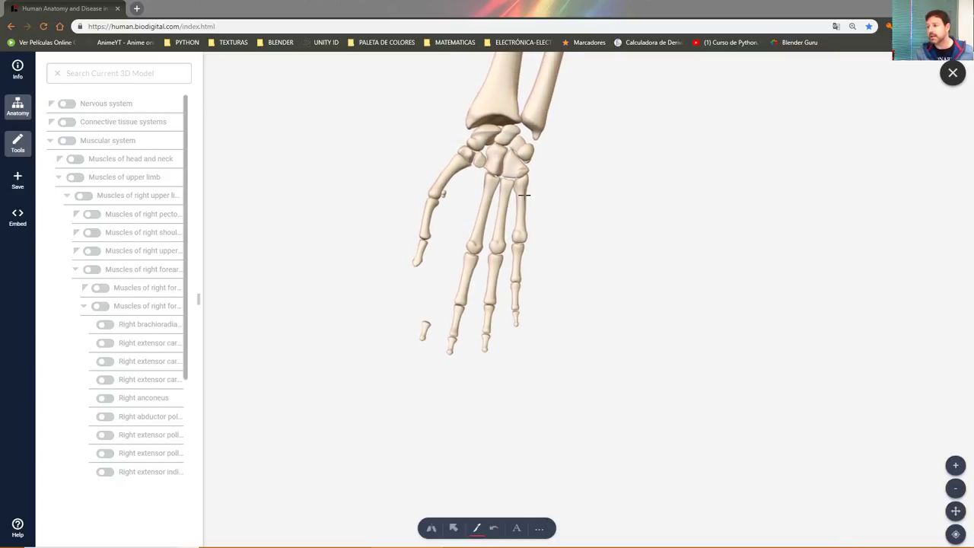
pyautogui.moveTo(535, 138); pyautogui.dragTo(472, 289)
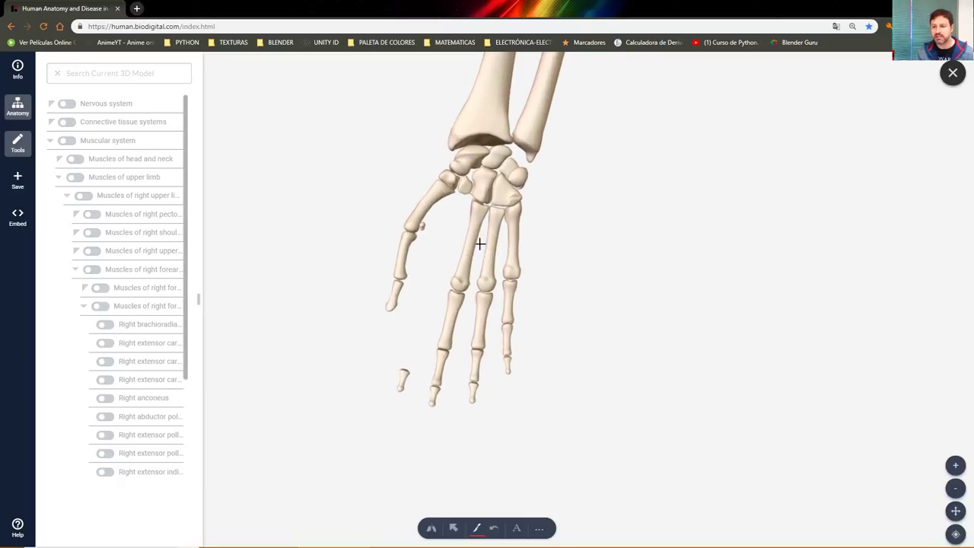
pyautogui.scroll(3, 480, 244)
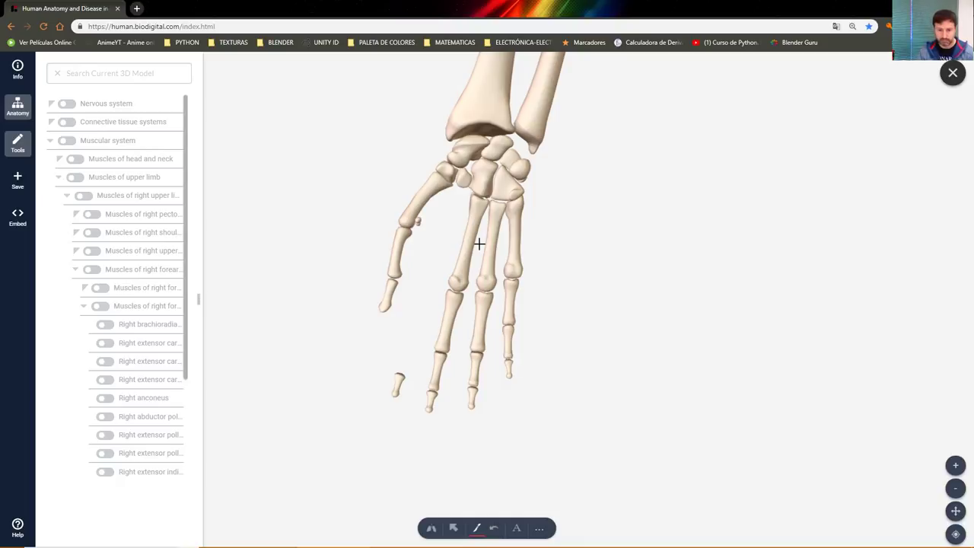
pyautogui.click(52, 140)
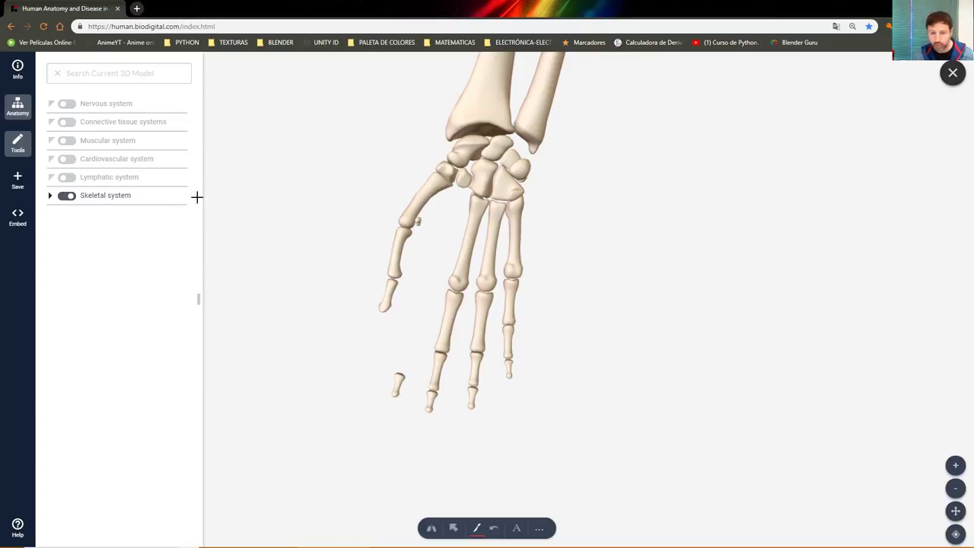
# Switch the Muscular system back on and orbit to show the forearm muscles above the hand
pyautogui.click(66, 141)
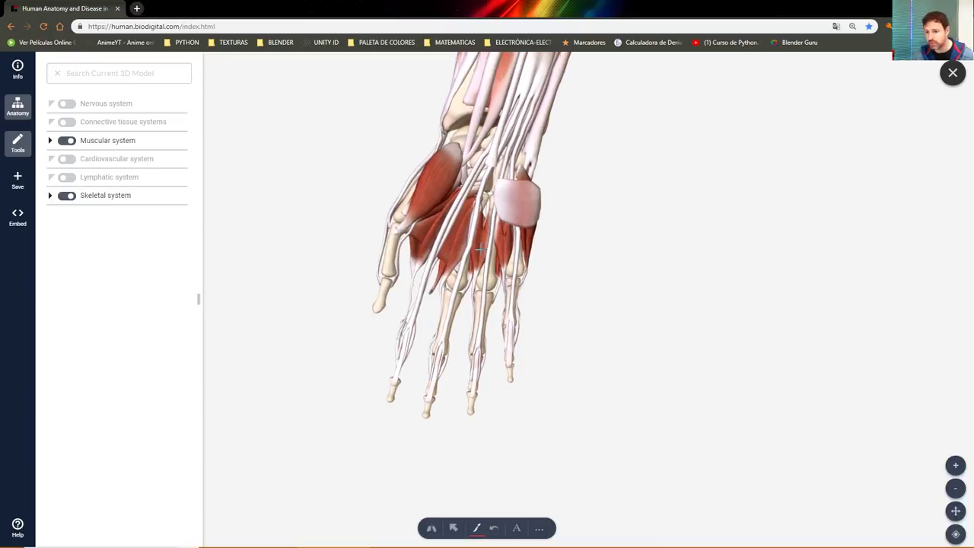
pyautogui.scroll(5, 498, 204)
pyautogui.scroll(-2, 498, 204)
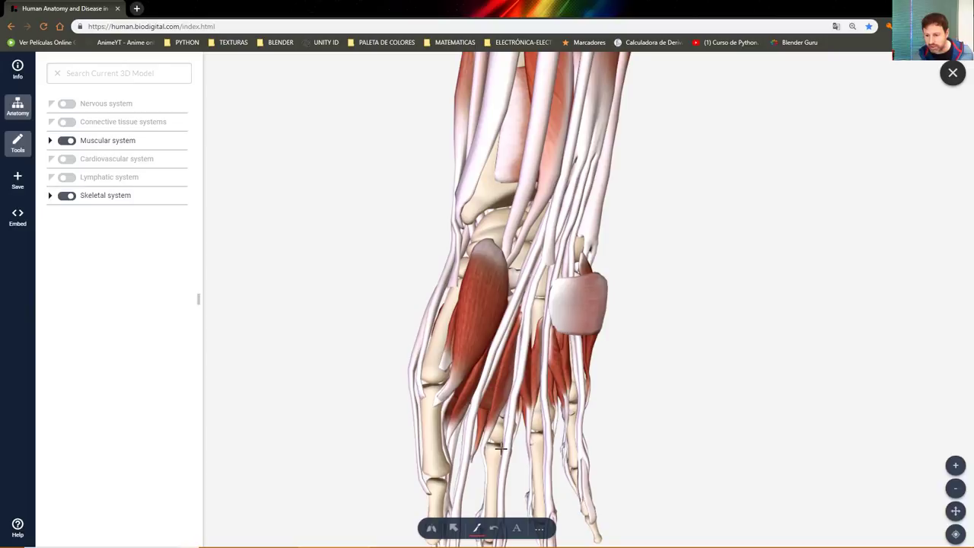
pyautogui.moveTo(512, 450)
pyautogui.mouseDown()
pyautogui.moveTo(477, 384)
pyautogui.moveTo(451, 384)
pyautogui.mouseUp()
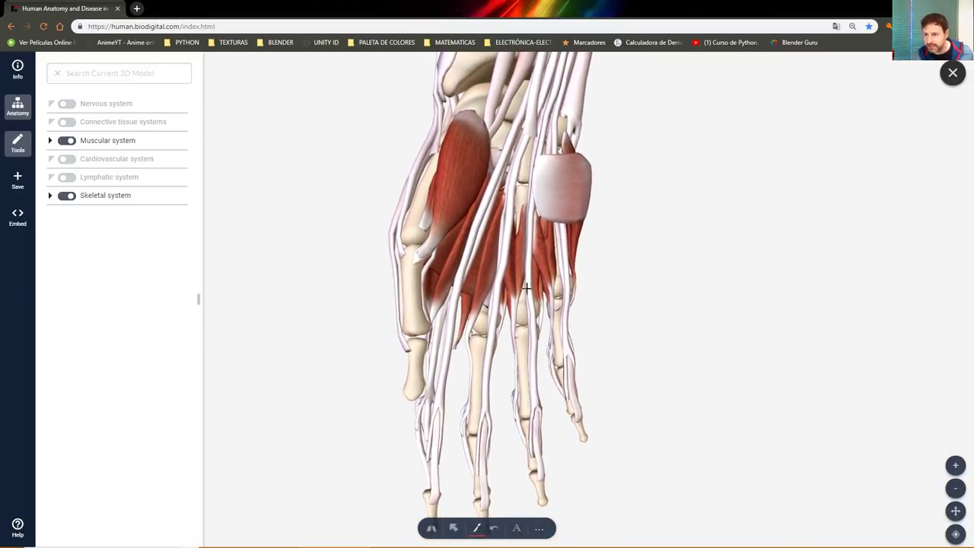
pyautogui.scroll(-3, 456, 384)
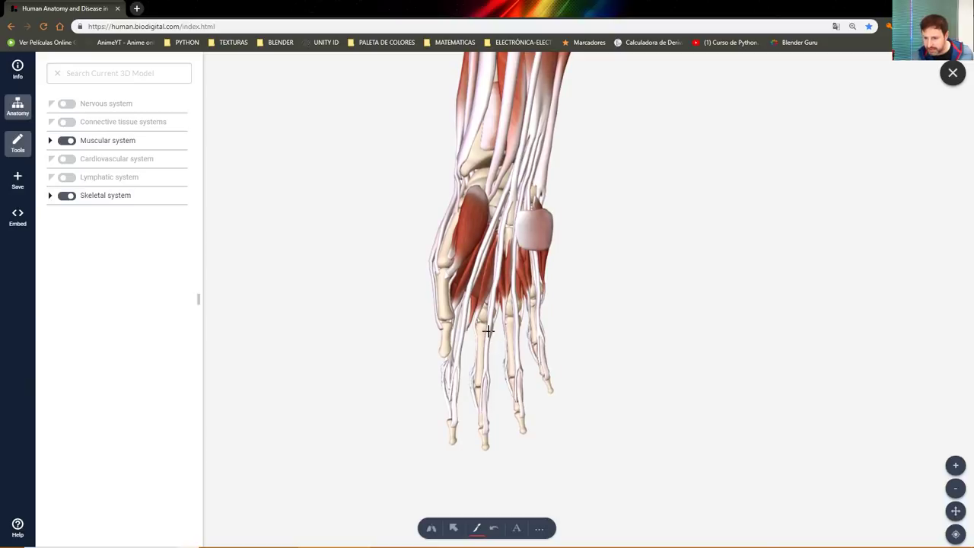
pyautogui.moveTo(486, 365); pyautogui.dragTo(440, 480)
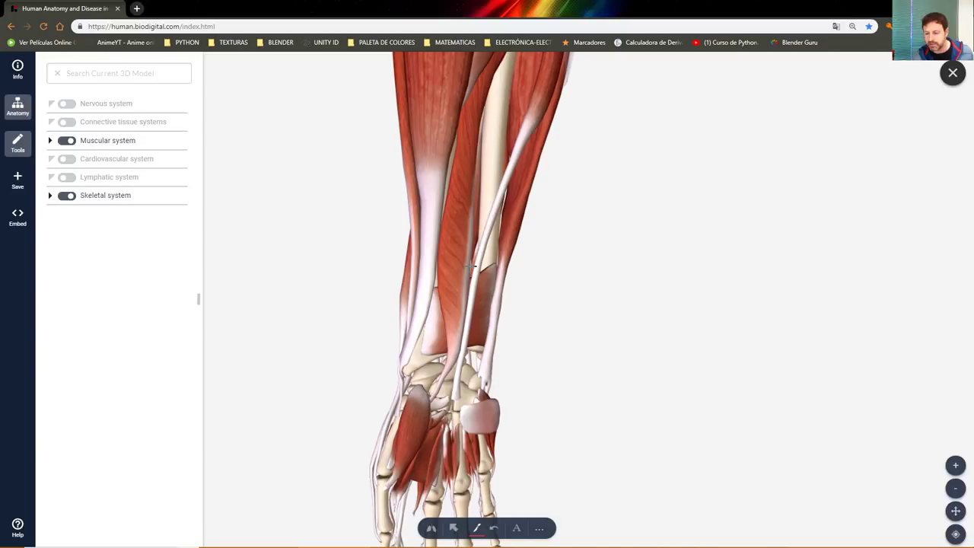
# Using the Pick tool, identify the flexor carpi radialis and orbit to see it fully
pyautogui.click(454, 528)
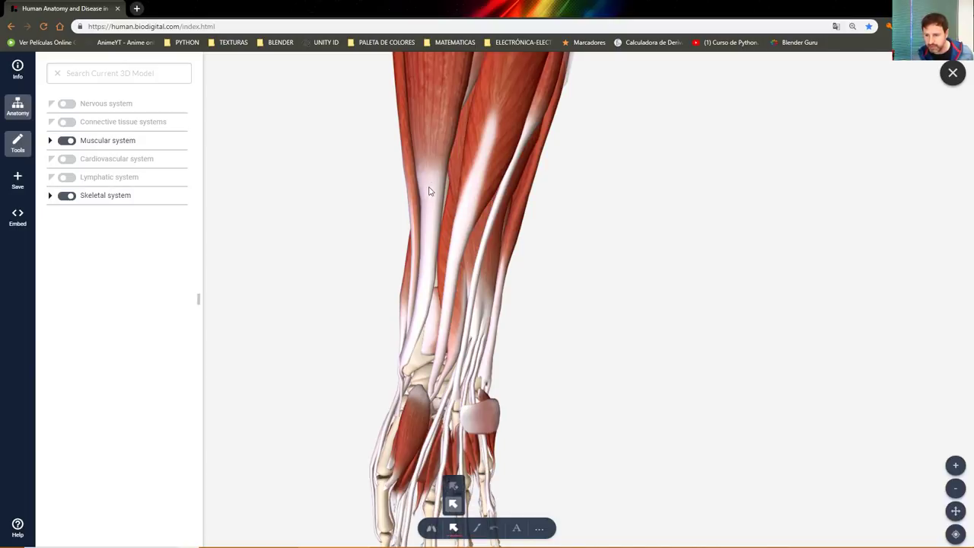
pyautogui.click(478, 183)
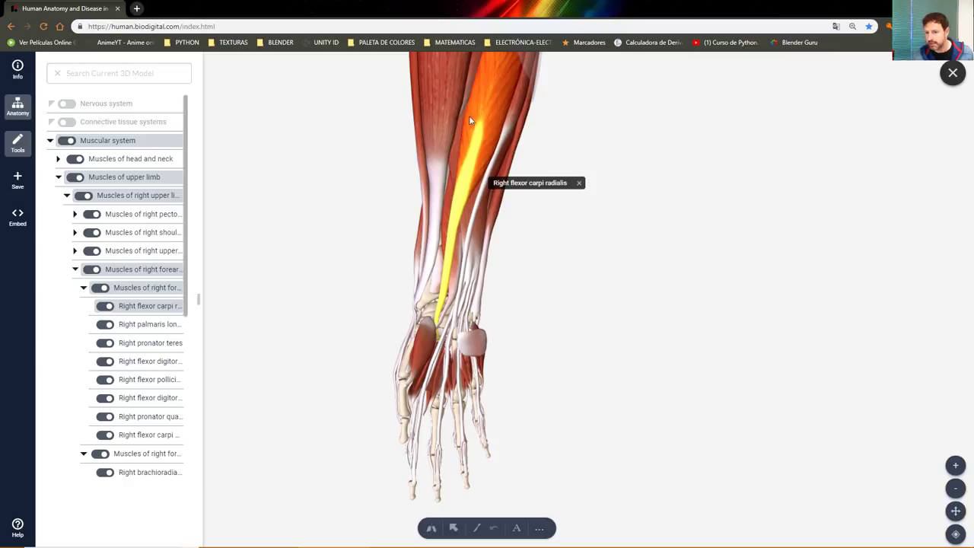
pyautogui.moveTo(469, 121); pyautogui.dragTo(445, 354)
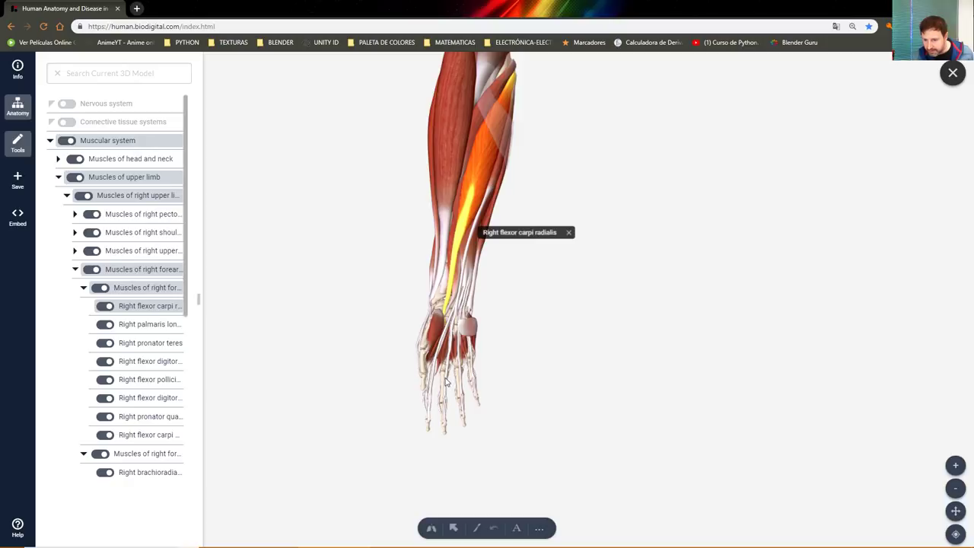
# Select the flexor digitorum superficialis and orbit to inspect its tendons into the fingers
pyautogui.click(442, 404)
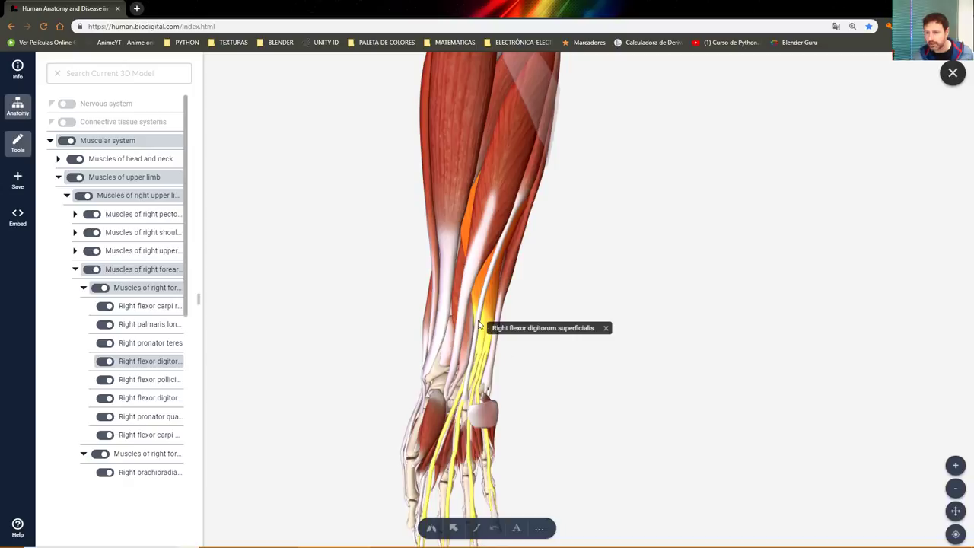
pyautogui.moveTo(479, 325); pyautogui.dragTo(491, 375)
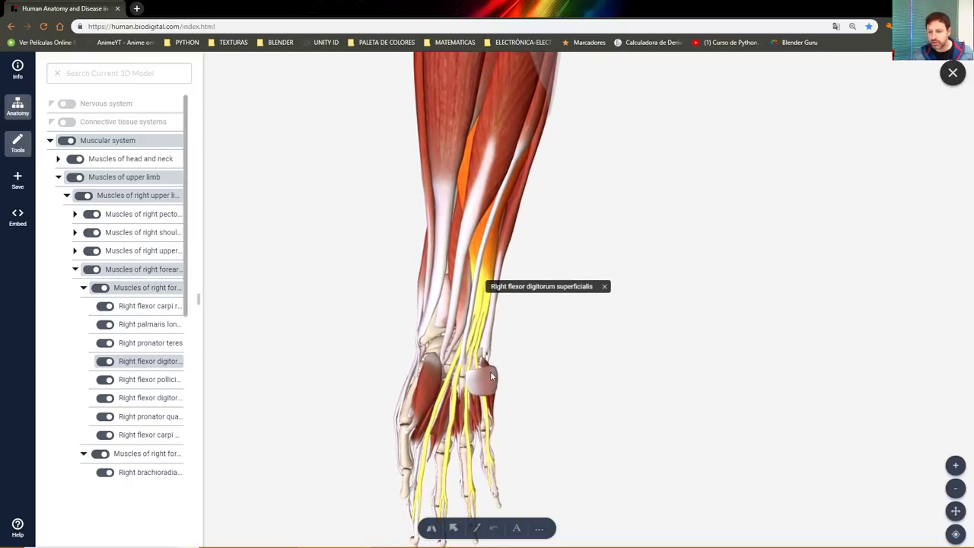
pyautogui.moveTo(443, 338); pyautogui.dragTo(309, 248)
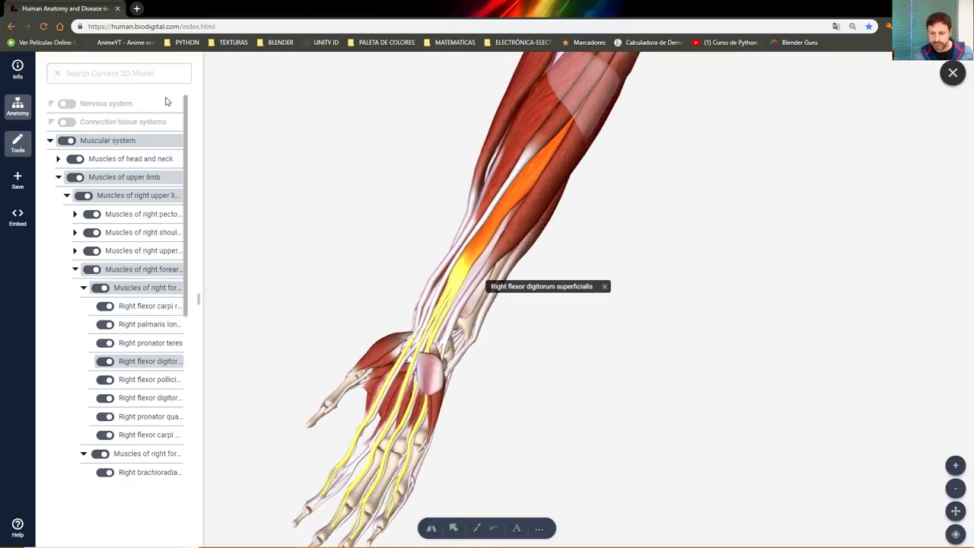
pyautogui.moveTo(166, 101)
pyautogui.mouseDown()
pyautogui.moveTo(289, 118)
pyautogui.moveTo(463, 290)
pyautogui.moveTo(570, 286)
pyautogui.mouseUp()
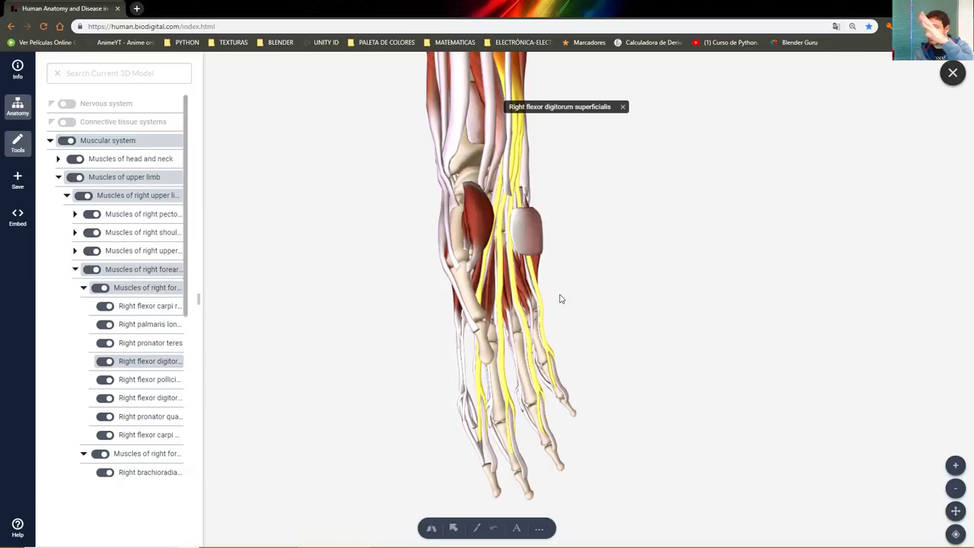
pyautogui.scroll(3, 449, 244)
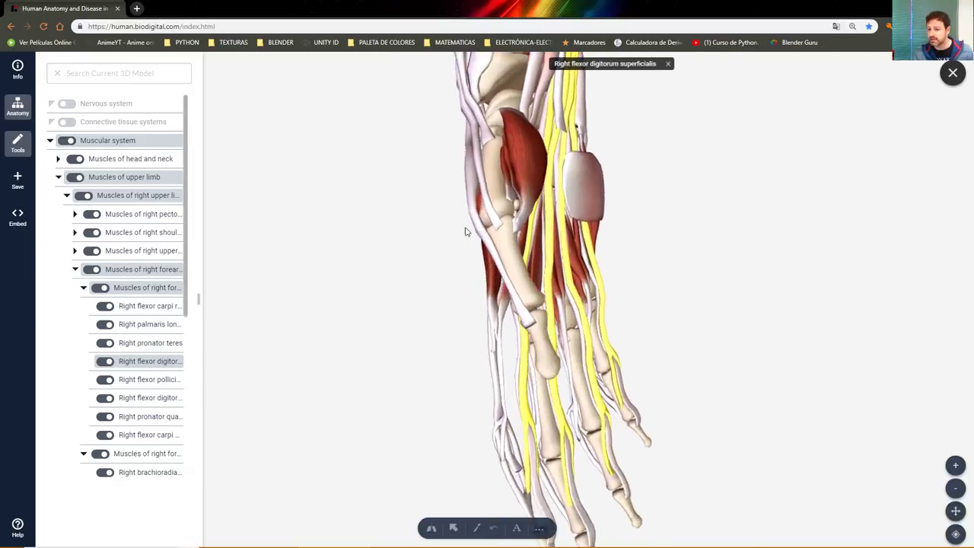
pyautogui.scroll(-3, 470, 252)
pyautogui.moveTo(469, 252)
pyautogui.mouseDown()
pyautogui.moveTo(632, 221)
pyautogui.moveTo(660, 289)
pyautogui.mouseUp()
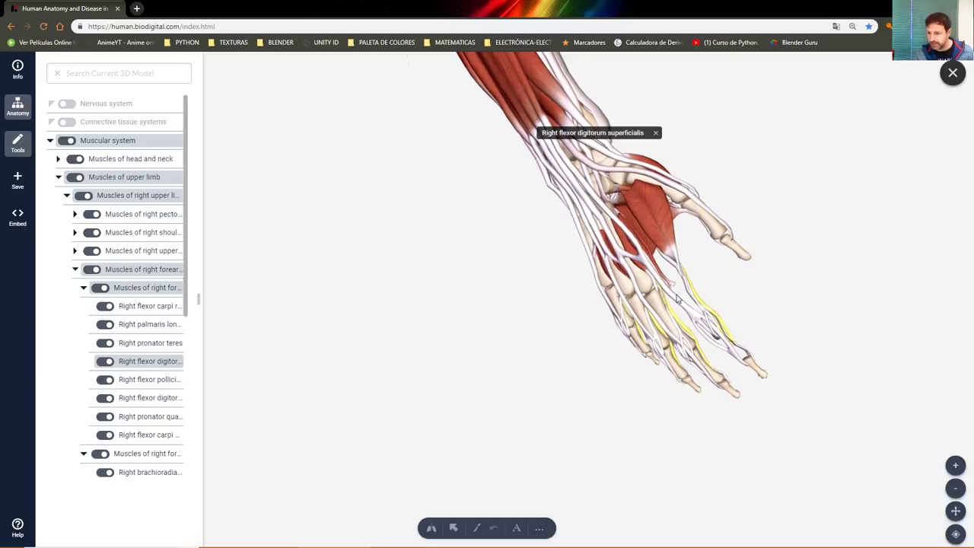
# Select the right extensor digitorum tendons and zoom in toward the fingertips
pyautogui.click(678, 301)
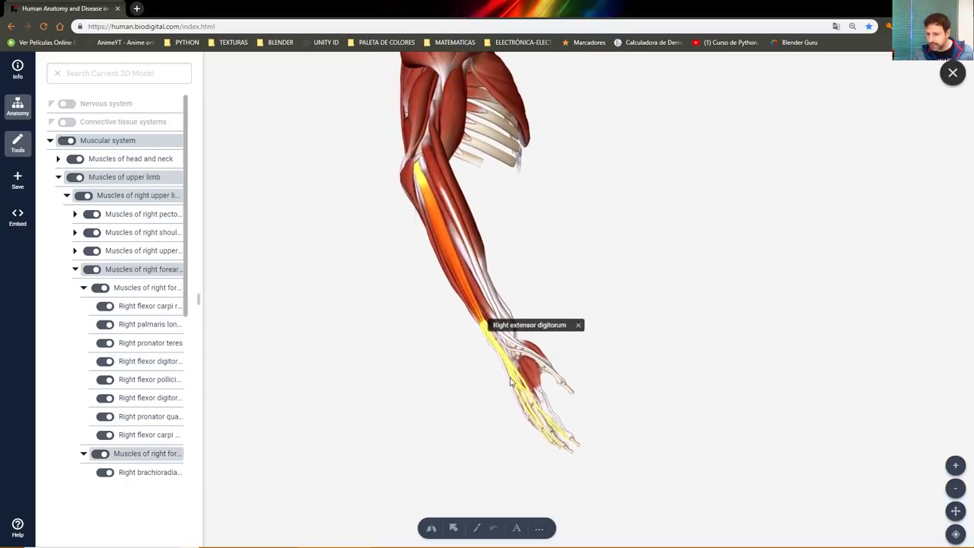
pyautogui.scroll(3, 461, 365)
pyautogui.scroll(3, 526, 222)
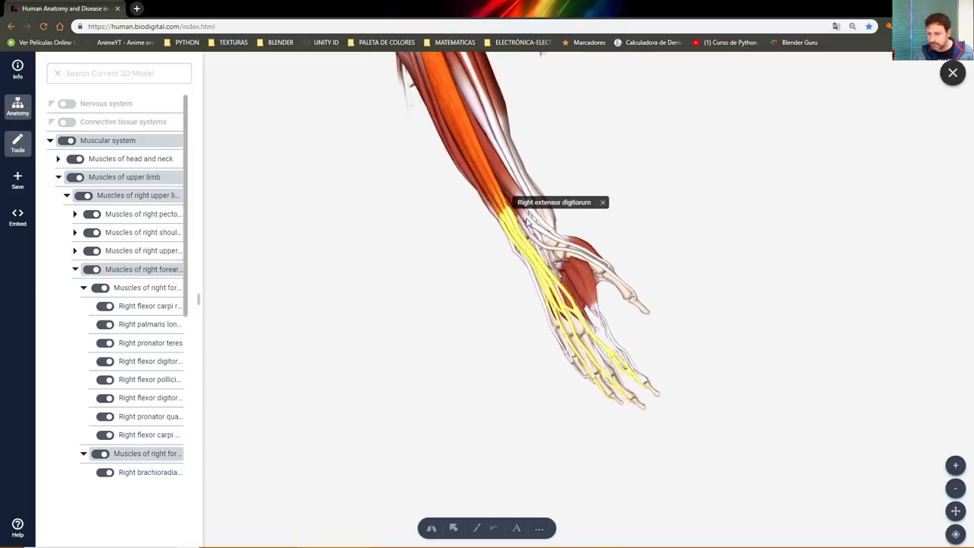
pyautogui.scroll(5, 468, 384)
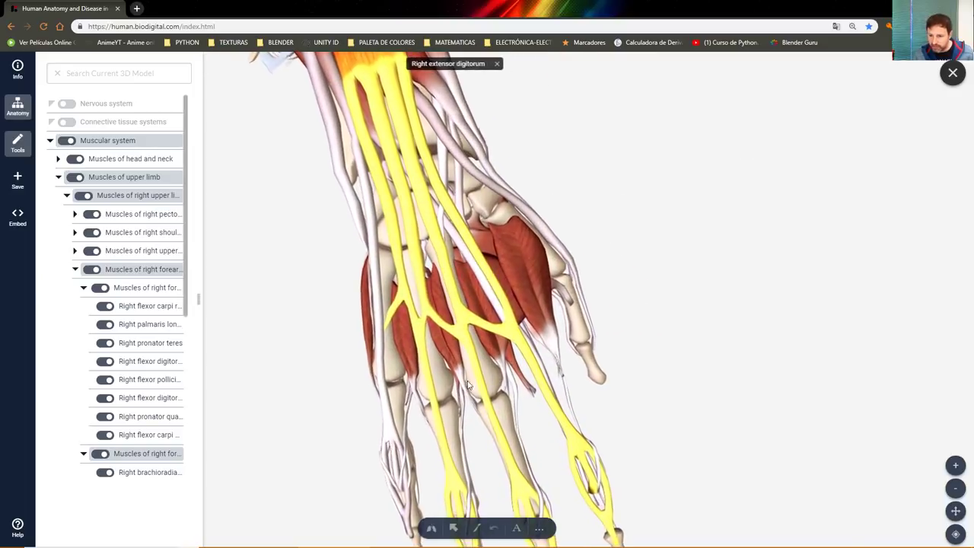
pyautogui.moveTo(468, 384); pyautogui.dragTo(426, 232)
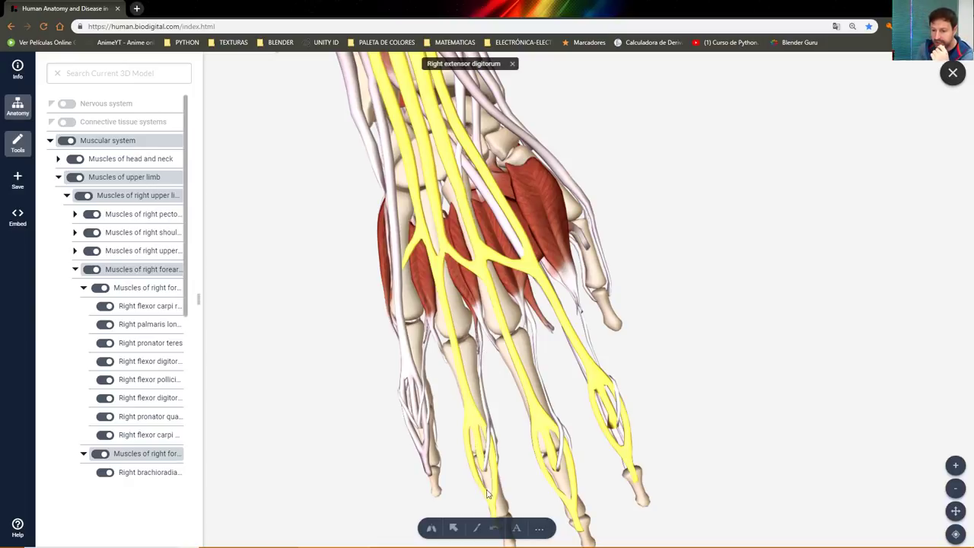
pyautogui.scroll(-1, 442, 344)
pyautogui.scroll(-2, 443, 344)
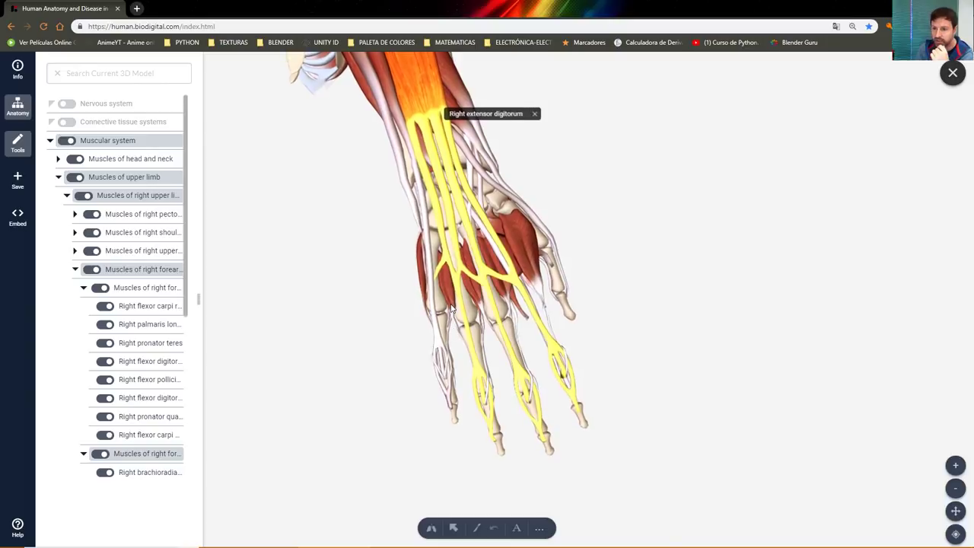
pyautogui.scroll(2, 477, 211)
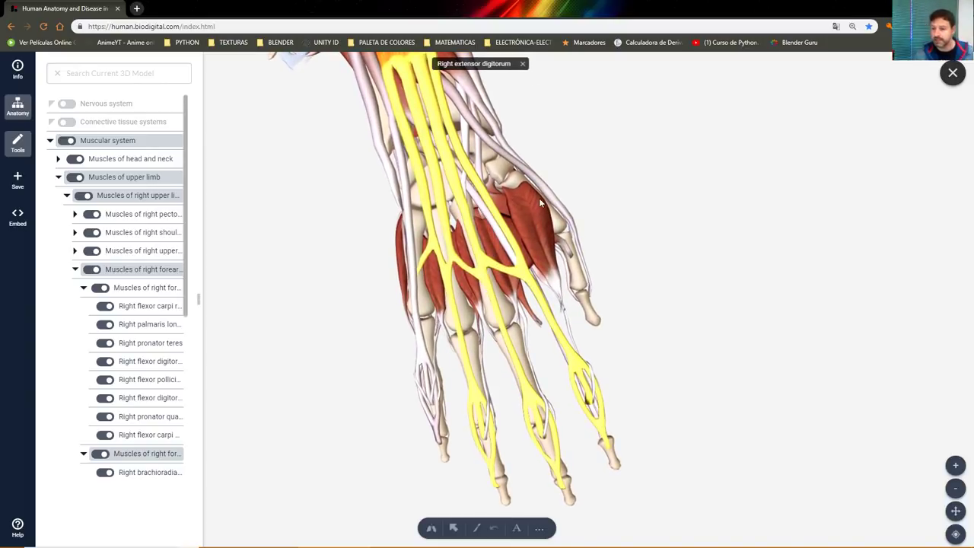
pyautogui.scroll(-2, 532, 215)
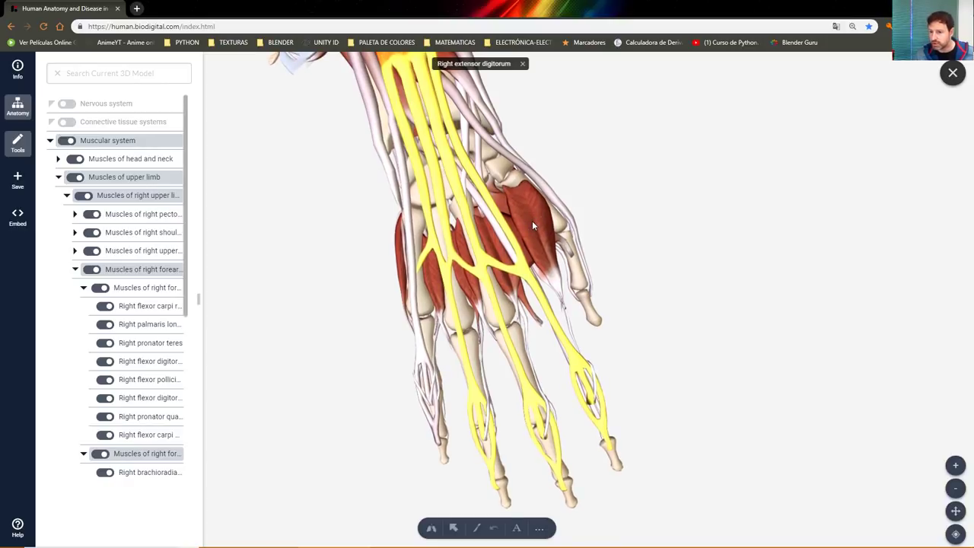
# Turn the hand edge-on, then palm-side, then to a vertical view of the forearm
pyautogui.moveTo(516, 248); pyautogui.dragTo(225, 300)
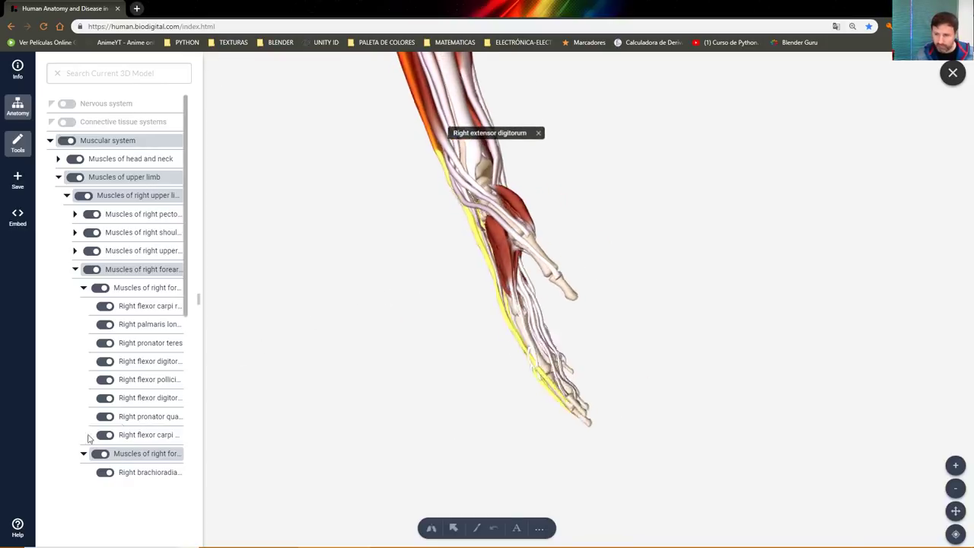
pyautogui.moveTo(583, 218); pyautogui.dragTo(358, 222)
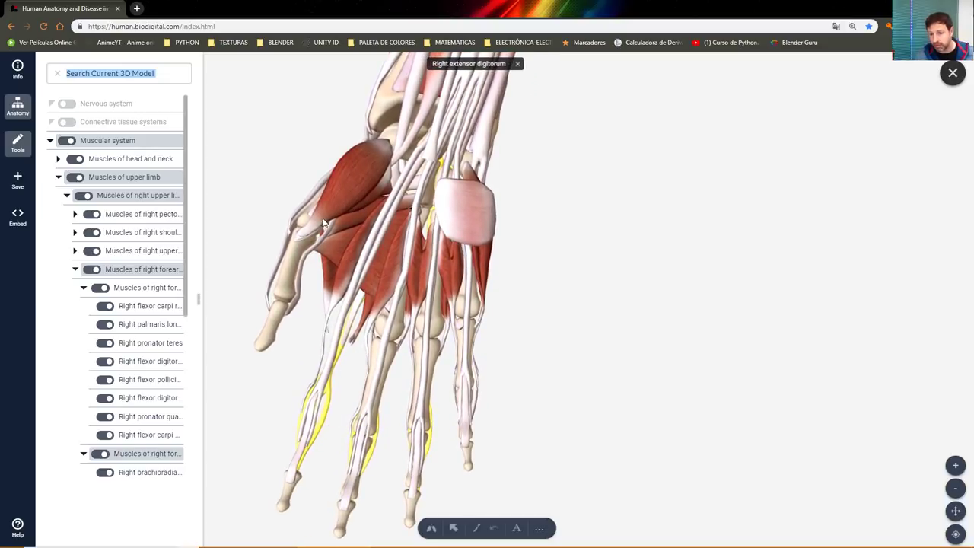
pyautogui.scroll(-2, 363, 283)
pyautogui.moveTo(363, 284); pyautogui.dragTo(783, 241)
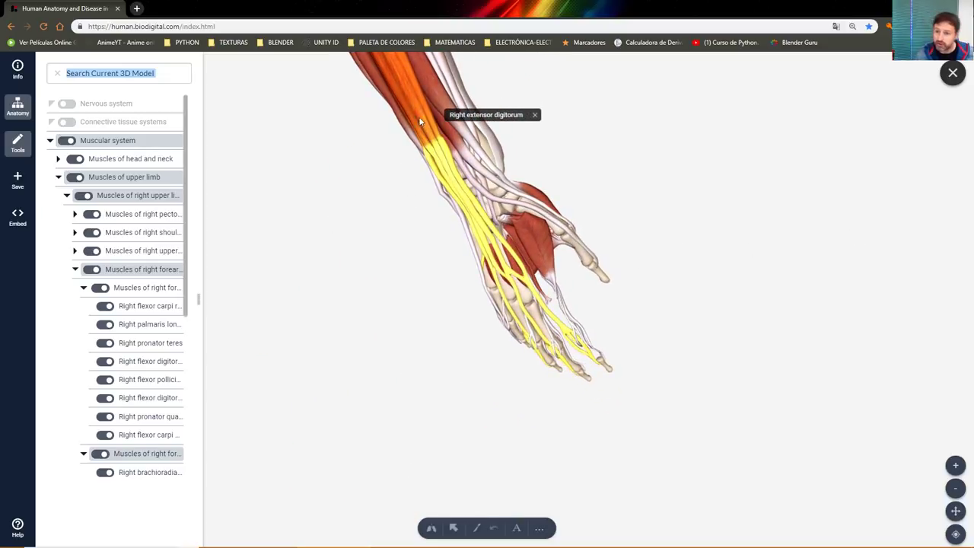
pyautogui.moveTo(487, 263); pyautogui.dragTo(475, 278)
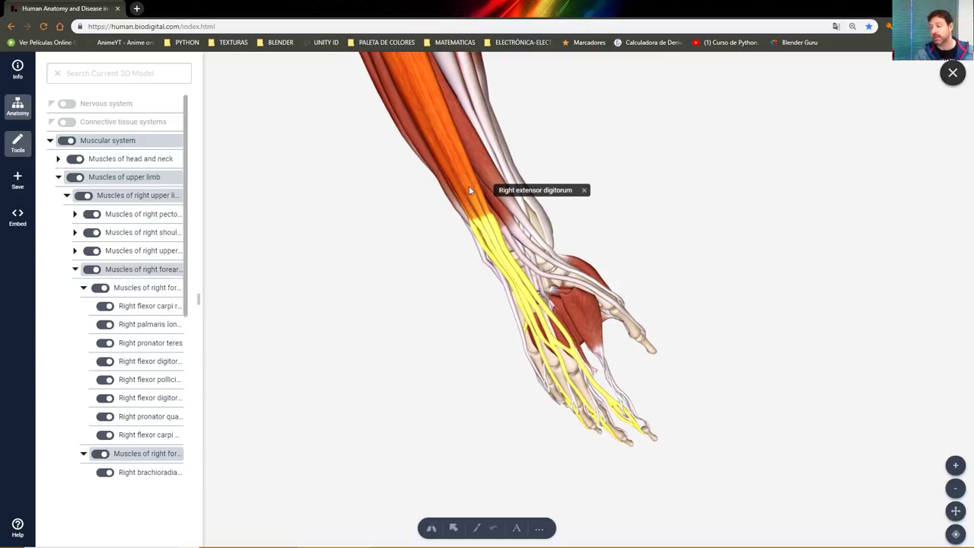
pyautogui.moveTo(553, 180); pyautogui.dragTo(192, 289)
# Inspect the palm-side hand muscles, then bring the 'Músculos de la Mano' video window to centre screen
pyautogui.scroll(3, 508, 216)
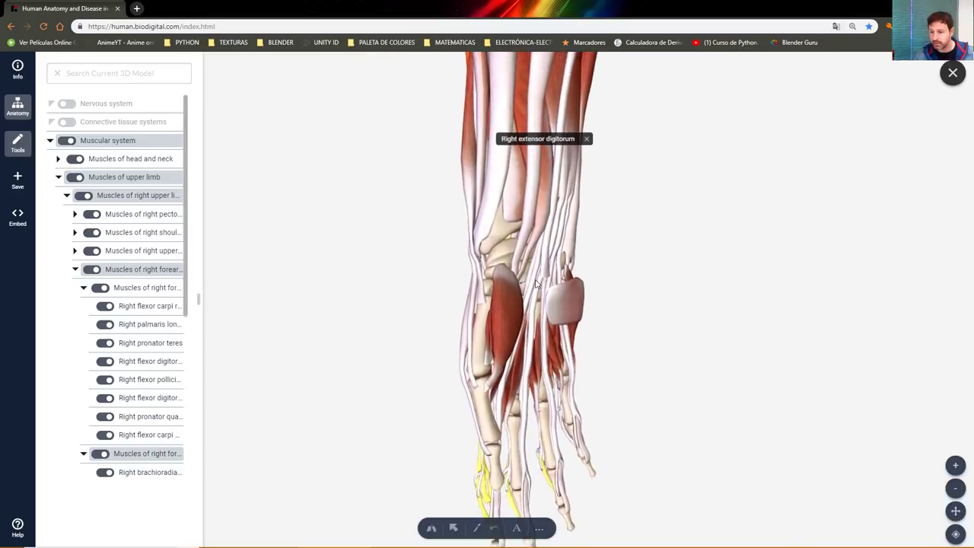
pyautogui.moveTo(508, 216)
pyautogui.mouseDown()
pyautogui.moveTo(424, 225)
pyautogui.moveTo(465, 278)
pyautogui.mouseUp()
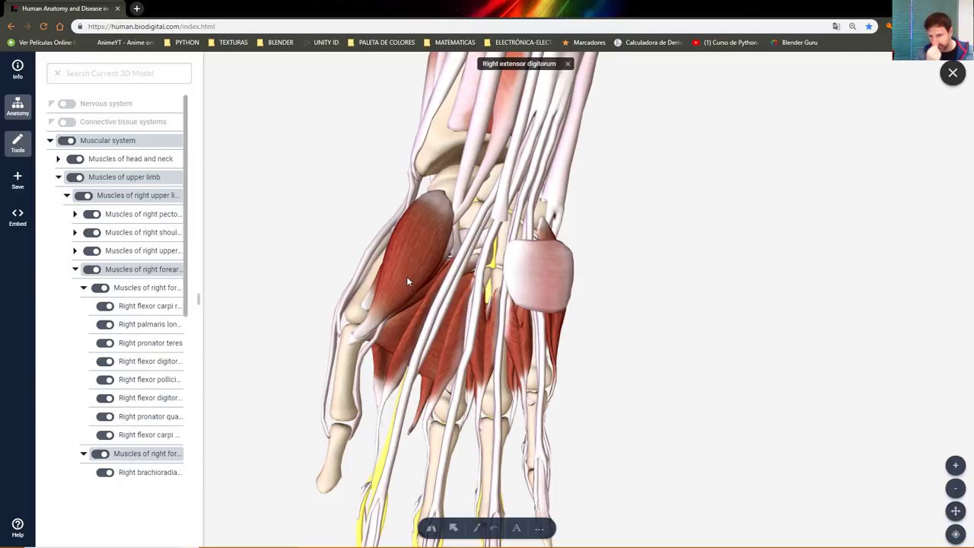
pyautogui.moveTo(407, 282); pyautogui.dragTo(442, 281)
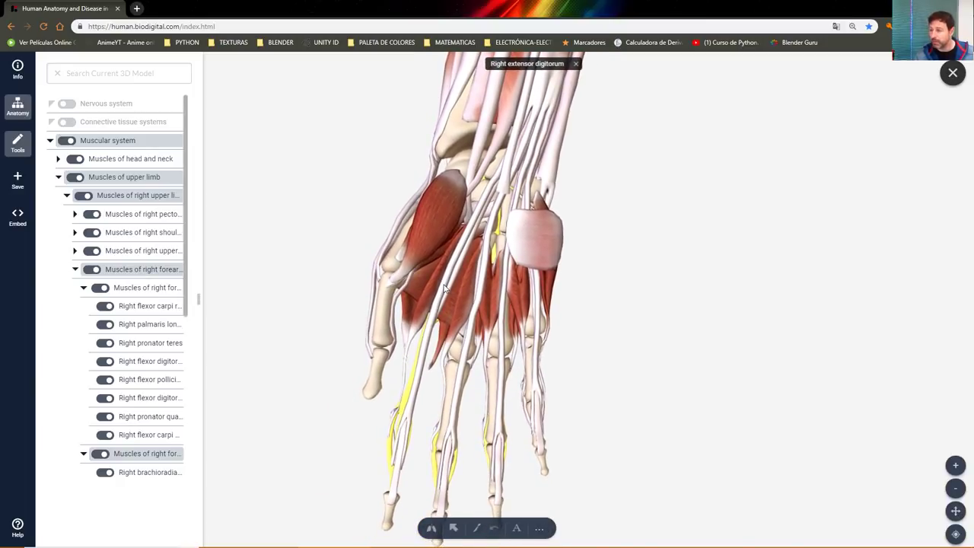
pyautogui.scroll(3, 443, 286)
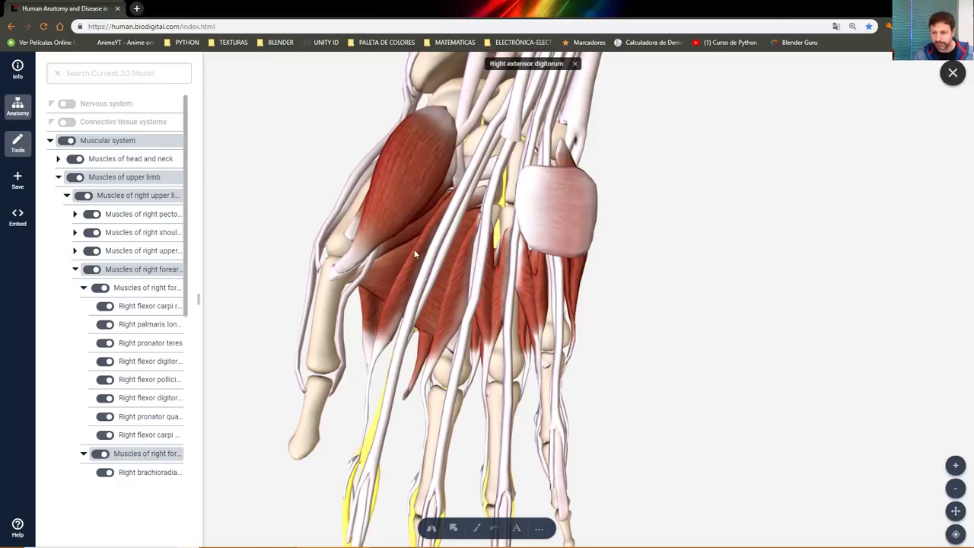
pyautogui.scroll(-3, 448, 296)
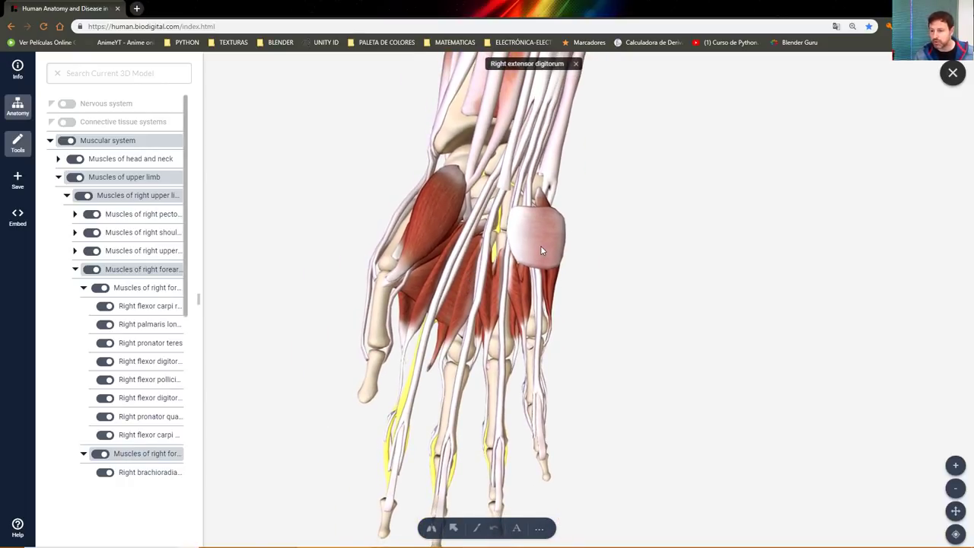
pyautogui.moveTo(540, 245); pyautogui.dragTo(499, 226)
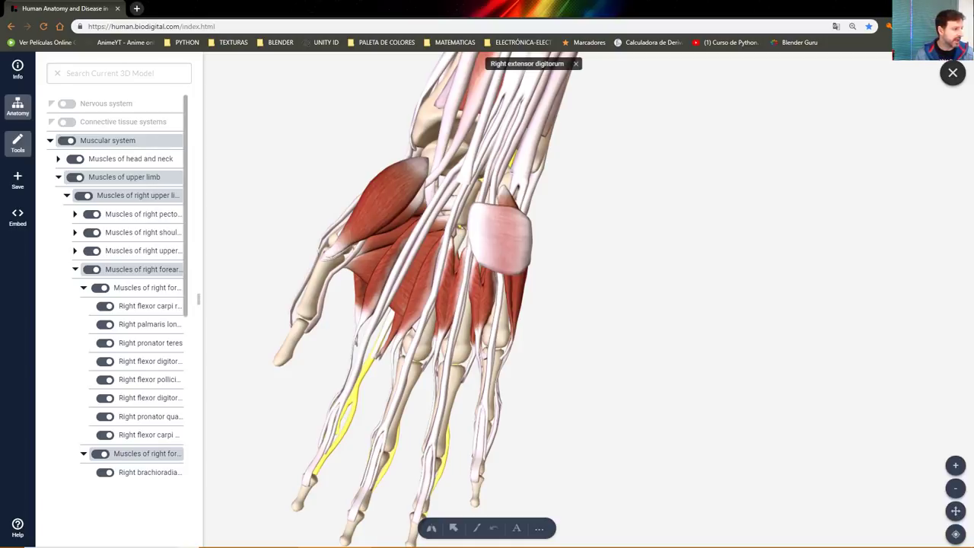
pyautogui.hotkey('alt', 'Tab')
pyautogui.moveTo(151, 64); pyautogui.dragTo(513, 53)
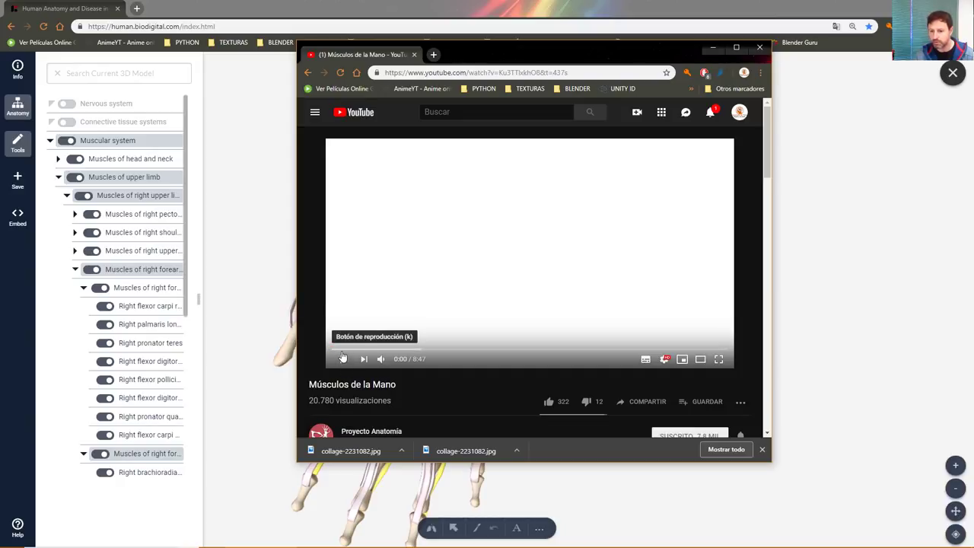
# Maximize and play the video, jumping through the Interóseos, Lumbricales and Interóseos Palmares slides
pyautogui.click(736, 47)
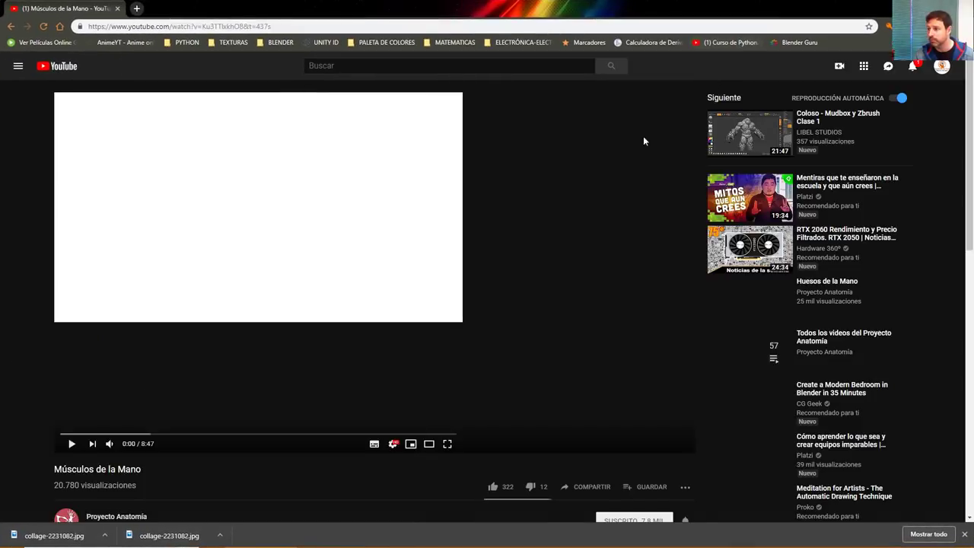
pyautogui.click(70, 444)
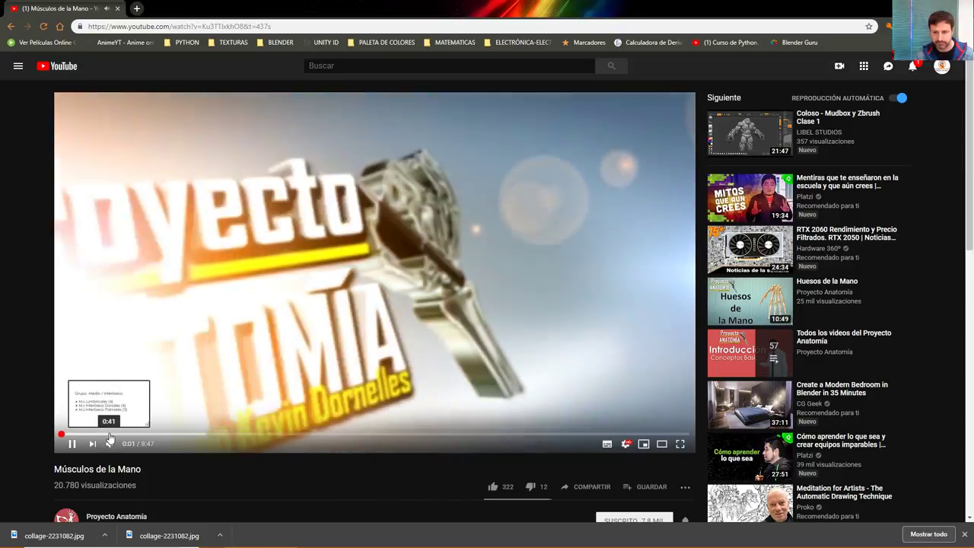
pyautogui.click(110, 434)
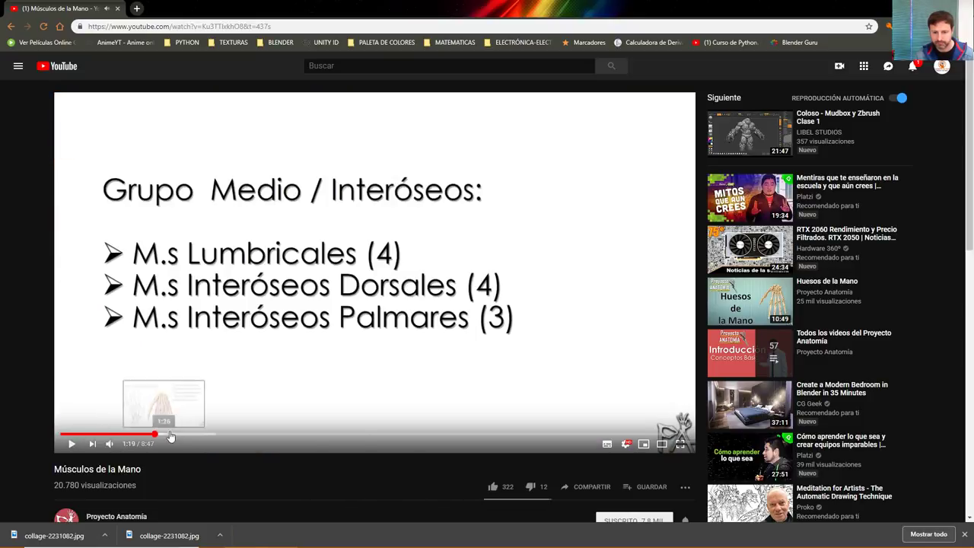
pyautogui.click(154, 440)
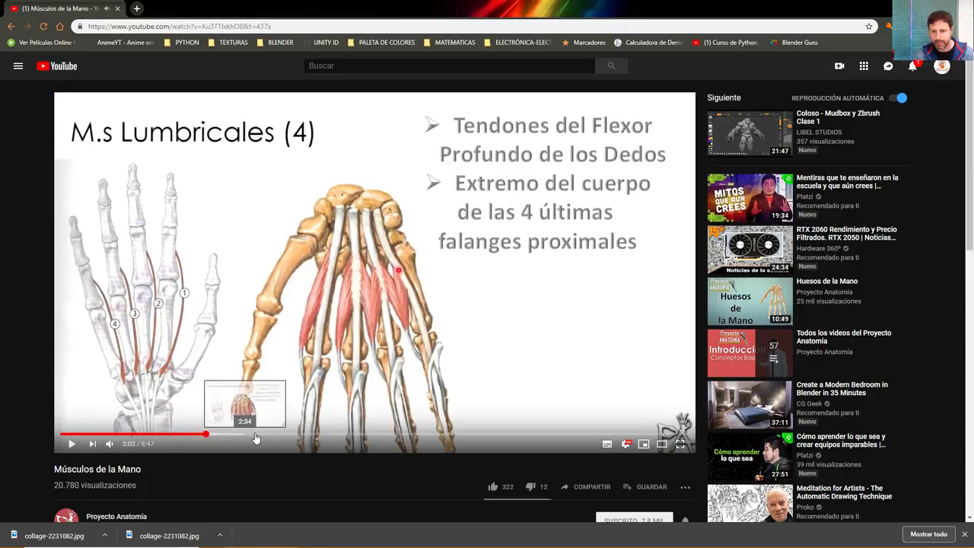
pyautogui.click(206, 437)
pyautogui.click(255, 437)
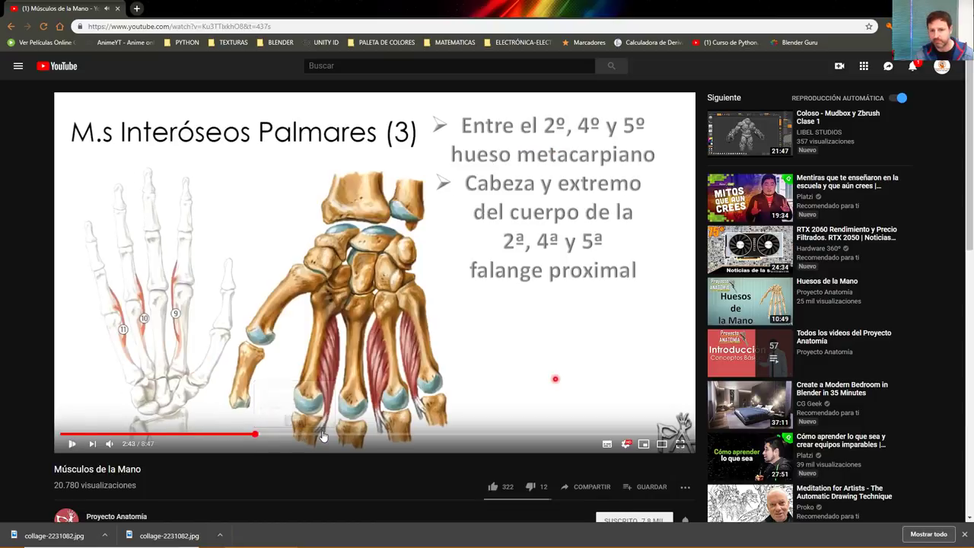
pyautogui.click(387, 435)
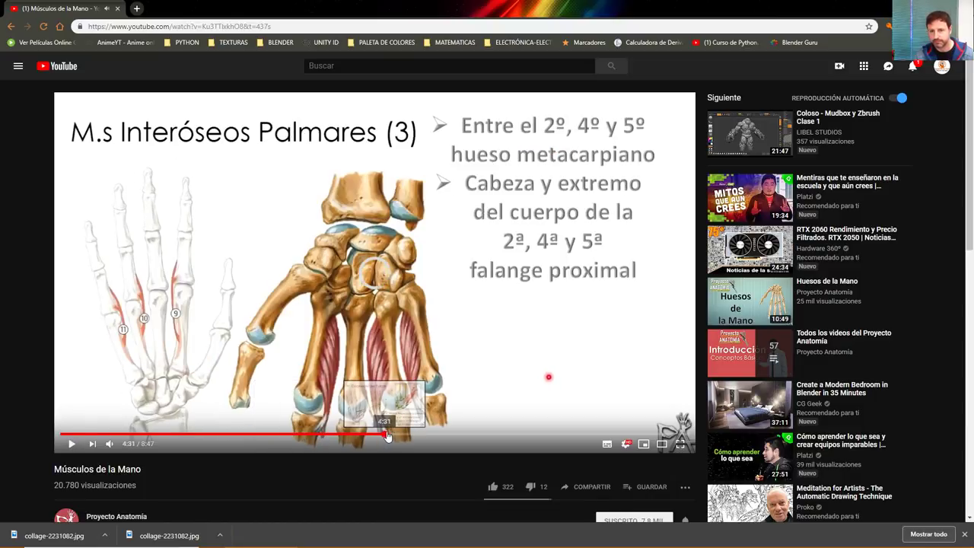
# Skip to 6:44 and 7:38, return to the M. Palmar Corto slide, then move the window aside
pyautogui.click(70, 442)
pyautogui.click(543, 435)
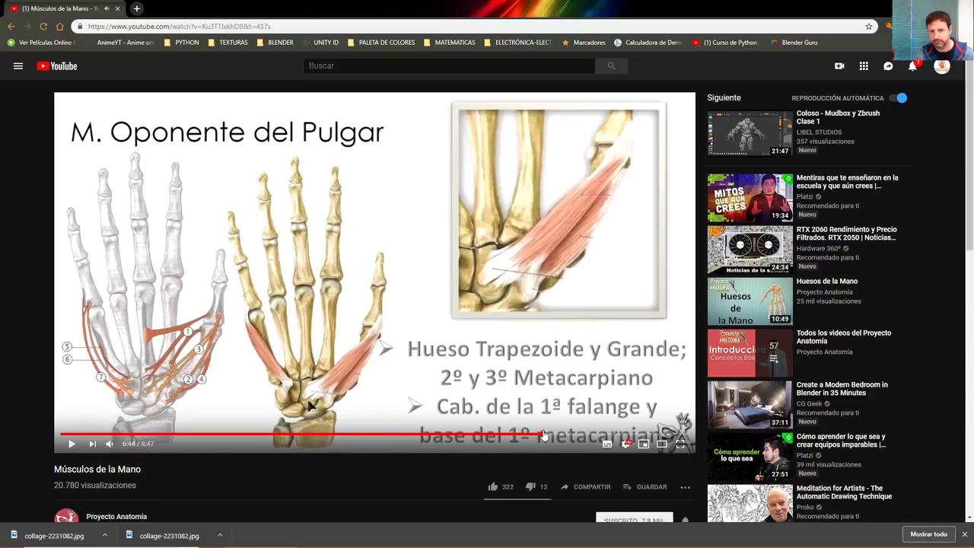
pyautogui.click(71, 442)
pyautogui.click(72, 443)
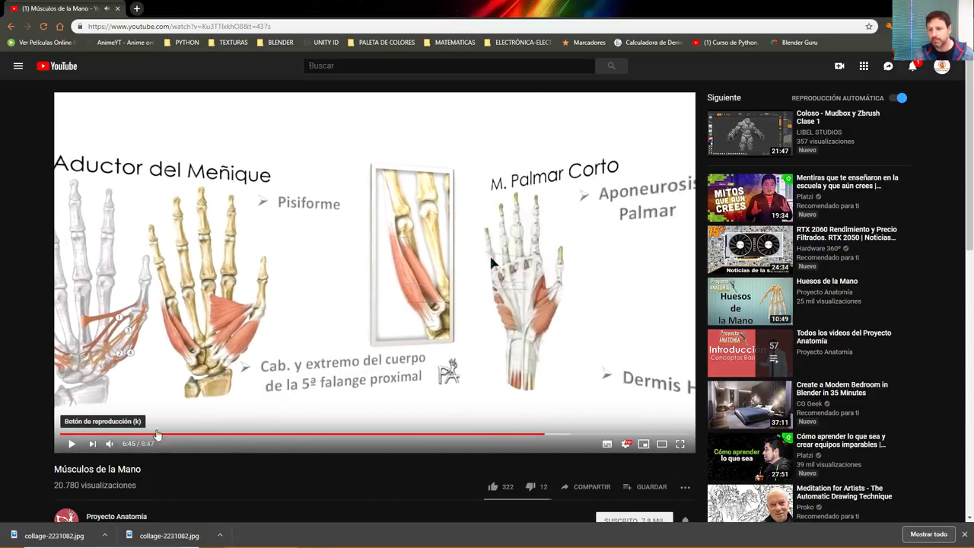
pyautogui.click(607, 434)
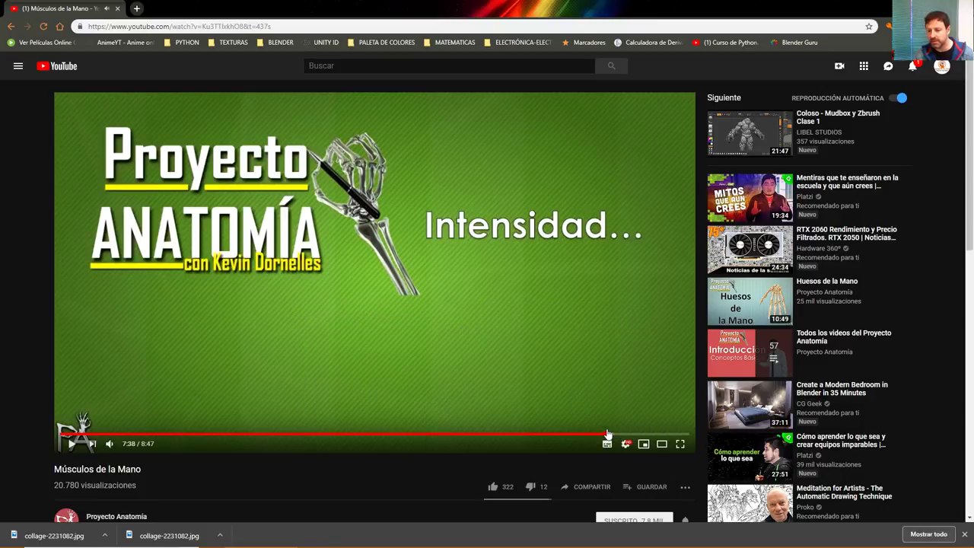
pyautogui.click(562, 435)
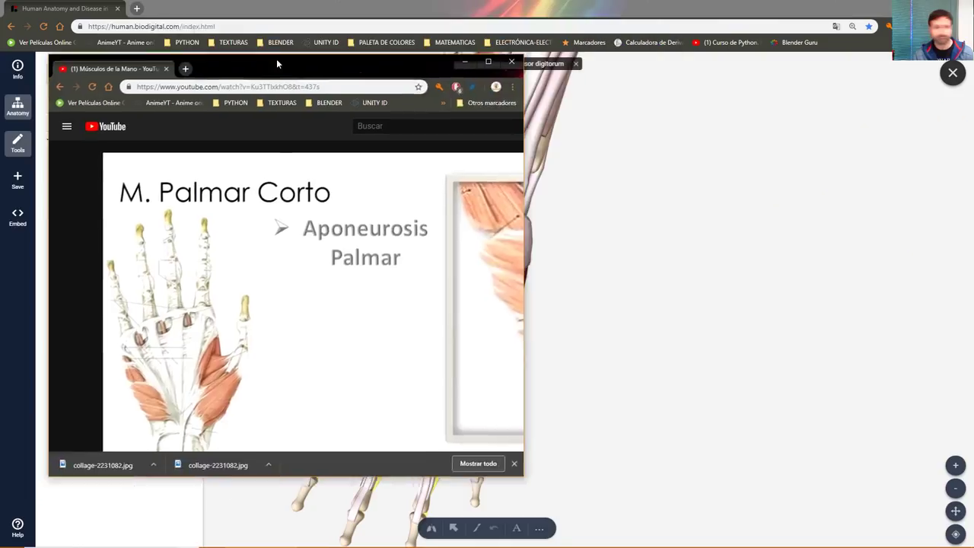
pyautogui.moveTo(441, 4); pyautogui.dragTo(276, 59)
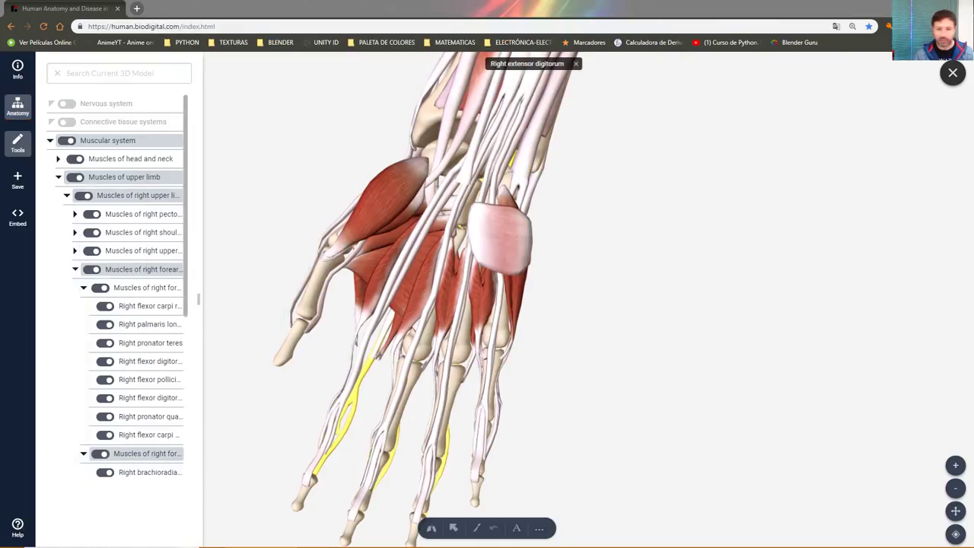
# Collapse the Muscular system group and switch its toggle off
pyautogui.click(48, 142)
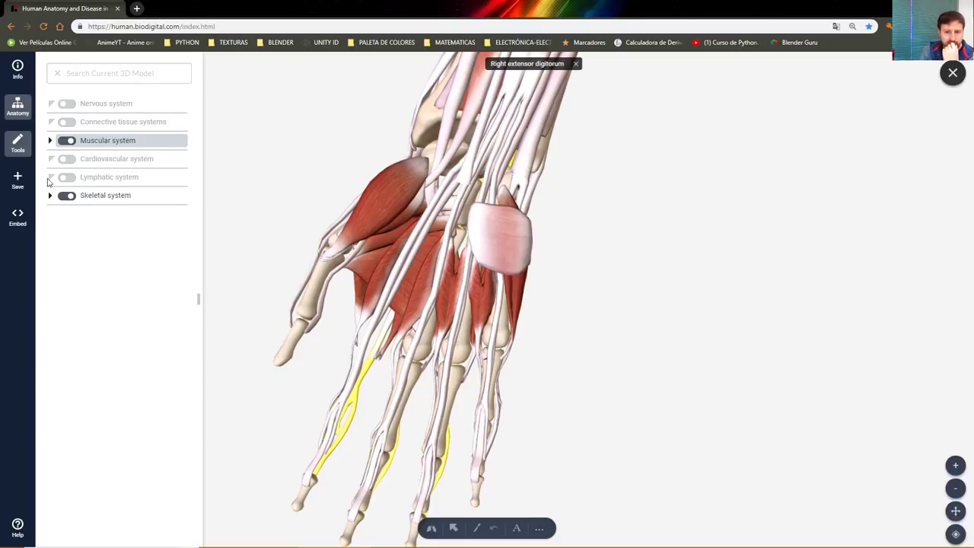
pyautogui.click(67, 141)
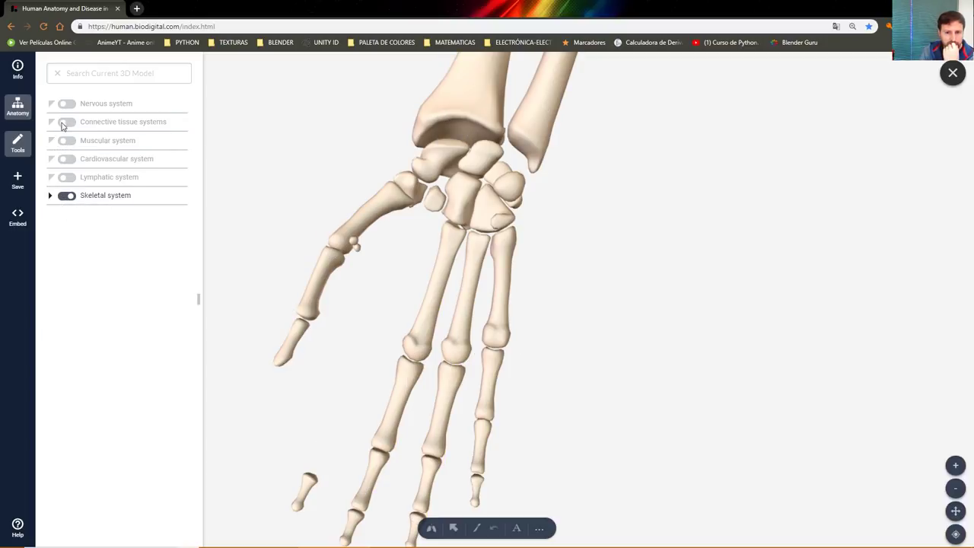
# Switch the Cardiovascular system on and zoom and orbit to frame the hand's arteries and veins
pyautogui.click(67, 160)
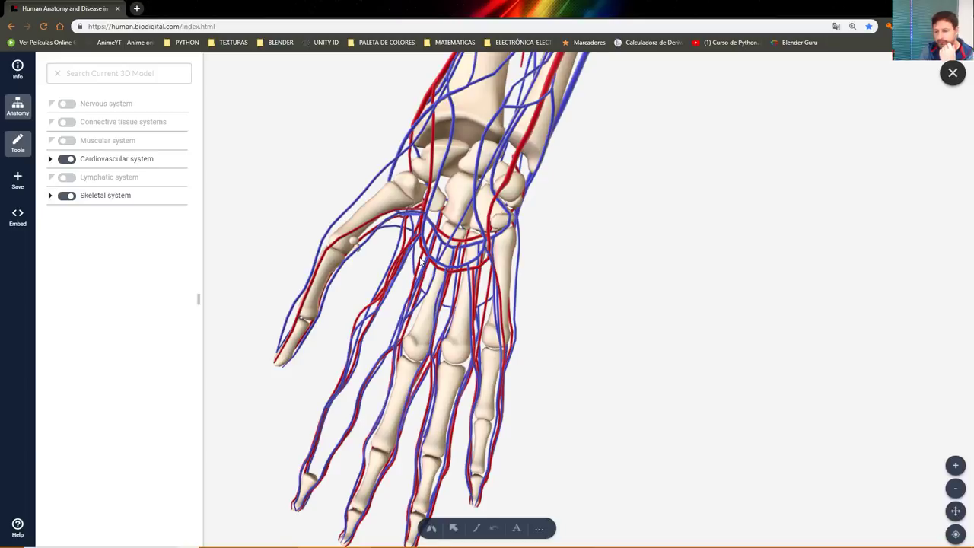
pyautogui.moveTo(421, 260); pyautogui.dragTo(466, 256)
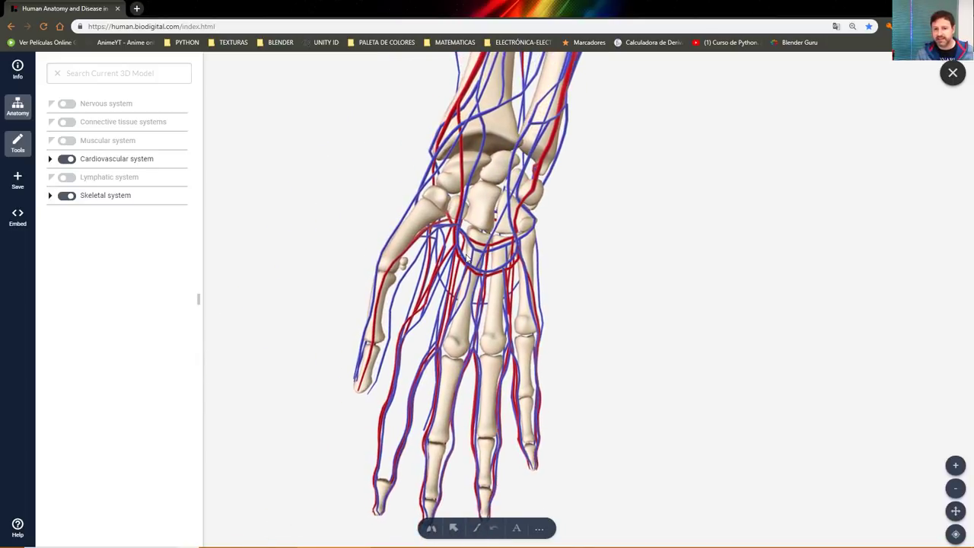
pyautogui.scroll(3, 467, 258)
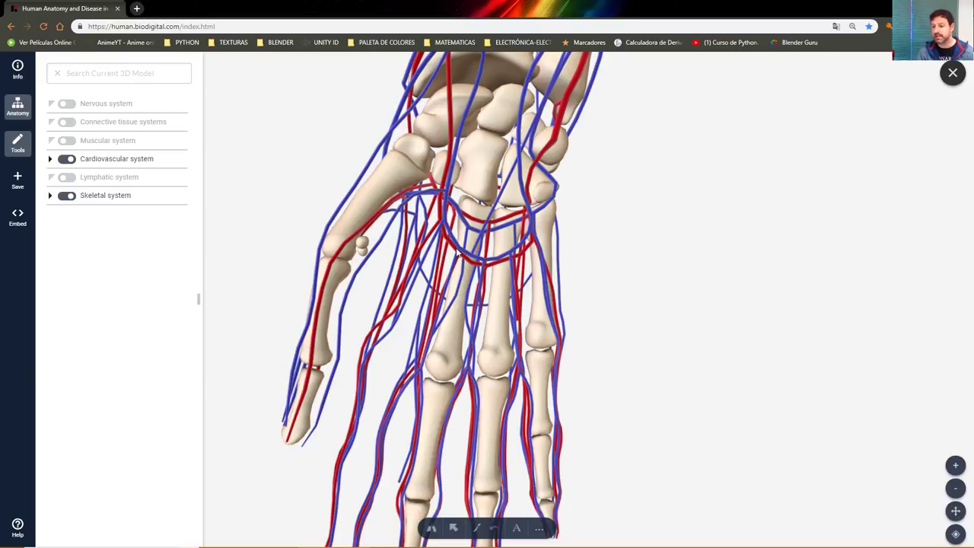
pyautogui.scroll(-3, 457, 253)
pyautogui.moveTo(458, 254)
pyautogui.mouseDown()
pyautogui.moveTo(446, 213)
pyautogui.moveTo(472, 217)
pyautogui.mouseUp()
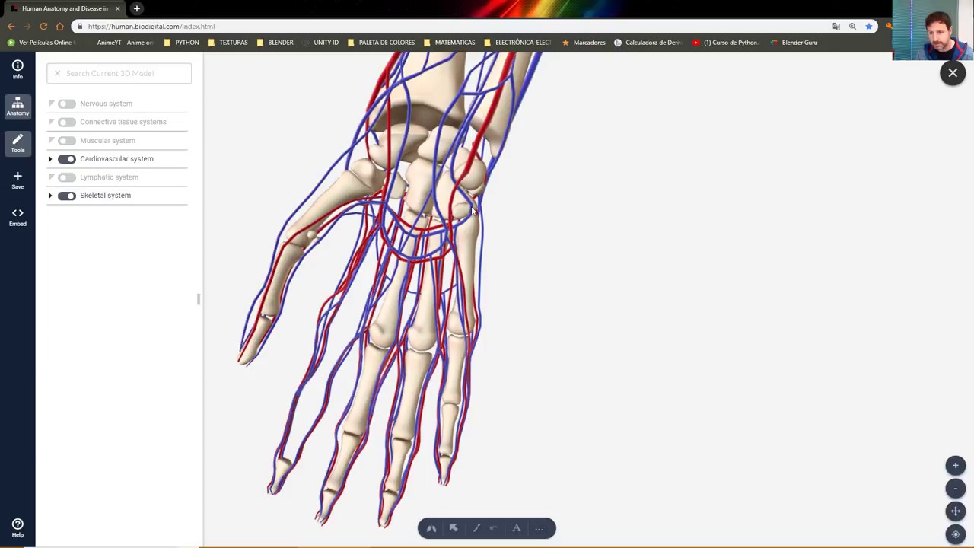
pyautogui.click(453, 527)
pyautogui.press('Escape')
# Expand the cardiovascular system, then open and collapse the Vessels of the head and neck group
pyautogui.click(49, 159)
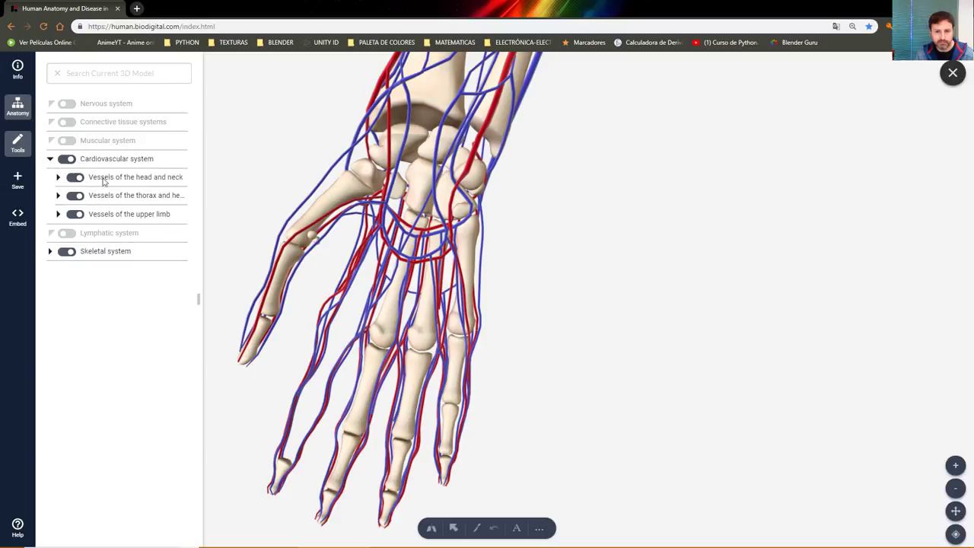
pyautogui.click(117, 180)
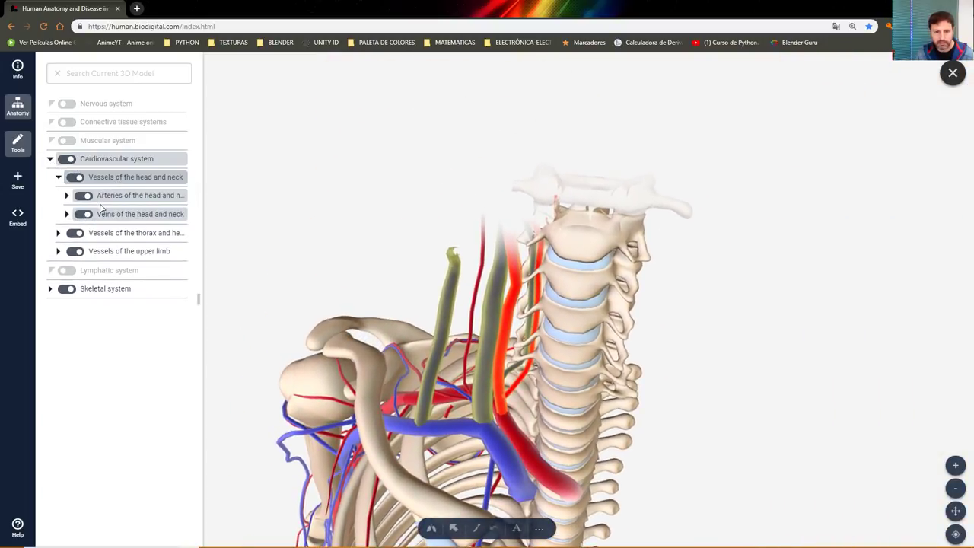
pyautogui.click(59, 178)
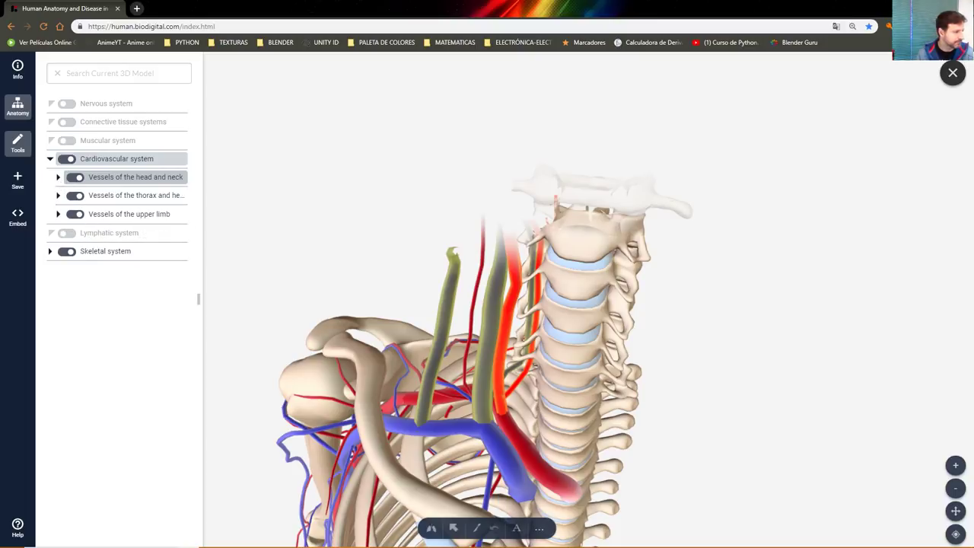
pyautogui.scroll(-3, 365, 305)
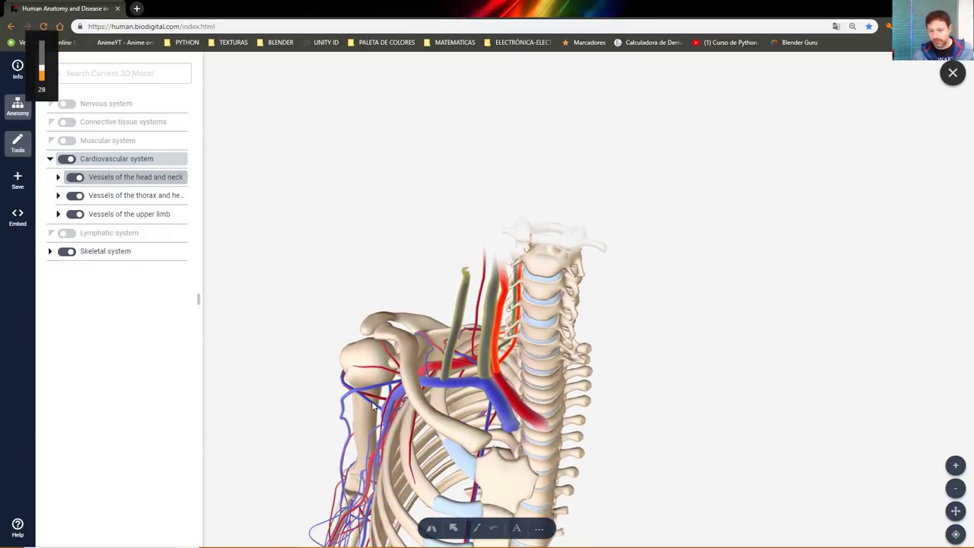
# Select the right brachial artery in the upper arm and orbit the model around it to the forearm and hand
pyautogui.moveTo(378, 368)
pyautogui.mouseDown()
pyautogui.moveTo(403, 403)
pyautogui.moveTo(461, 133)
pyautogui.mouseUp()
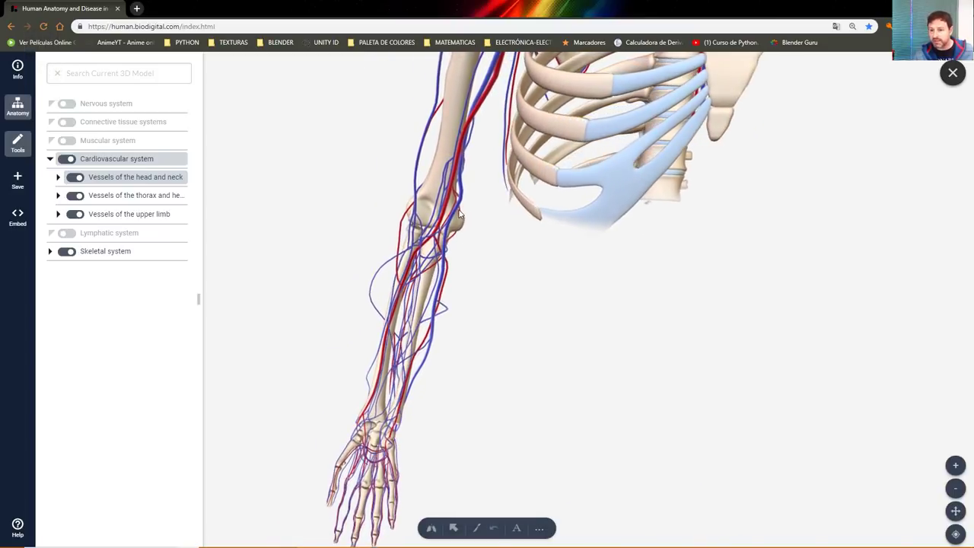
pyautogui.click(462, 139)
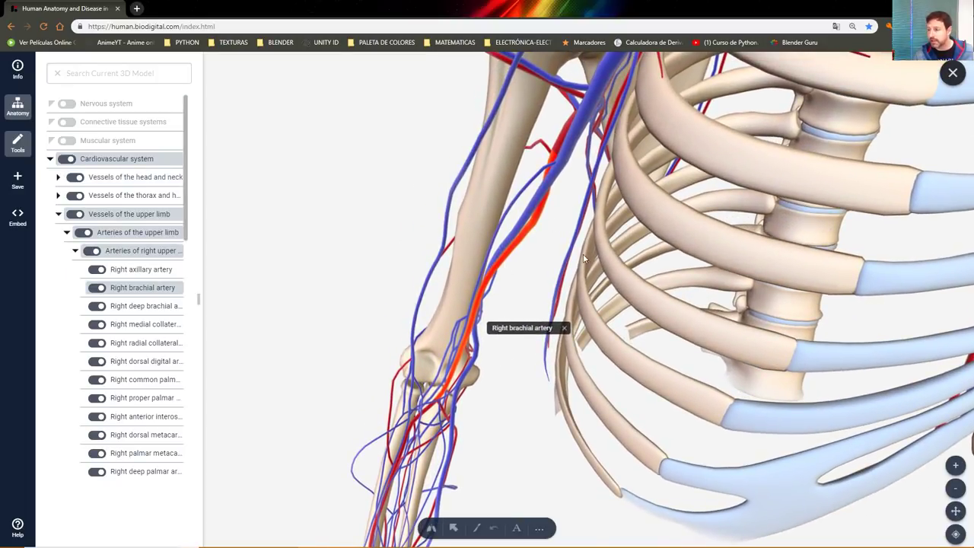
pyautogui.scroll(-5, 584, 258)
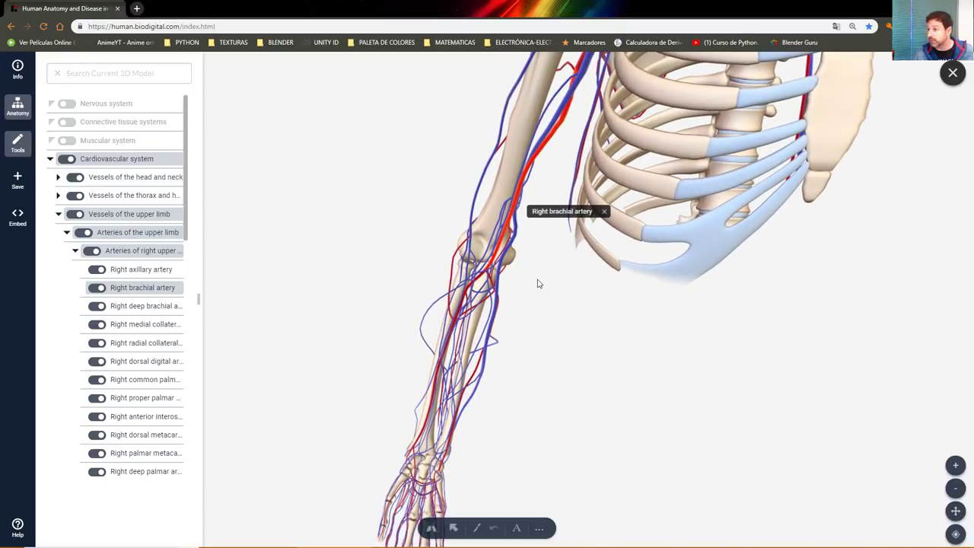
pyautogui.moveTo(545, 294); pyautogui.dragTo(481, 217)
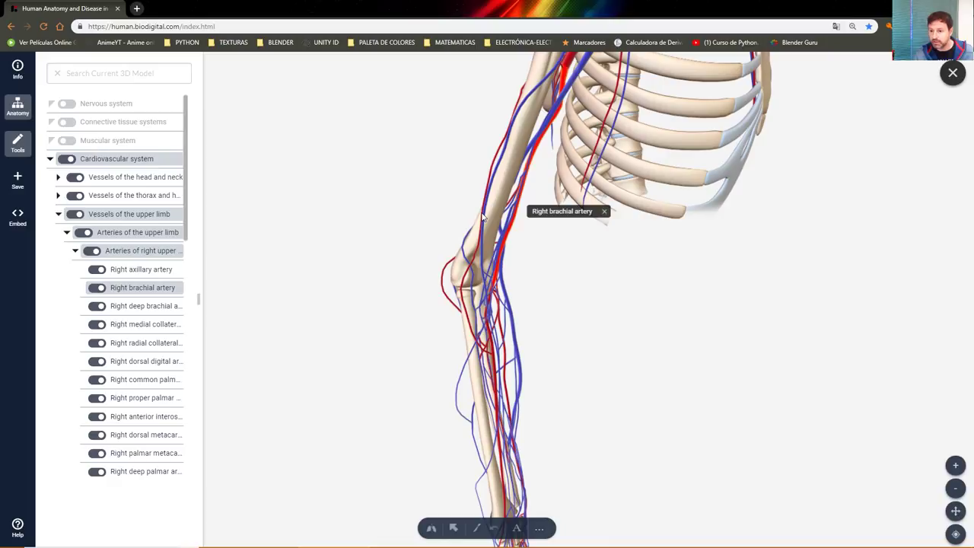
pyautogui.moveTo(521, 316); pyautogui.dragTo(296, 232)
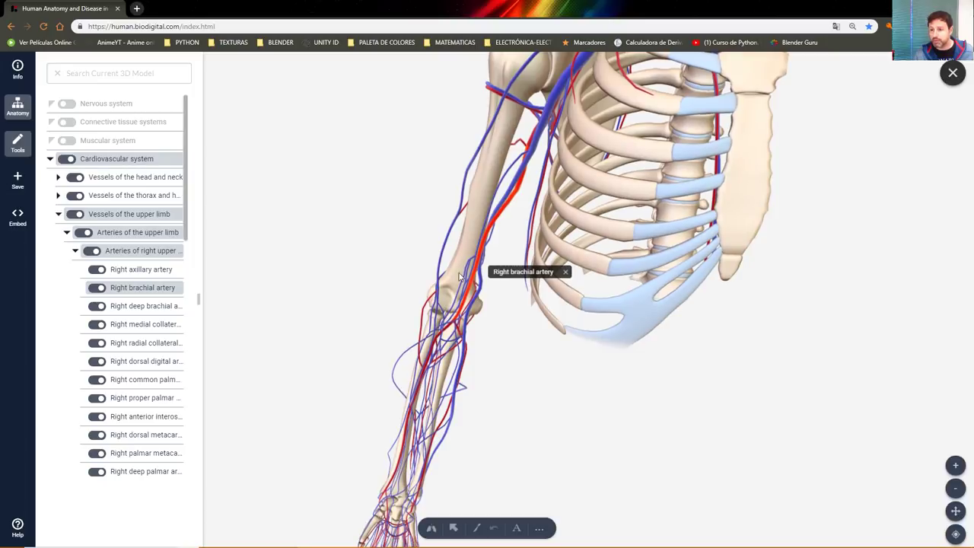
pyautogui.moveTo(459, 277); pyautogui.dragTo(501, 196)
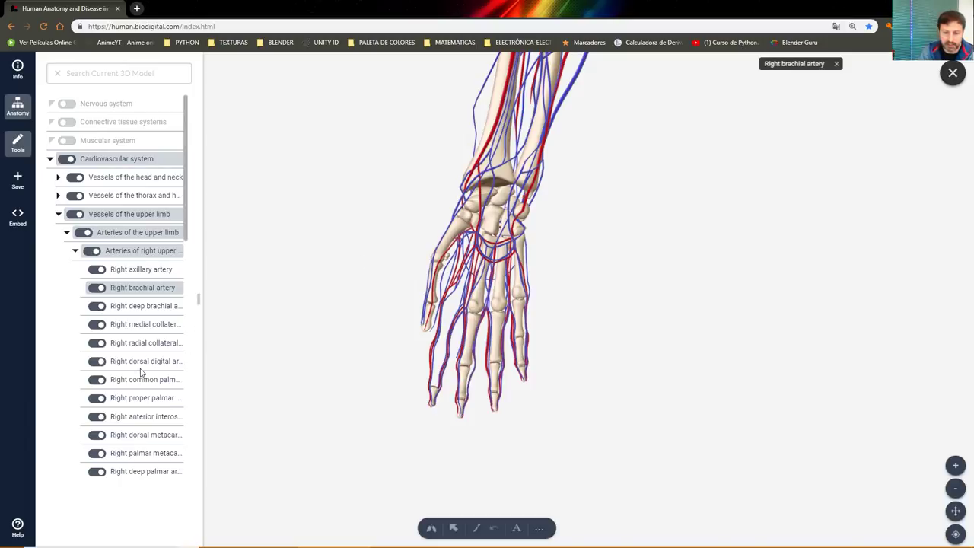
# Rotate the right forearm and hand to a side view and zoom in on the back of the hand
pyautogui.scroll(-5, 141, 380)
pyautogui.scroll(-5, 139, 388)
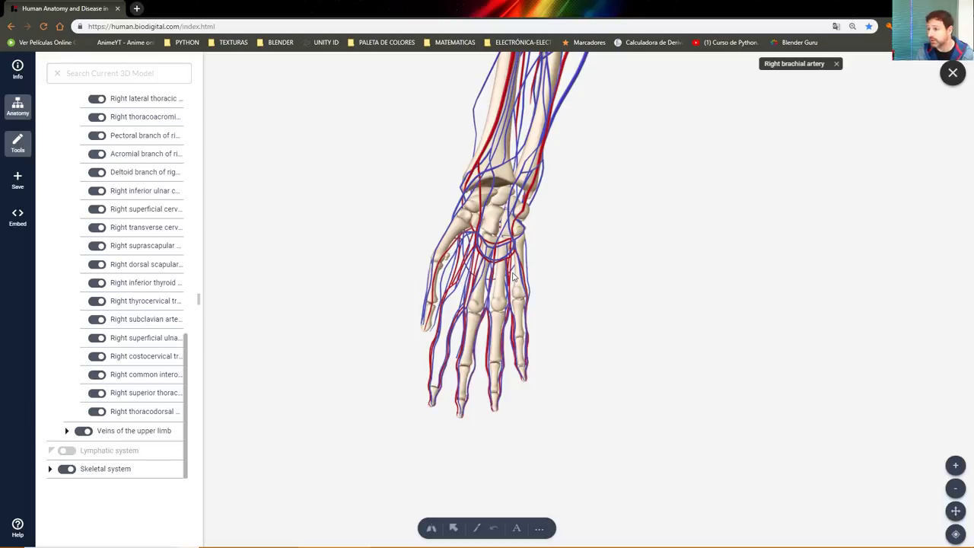
pyautogui.scroll(5, 551, 257)
pyautogui.moveTo(550, 257)
pyautogui.mouseDown()
pyautogui.moveTo(671, 303)
pyautogui.moveTo(805, 214)
pyautogui.moveTo(502, 312)
pyautogui.mouseUp()
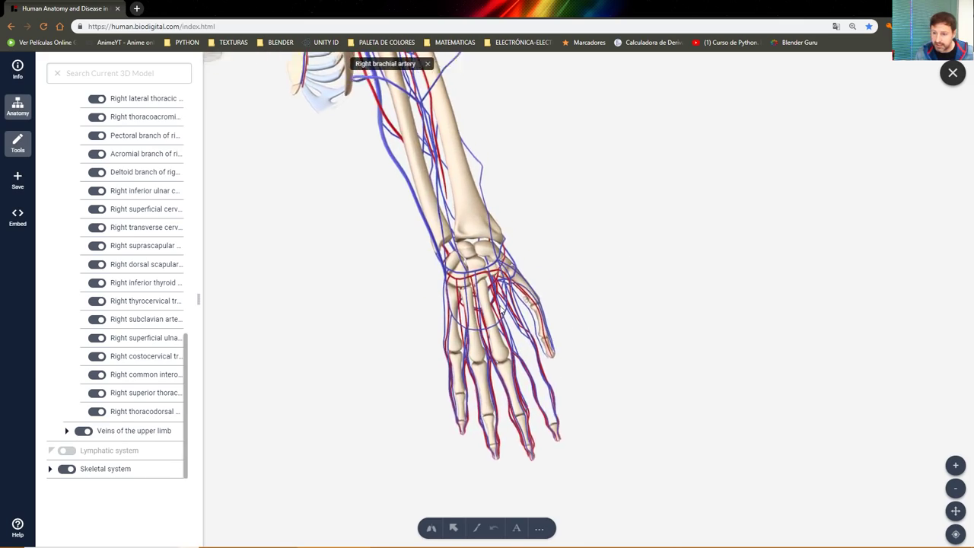
pyautogui.scroll(5, 500, 311)
pyautogui.scroll(5, 474, 211)
pyautogui.scroll(-4, 352, 254)
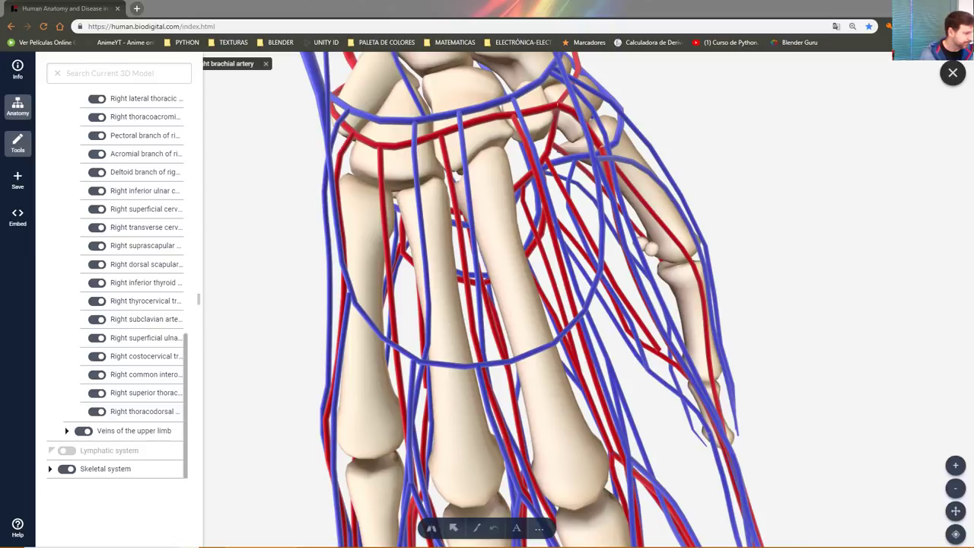
pyautogui.hotkey('alt', 'Tab')
pyautogui.moveTo(152, 23); pyautogui.dragTo(407, 33)
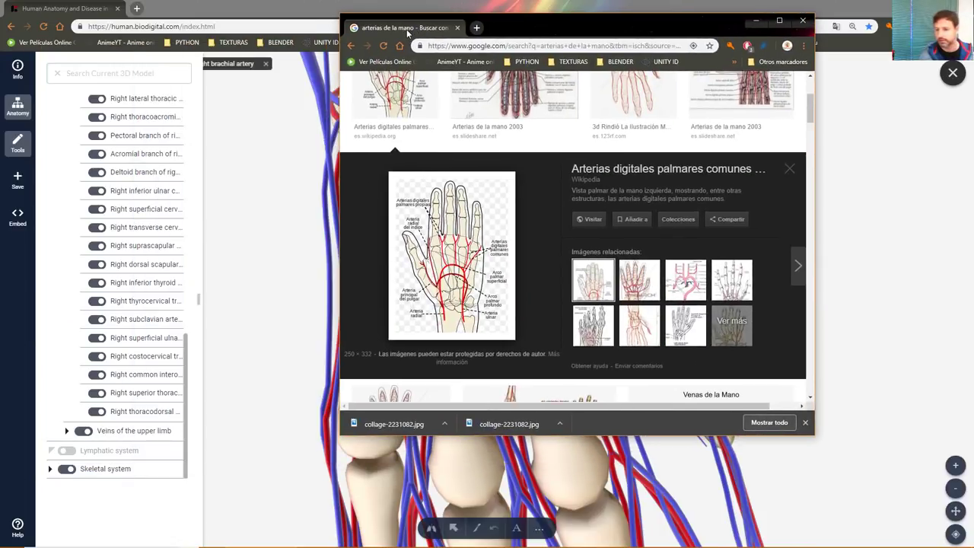
pyautogui.click(457, 259)
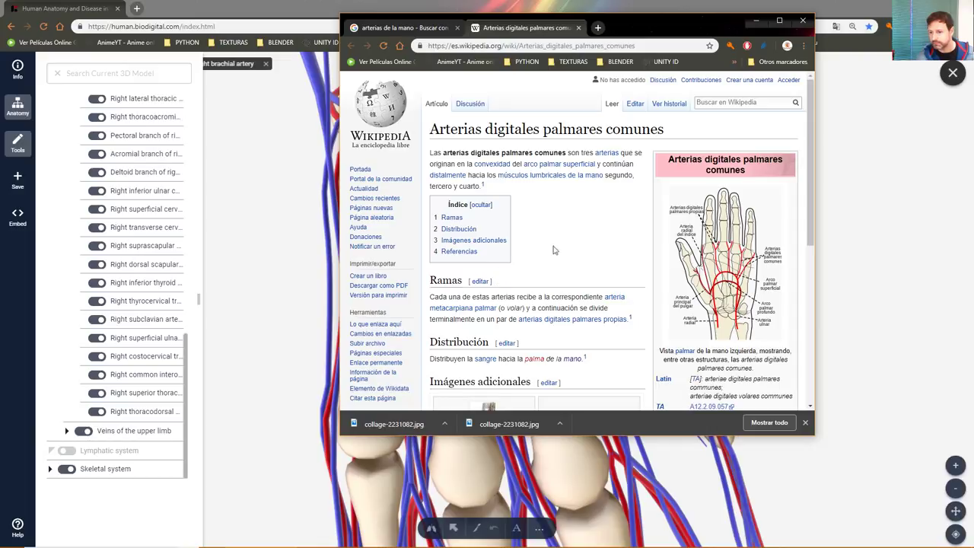
pyautogui.click(704, 261)
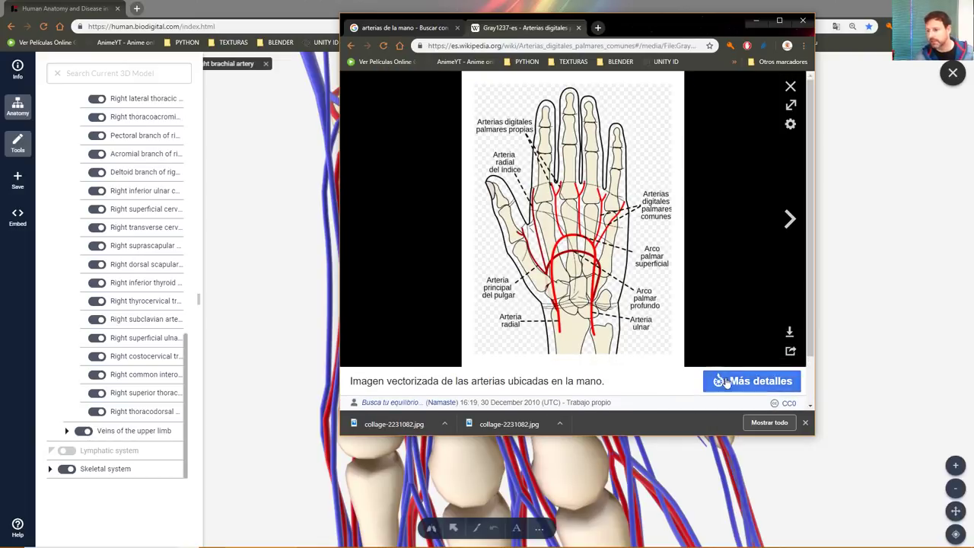
pyautogui.click(780, 21)
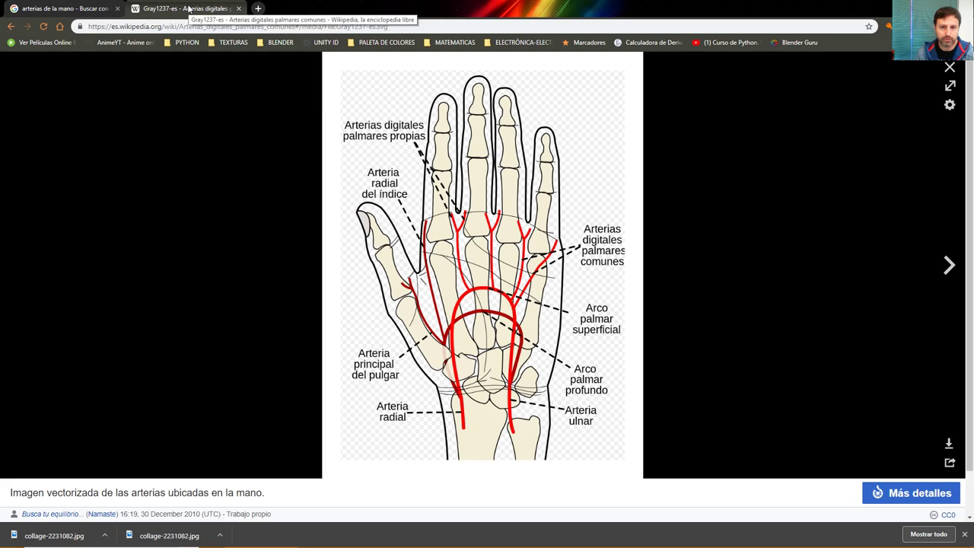
pyautogui.click(238, 8)
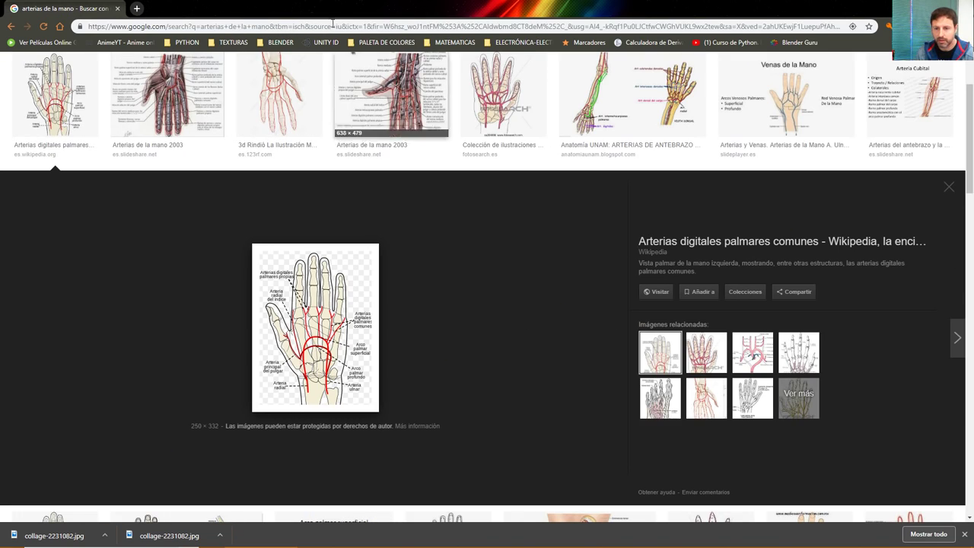
pyautogui.click(117, 8)
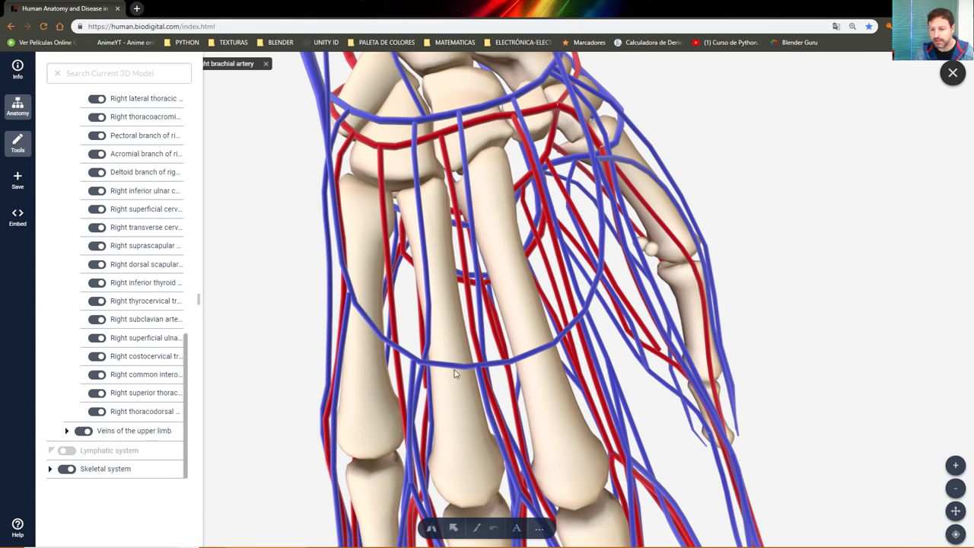
# Zoom out and orbit the right arm from behind to bring the forearm and hand into view
pyautogui.scroll(-10, 454, 372)
pyautogui.scroll(3, 546, 276)
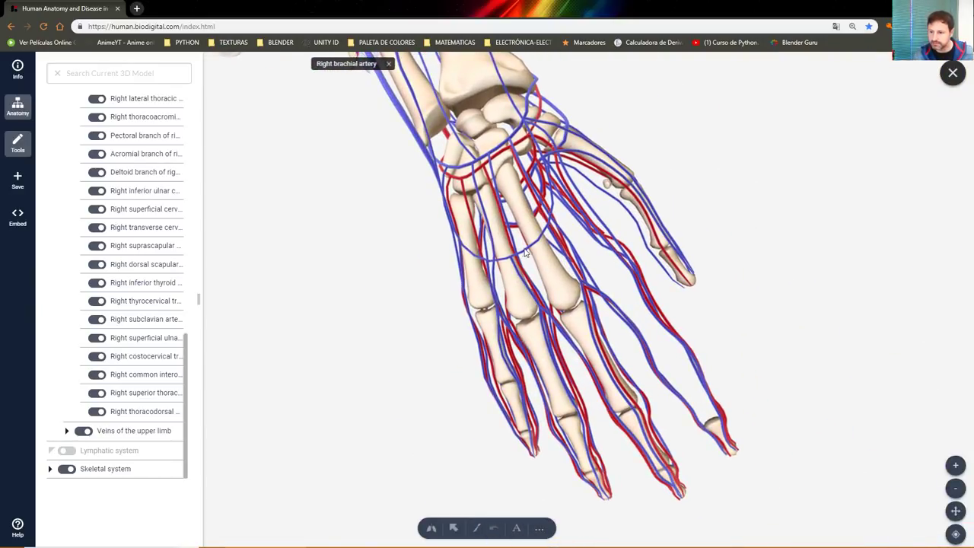
pyautogui.scroll(-10, 527, 254)
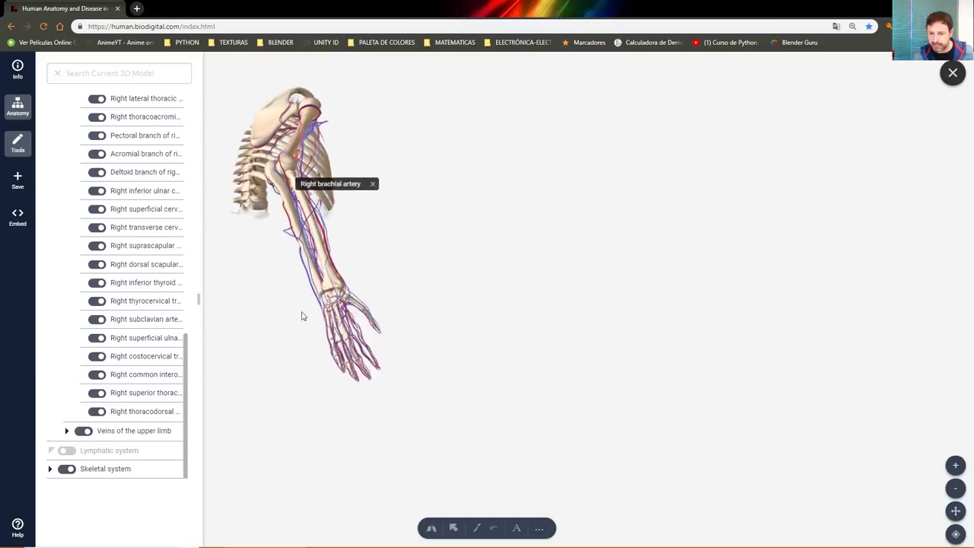
pyautogui.moveTo(301, 316); pyautogui.dragTo(239, 330)
pyautogui.moveTo(403, 303); pyautogui.dragTo(383, 300)
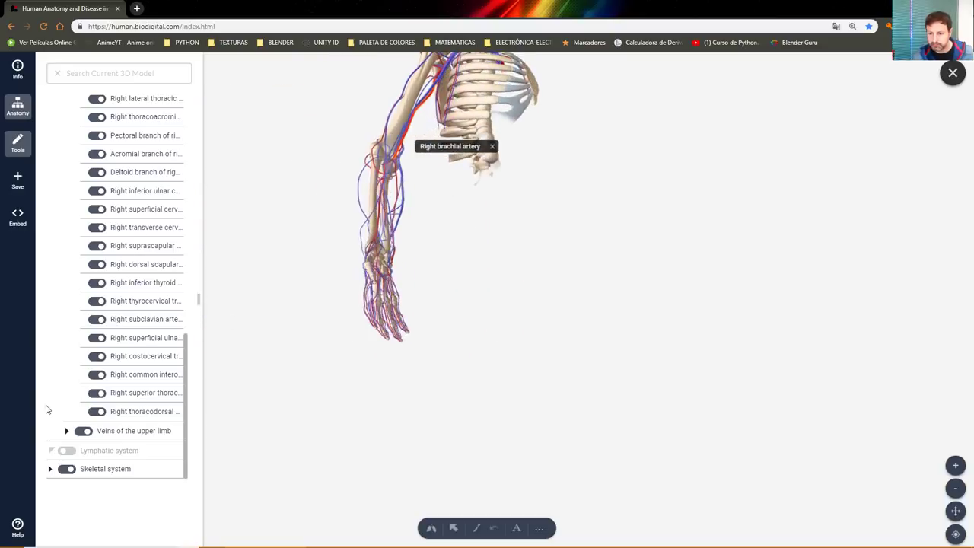
pyautogui.moveTo(46, 410); pyautogui.dragTo(241, 298)
pyautogui.moveTo(465, 257)
pyautogui.mouseDown()
pyautogui.moveTo(278, 308)
pyautogui.moveTo(592, 289)
pyautogui.mouseUp()
# Zoom in and pan and turn the hand to study vessels over the wrist and metacarpal bones
pyautogui.scroll(3, 268, 297)
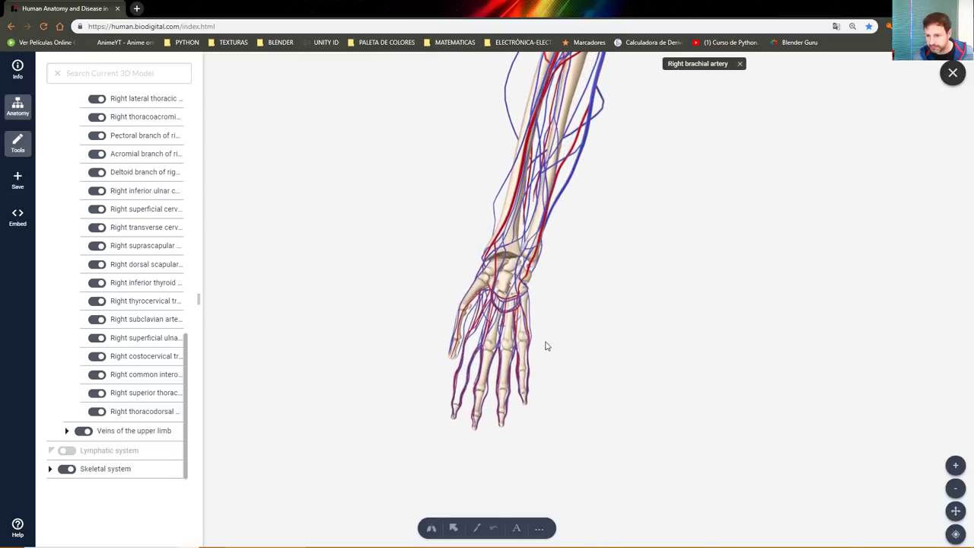
pyautogui.scroll(2, 546, 347)
pyautogui.scroll(3, 542, 343)
pyautogui.scroll(2, 537, 339)
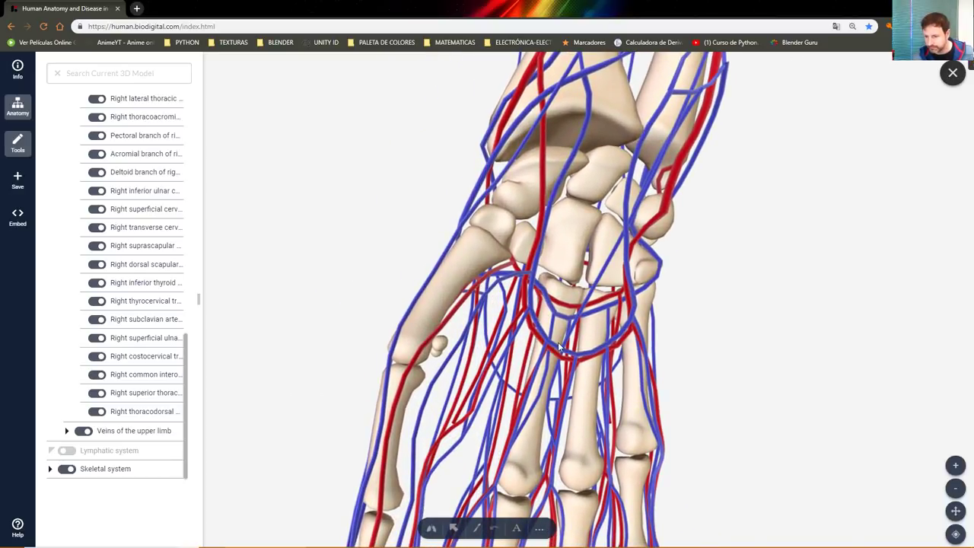
pyautogui.scroll(-3, 491, 337)
pyautogui.scroll(-3, 518, 327)
pyautogui.scroll(-3, 548, 316)
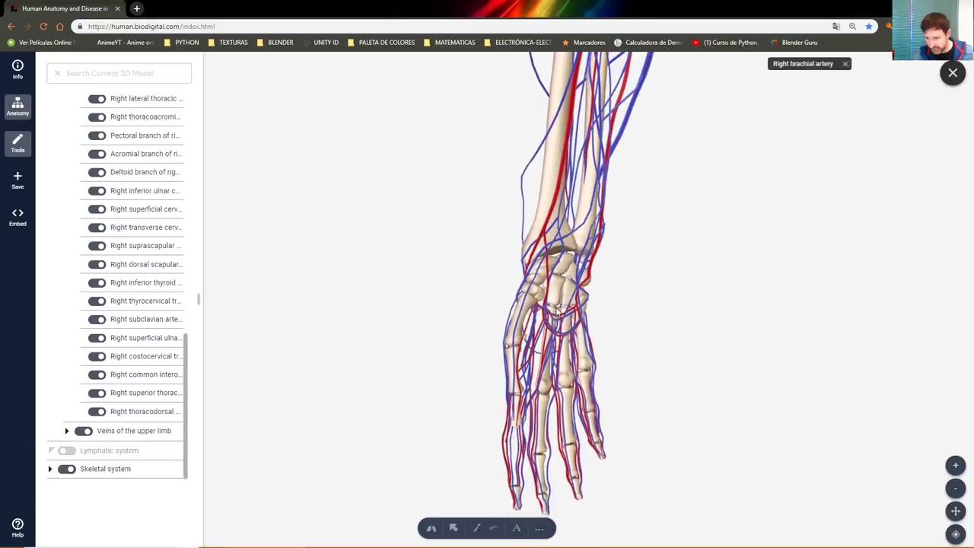
pyautogui.moveTo(541, 226)
pyautogui.mouseDown()
pyautogui.moveTo(720, 261)
pyautogui.moveTo(926, 200)
pyautogui.moveTo(767, 309)
pyautogui.moveTo(563, 293)
pyautogui.moveTo(651, 212)
pyautogui.moveTo(602, 383)
pyautogui.mouseUp()
pyautogui.scroll(5, 602, 383)
pyautogui.moveTo(683, 360); pyautogui.dragTo(415, 195)
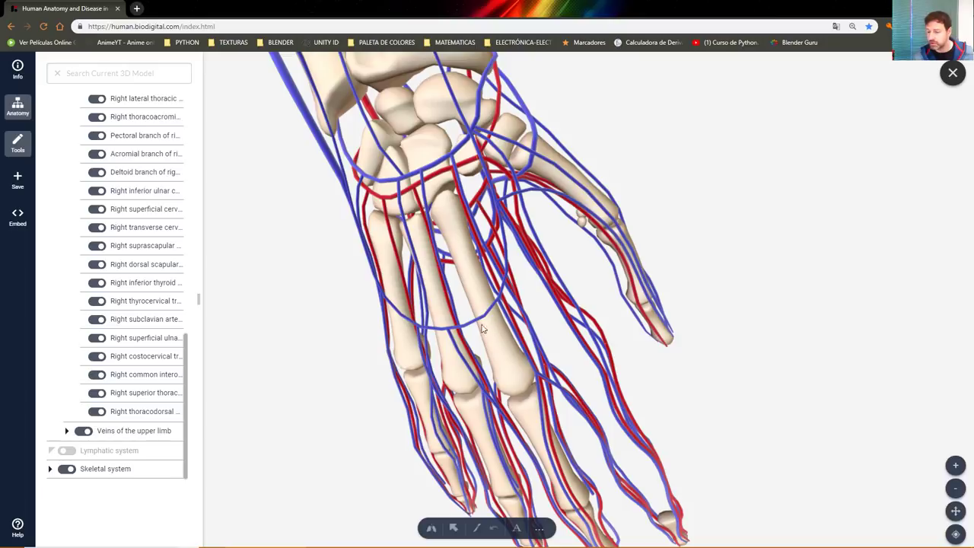
pyautogui.moveTo(456, 417); pyautogui.dragTo(455, 280)
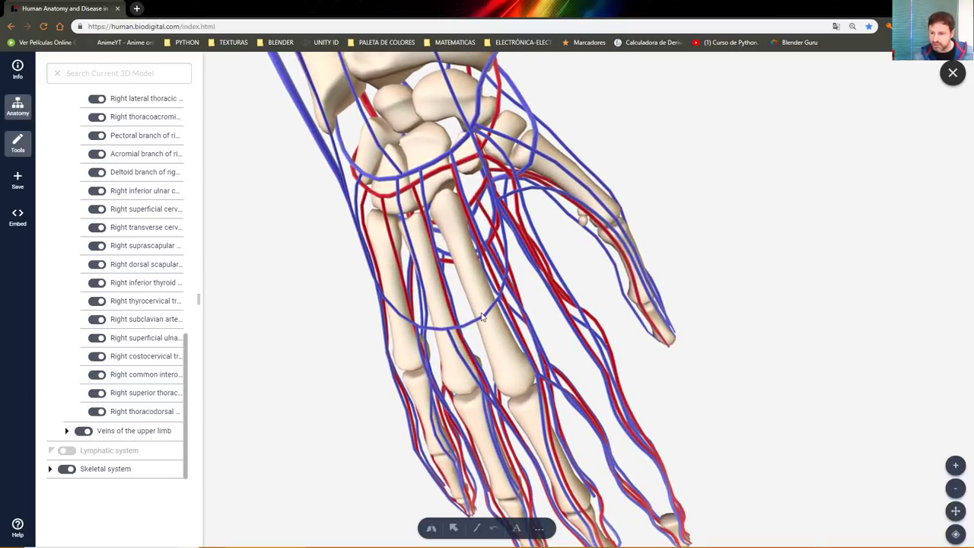
pyautogui.moveTo(483, 316); pyautogui.dragTo(537, 383)
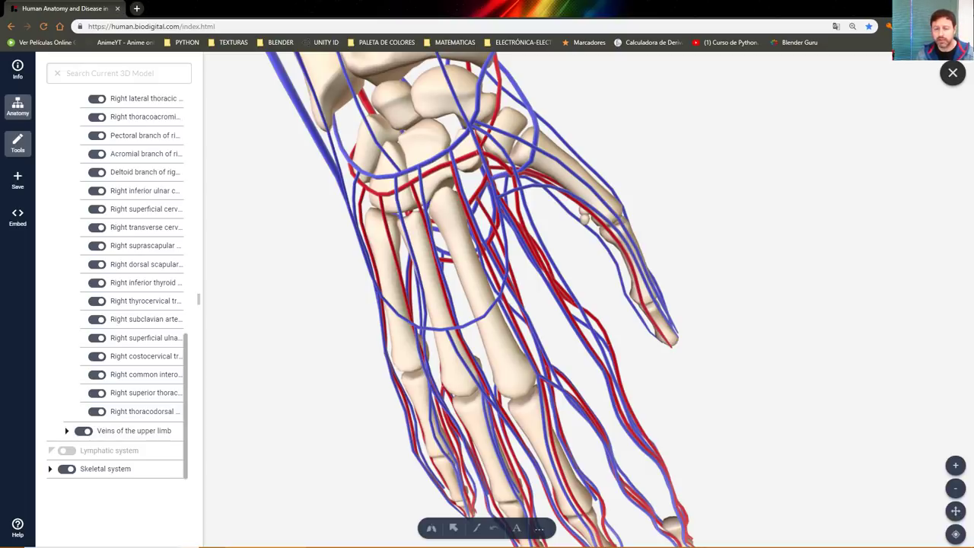
# Minimize the 3D model, close the hand-bones diagram, and switch to the Anatomy for Sculptors PDF in Edge
pyautogui.click(118, 8)
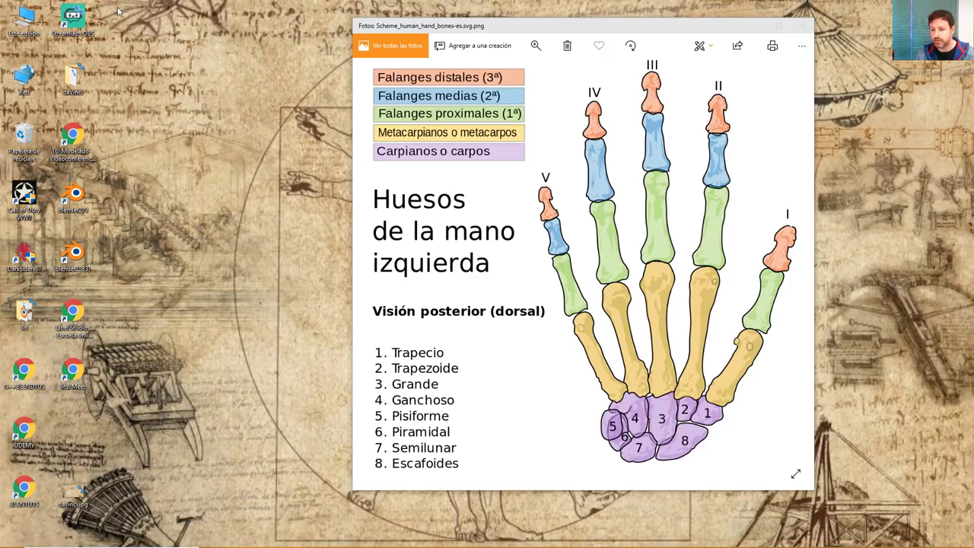
pyautogui.click(812, 28)
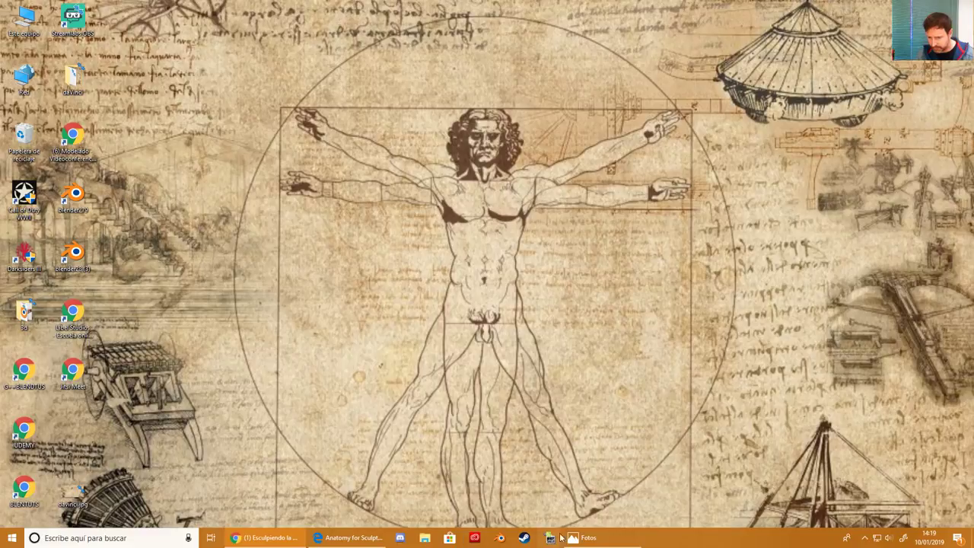
pyautogui.click(335, 538)
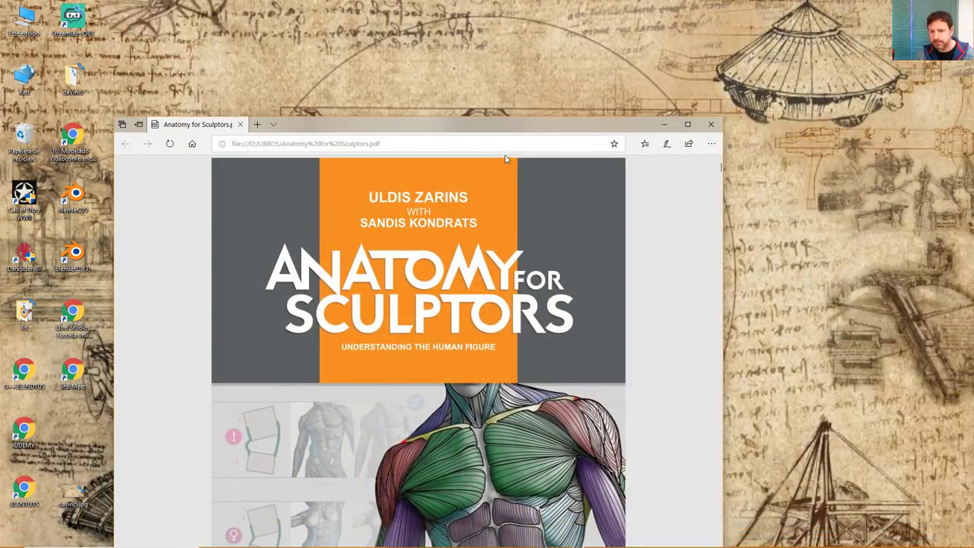
# Maximize the PDF window and page past the head, face and Senior Emotions pages to the gripping-hand page
pyautogui.click(689, 125)
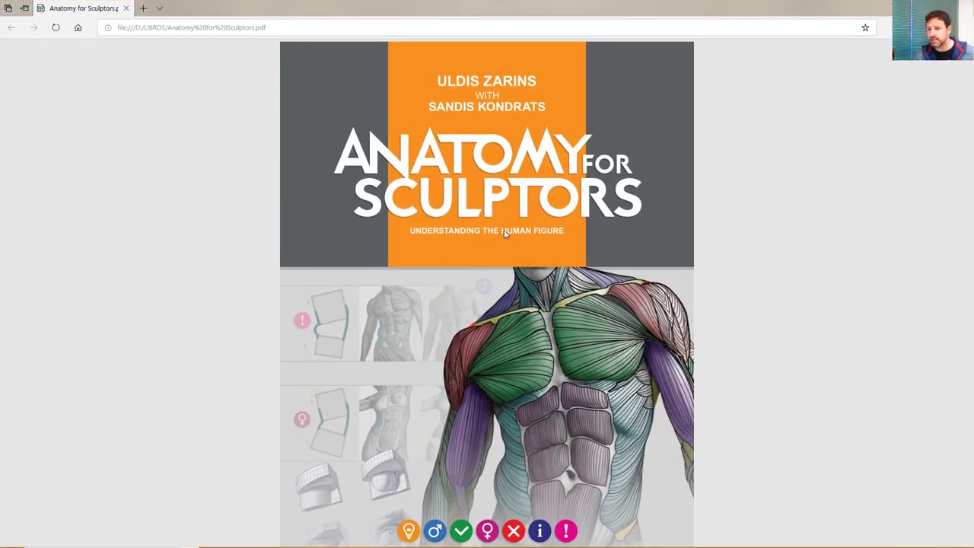
pyautogui.scroll(-5, 475, 310)
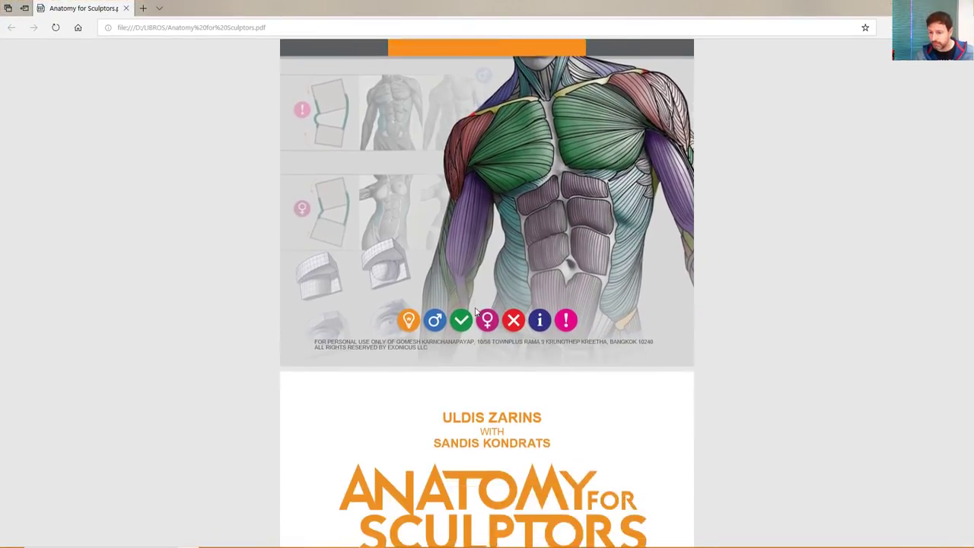
pyautogui.scroll(-8, 487, 297)
pyautogui.scroll(-7, 490, 292)
pyautogui.scroll(-1, 490, 291)
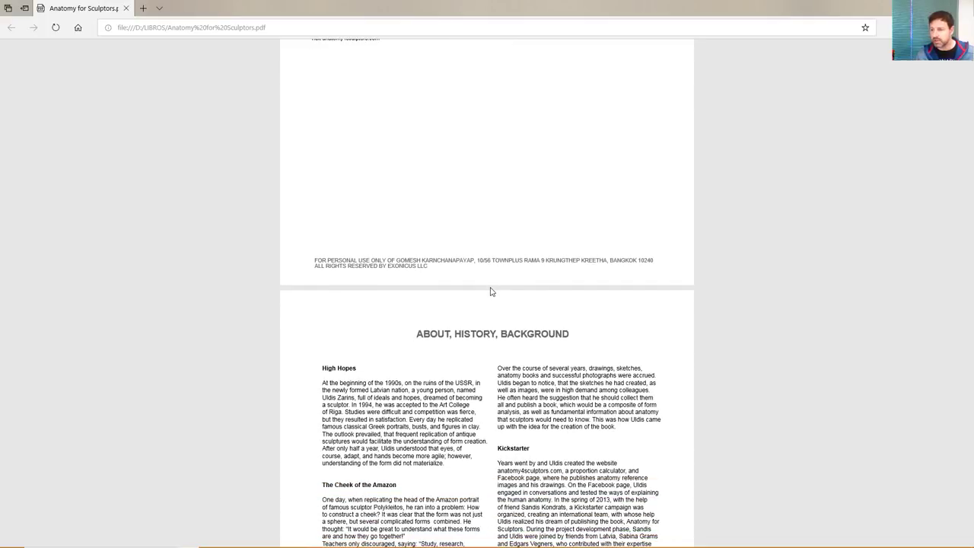
pyautogui.scroll(-7, 490, 291)
pyautogui.scroll(-10, 491, 291)
pyautogui.scroll(-8, 491, 291)
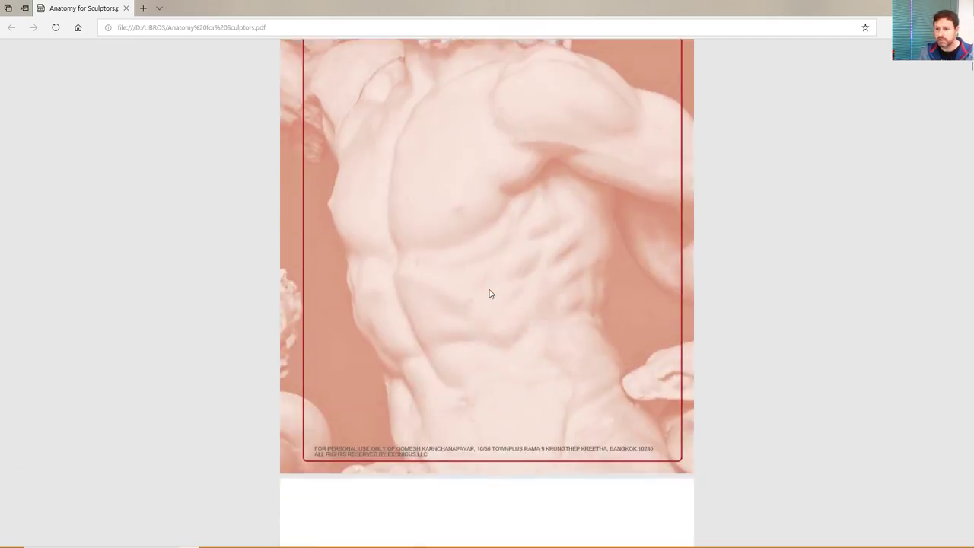
pyautogui.scroll(-8, 490, 291)
pyautogui.scroll(-8, 490, 291)
pyautogui.scroll(-3, 491, 292)
pyautogui.scroll(-8, 490, 293)
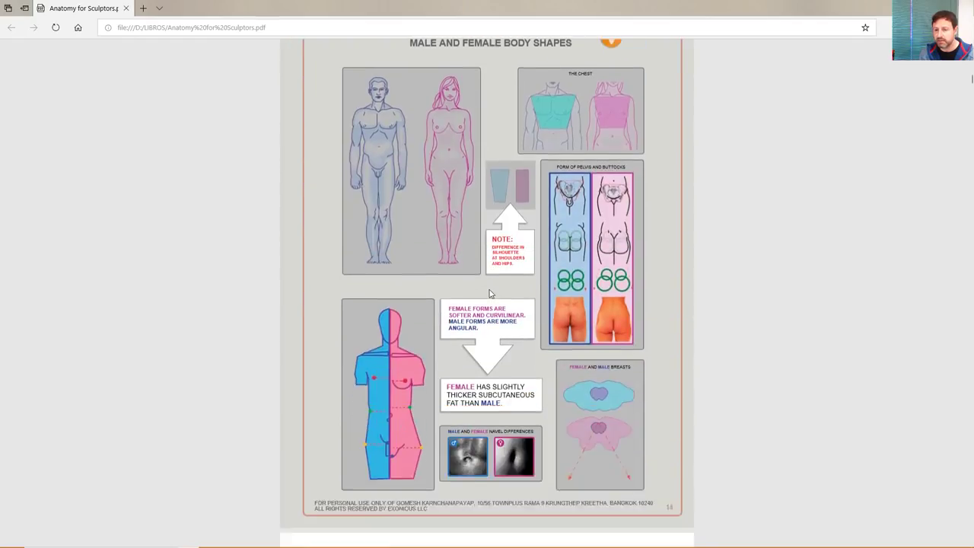
pyautogui.scroll(-8, 490, 293)
pyautogui.scroll(-8, 490, 293)
pyautogui.scroll(-6, 490, 293)
pyautogui.scroll(-15, 490, 293)
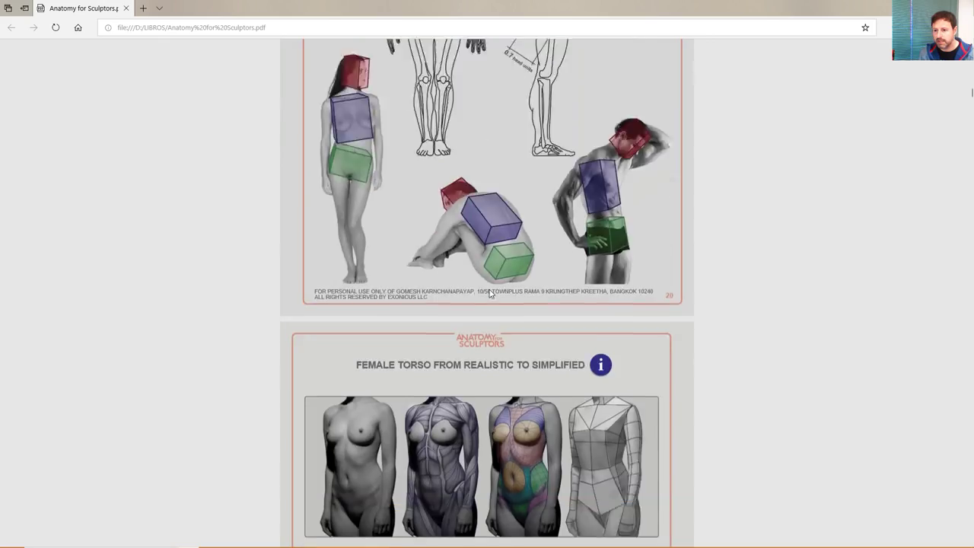
pyautogui.scroll(-13, 491, 289)
pyautogui.scroll(10, 495, 283)
pyautogui.scroll(2, 496, 281)
pyautogui.scroll(-3, 496, 281)
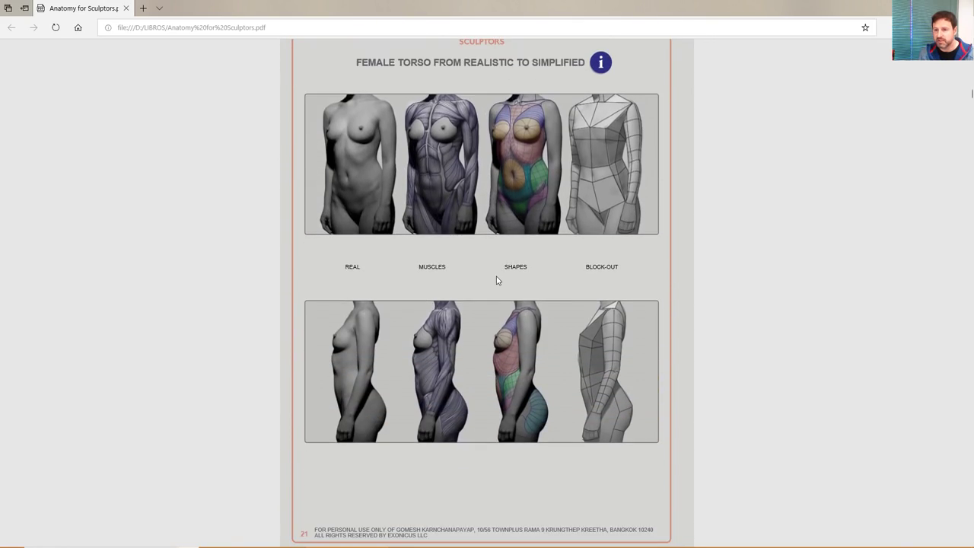
pyautogui.scroll(-8, 496, 280)
pyautogui.scroll(-8, 496, 281)
pyautogui.scroll(-8, 497, 282)
pyautogui.scroll(-6, 497, 281)
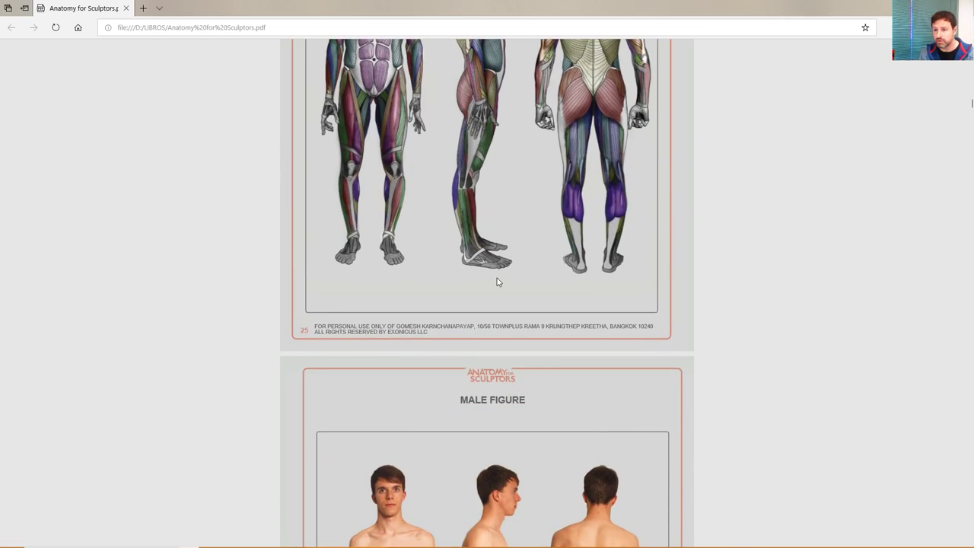
pyautogui.scroll(-9, 497, 280)
pyautogui.scroll(-8, 497, 278)
pyautogui.scroll(-9, 497, 278)
pyautogui.scroll(-8, 497, 278)
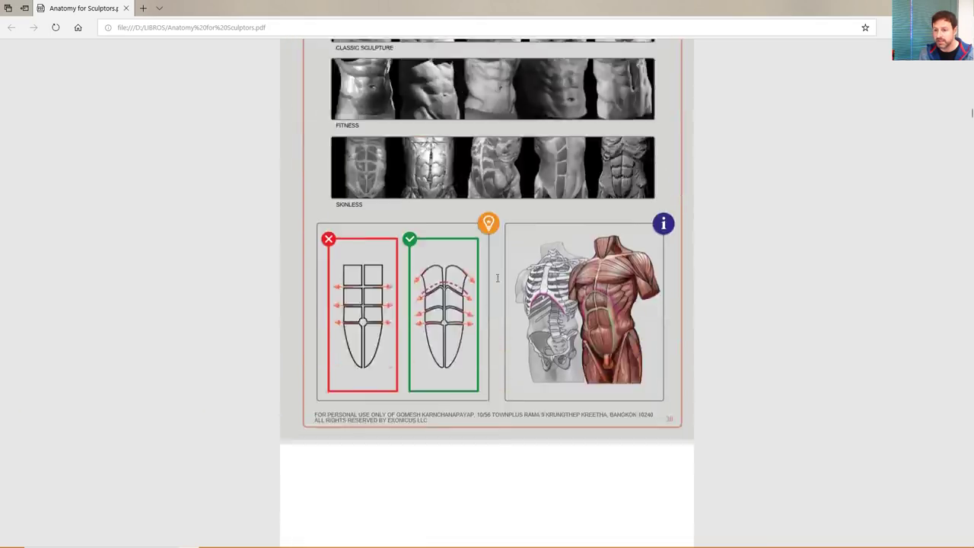
pyautogui.scroll(-8, 497, 278)
pyautogui.scroll(-8, 497, 278)
pyautogui.scroll(-8, 496, 281)
pyautogui.scroll(-8, 497, 281)
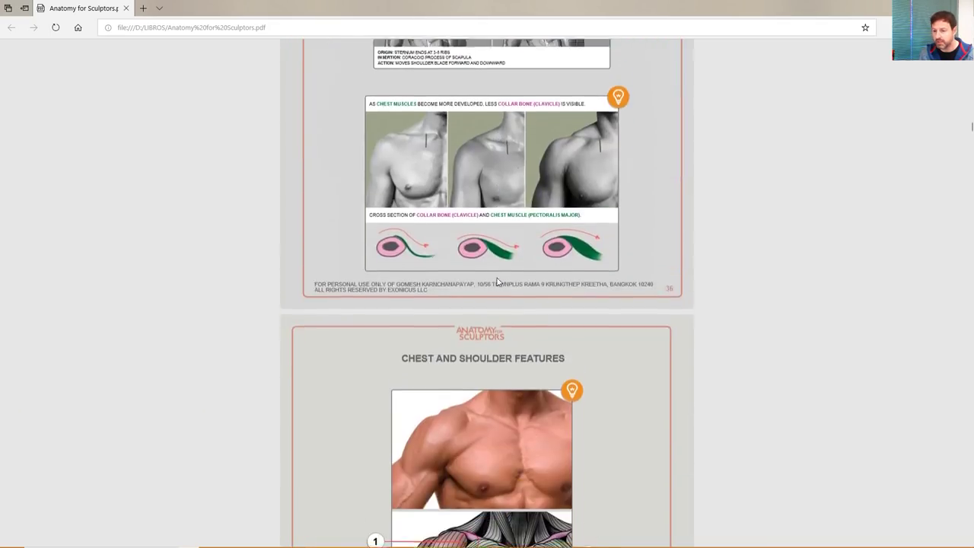
pyautogui.scroll(-8, 497, 280)
pyautogui.scroll(-8, 497, 278)
pyautogui.scroll(7, 493, 280)
pyautogui.scroll(-8, 487, 283)
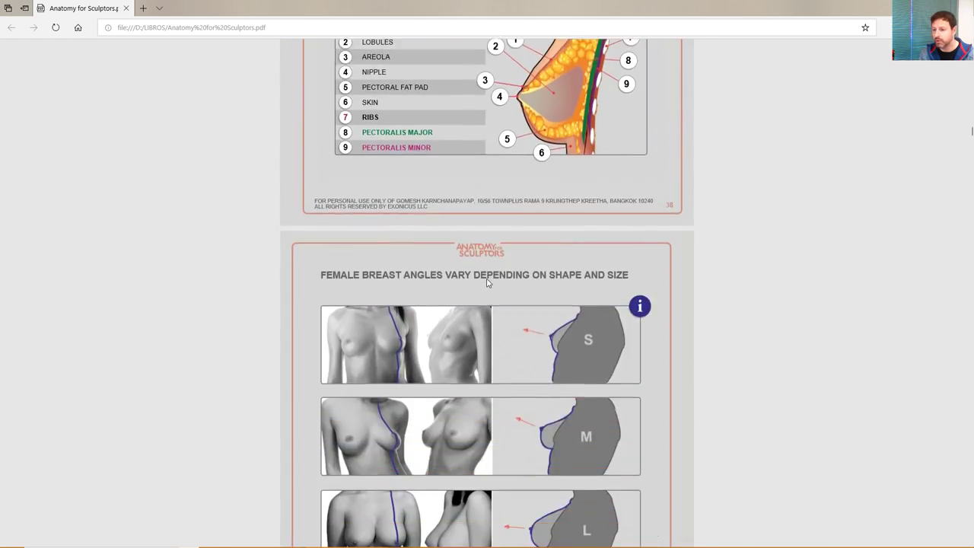
pyautogui.scroll(-8, 487, 284)
pyautogui.scroll(-8, 488, 284)
pyautogui.scroll(-8, 488, 285)
pyautogui.scroll(-8, 488, 285)
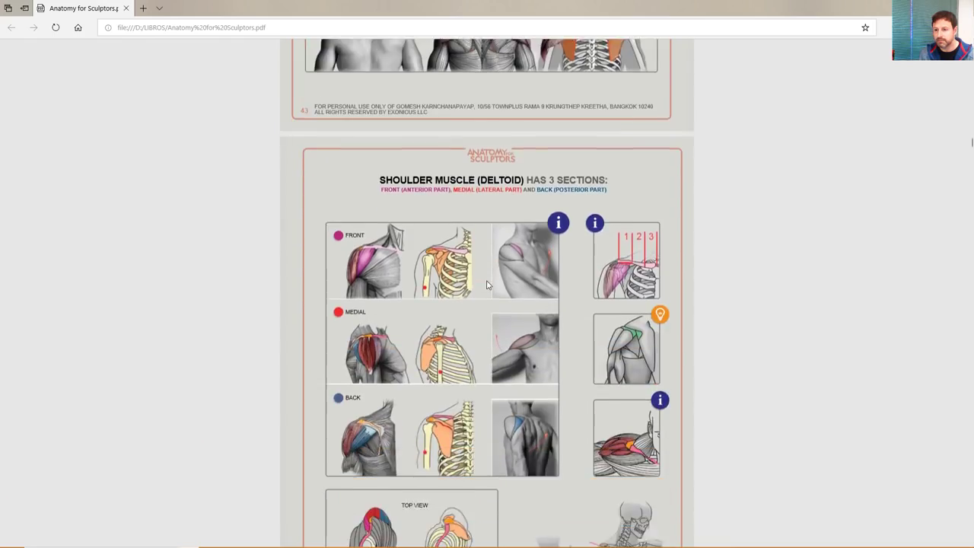
pyautogui.scroll(-8, 488, 285)
pyautogui.scroll(-8, 487, 285)
pyautogui.scroll(-8, 488, 285)
pyautogui.scroll(-8, 488, 285)
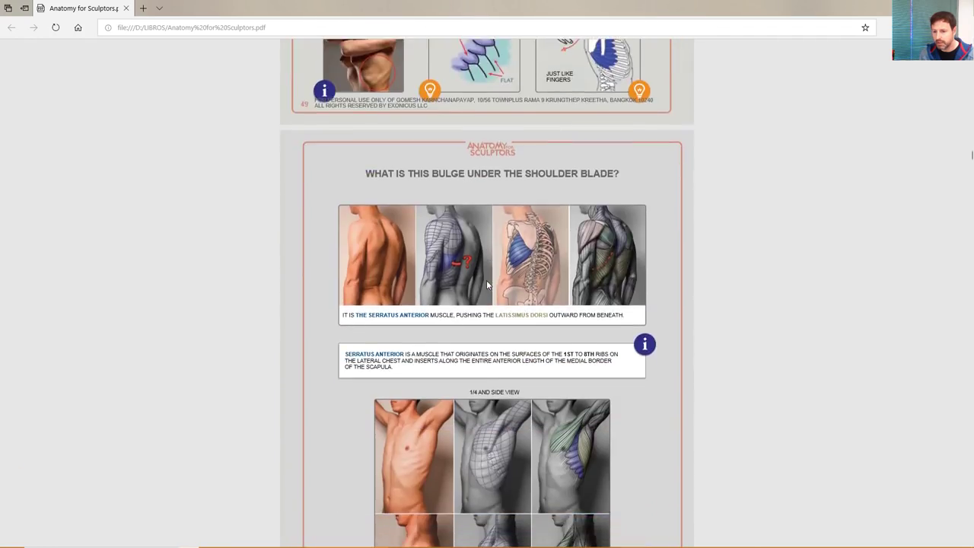
pyautogui.scroll(-8, 487, 285)
pyautogui.scroll(-8, 489, 281)
pyautogui.scroll(-8, 492, 274)
pyautogui.scroll(-8, 492, 270)
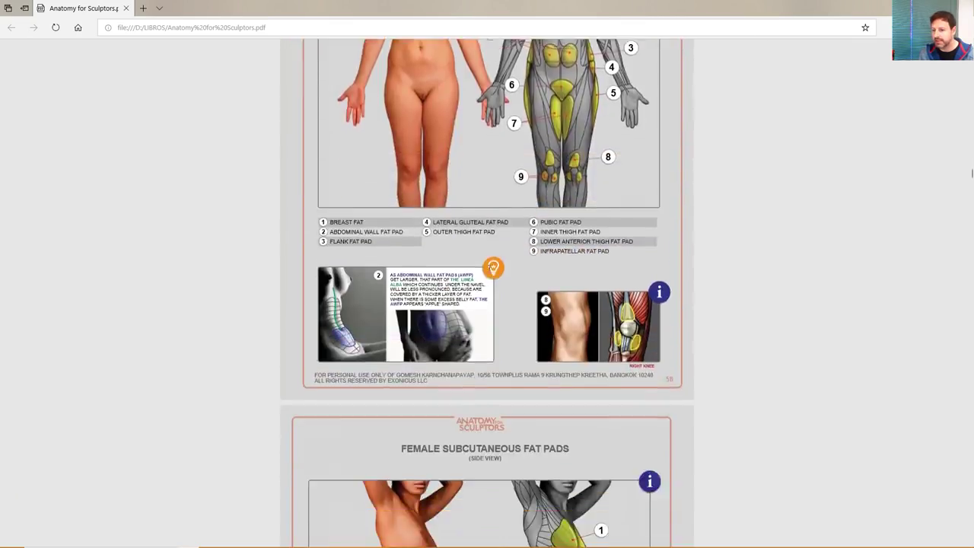
pyautogui.scroll(-8, 487, 268)
pyautogui.scroll(-8, 483, 267)
pyautogui.scroll(-8, 479, 264)
pyautogui.scroll(-8, 472, 251)
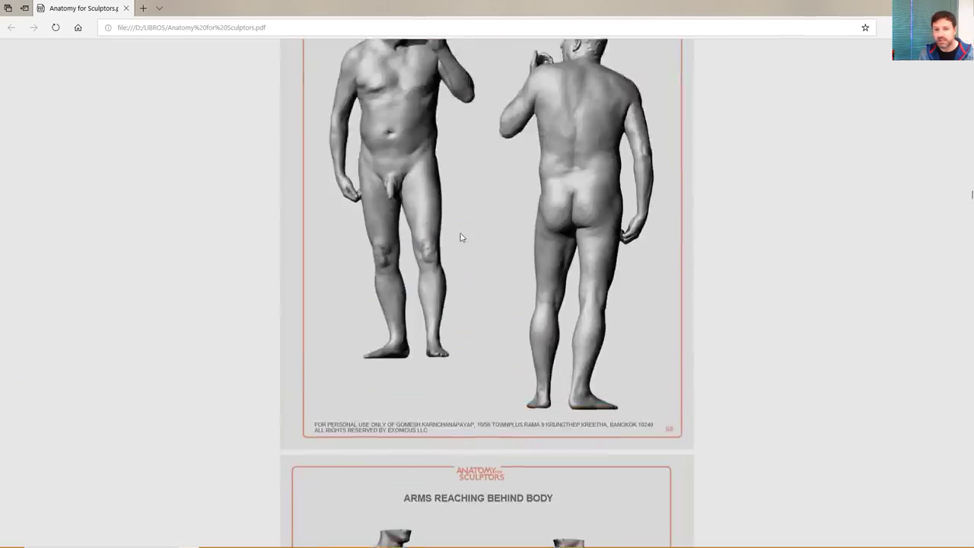
pyautogui.scroll(-8, 459, 235)
pyautogui.scroll(-8, 459, 228)
pyautogui.scroll(-8, 460, 223)
pyautogui.scroll(-5, 460, 224)
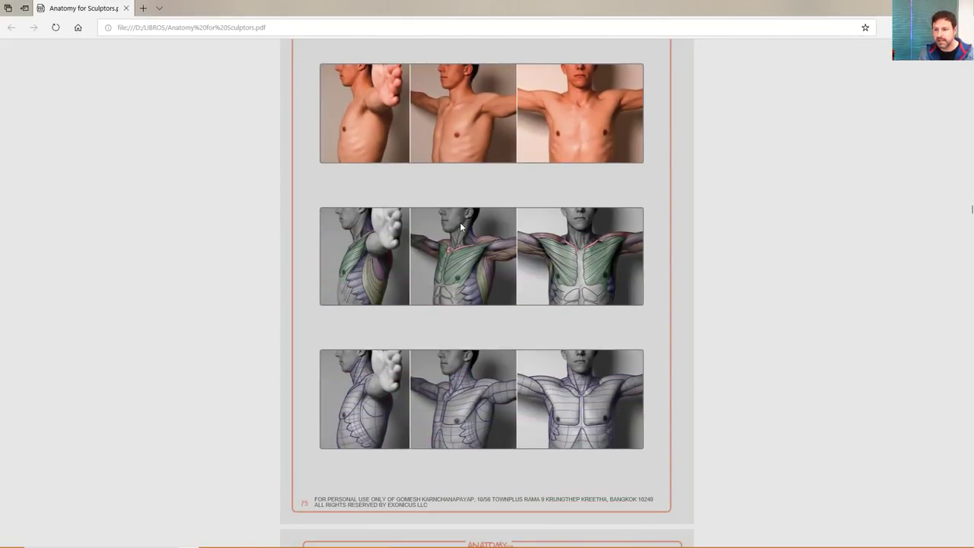
pyautogui.scroll(-8, 460, 224)
pyautogui.scroll(-5, 460, 224)
pyautogui.scroll(-8, 459, 229)
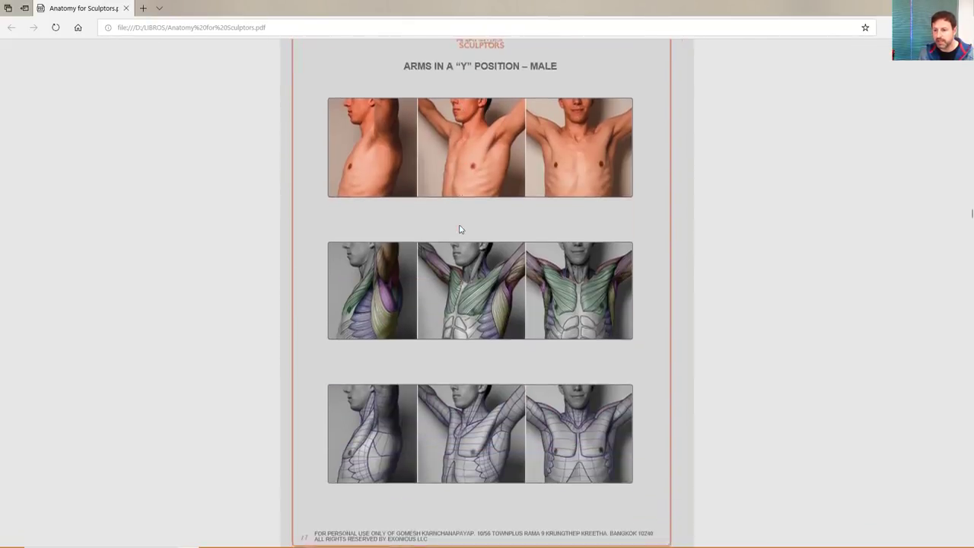
pyautogui.scroll(-8, 459, 229)
pyautogui.scroll(-8, 459, 228)
pyautogui.scroll(-8, 459, 229)
pyautogui.scroll(-8, 460, 228)
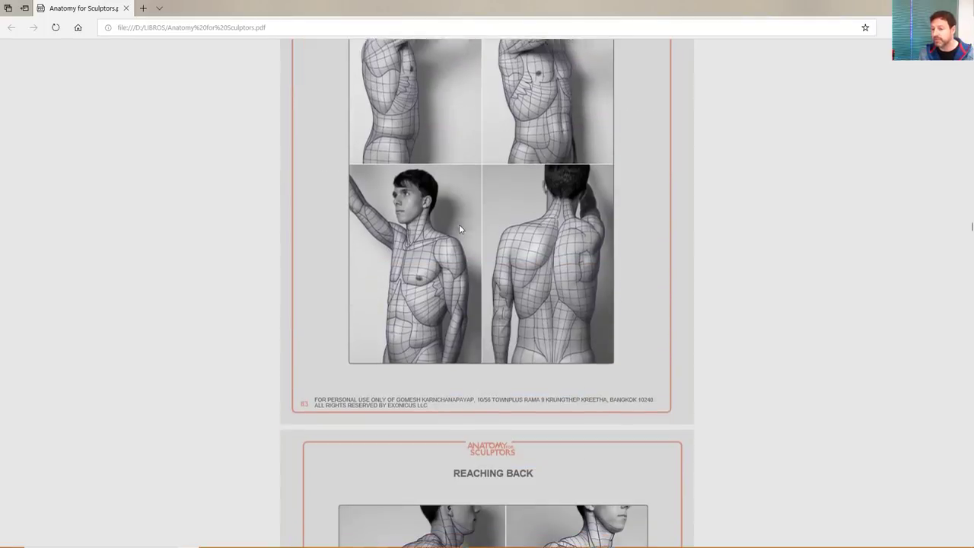
pyautogui.scroll(-8, 460, 228)
pyautogui.scroll(-8, 460, 228)
pyautogui.scroll(-8, 460, 228)
pyautogui.scroll(-8, 459, 223)
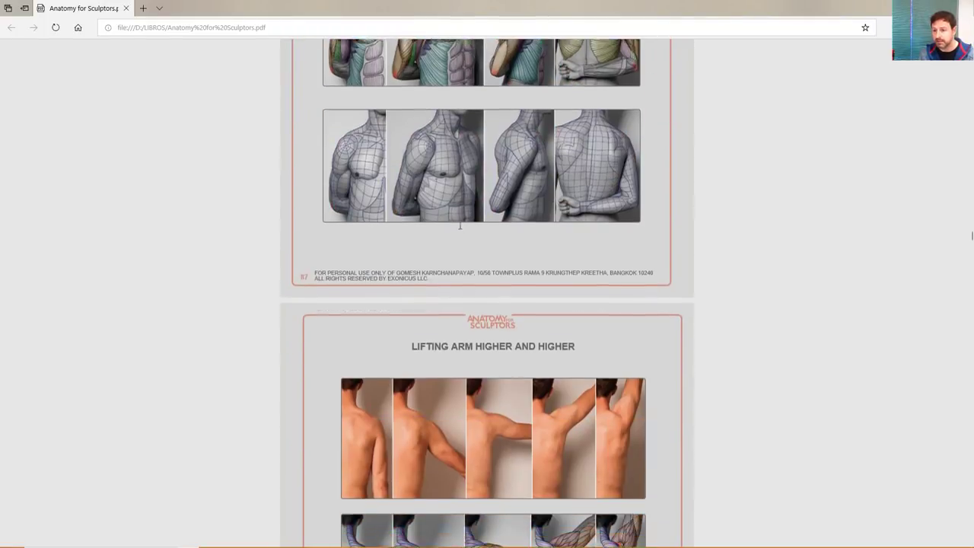
pyautogui.scroll(-8, 459, 223)
pyautogui.scroll(-5, 457, 224)
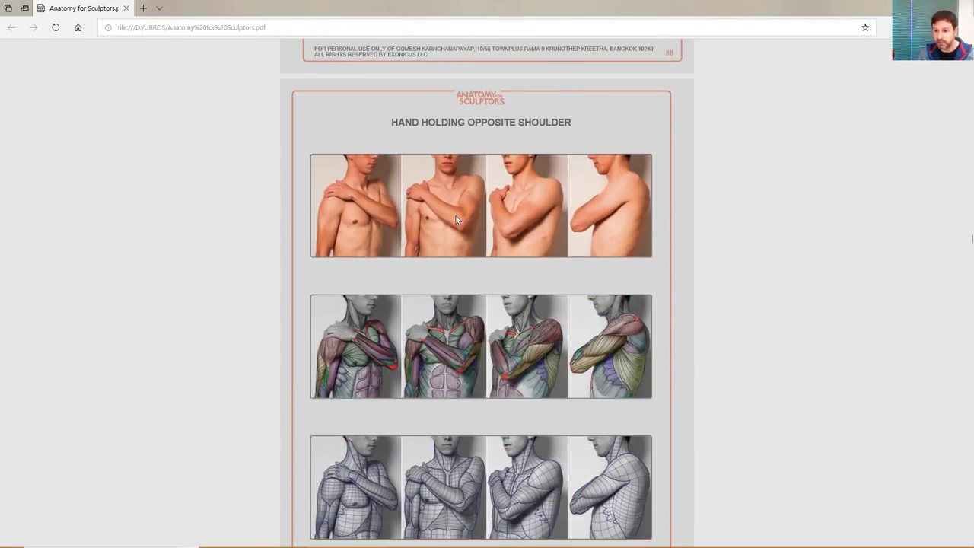
pyautogui.scroll(-5, 457, 223)
pyautogui.scroll(-5, 455, 219)
pyautogui.scroll(-5, 455, 219)
pyautogui.scroll(-5, 455, 219)
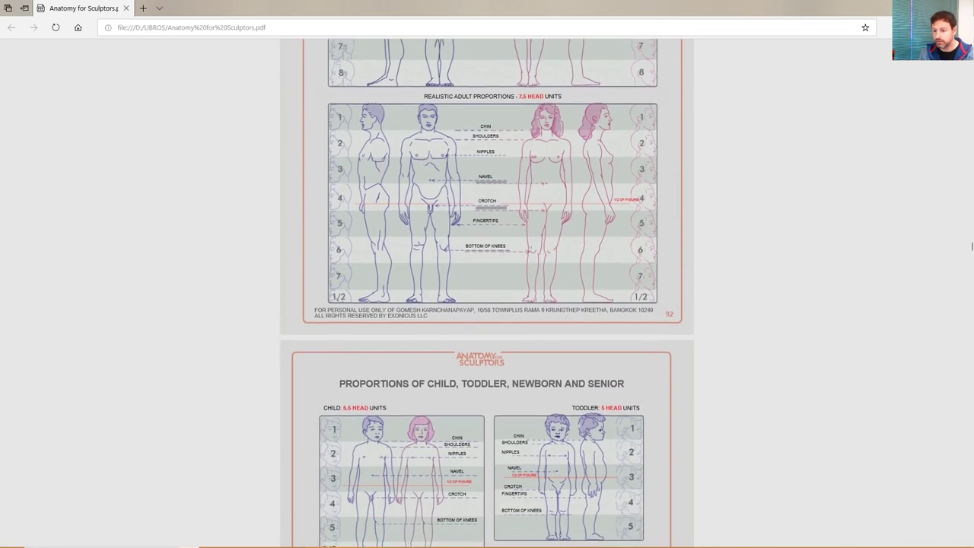
pyautogui.scroll(-5, 457, 214)
pyautogui.scroll(-3, 458, 214)
pyautogui.scroll(-5, 458, 214)
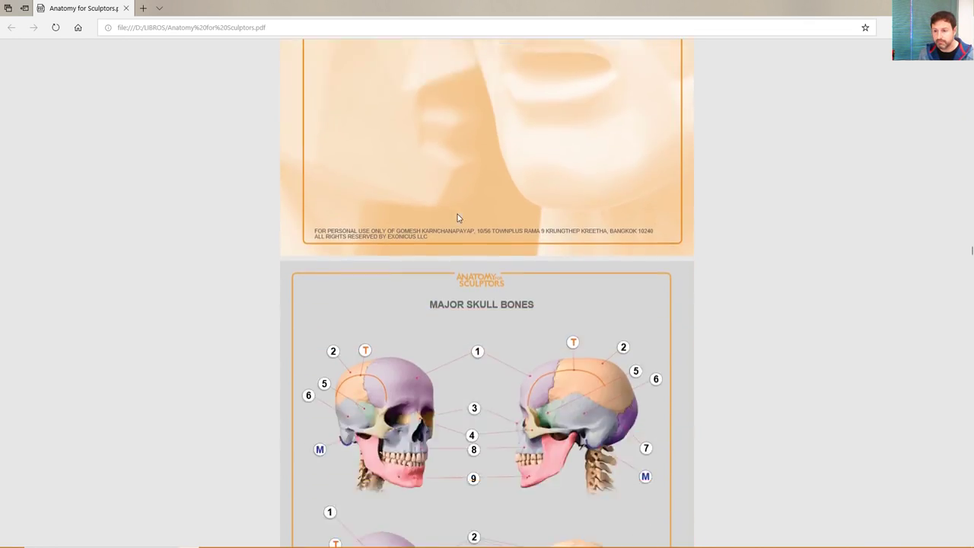
pyautogui.scroll(-5, 457, 214)
pyautogui.scroll(-5, 457, 217)
pyautogui.scroll(-5, 457, 221)
pyautogui.scroll(-5, 455, 221)
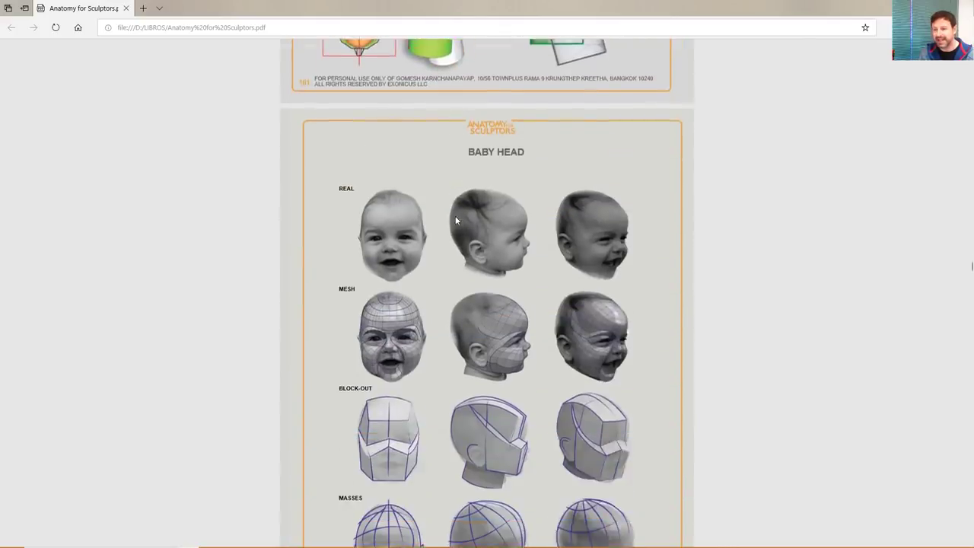
pyautogui.scroll(-3, 455, 221)
pyautogui.scroll(-5, 455, 221)
pyautogui.scroll(-5, 455, 221)
pyautogui.scroll(-5, 455, 220)
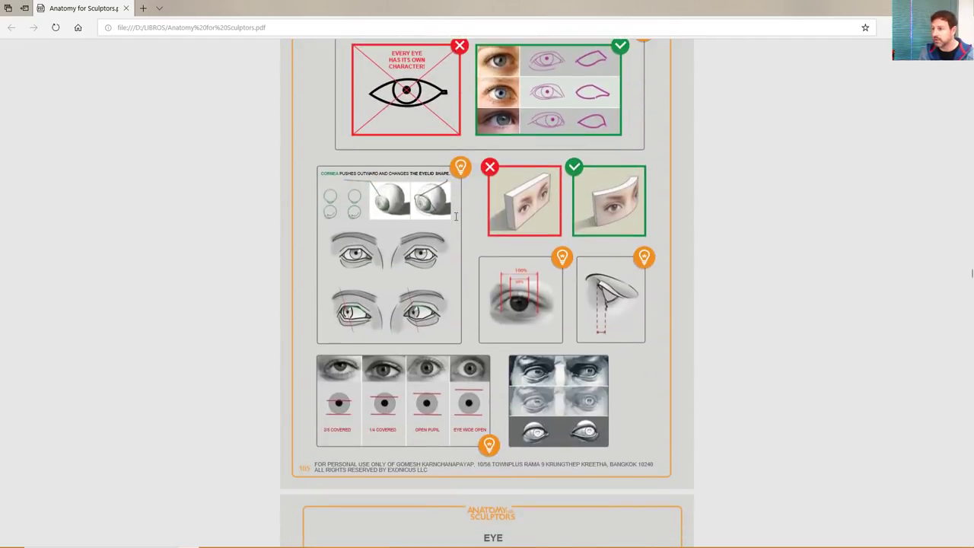
pyautogui.scroll(-5, 455, 220)
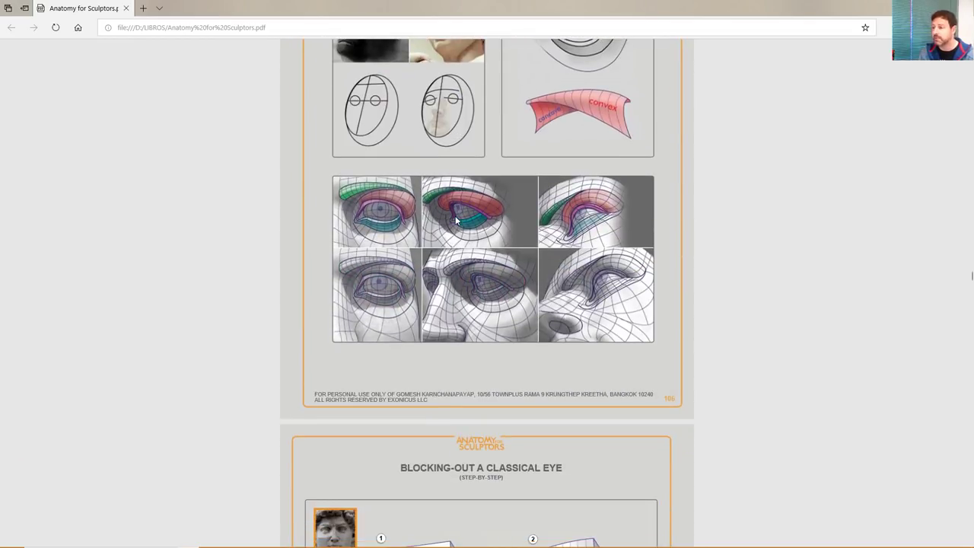
pyautogui.scroll(-5, 456, 220)
pyautogui.scroll(-5, 456, 220)
pyautogui.scroll(-5, 456, 220)
pyautogui.scroll(-2, 453, 220)
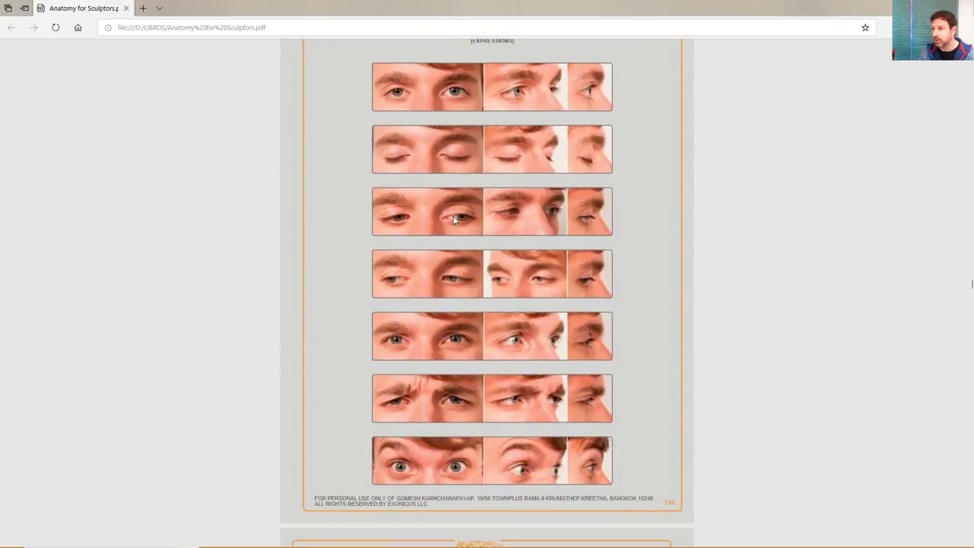
pyautogui.scroll(-5, 453, 220)
pyautogui.scroll(-5, 453, 220)
pyautogui.scroll(-4, 453, 220)
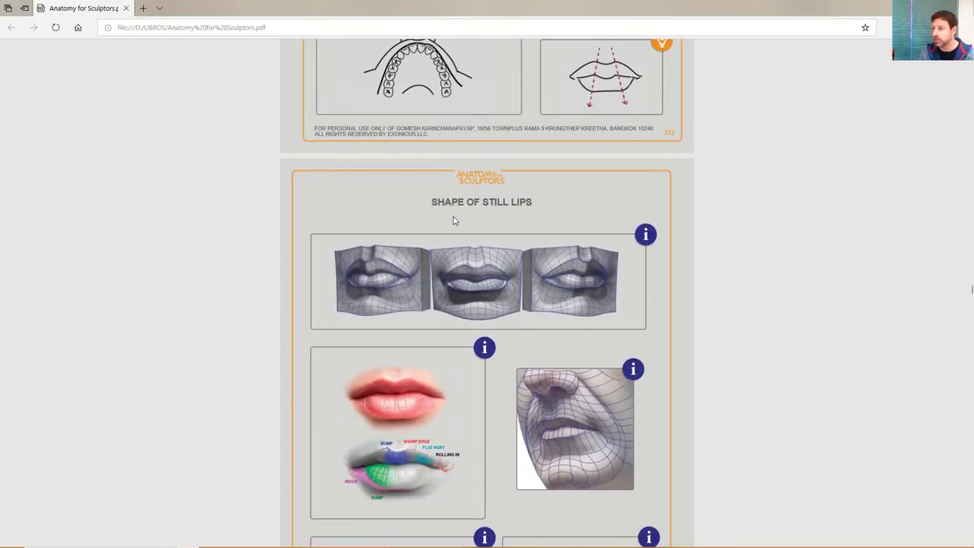
pyautogui.scroll(-2, 453, 220)
pyautogui.scroll(-5, 453, 220)
pyautogui.scroll(-5, 453, 221)
pyautogui.scroll(-5, 453, 221)
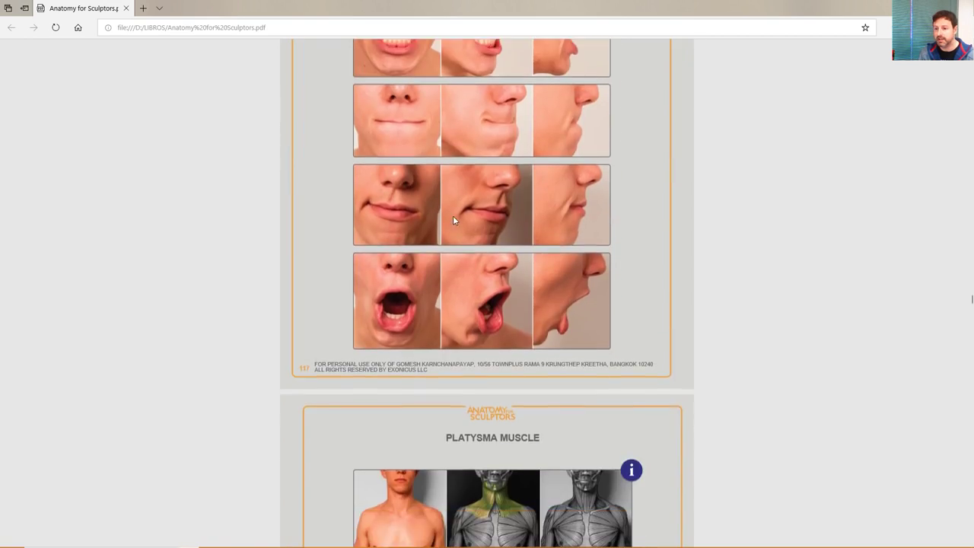
pyautogui.scroll(-5, 452, 221)
pyautogui.scroll(-5, 453, 221)
pyautogui.scroll(-5, 452, 220)
pyautogui.scroll(-5, 451, 225)
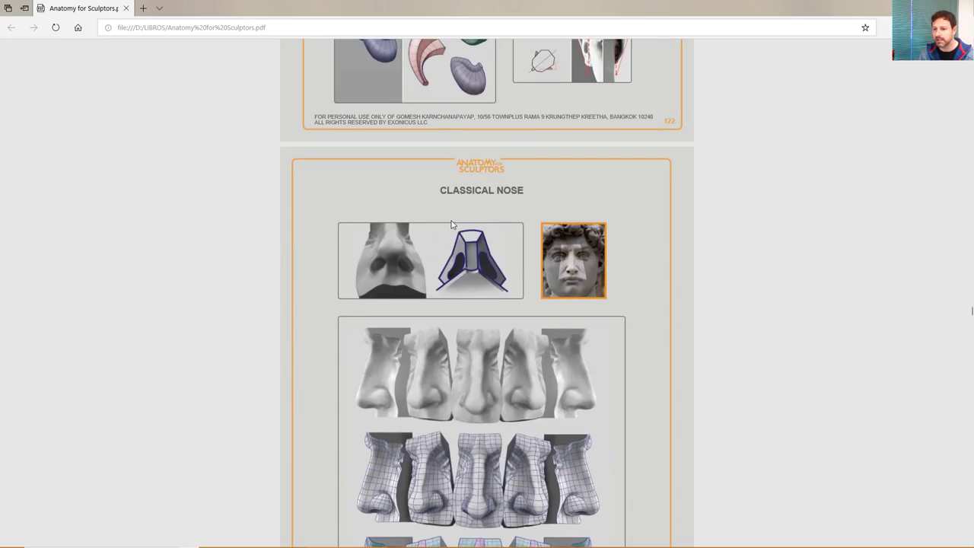
pyautogui.scroll(-5, 451, 224)
pyautogui.scroll(-5, 452, 225)
pyautogui.scroll(-5, 451, 224)
pyautogui.scroll(-3, 452, 224)
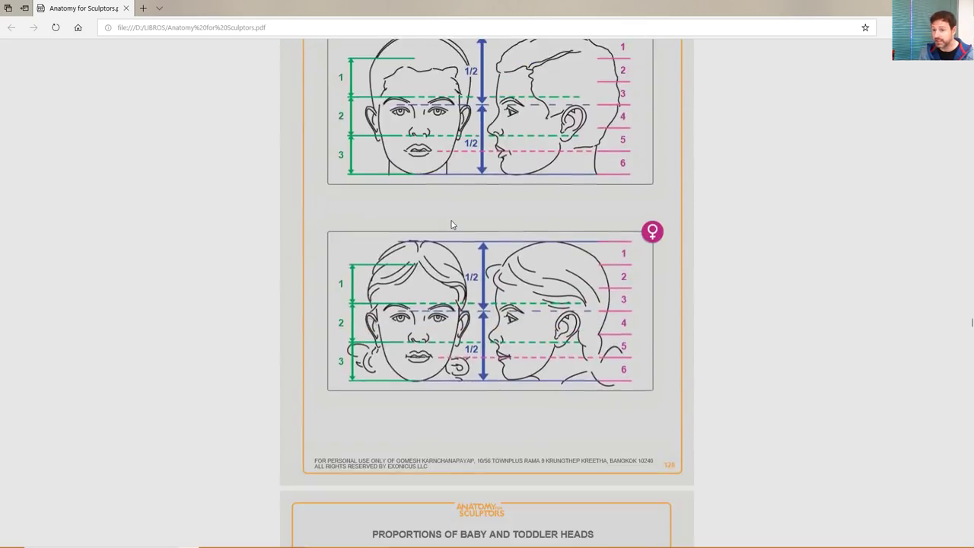
pyautogui.scroll(-5, 452, 225)
pyautogui.scroll(-5, 451, 225)
pyautogui.scroll(-5, 451, 224)
pyautogui.scroll(-3, 451, 221)
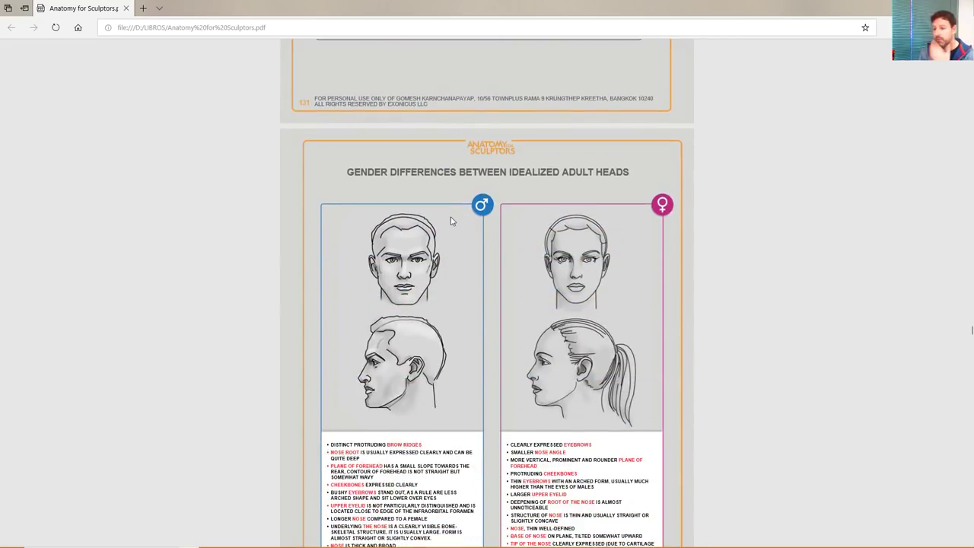
pyautogui.scroll(-5, 452, 214)
pyautogui.scroll(-1, 452, 214)
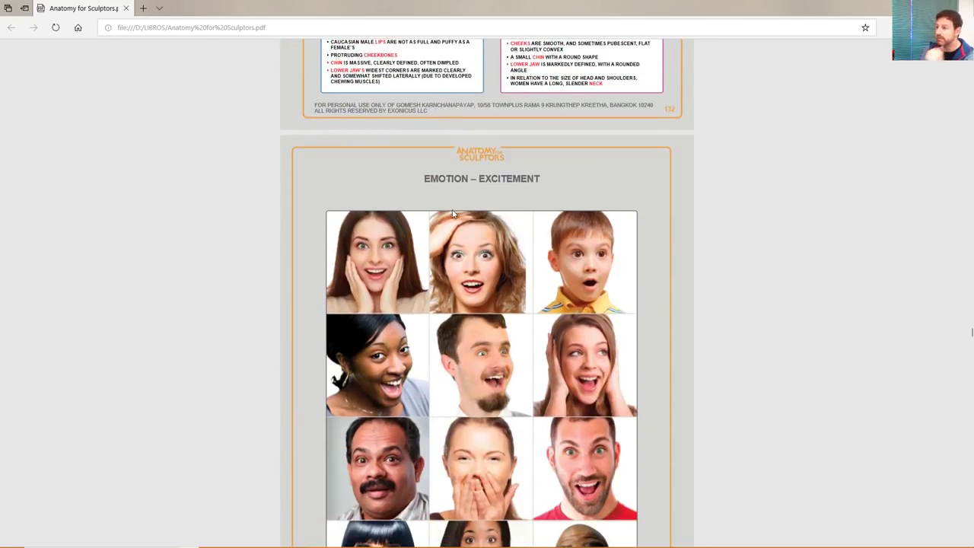
pyautogui.scroll(-2, 452, 213)
pyautogui.scroll(-4, 452, 214)
pyautogui.scroll(-5, 452, 214)
pyautogui.scroll(-5, 452, 214)
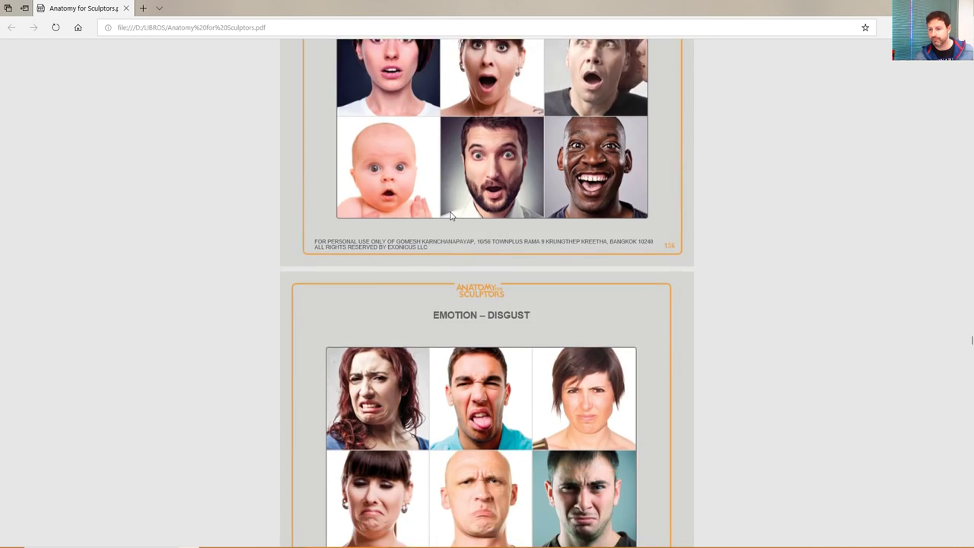
pyautogui.scroll(-5, 452, 213)
pyautogui.scroll(-4, 450, 216)
pyautogui.scroll(-5, 450, 216)
pyautogui.scroll(-5, 450, 216)
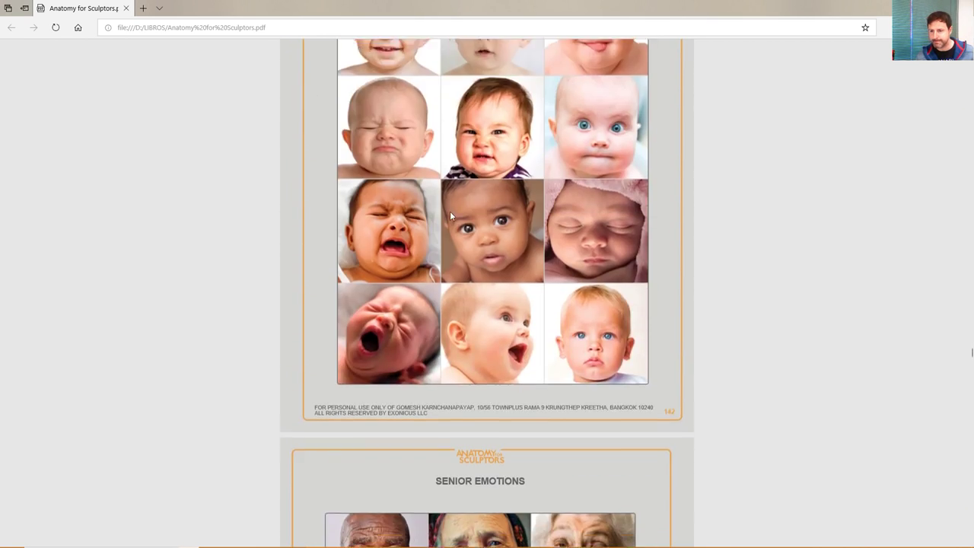
pyautogui.scroll(-5, 449, 216)
pyautogui.scroll(-4, 450, 216)
pyautogui.scroll(1, 450, 216)
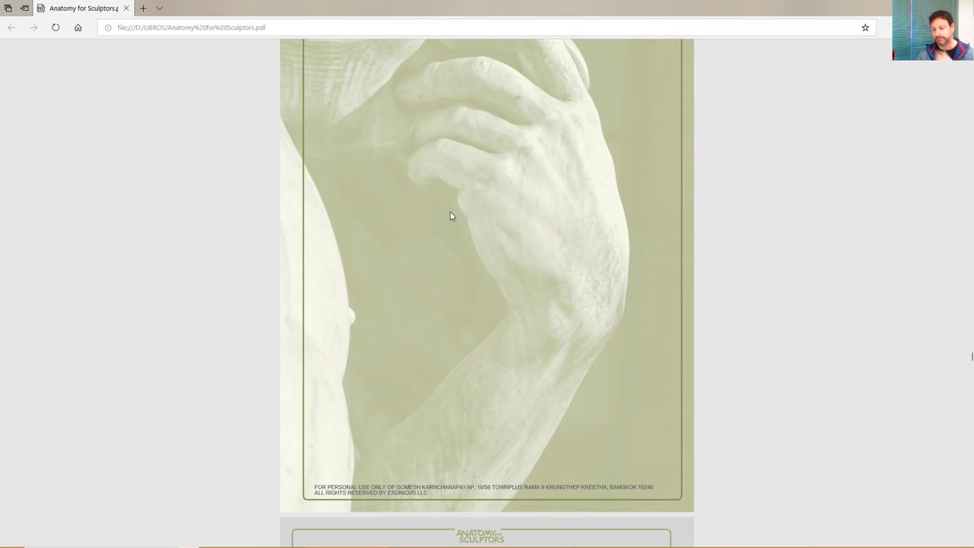
pyautogui.scroll(-3, 453, 272)
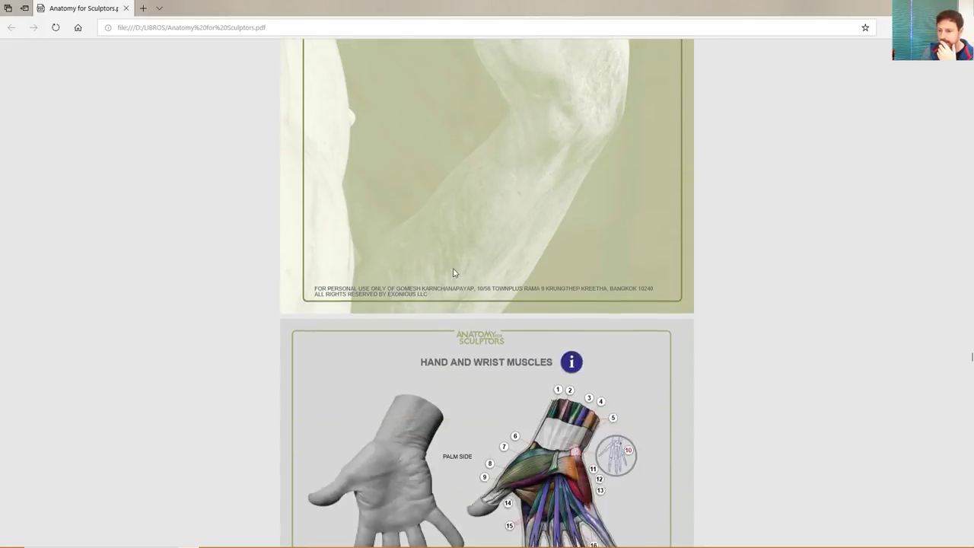
pyautogui.scroll(-3, 453, 272)
pyautogui.scroll(4, 442, 209)
# Zoom in on the sculpted hand photo for a closer look, then back out
pyautogui.scroll(4, 437, 236)
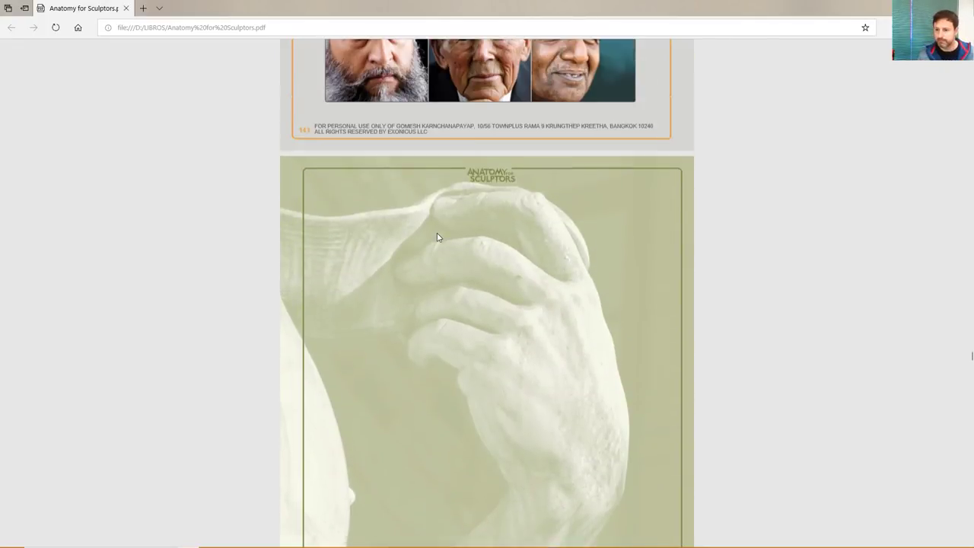
pyautogui.scroll(-2, 437, 237)
pyautogui.scroll(3, 437, 237)
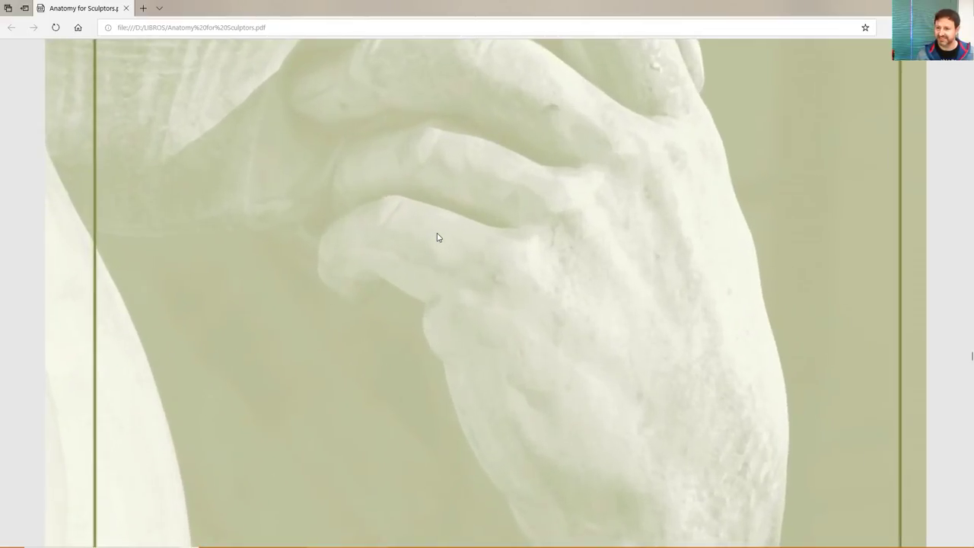
pyautogui.scroll(3, 437, 237)
# Move down to the palm-side diagram of the Hand and Wrist Muscles page
pyautogui.scroll(-1, 437, 236)
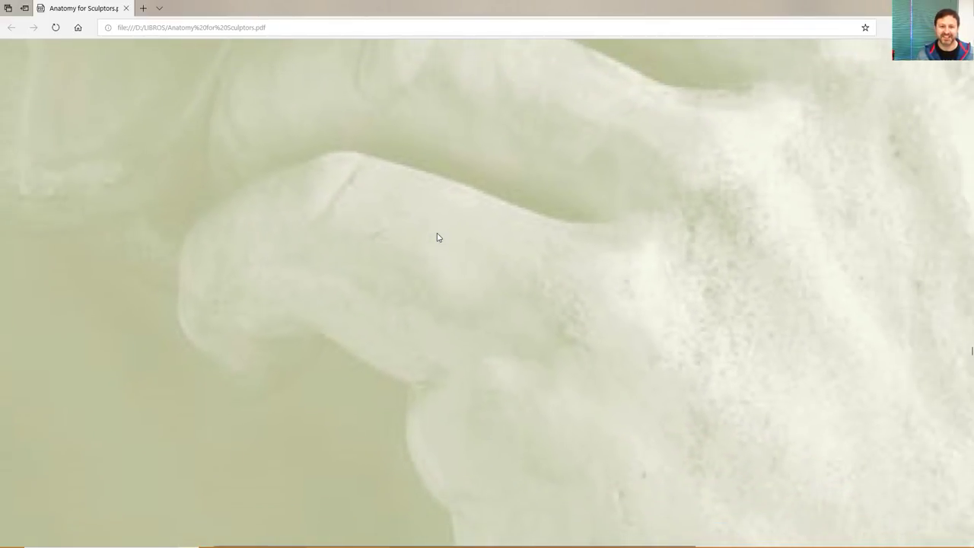
pyautogui.scroll(-1, 437, 237)
pyautogui.scroll(-1, 436, 236)
pyautogui.scroll(-1, 437, 236)
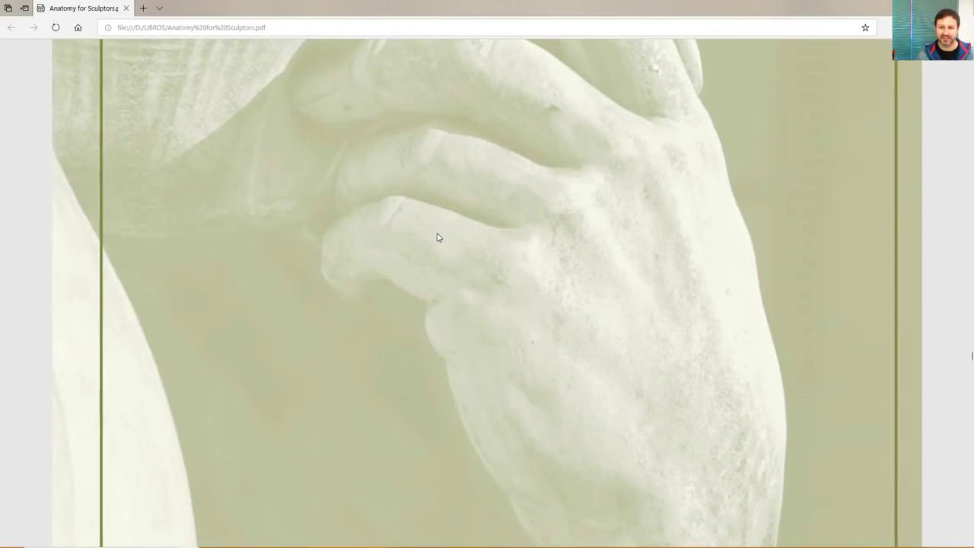
pyautogui.scroll(-3, 438, 237)
pyautogui.scroll(-5, 438, 237)
pyautogui.scroll(-1, 434, 251)
pyautogui.scroll(-2, 428, 269)
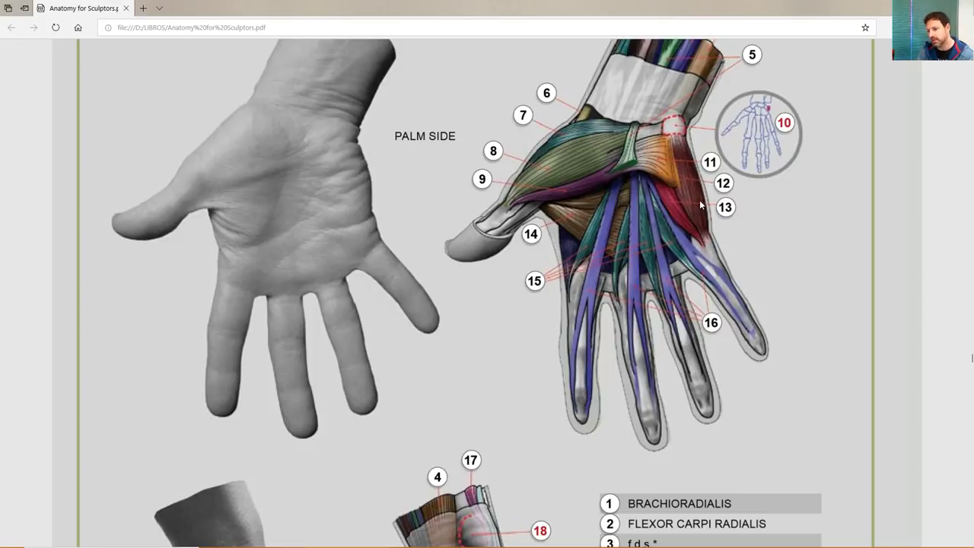
# Scroll the Anatomy for Sculptors PDF to the numbered Hand and Wrist Bones diagram in Palmar View
pyautogui.scroll(-4, 580, 308)
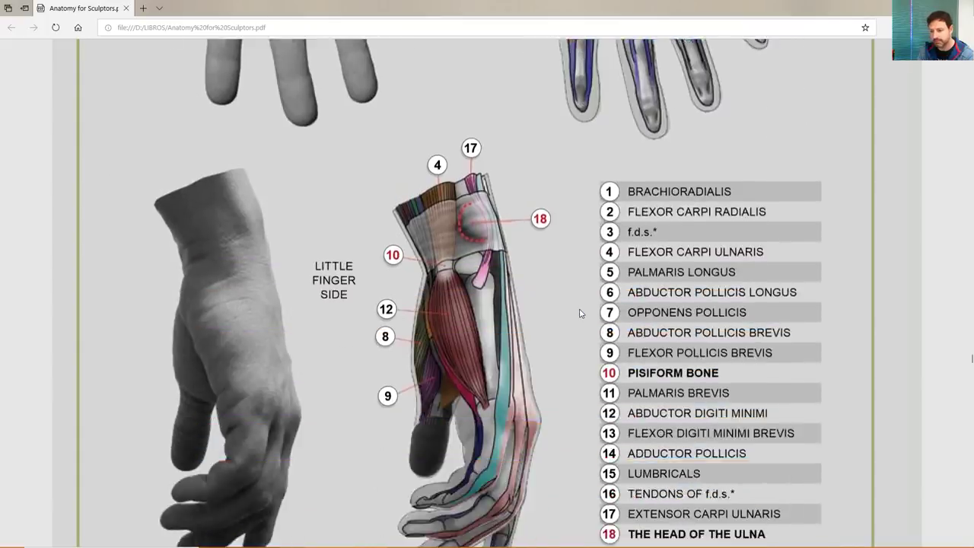
pyautogui.scroll(-3, 580, 308)
pyautogui.scroll(-6, 578, 307)
pyautogui.scroll(-6, 576, 307)
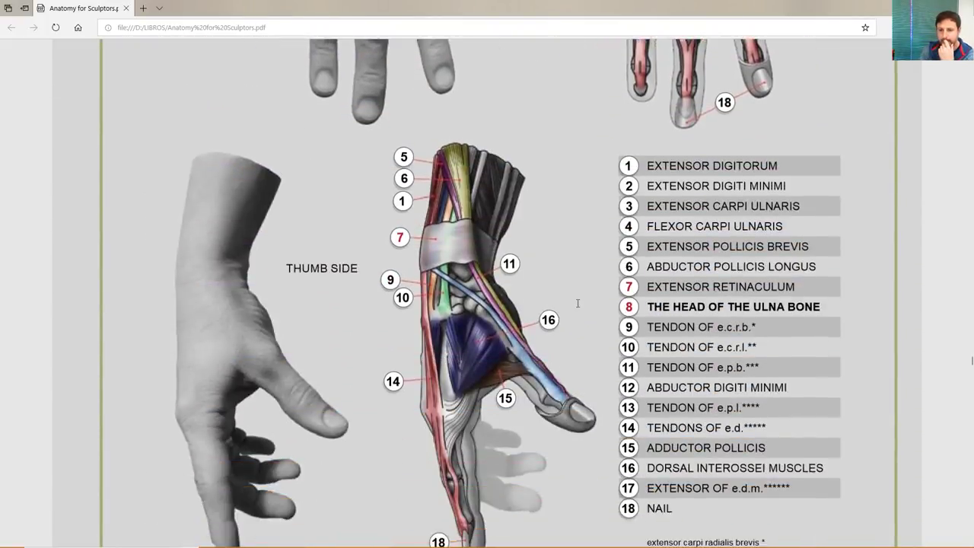
pyautogui.scroll(-8, 577, 306)
pyautogui.scroll(-6, 577, 307)
pyautogui.scroll(-2, 576, 307)
pyautogui.scroll(5, 576, 307)
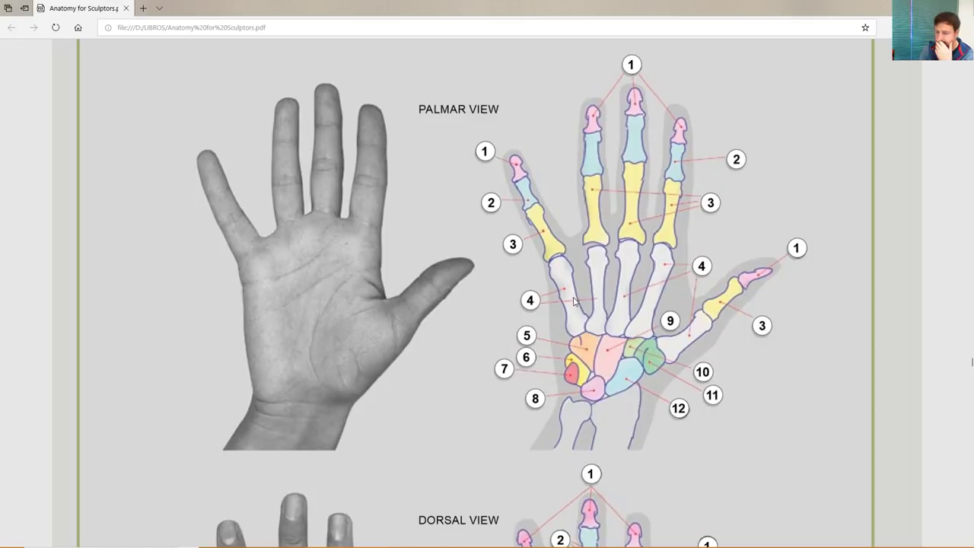
pyautogui.moveTo(466, 533)
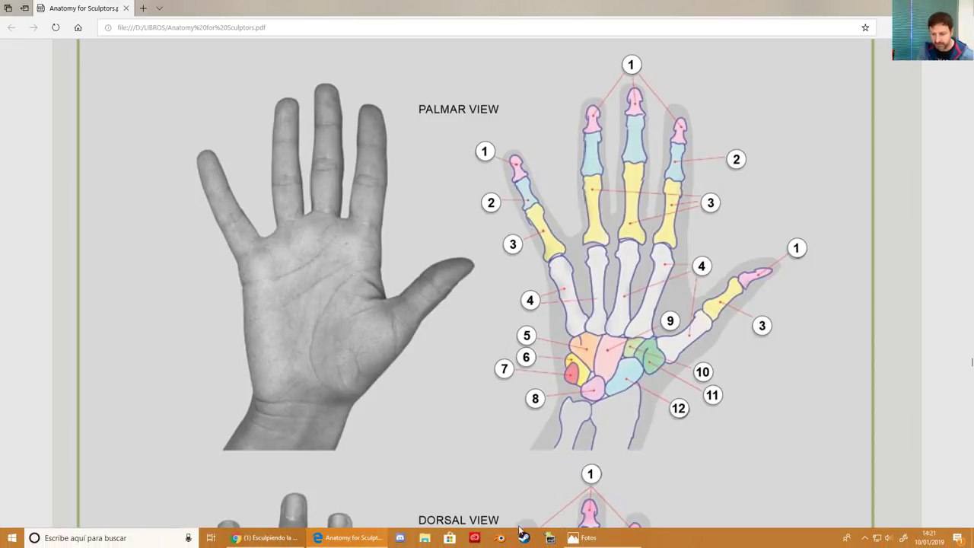
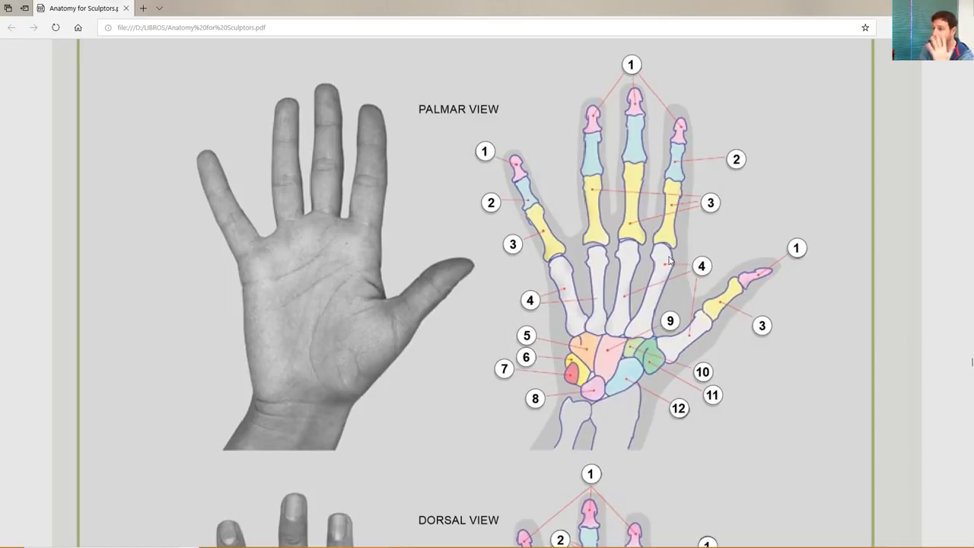
# Scroll past the hand bones and upper-limb muscle chart to the supination and pronation illustrations
pyautogui.scroll(-2, 661, 275)
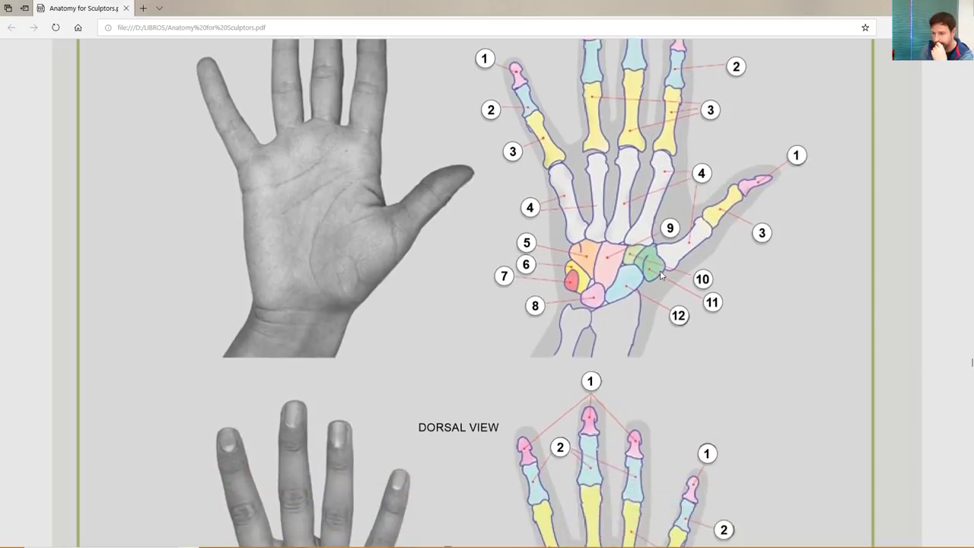
pyautogui.scroll(-2, 660, 275)
pyautogui.scroll(-4, 661, 276)
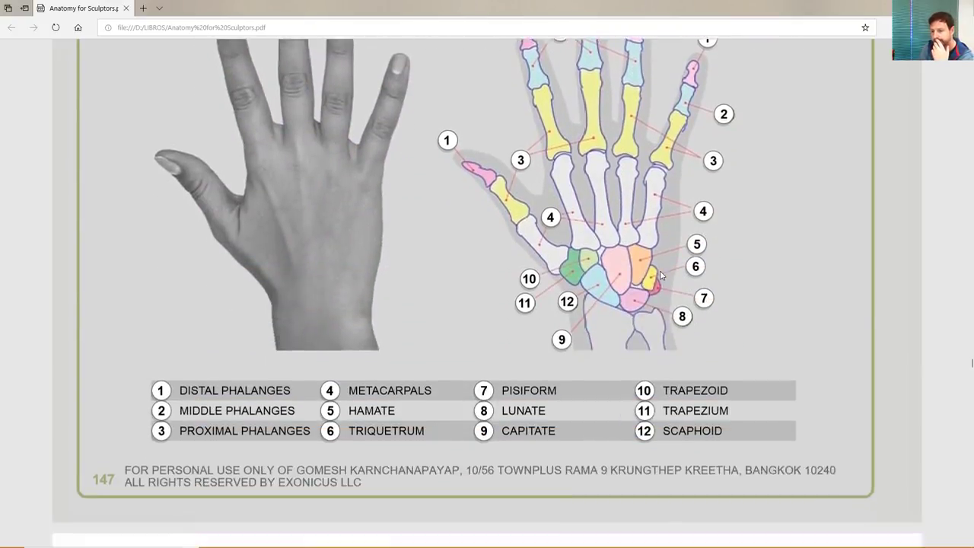
pyautogui.scroll(-3, 660, 276)
pyautogui.scroll(-5, 661, 275)
pyautogui.scroll(-4, 661, 275)
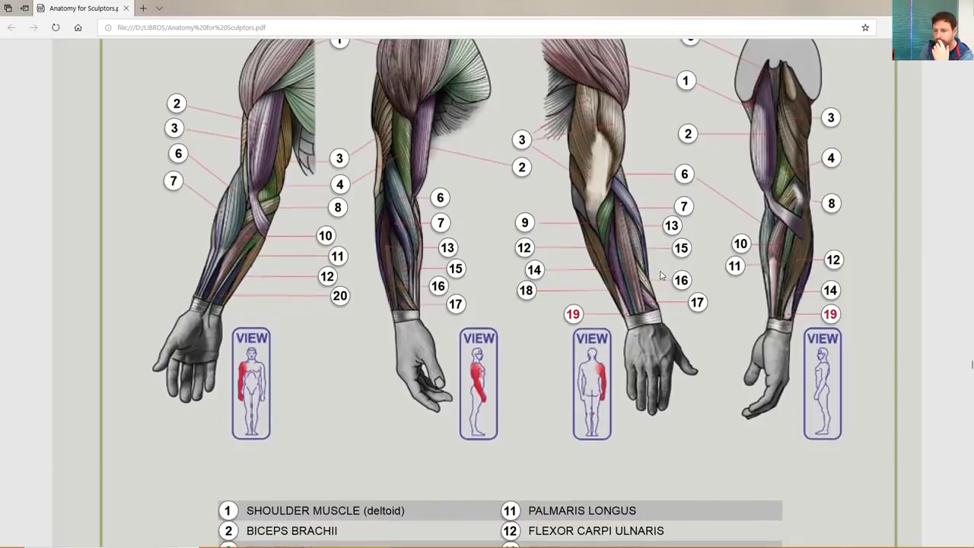
pyautogui.scroll(-3, 660, 275)
pyautogui.scroll(-3, 661, 276)
pyautogui.scroll(7, 660, 268)
pyautogui.scroll(1, 660, 268)
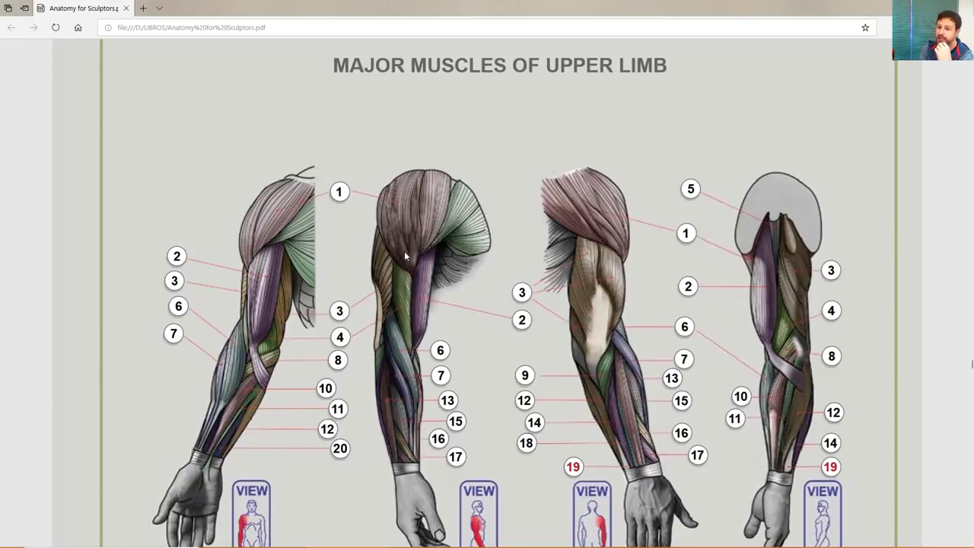
pyautogui.scroll(-5, 611, 264)
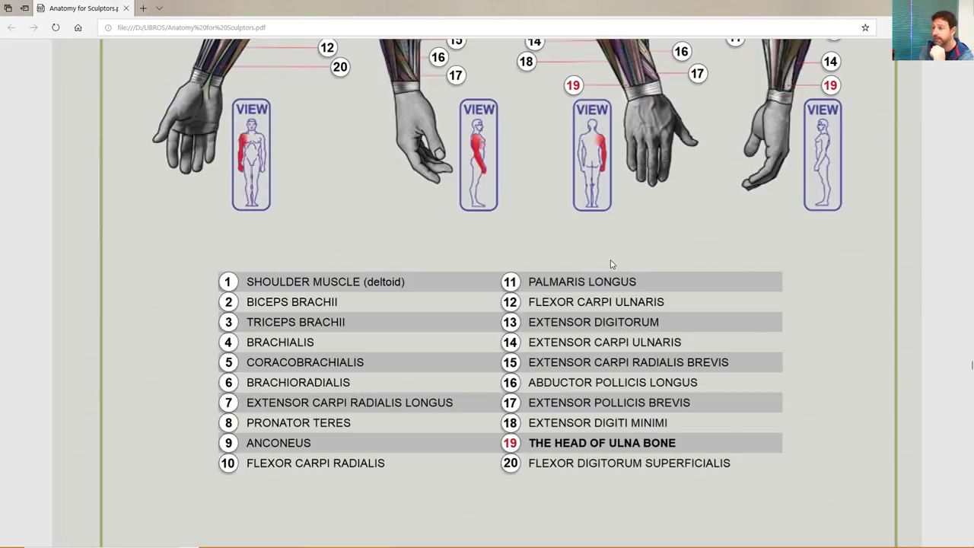
pyautogui.scroll(-1, 611, 264)
pyautogui.scroll(-4, 611, 265)
pyautogui.scroll(-3, 611, 264)
pyautogui.scroll(-3, 611, 260)
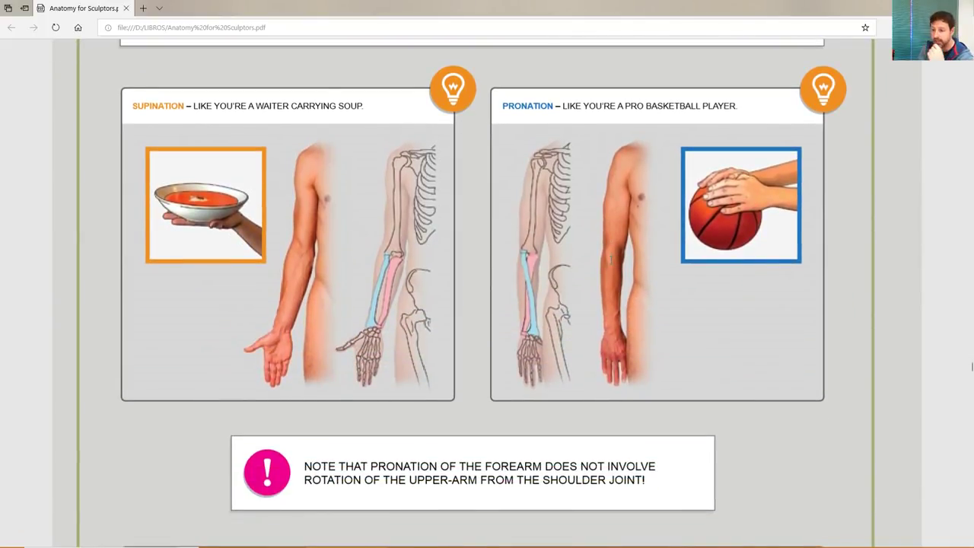
# Scroll through the arm and forearm muscle pages to the 'Shapes of the Hand' page
pyautogui.scroll(-2, 550, 290)
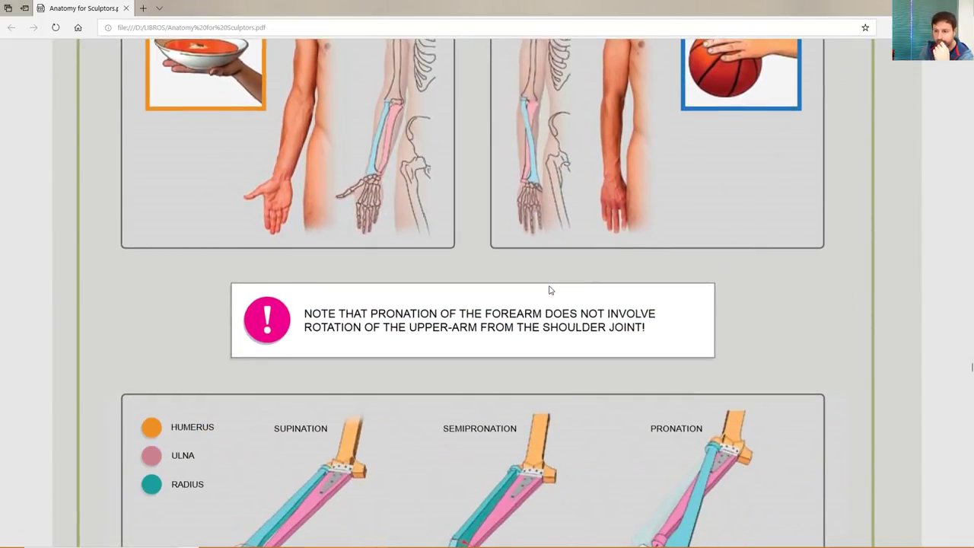
pyautogui.scroll(2, 540, 248)
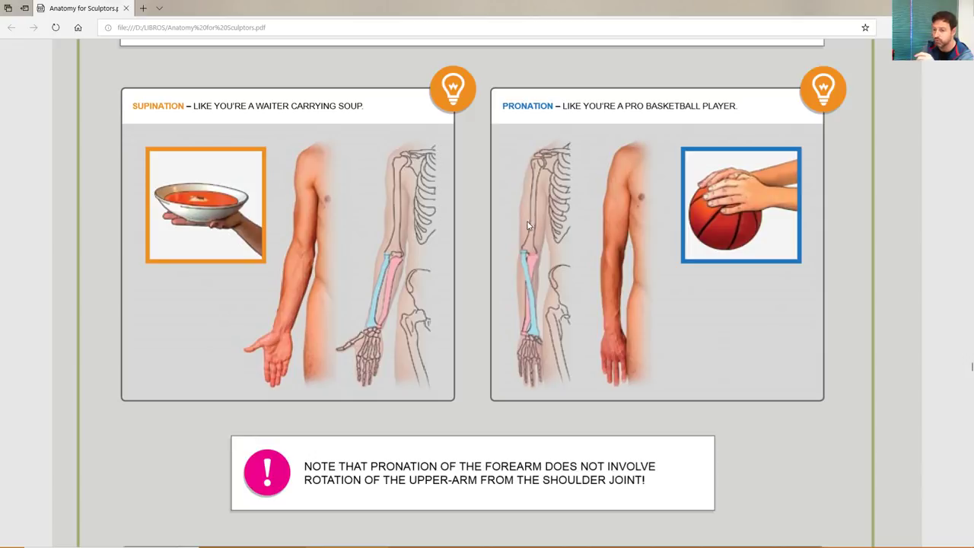
pyautogui.scroll(-4, 523, 304)
pyautogui.scroll(-2, 532, 316)
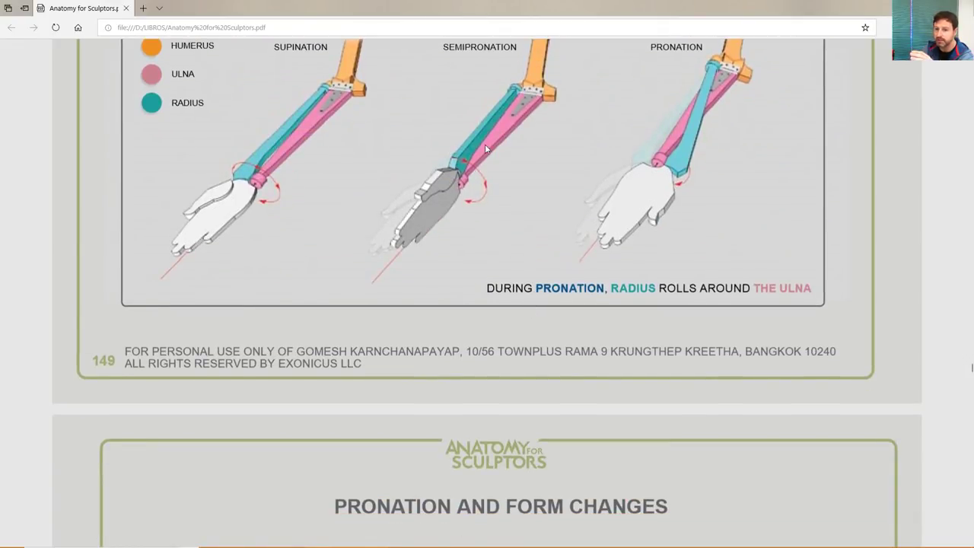
pyautogui.scroll(-5, 502, 183)
pyautogui.scroll(-4, 516, 219)
pyautogui.scroll(-4, 516, 219)
pyautogui.scroll(-5, 516, 221)
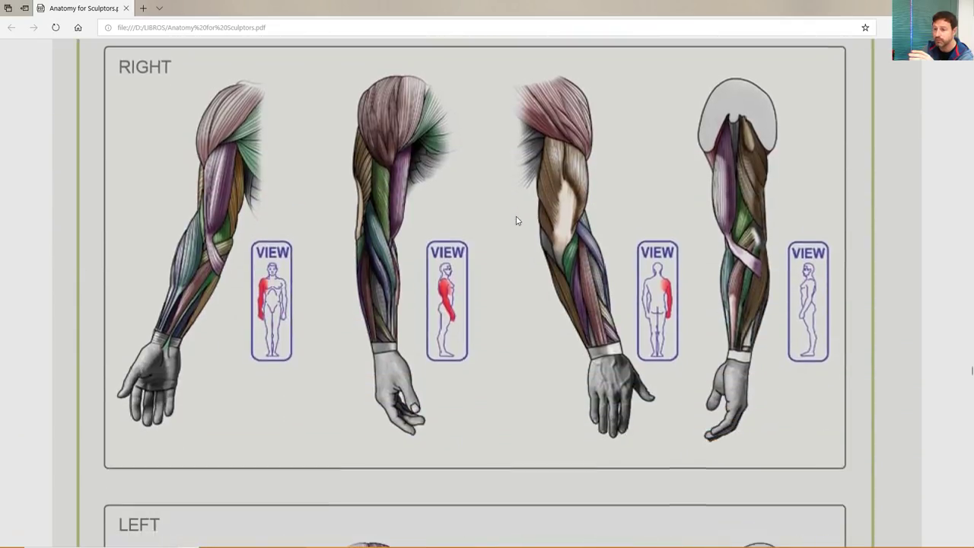
pyautogui.scroll(-5, 516, 220)
pyautogui.scroll(-5, 516, 221)
pyautogui.scroll(-5, 516, 220)
pyautogui.scroll(-5, 516, 224)
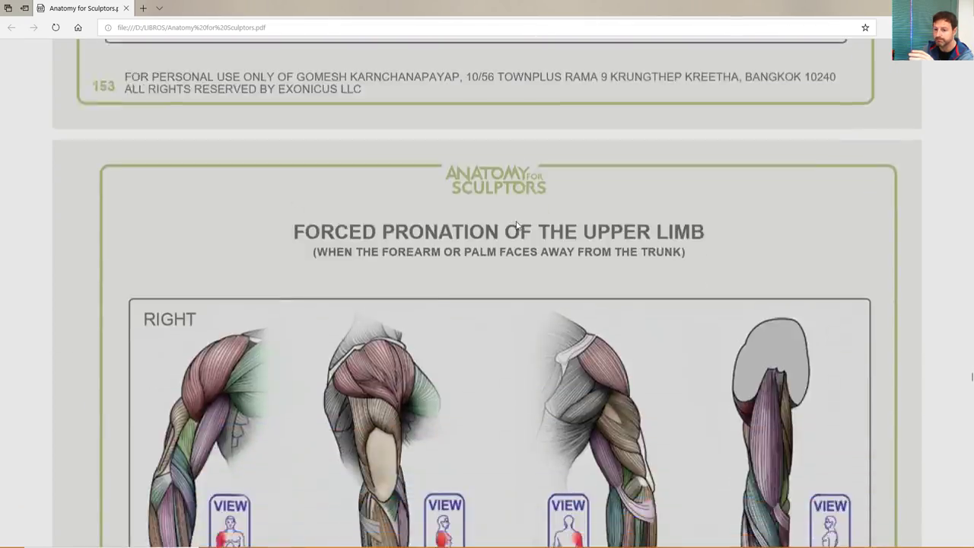
pyautogui.scroll(-5, 516, 225)
pyautogui.scroll(-5, 516, 225)
pyautogui.scroll(-5, 515, 225)
pyautogui.scroll(-4, 516, 225)
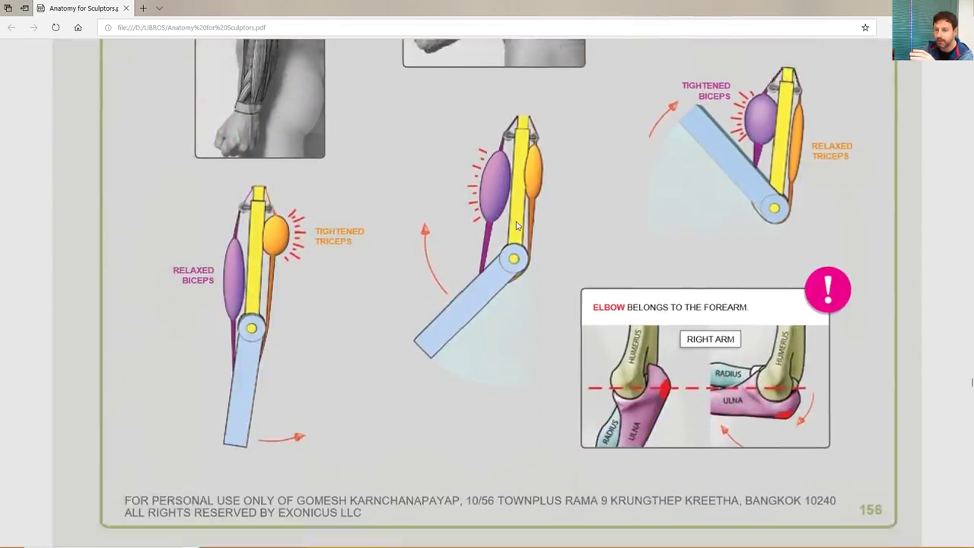
pyautogui.scroll(-5, 516, 225)
pyautogui.scroll(-5, 516, 225)
pyautogui.scroll(-5, 516, 226)
pyautogui.scroll(-5, 516, 225)
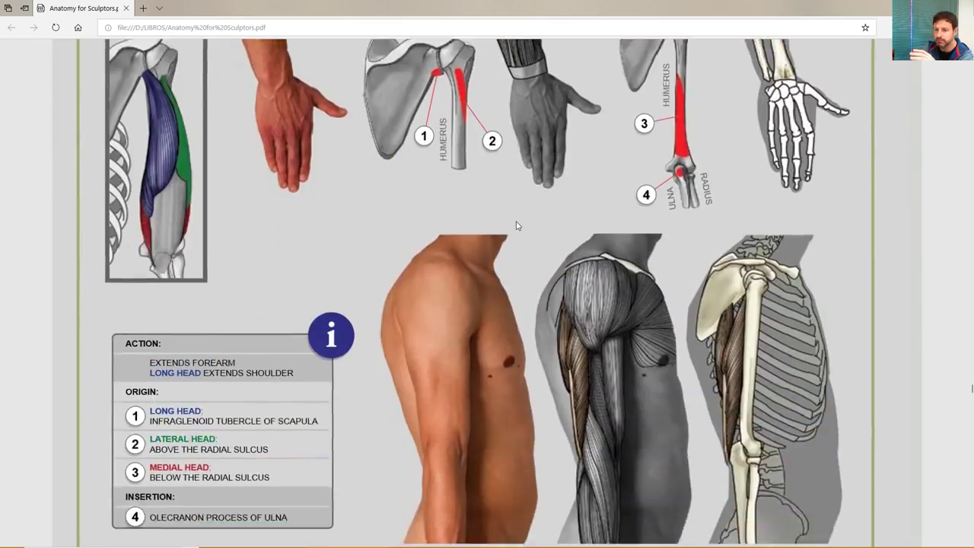
pyautogui.scroll(-5, 516, 225)
pyautogui.scroll(-5, 516, 225)
pyautogui.scroll(-5, 516, 225)
pyautogui.scroll(-5, 516, 225)
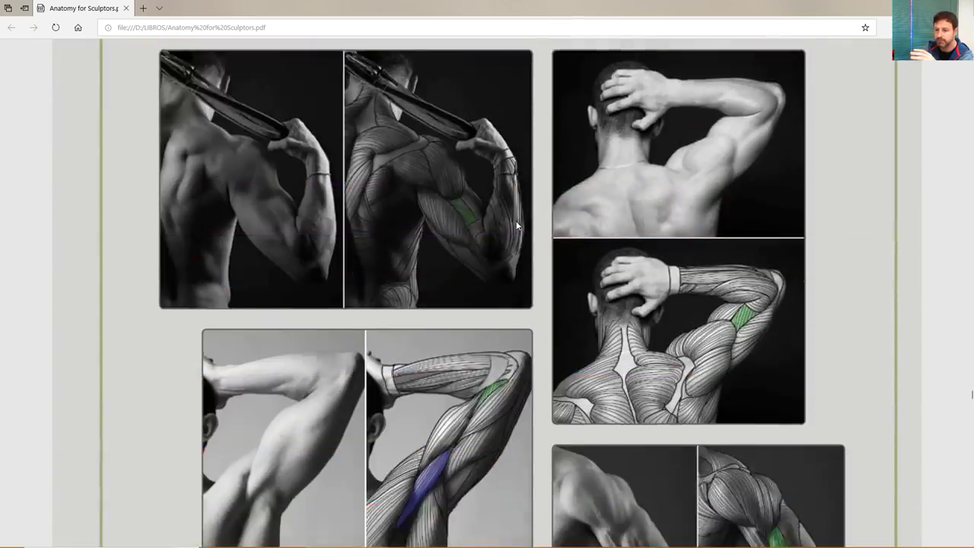
pyautogui.scroll(-5, 516, 225)
pyautogui.scroll(-5, 516, 225)
pyautogui.scroll(-5, 516, 225)
pyautogui.scroll(-5, 516, 225)
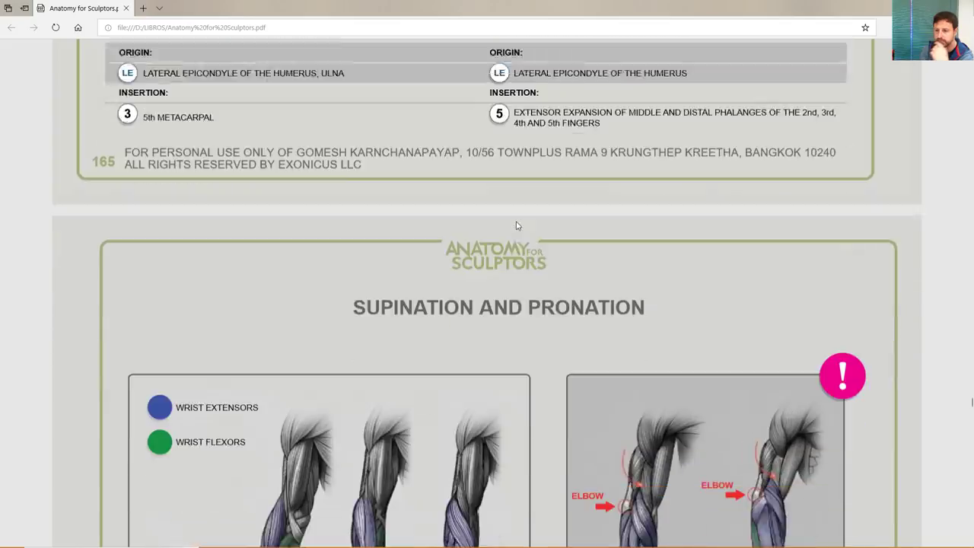
pyautogui.scroll(3, 516, 225)
pyautogui.scroll(5, 516, 226)
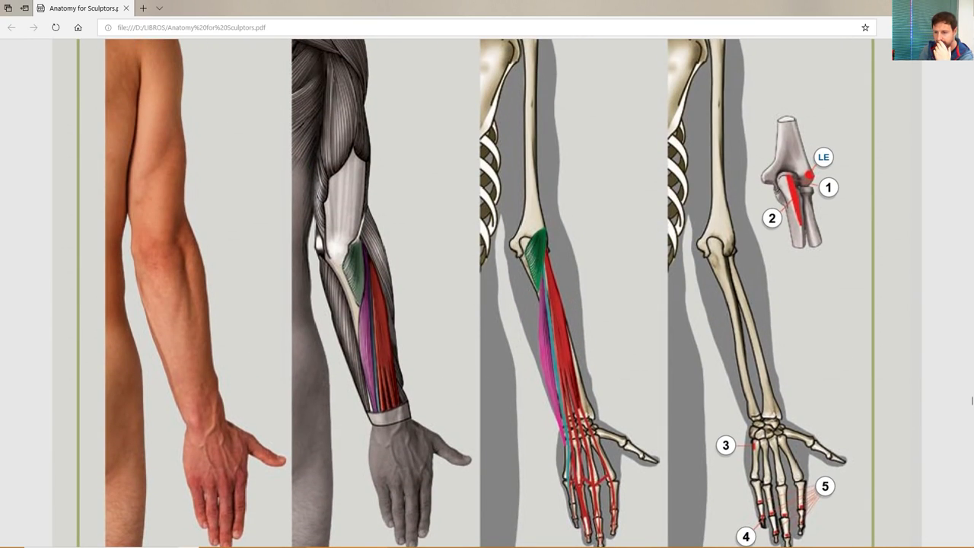
pyautogui.scroll(-5, 516, 225)
pyautogui.scroll(-5, 516, 225)
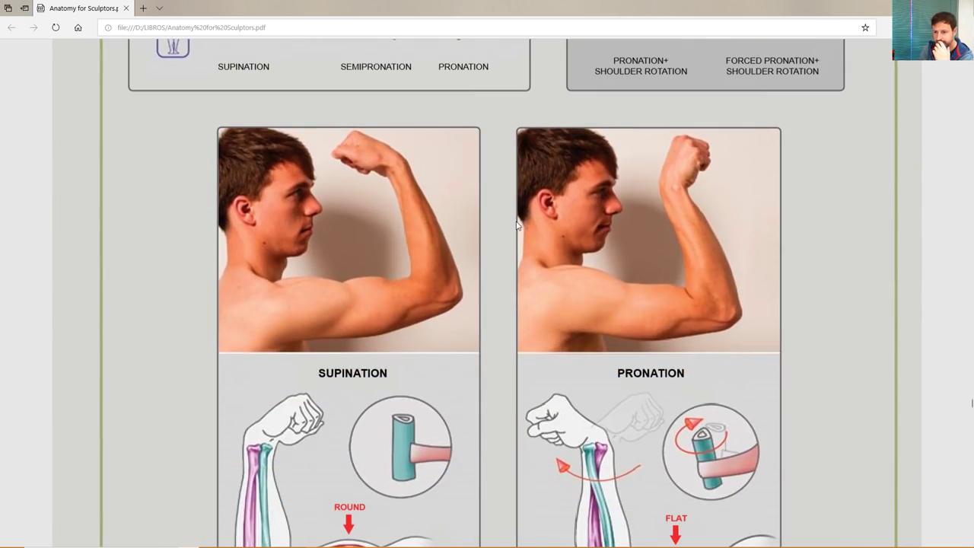
pyautogui.scroll(-5, 516, 225)
pyautogui.scroll(-2, 516, 226)
pyautogui.scroll(-5, 516, 225)
pyautogui.scroll(-5, 516, 225)
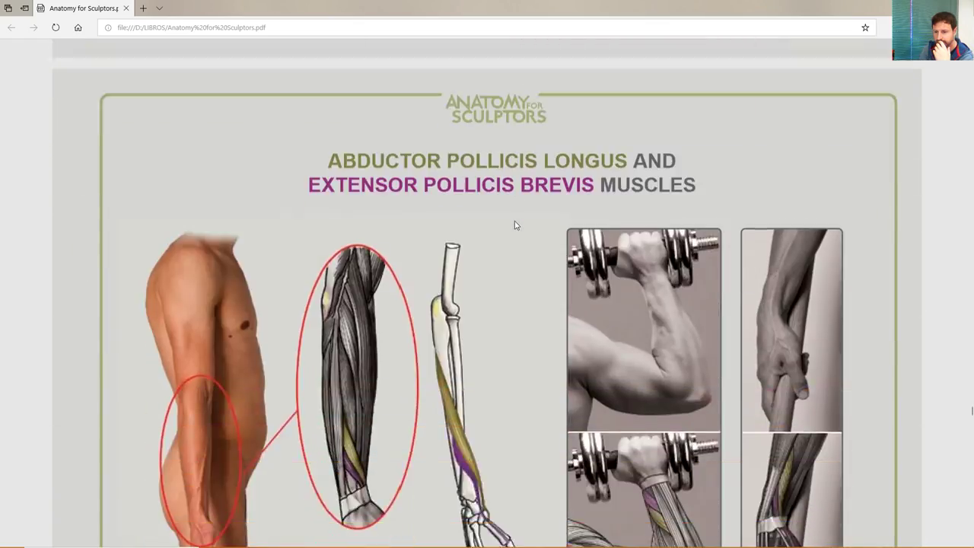
pyautogui.scroll(-5, 516, 225)
pyautogui.scroll(-5, 516, 225)
pyautogui.scroll(-5, 514, 226)
pyautogui.scroll(-5, 515, 225)
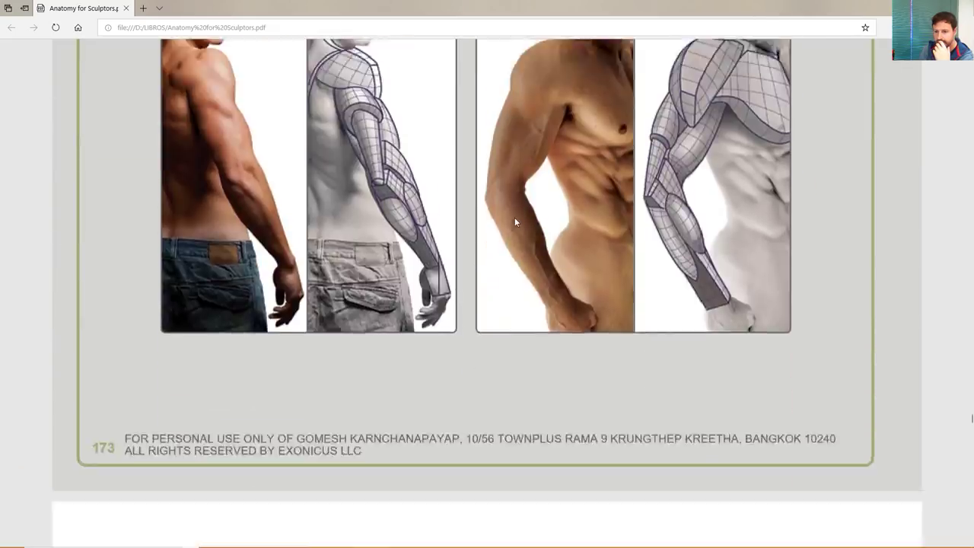
pyautogui.scroll(-5, 515, 223)
pyautogui.scroll(-5, 515, 222)
pyautogui.scroll(-5, 515, 222)
pyautogui.scroll(-5, 515, 219)
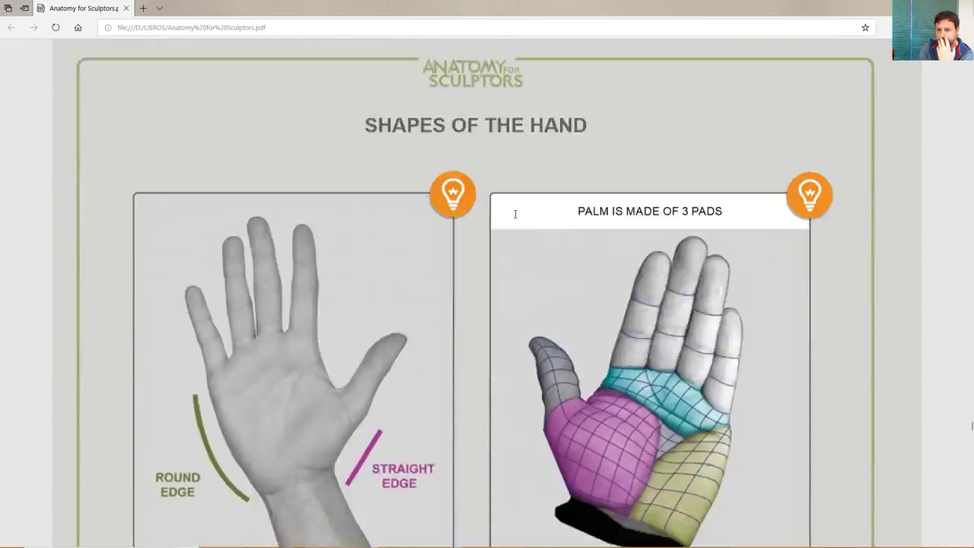
pyautogui.scroll(-5, 514, 218)
pyautogui.scroll(5, 515, 216)
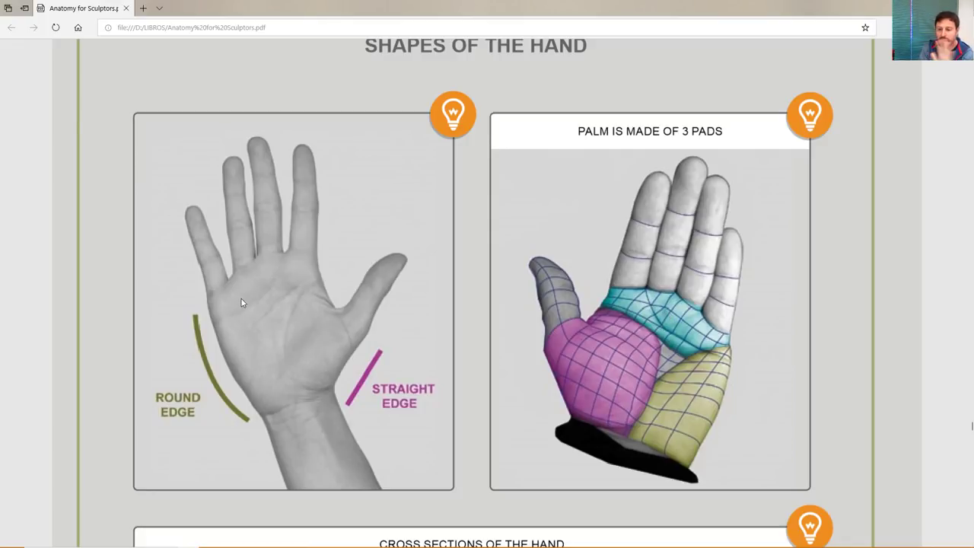
# Scroll until the 'Cross Sections of the Hand' figure, showing each finger's non-round profile, fills the view
pyautogui.scroll(-1, 234, 311)
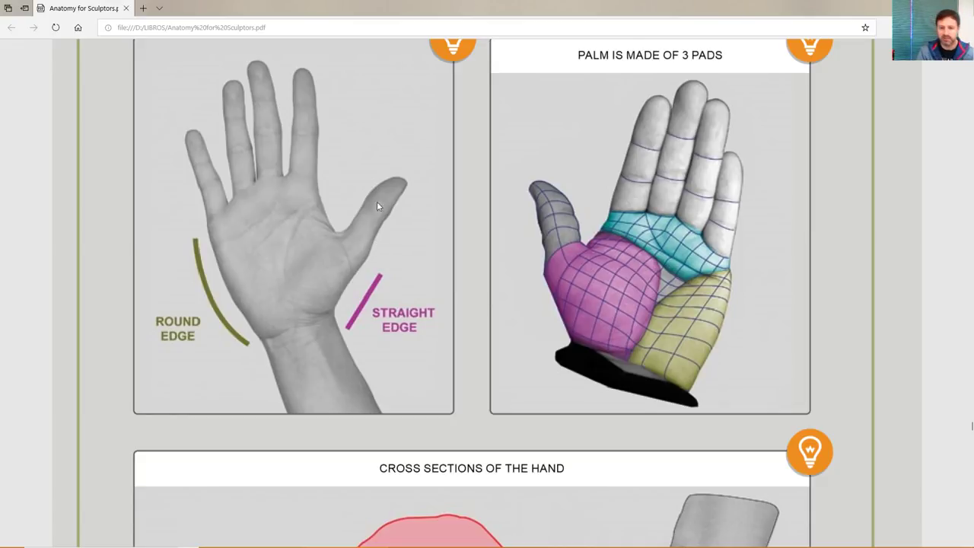
pyautogui.scroll(-3, 404, 242)
pyautogui.scroll(-5, 424, 303)
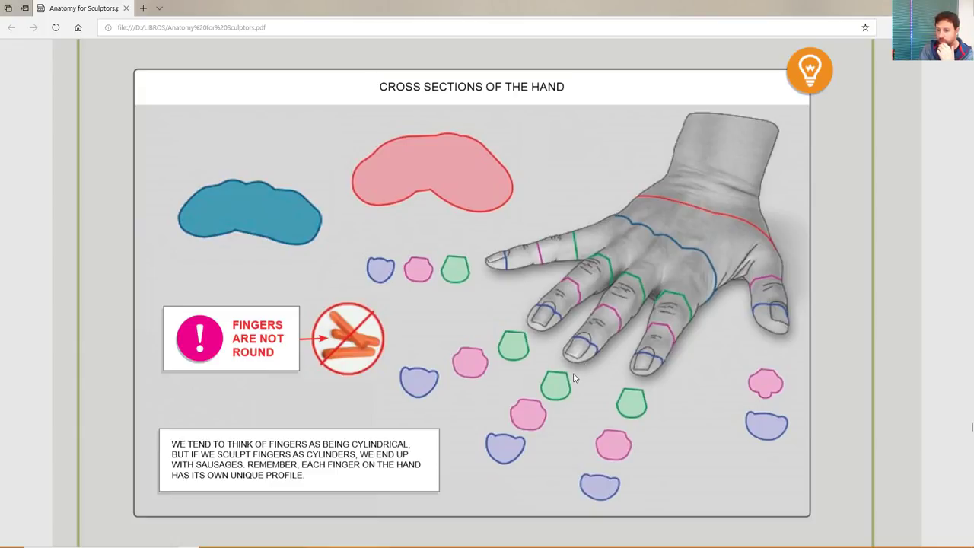
# Scroll through Idealized Hand Proportions to page 178's 75% phalanx and 9+1/4-parts finger-length methods
pyautogui.scroll(-3, 522, 441)
pyautogui.scroll(-5, 498, 350)
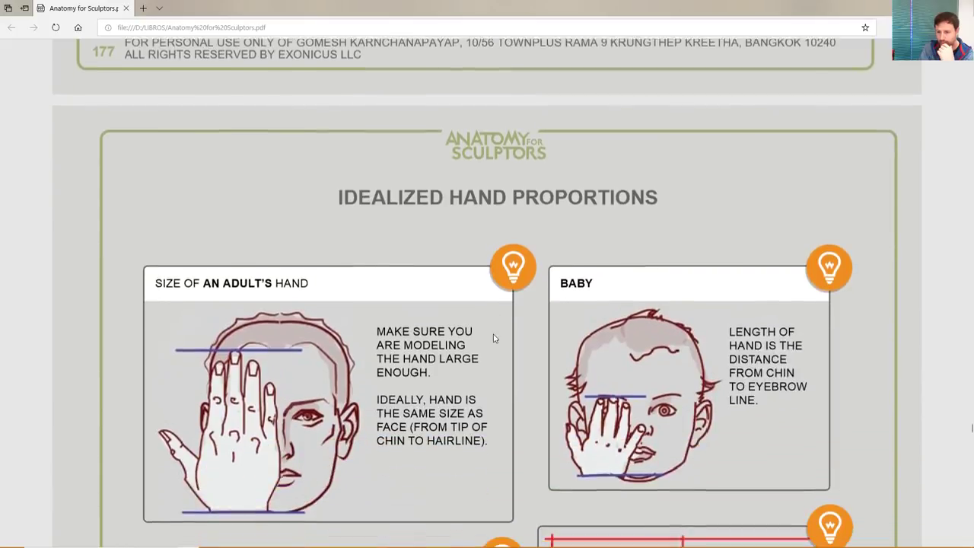
pyautogui.scroll(-3, 493, 337)
pyautogui.scroll(4, 493, 338)
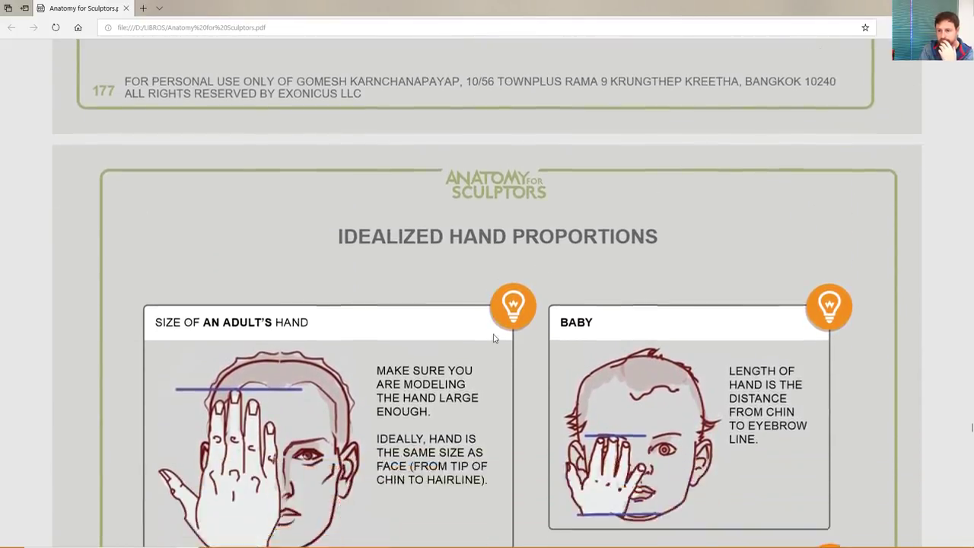
pyautogui.scroll(3, 494, 338)
pyautogui.scroll(2, 574, 230)
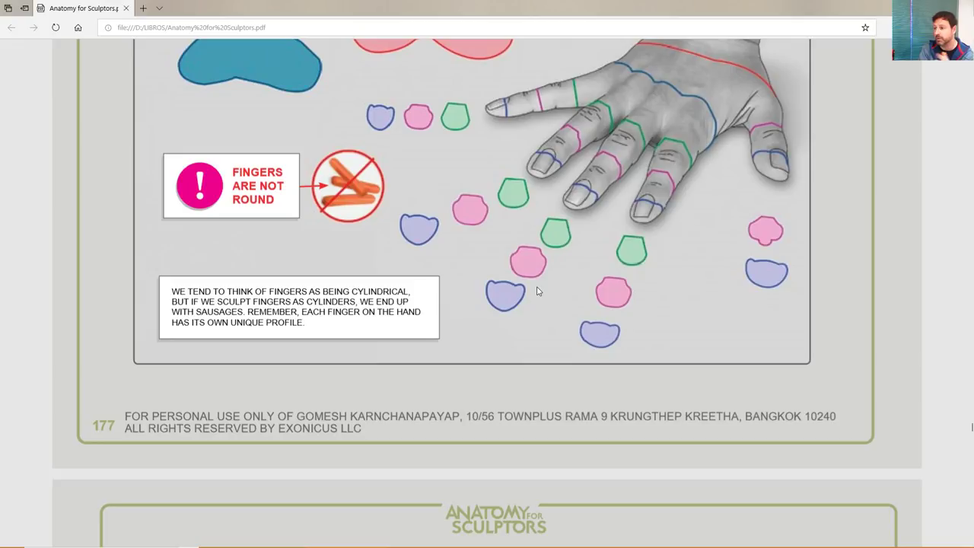
pyautogui.scroll(3, 601, 276)
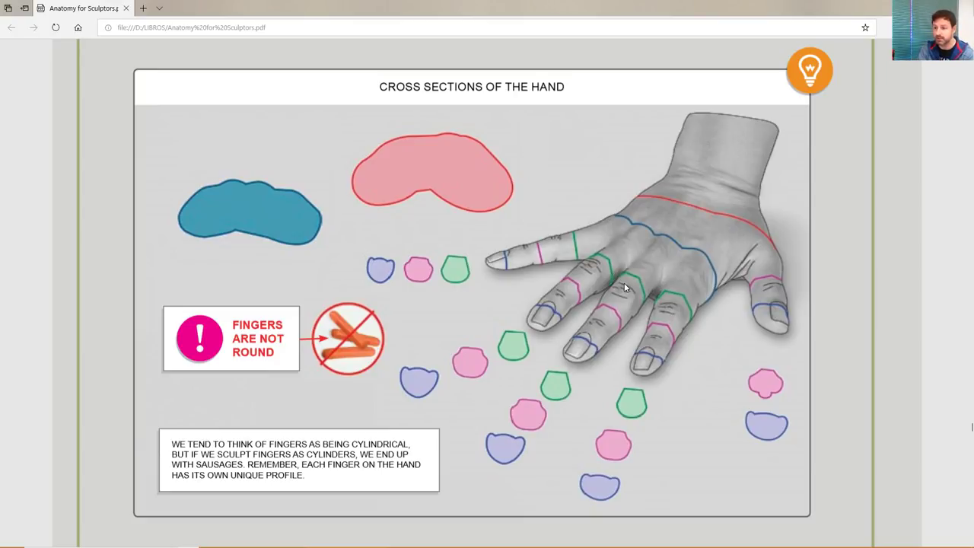
pyautogui.scroll(-3, 576, 271)
pyautogui.scroll(-5, 574, 265)
pyautogui.scroll(-3, 575, 265)
pyautogui.scroll(-2, 575, 265)
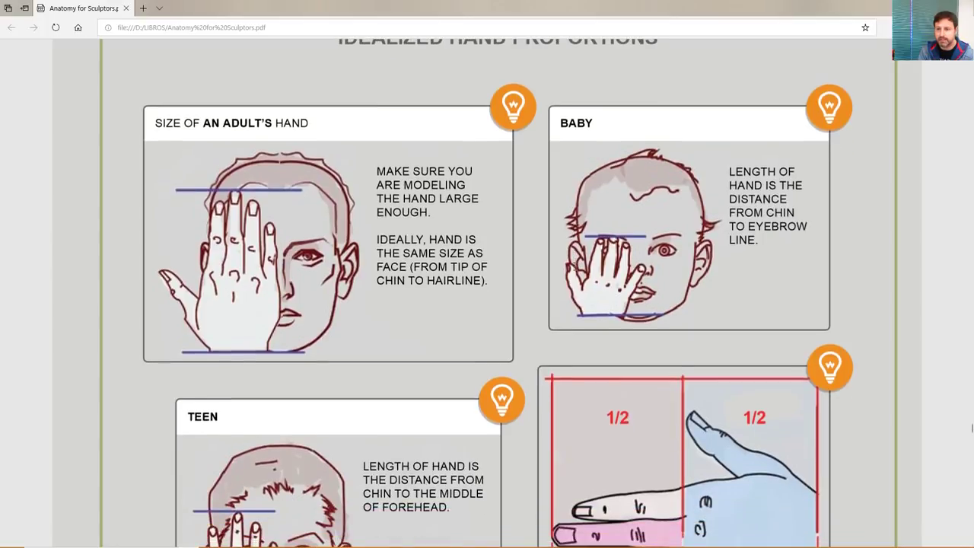
pyautogui.scroll(2, 575, 265)
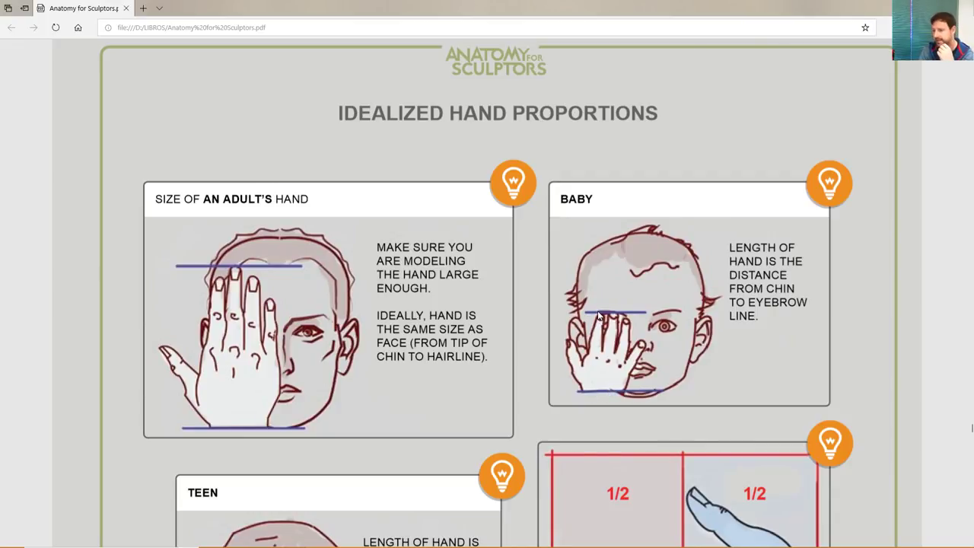
pyautogui.scroll(-4, 365, 358)
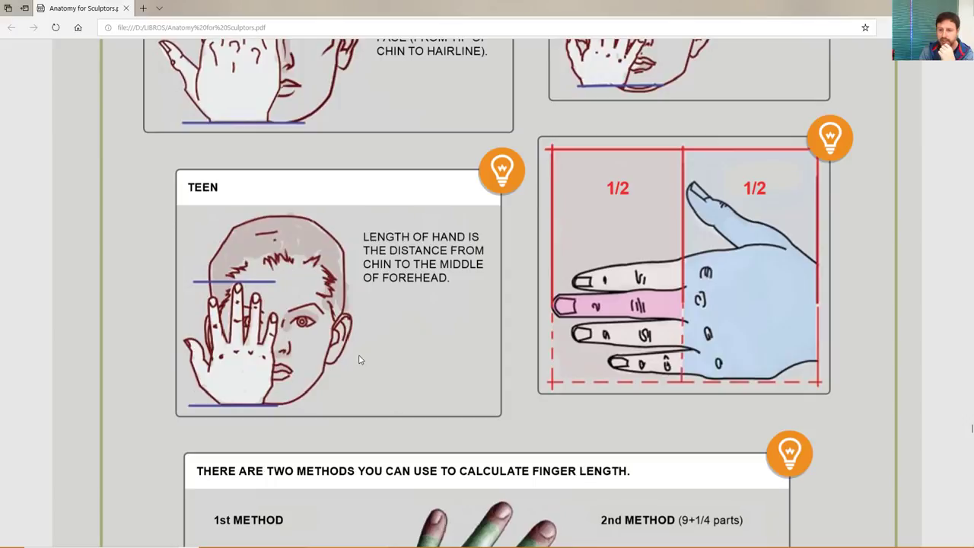
pyautogui.scroll(1, 239, 405)
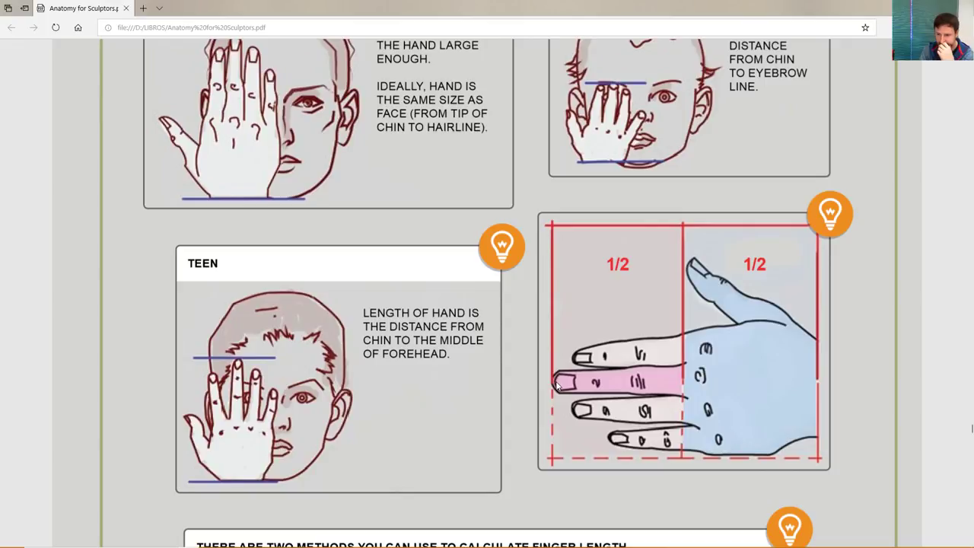
pyautogui.scroll(-5, 567, 382)
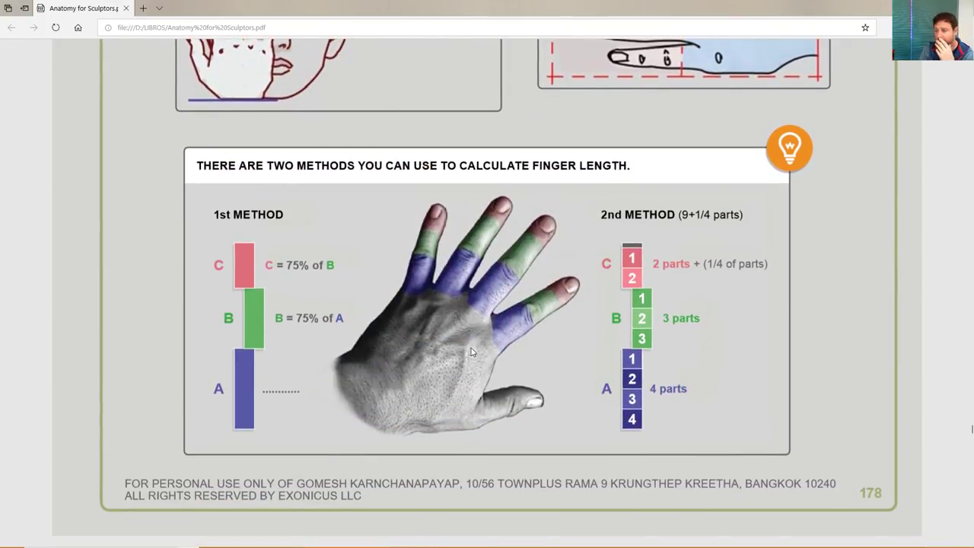
pyautogui.scroll(-2, 362, 257)
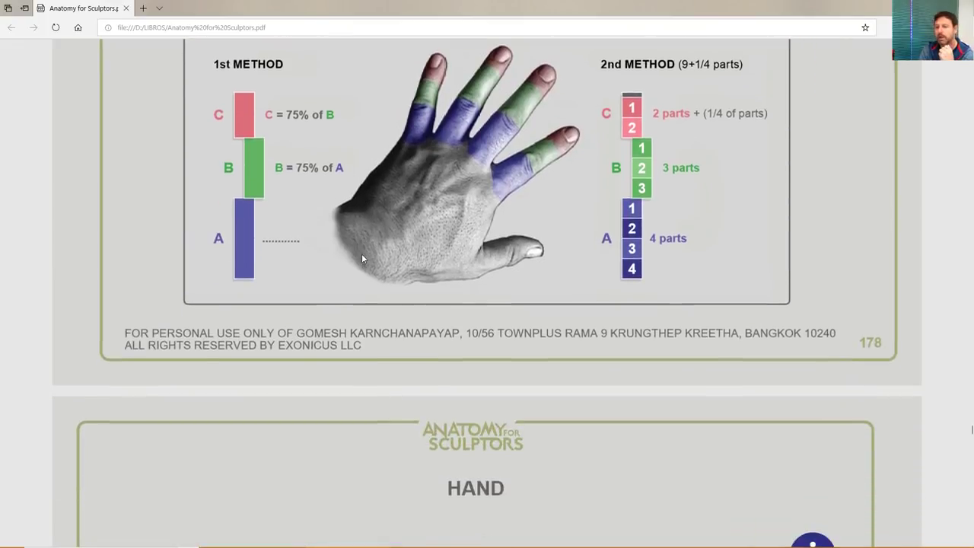
pyautogui.scroll(1, 361, 257)
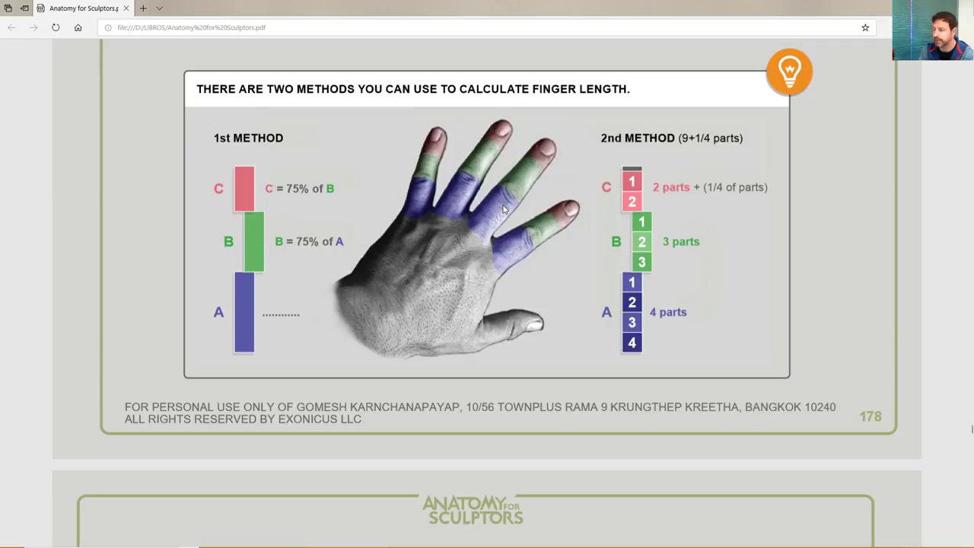
pyautogui.moveTo(540, 545)
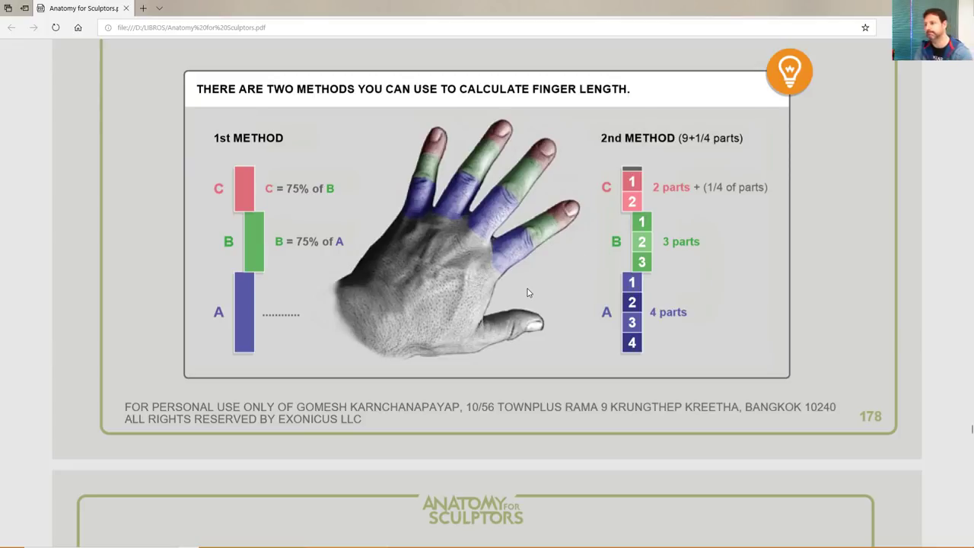
# Scroll below the Finger Lengths diagram to the lightbulb tips about the thumb lacking a middle phalanx
pyautogui.scroll(-4, 510, 283)
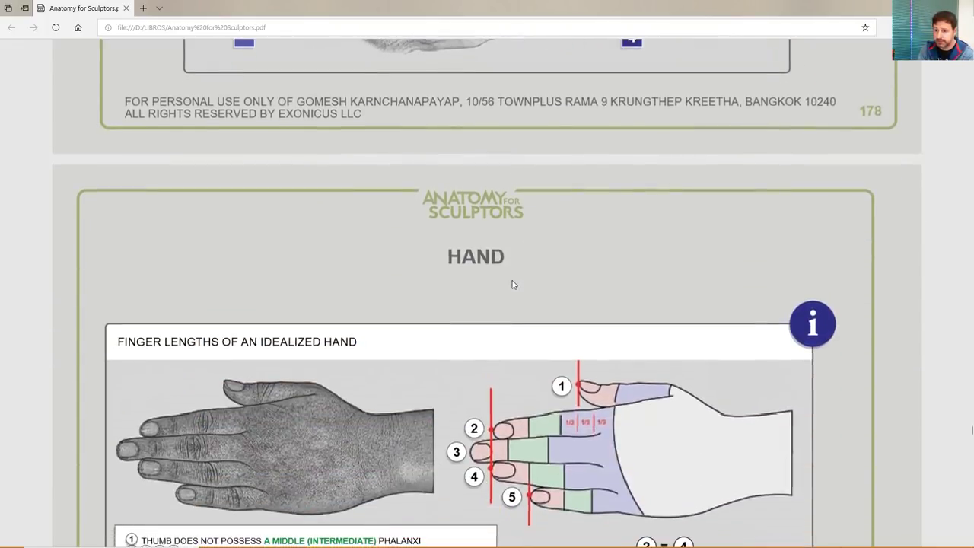
pyautogui.scroll(4, 507, 275)
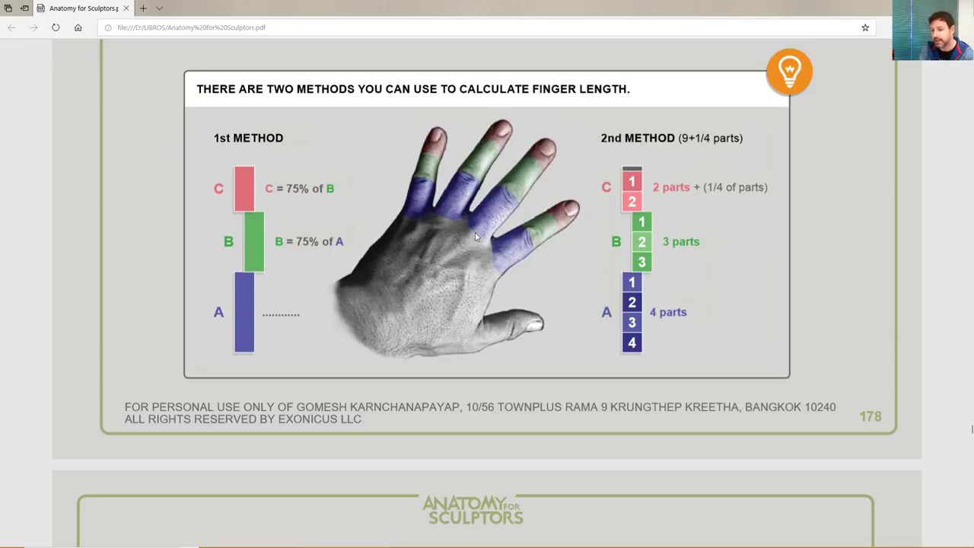
pyautogui.scroll(-5, 533, 275)
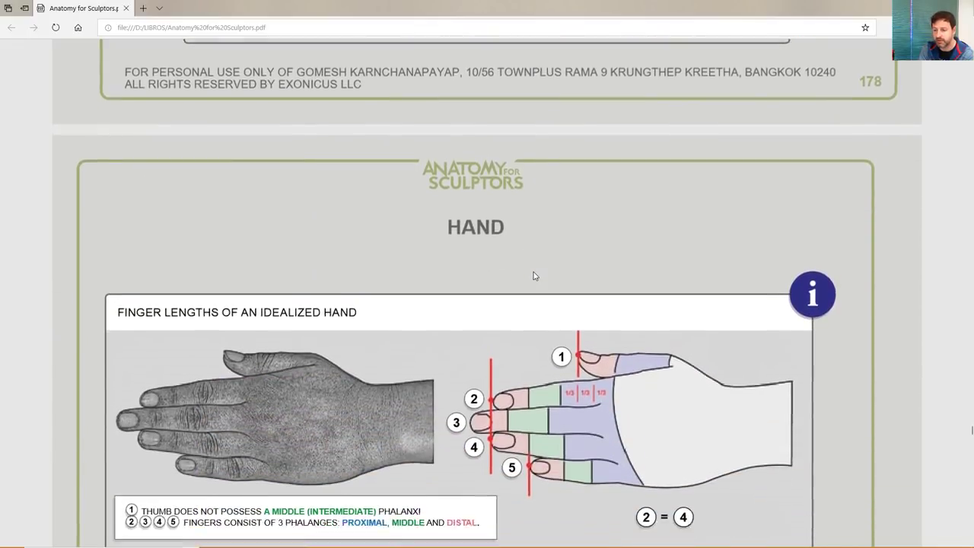
pyautogui.scroll(-2, 534, 275)
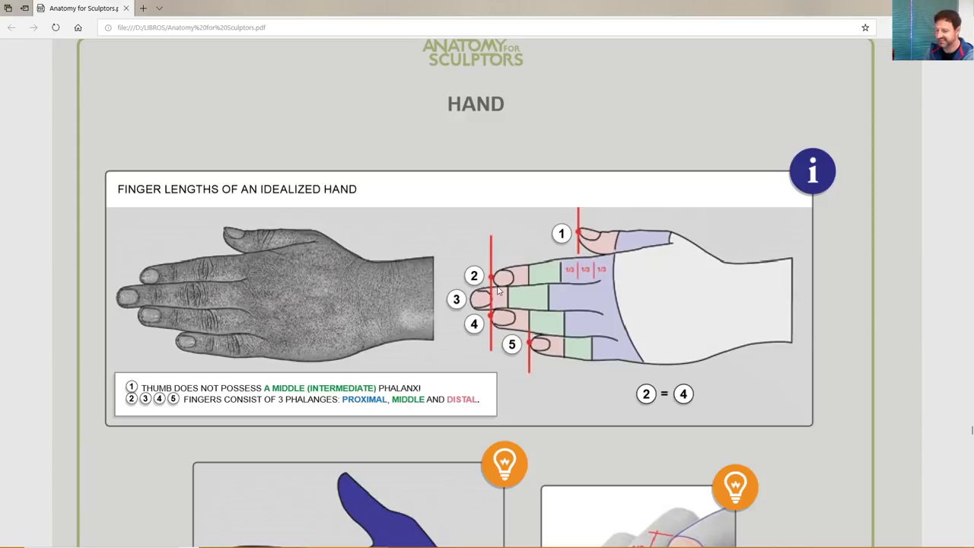
pyautogui.scroll(-2, 579, 324)
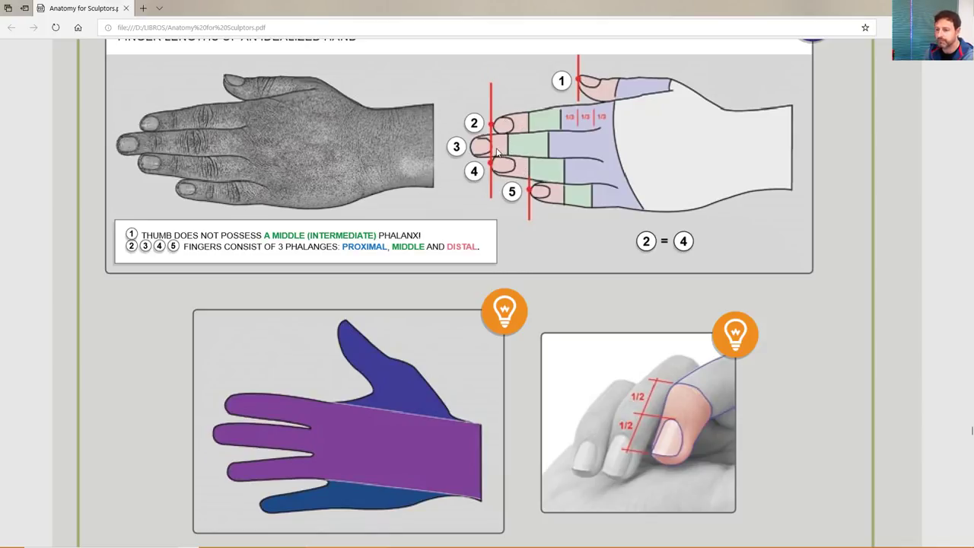
pyautogui.scroll(-1, 575, 280)
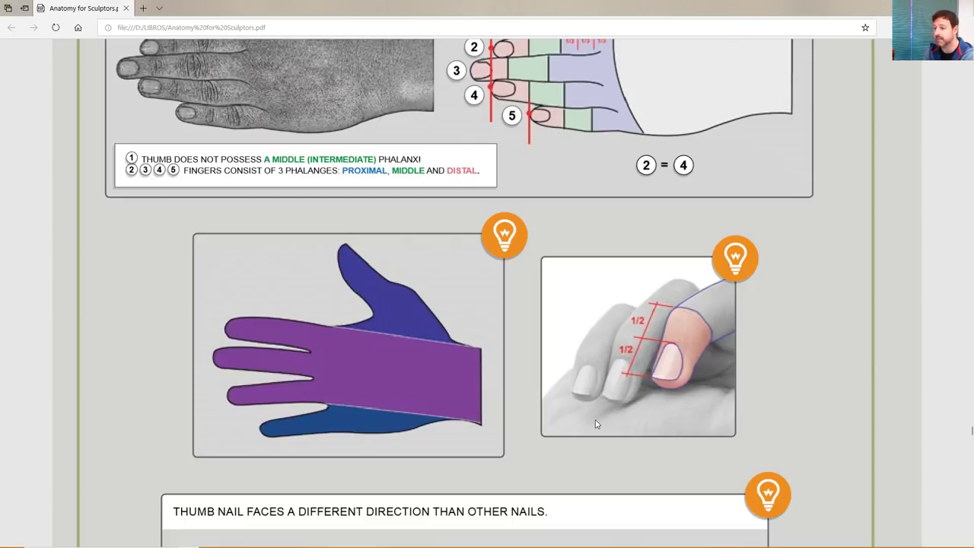
# Scroll past page 179's thumb-nail illustrations to the Shaping Hand and Fingers square-forms tip
pyautogui.scroll(-2, 636, 407)
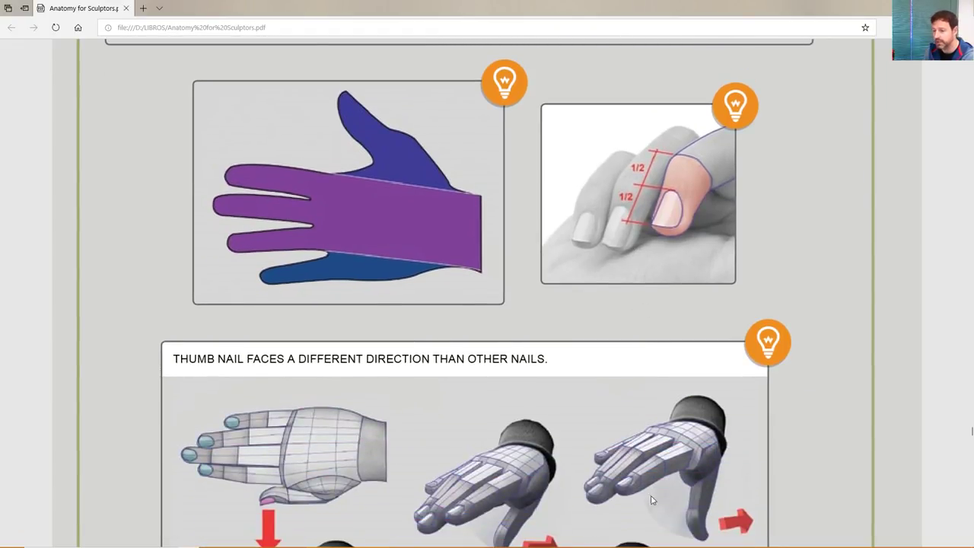
pyautogui.scroll(-5, 479, 403)
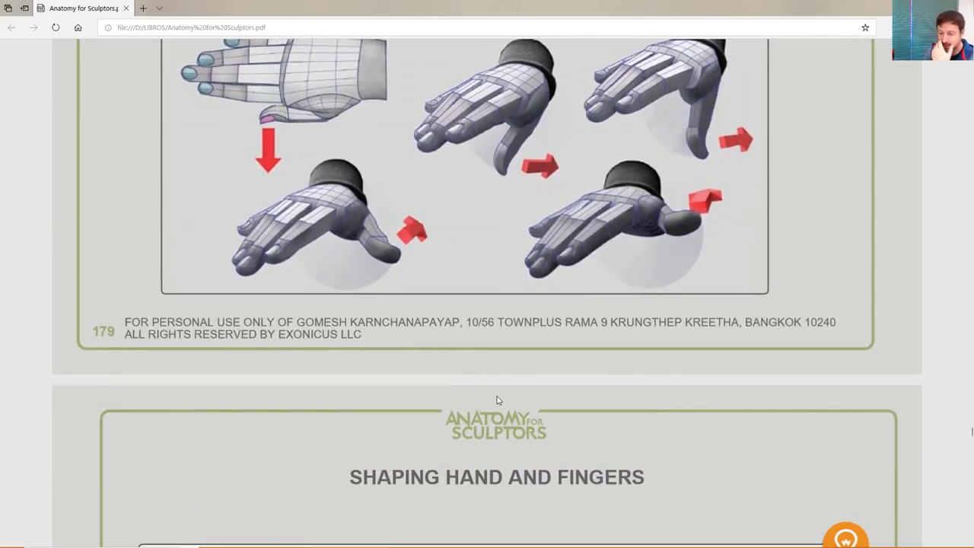
pyautogui.scroll(2, 509, 386)
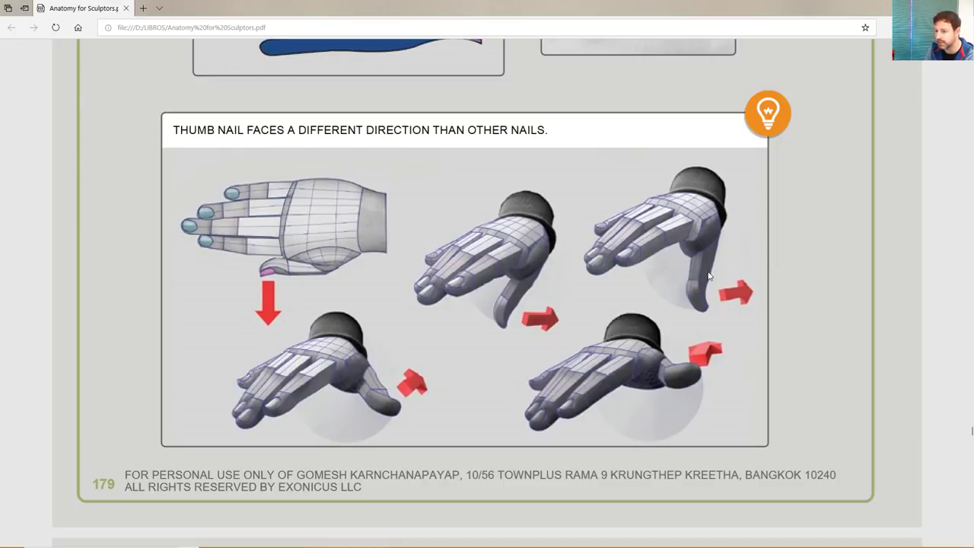
pyautogui.scroll(-5, 520, 301)
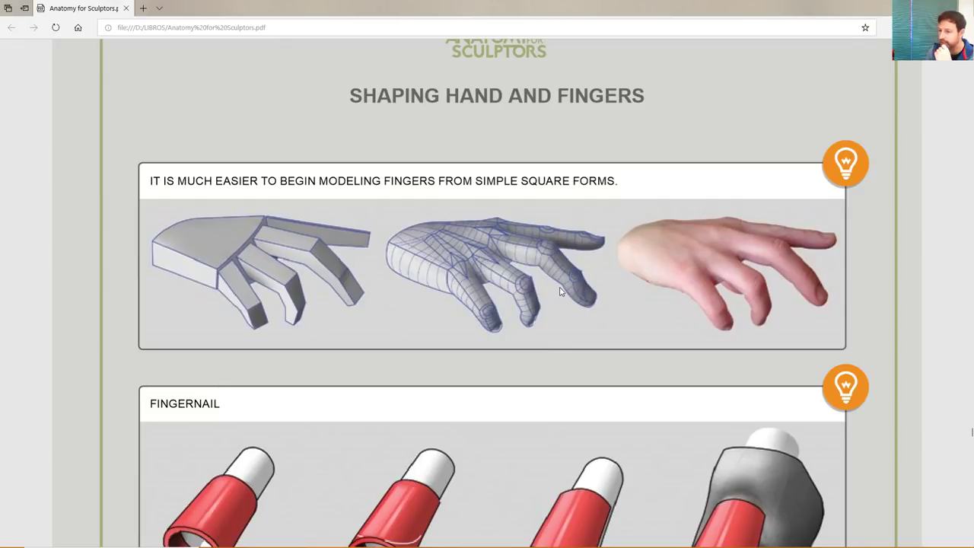
# Scroll until the curved-nail Fingernail figure and the THUMB heading are both visible
pyautogui.scroll(-1, 574, 283)
pyautogui.scroll(-3, 574, 283)
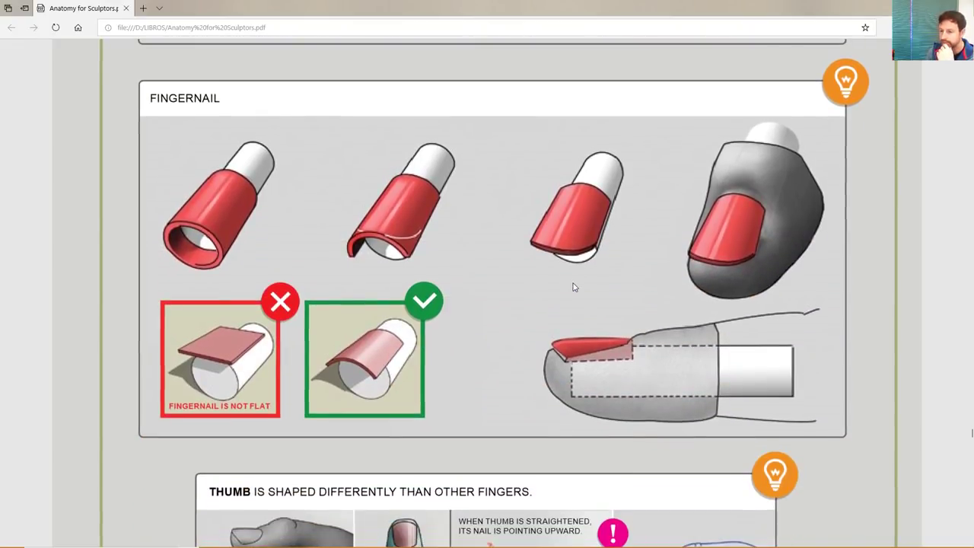
pyautogui.scroll(3, 538, 296)
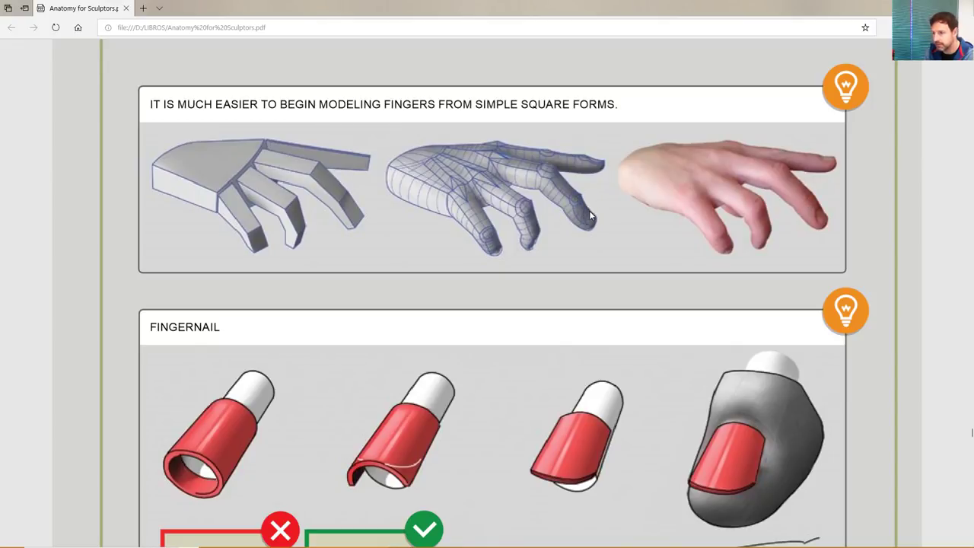
pyautogui.scroll(-3, 648, 398)
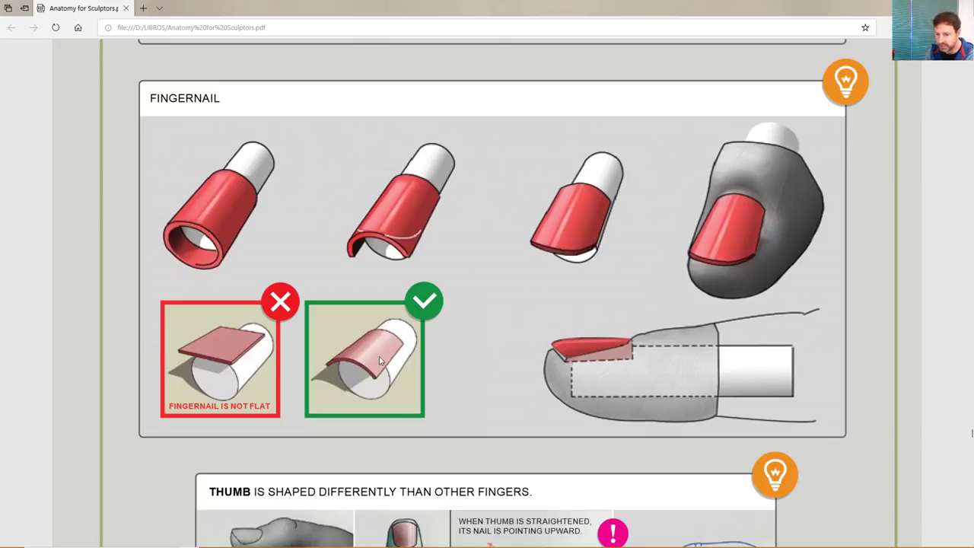
pyautogui.scroll(-2, 379, 356)
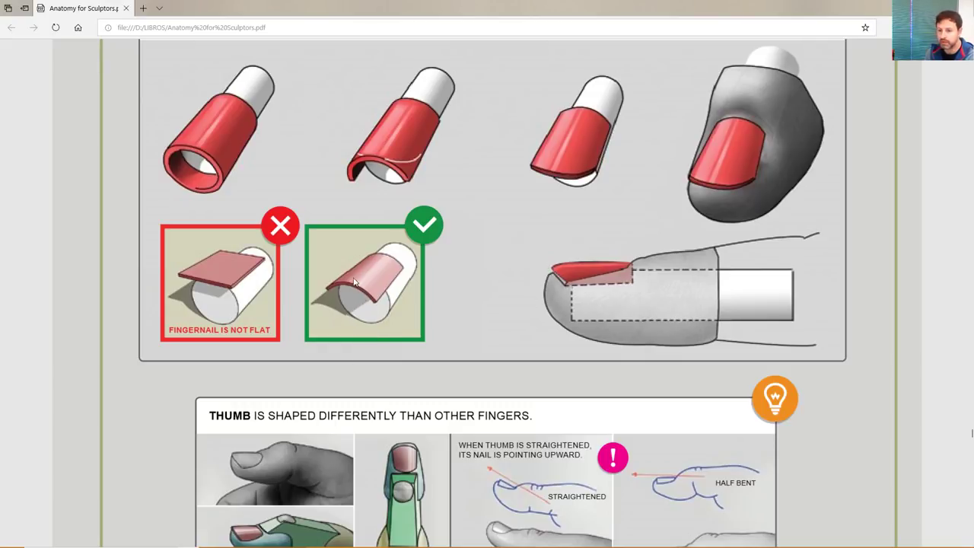
# Scroll past the THUMB panel and page 180 footer to the 40° Ulnar Deviation figure
pyautogui.scroll(-2, 578, 303)
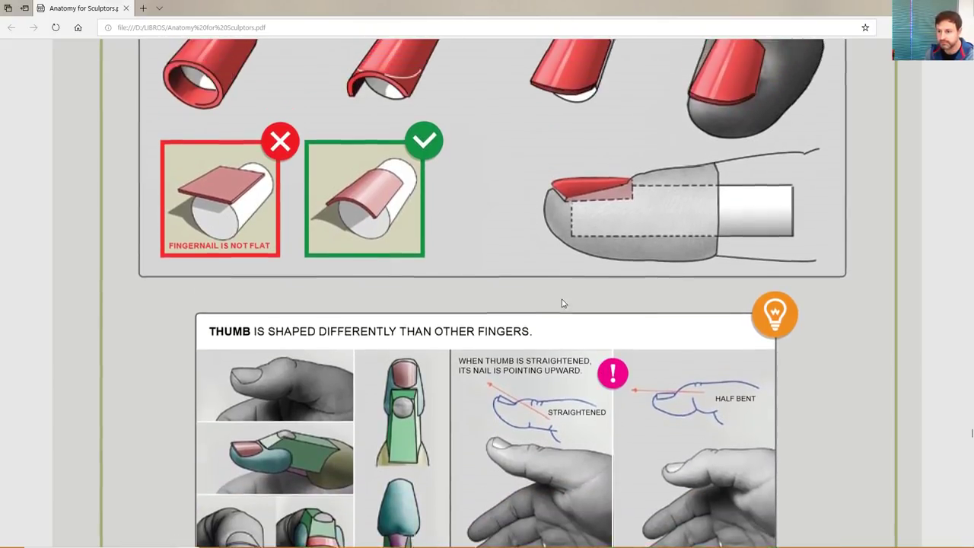
pyautogui.scroll(1, 561, 302)
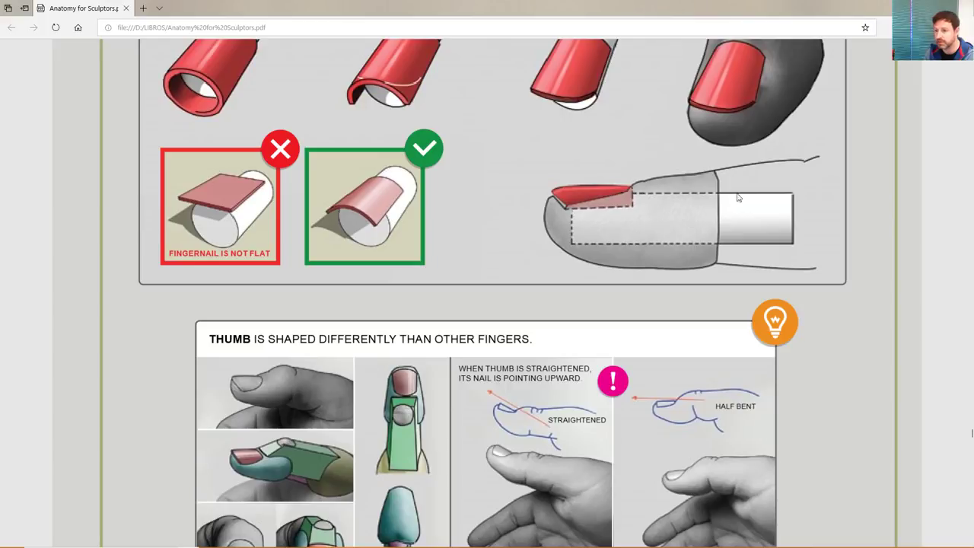
pyautogui.scroll(-1, 617, 257)
pyautogui.scroll(1, 613, 261)
pyautogui.scroll(-4, 562, 262)
pyautogui.scroll(4, 562, 262)
pyautogui.scroll(-2, 677, 243)
pyautogui.scroll(-2, 499, 280)
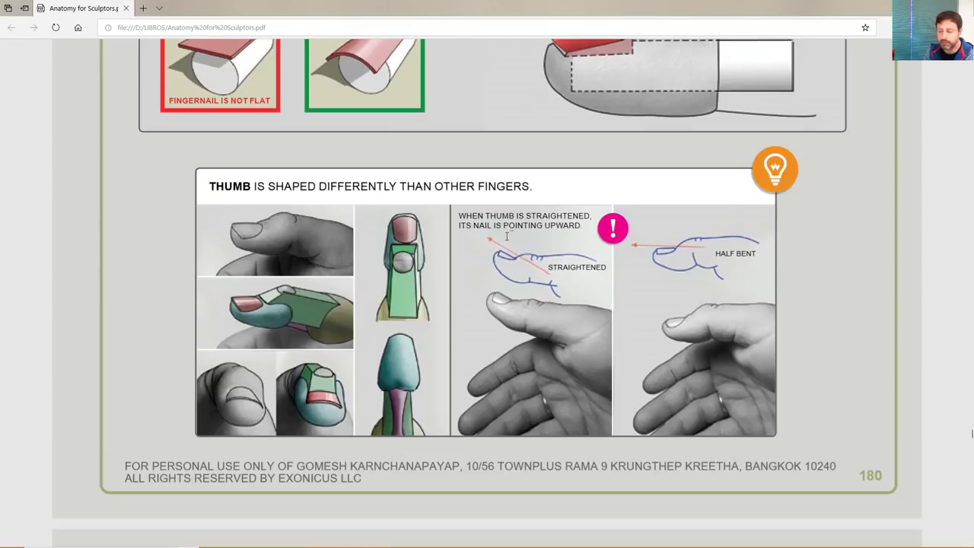
pyautogui.scroll(-1, 365, 244)
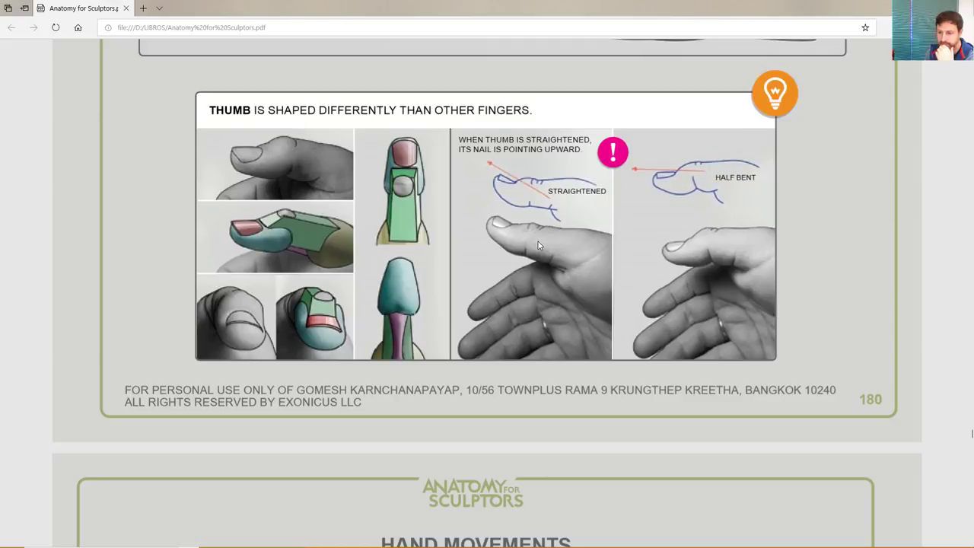
pyautogui.scroll(-3, 538, 242)
# Scroll past page 181's radial deviation warning to the Wrist Positions flexion and extension drawings
pyautogui.scroll(-2, 538, 242)
pyautogui.scroll(-1, 538, 241)
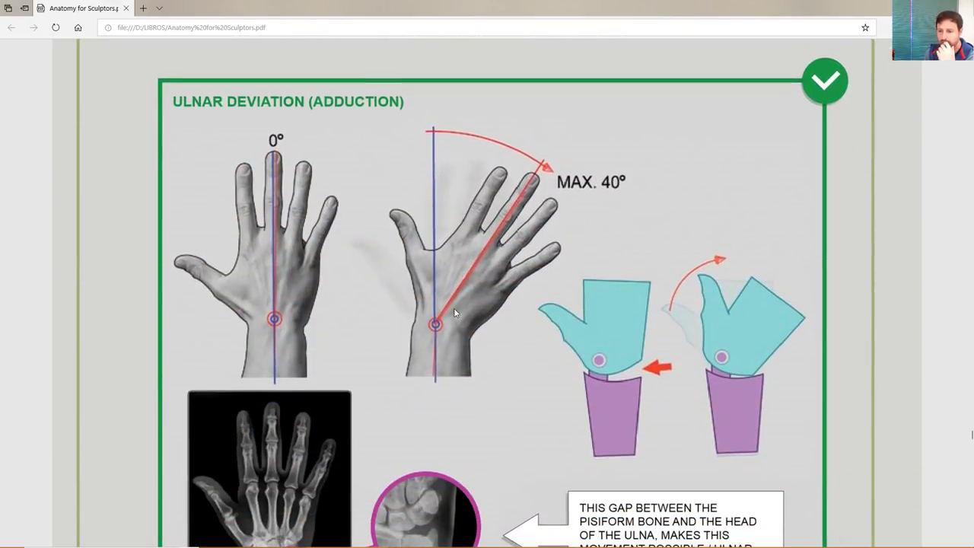
pyautogui.scroll(-3, 392, 363)
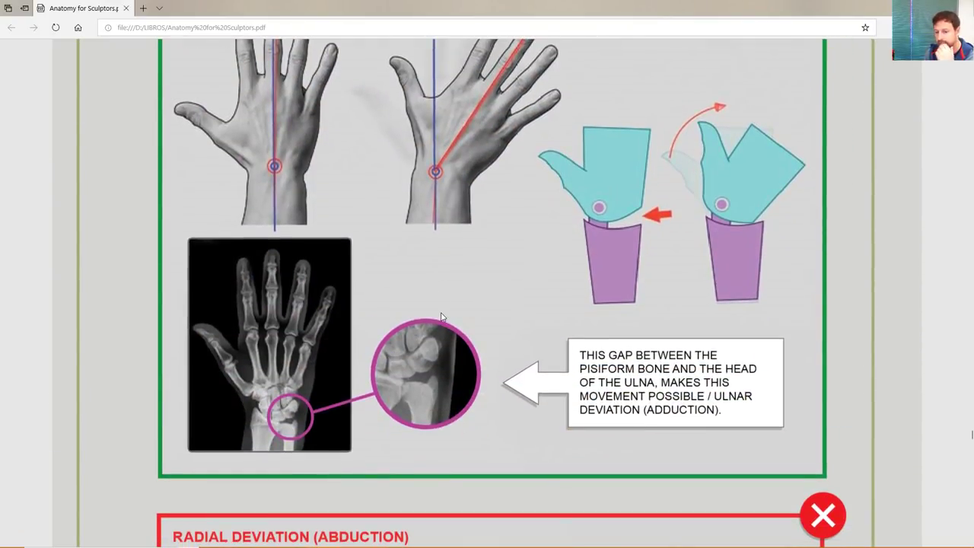
pyautogui.scroll(2, 434, 279)
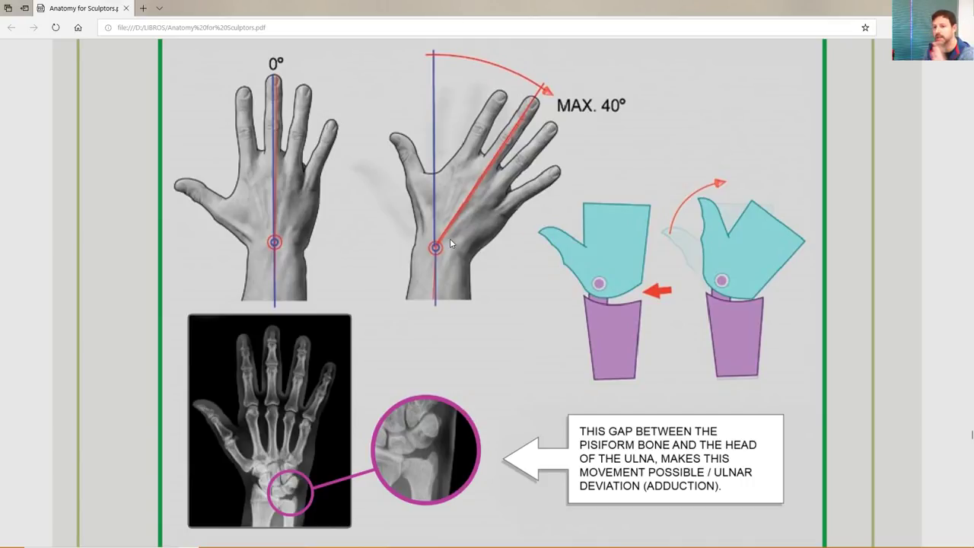
pyautogui.scroll(-5, 450, 242)
pyautogui.scroll(-5, 449, 242)
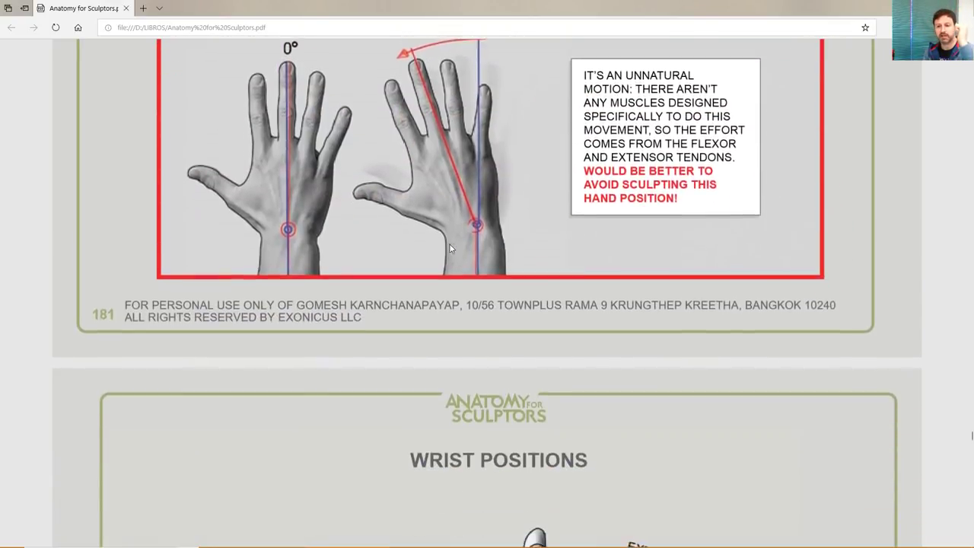
pyautogui.scroll(-5, 450, 248)
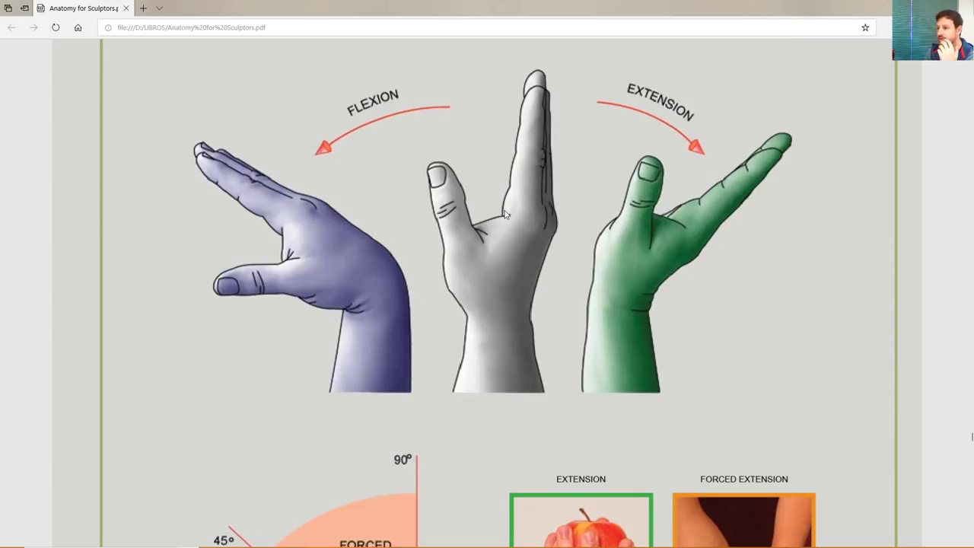
pyautogui.scroll(-5, 506, 216)
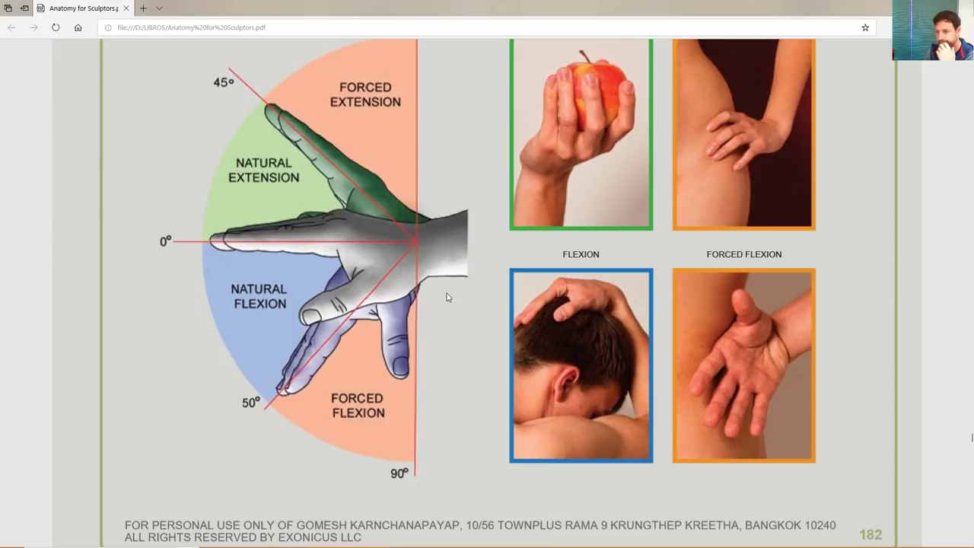
pyautogui.scroll(1, 447, 293)
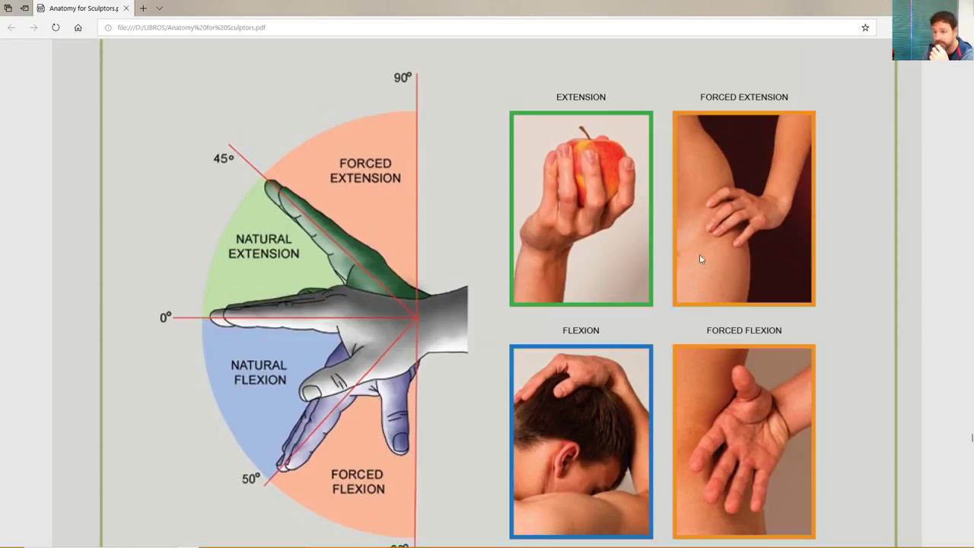
# Scroll back up past Radial Deviation to the Ulnar Deviation X-ray explaining the pisiform–ulna gap
pyautogui.scroll(5, 681, 258)
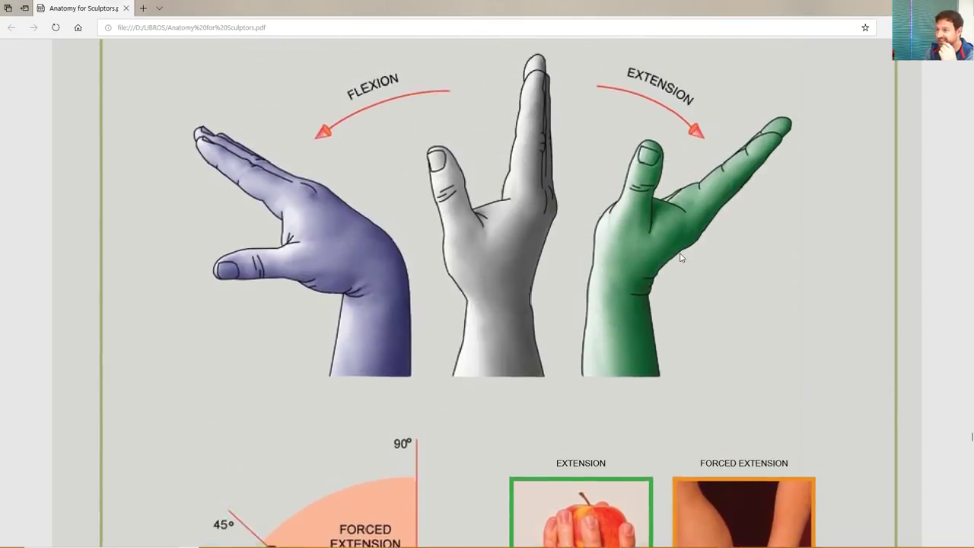
pyautogui.scroll(6, 681, 258)
pyautogui.scroll(2, 681, 251)
pyautogui.scroll(3, 682, 245)
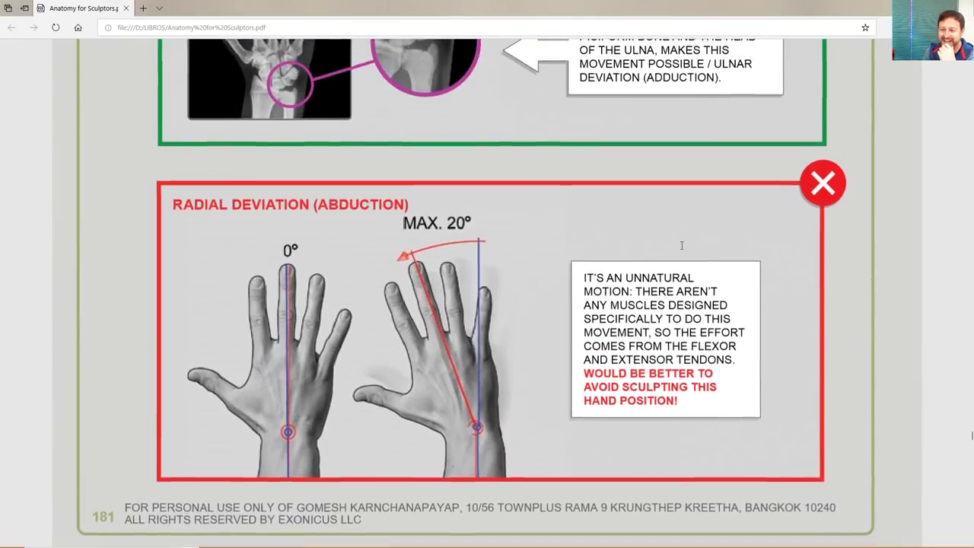
pyautogui.scroll(1, 681, 245)
pyautogui.scroll(-2, 535, 283)
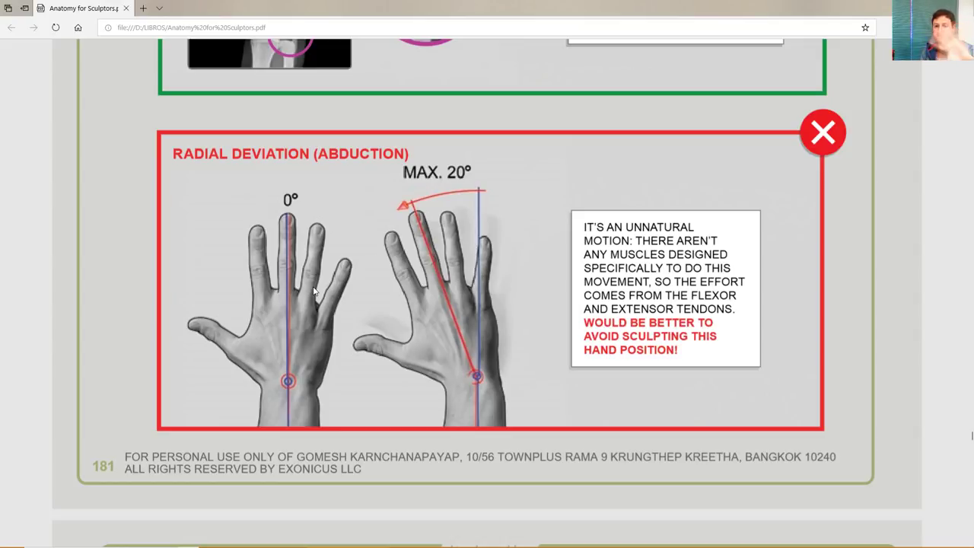
pyautogui.scroll(-4, 313, 288)
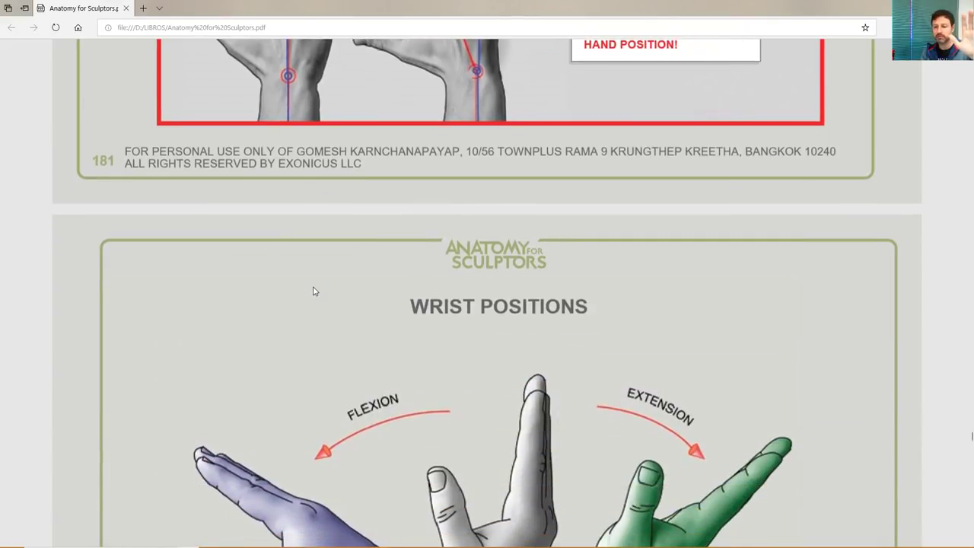
pyautogui.scroll(7, 315, 289)
pyautogui.scroll(5, 333, 292)
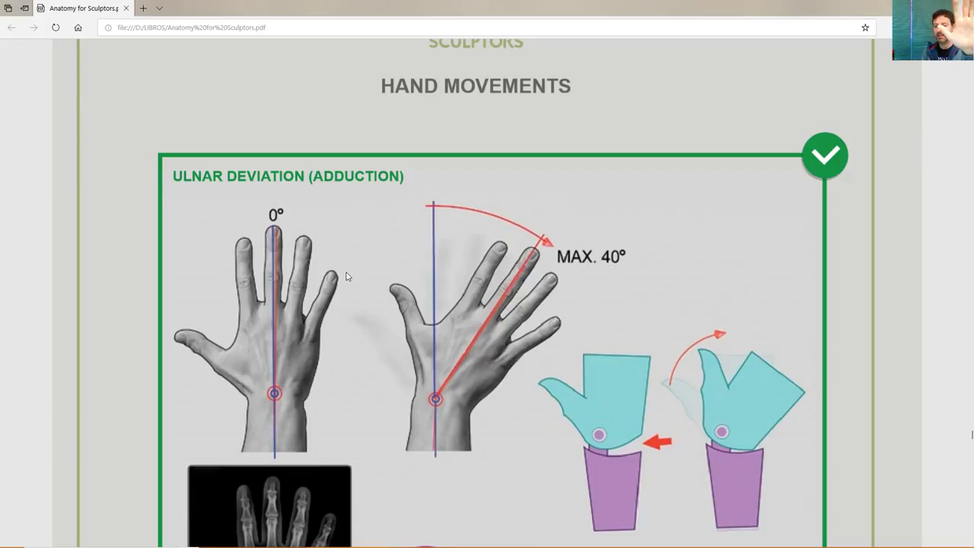
pyautogui.scroll(-3, 349, 281)
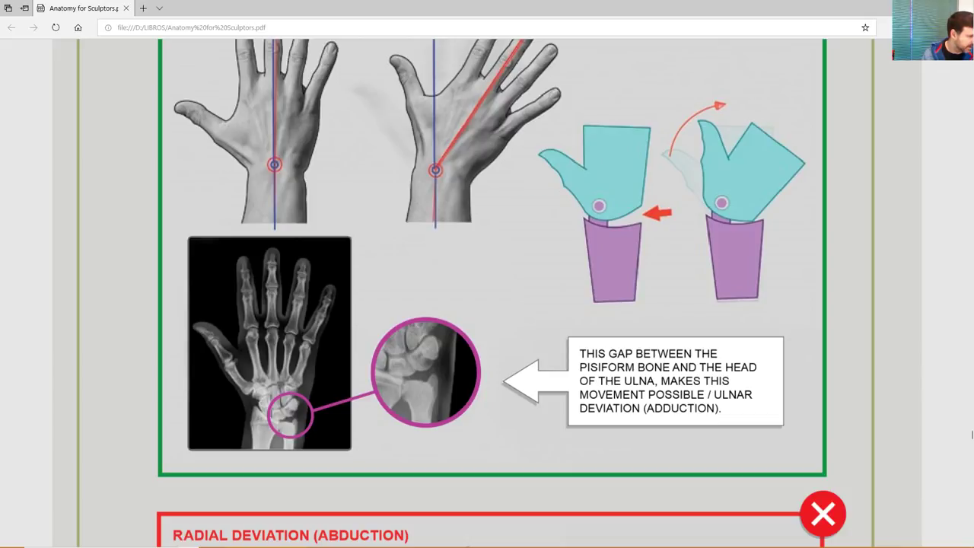
# Switch to Chrome's hand X-ray image results and preview the second result
pyautogui.hotkey('alt', 'Tab')
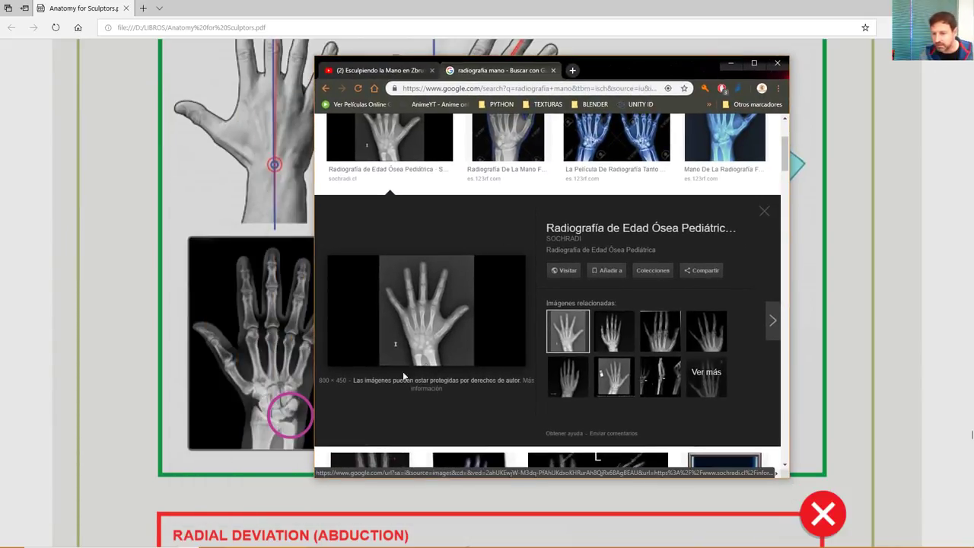
pyautogui.scroll(3, 489, 258)
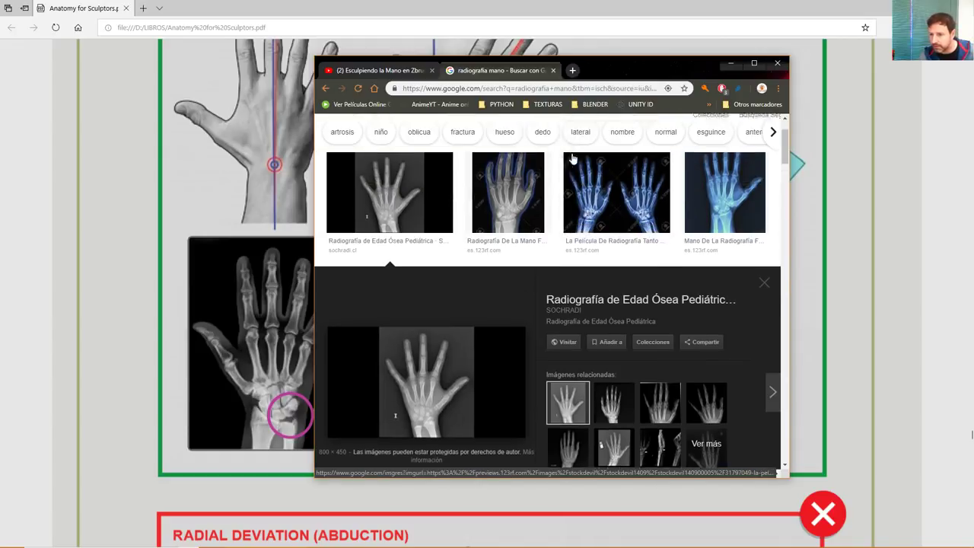
pyautogui.click(489, 258)
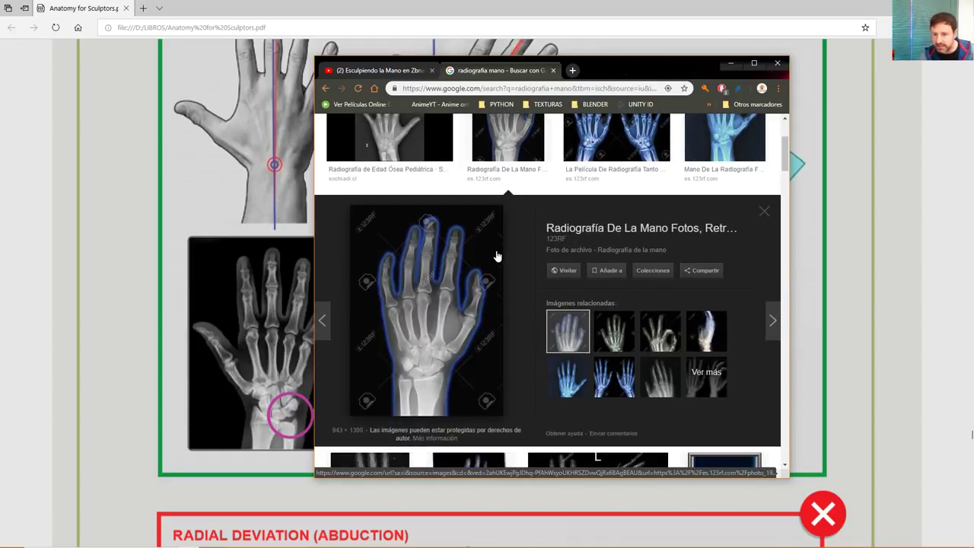
# Enlarge the blue-outlined hand X-ray to study the wrist, then bring the anatomy PDF back
pyautogui.scroll(2, 517, 185)
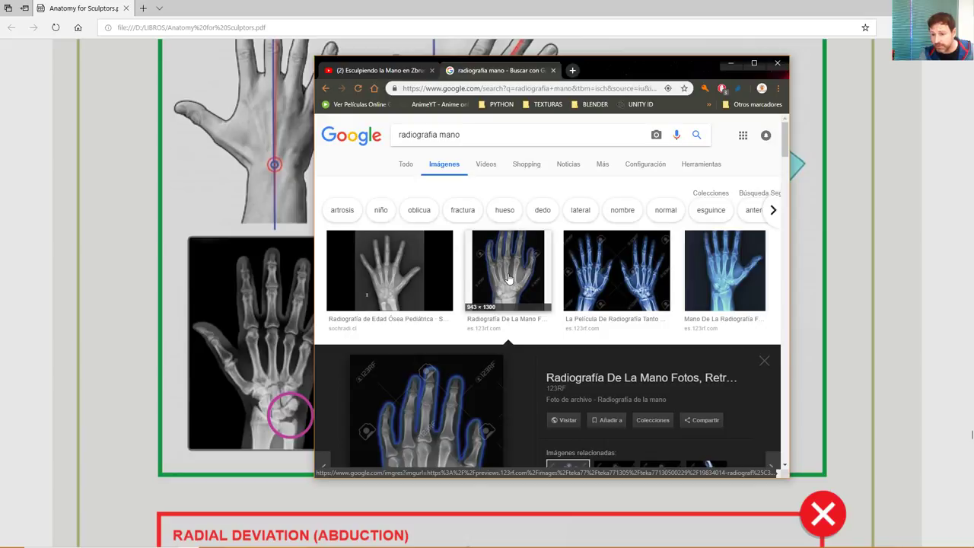
pyautogui.keyDown('ctrl'); pyautogui.scroll(2, 387, 275); pyautogui.keyUp('ctrl')
pyautogui.scroll(-1, 396, 281)
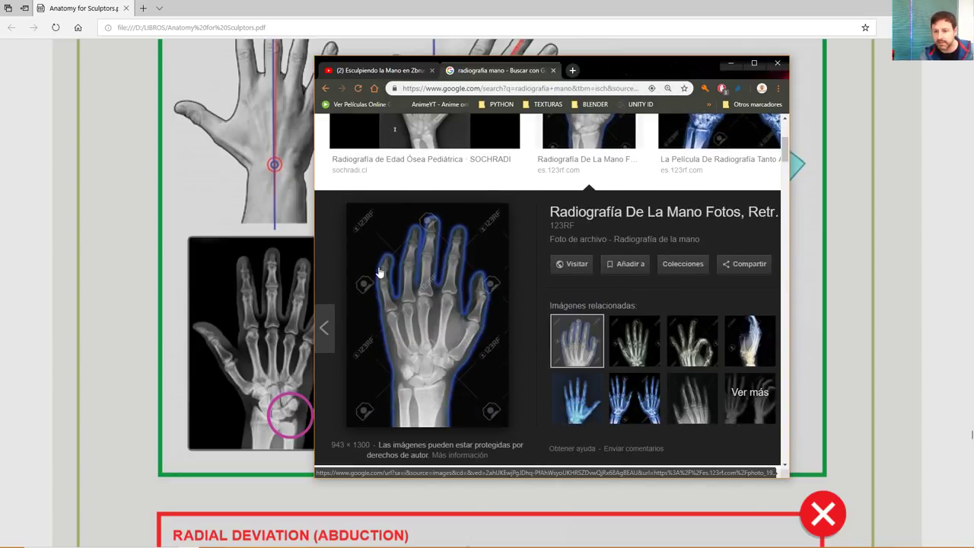
pyautogui.keyDown('ctrl'); pyautogui.scroll(4, 450, 326); pyautogui.keyUp('ctrl')
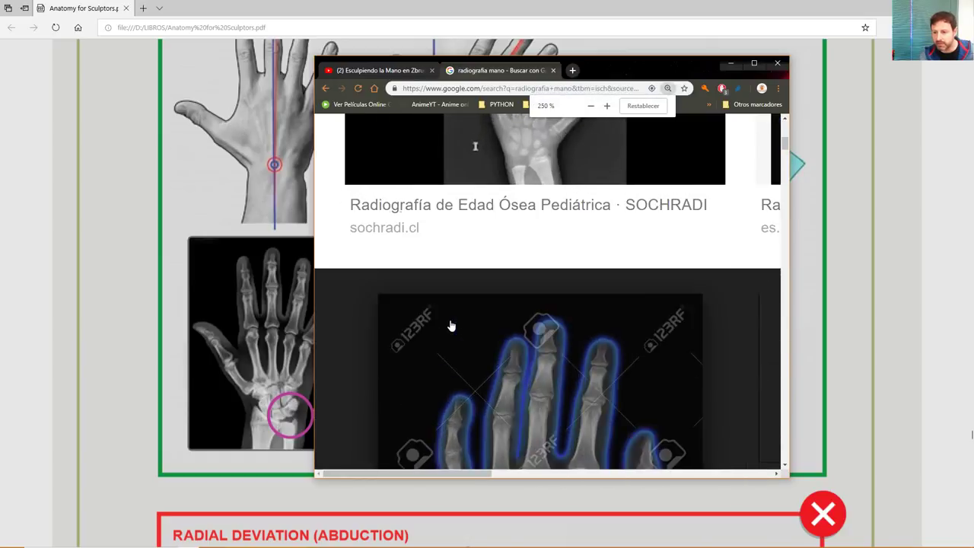
pyautogui.click(450, 325)
pyautogui.scroll(-3, 543, 330)
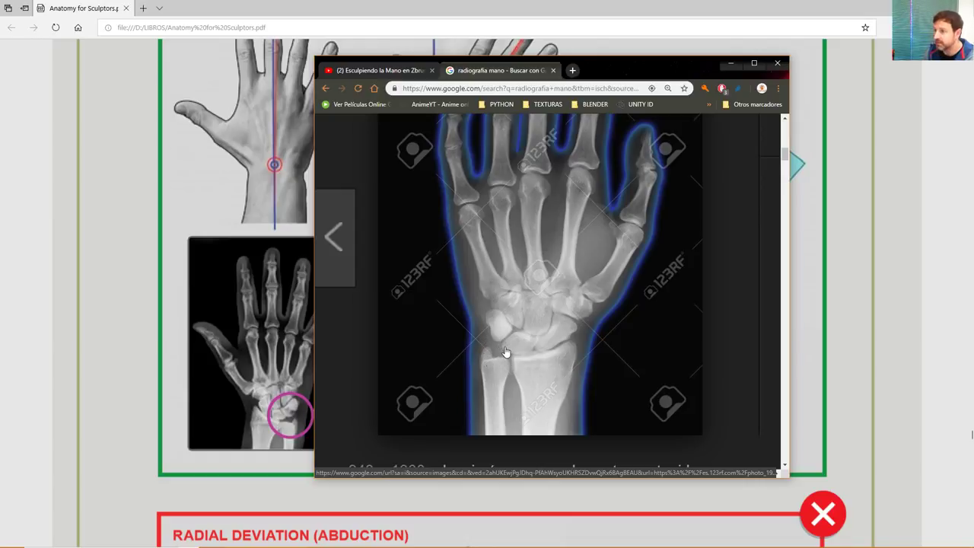
pyautogui.click(110, 236)
# Read page 181's ulnar and radial deviation sections, continuing to page 182's 45° extension / 50° flexion chart
pyautogui.scroll(2, 483, 271)
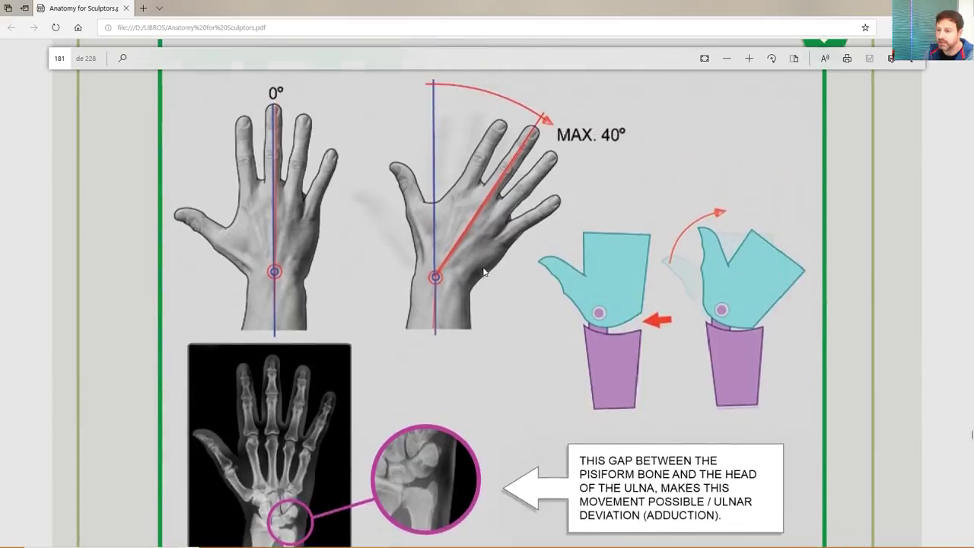
pyautogui.scroll(1, 483, 271)
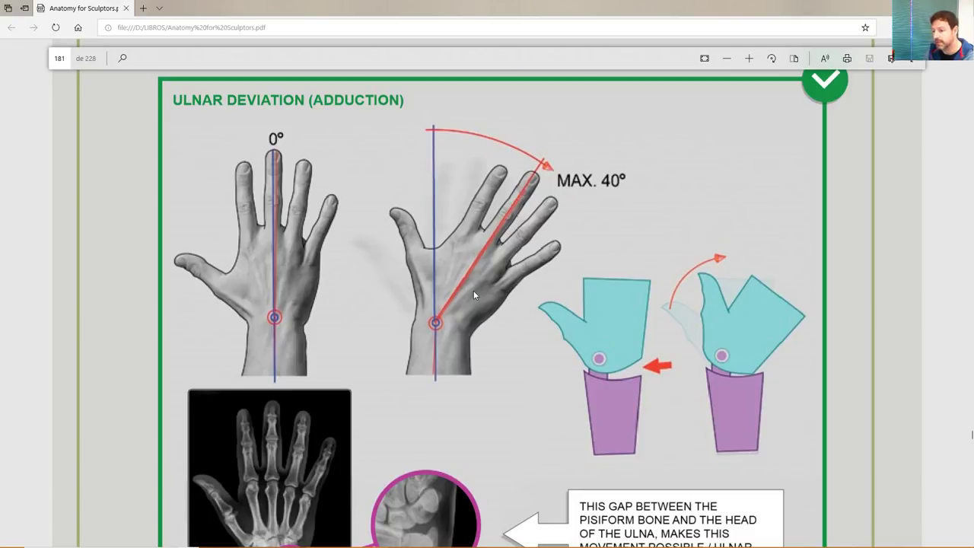
pyautogui.scroll(-2, 539, 285)
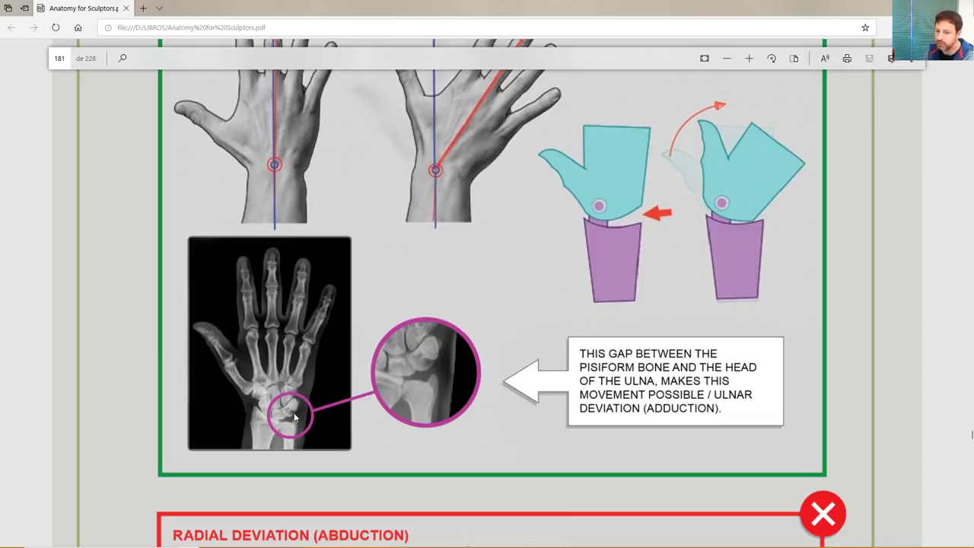
pyautogui.scroll(-3, 461, 337)
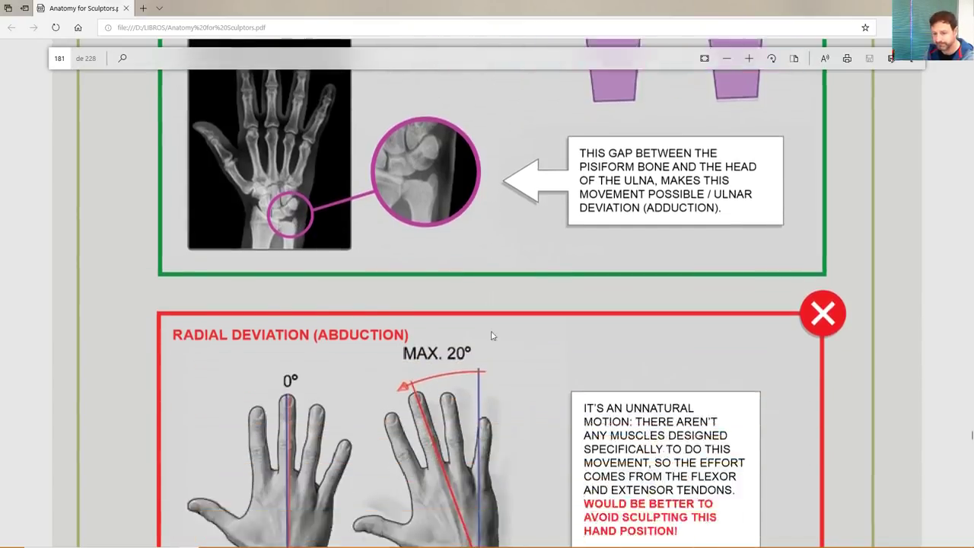
pyautogui.scroll(-3, 491, 338)
pyautogui.scroll(4, 472, 301)
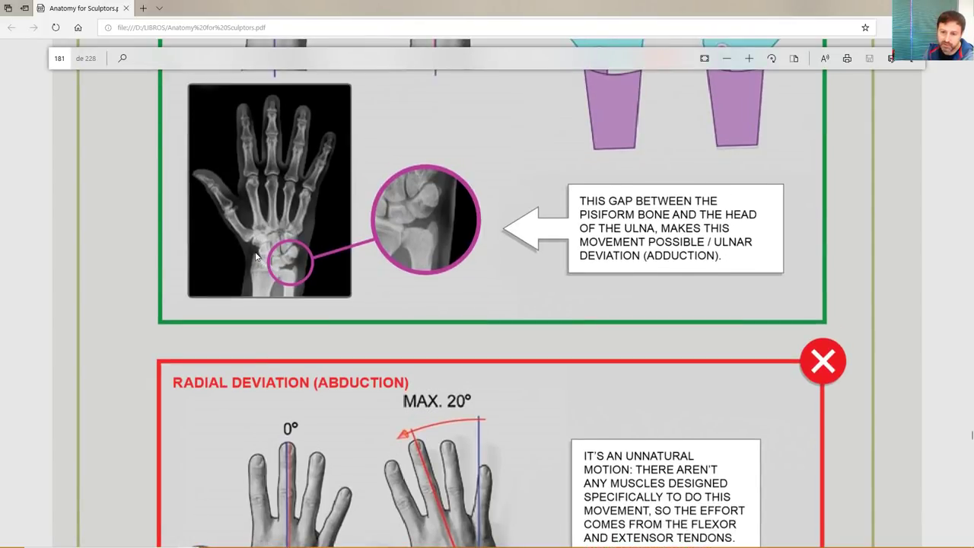
pyautogui.scroll(-2, 463, 325)
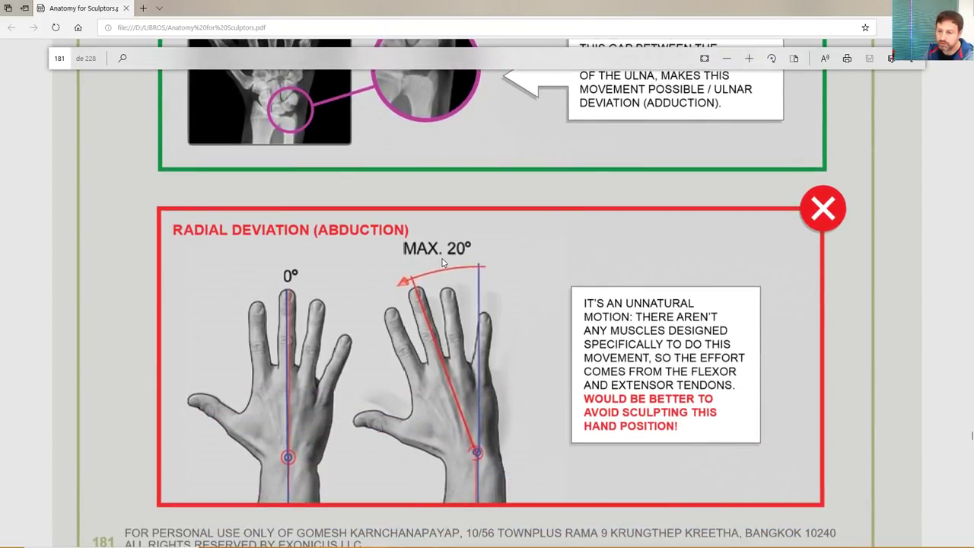
pyautogui.scroll(3, 426, 272)
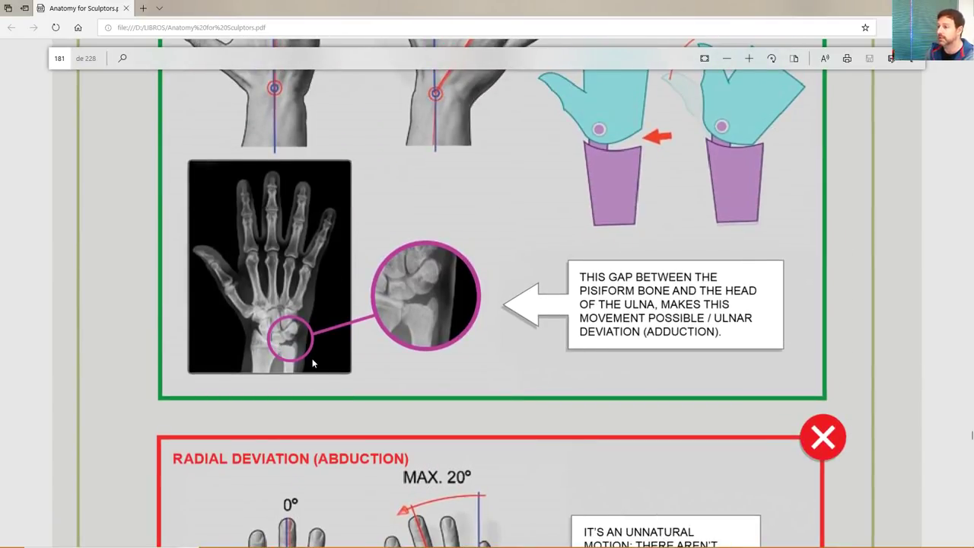
pyautogui.scroll(-5, 498, 298)
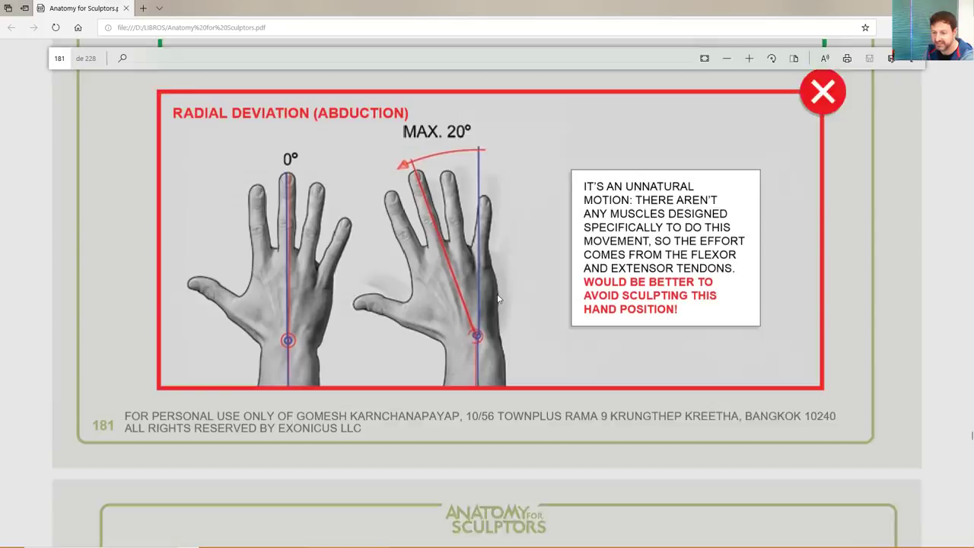
pyautogui.scroll(-3, 498, 298)
pyautogui.scroll(-2, 499, 298)
pyautogui.scroll(-7, 498, 298)
# Continue to page 183's Creases and Gaps of Fingers, comparing rounded finger bases with V-shaped gaps
pyautogui.scroll(-1, 499, 297)
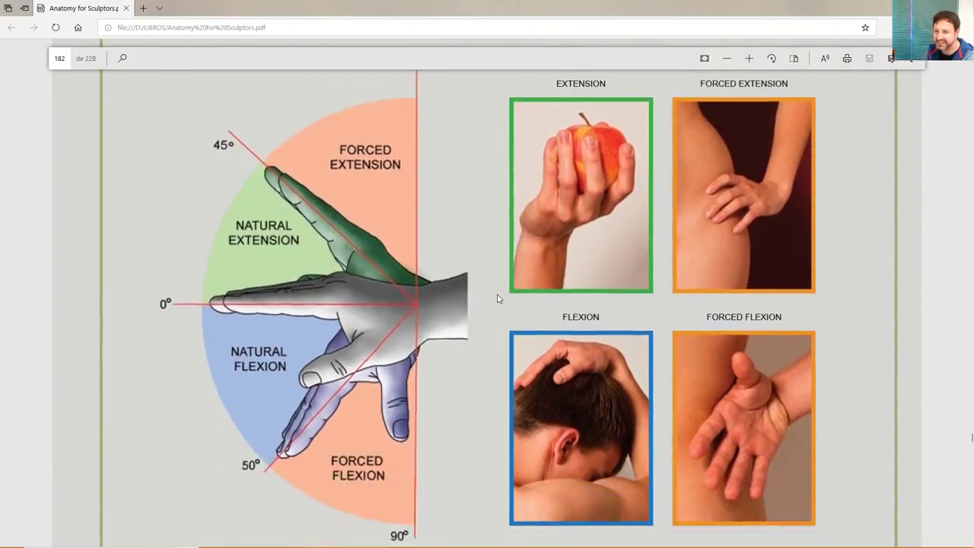
pyautogui.scroll(-7, 499, 295)
pyautogui.scroll(-2, 499, 295)
pyautogui.scroll(1, 498, 295)
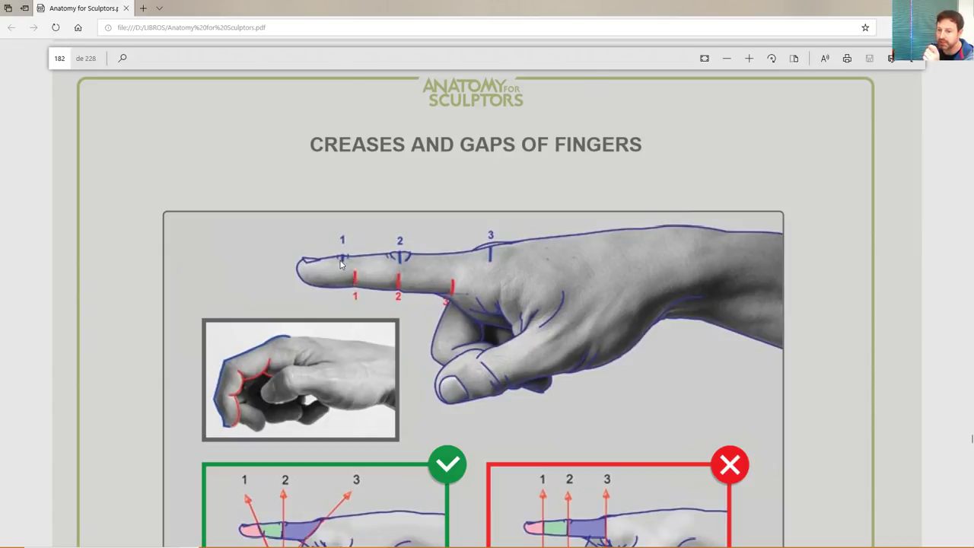
pyautogui.scroll(-3, 522, 339)
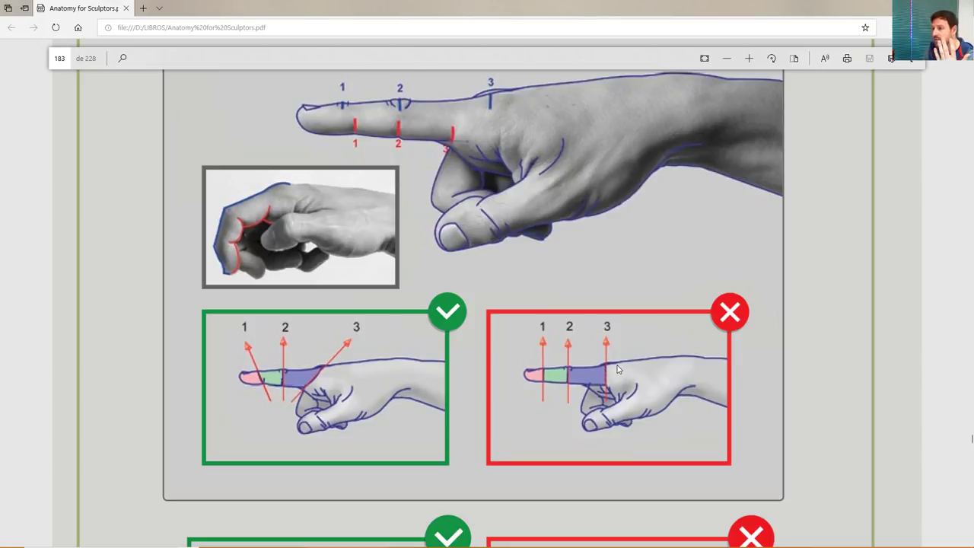
pyautogui.scroll(-5, 617, 369)
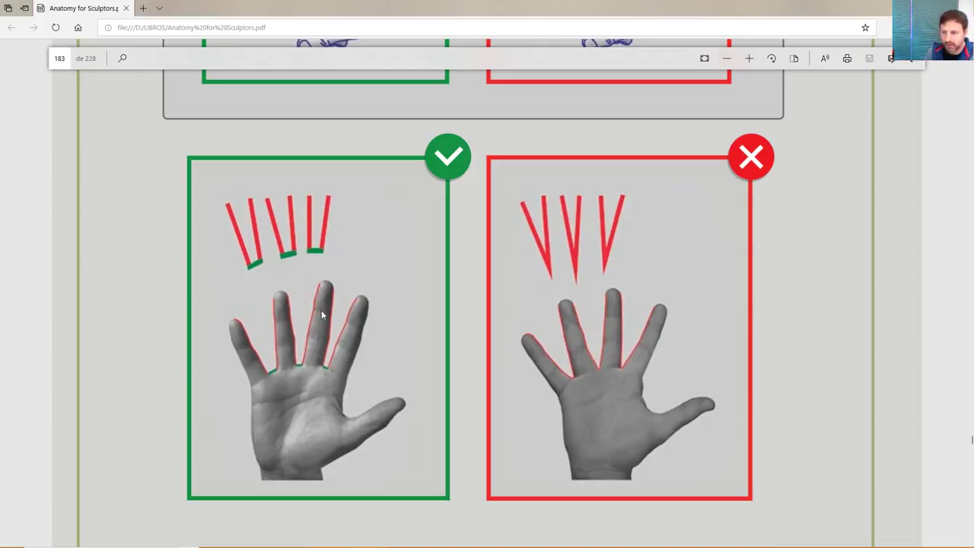
# Read page 184's finger bending and connection lines, stopping at the back-side and palm-side diagrams
pyautogui.scroll(-3, 321, 310)
pyautogui.scroll(-5, 348, 233)
pyautogui.scroll(-1, 348, 252)
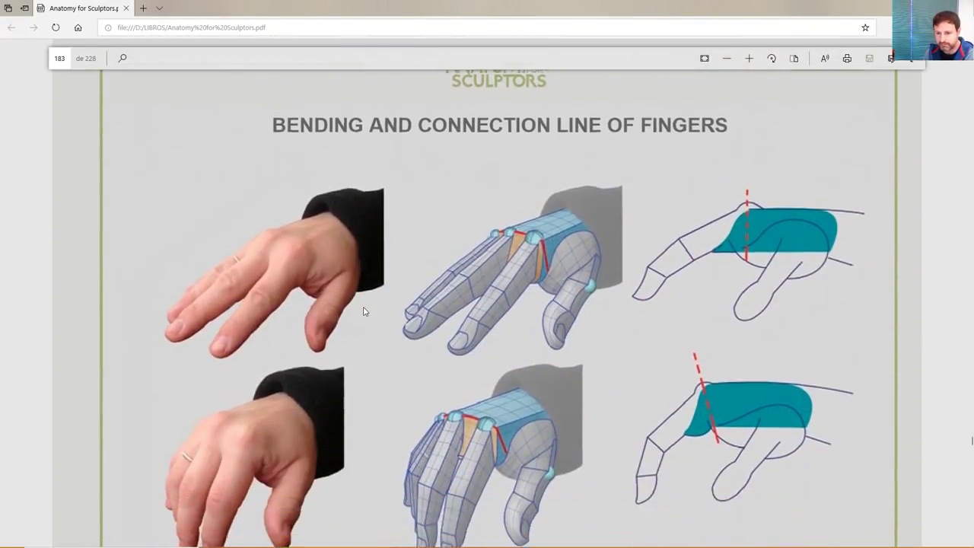
pyautogui.scroll(-2, 365, 311)
pyautogui.scroll(-2, 370, 322)
pyautogui.scroll(-1, 388, 351)
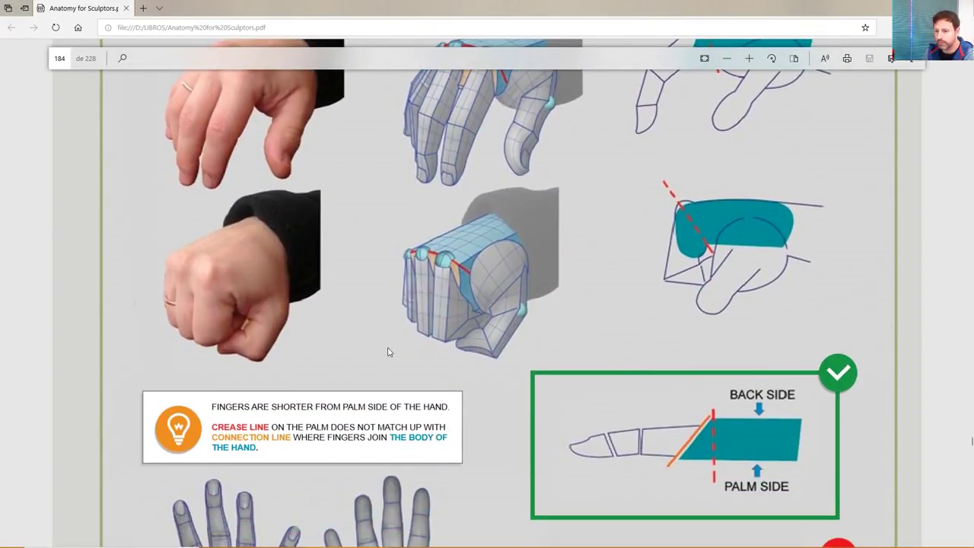
pyautogui.scroll(1, 387, 352)
pyautogui.scroll(3, 388, 351)
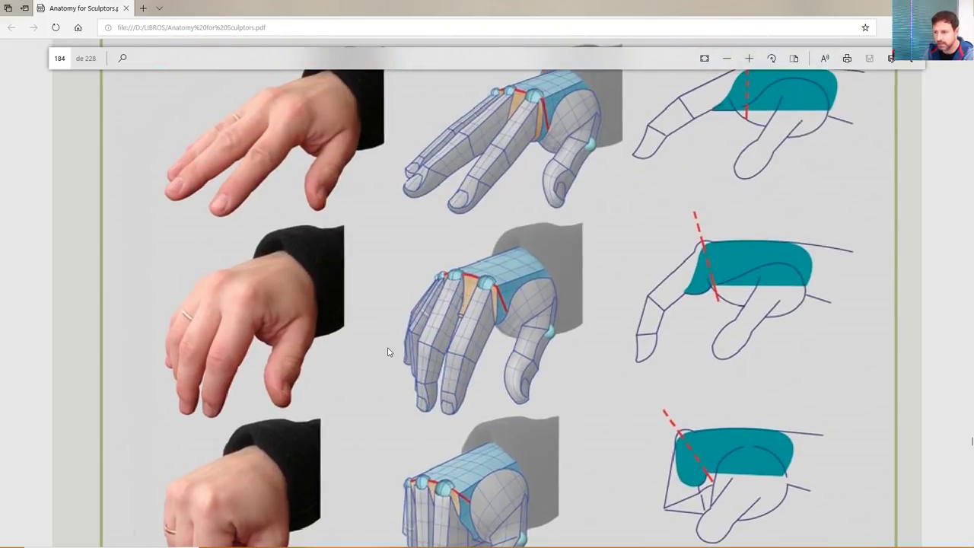
pyautogui.scroll(1, 388, 351)
pyautogui.scroll(3, 387, 352)
pyautogui.scroll(-5, 387, 351)
pyautogui.scroll(-8, 387, 351)
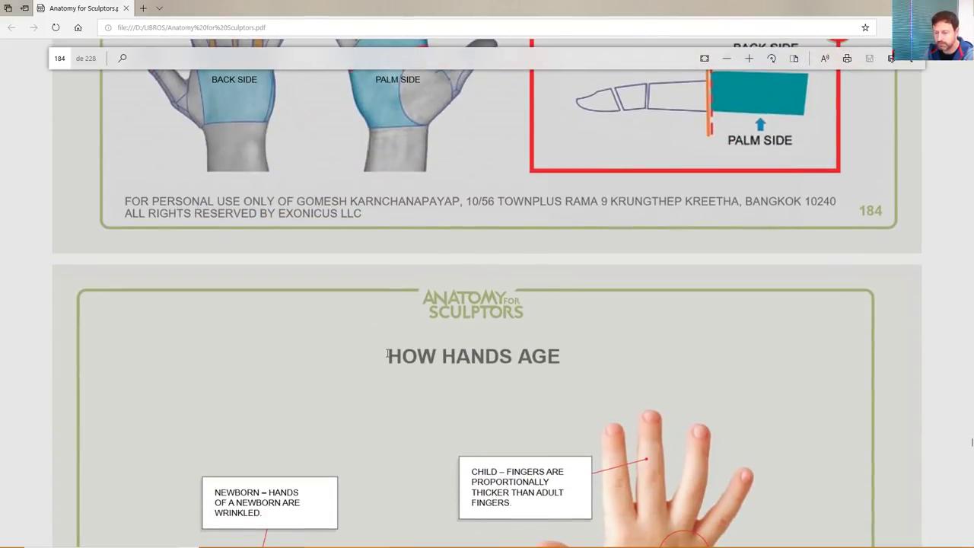
pyautogui.scroll(4, 618, 274)
pyautogui.scroll(2, 618, 274)
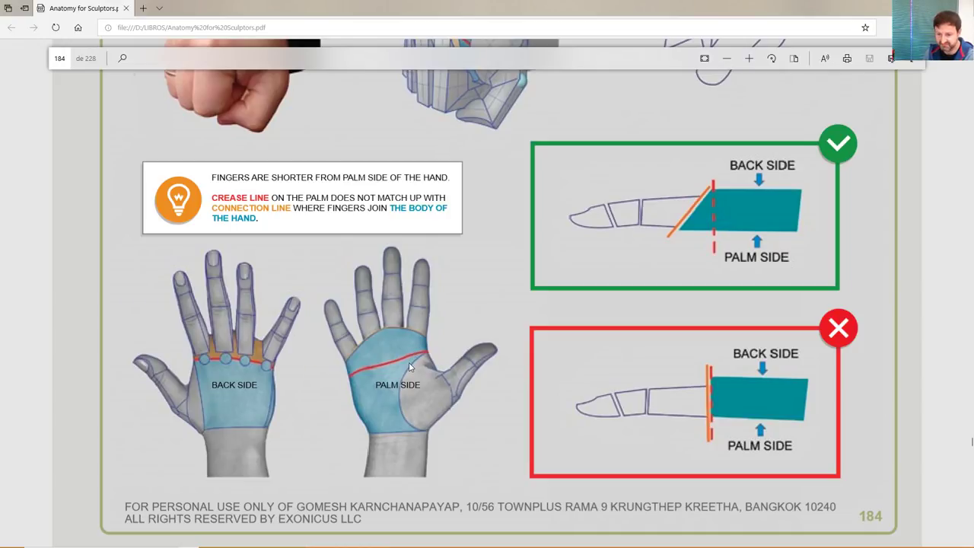
pyautogui.scroll(-3, 383, 401)
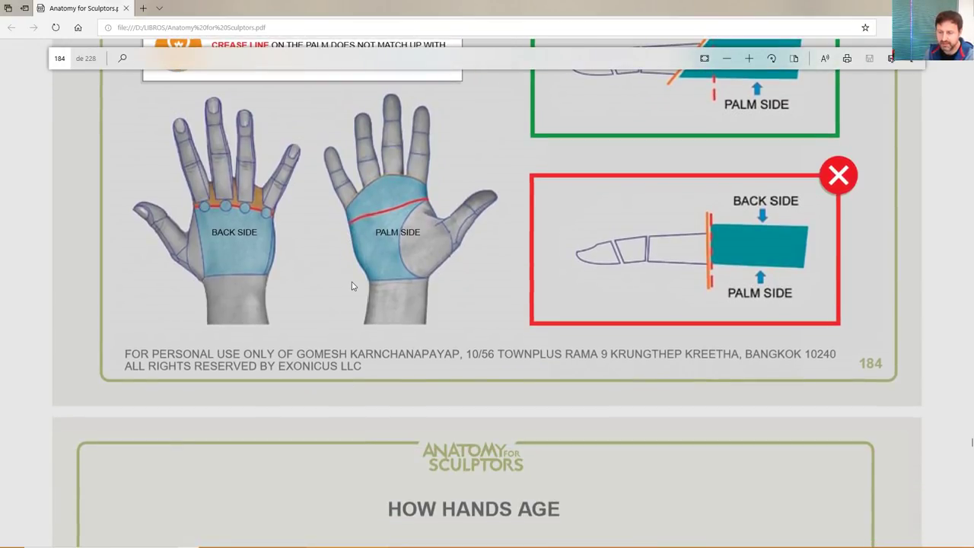
# Compare page 185's How Hands Age figures for newborn, baby, child, adult and senior hands
pyautogui.scroll(-8, 352, 289)
pyautogui.scroll(1, 355, 295)
pyautogui.scroll(-1, 355, 295)
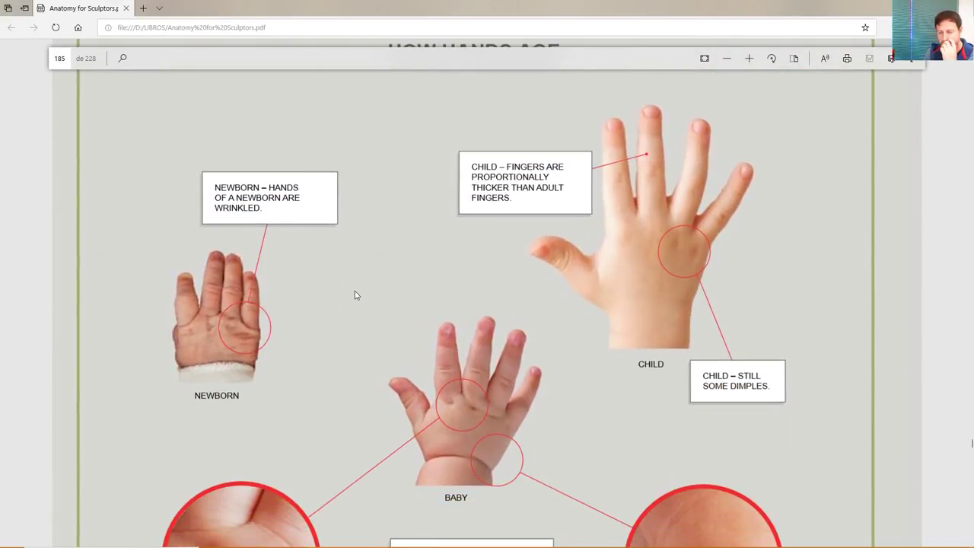
pyautogui.scroll(2, 355, 295)
pyautogui.scroll(3, 354, 295)
pyautogui.scroll(-4, 355, 296)
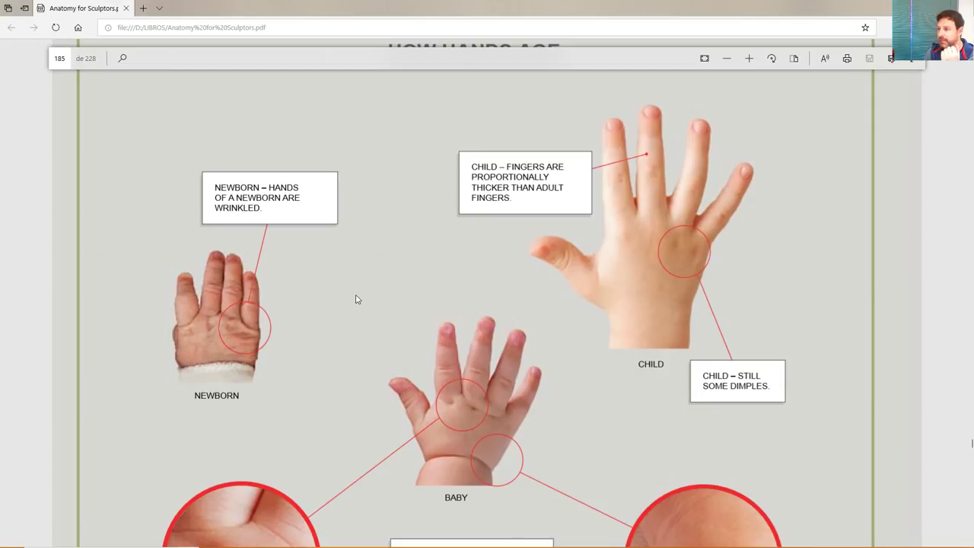
pyautogui.scroll(-1, 355, 299)
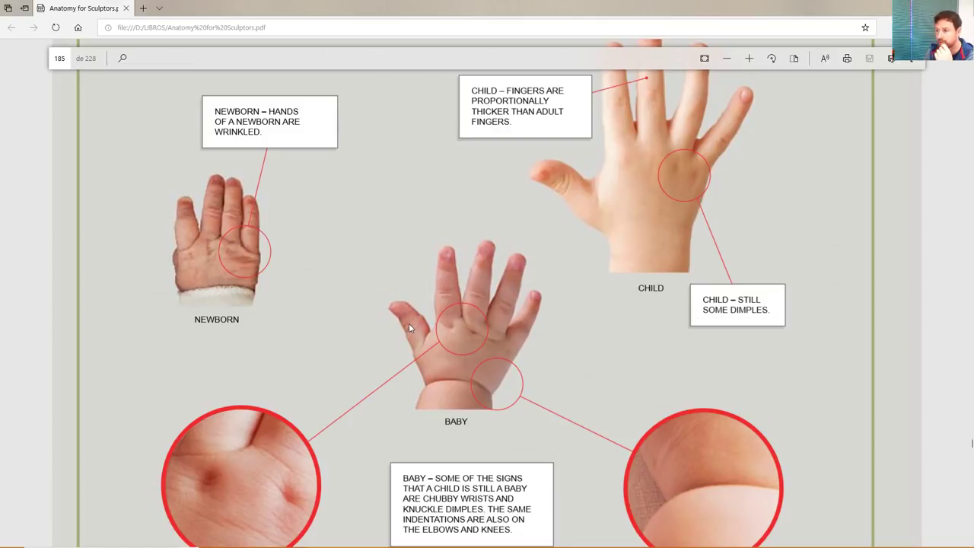
pyautogui.scroll(-2, 450, 352)
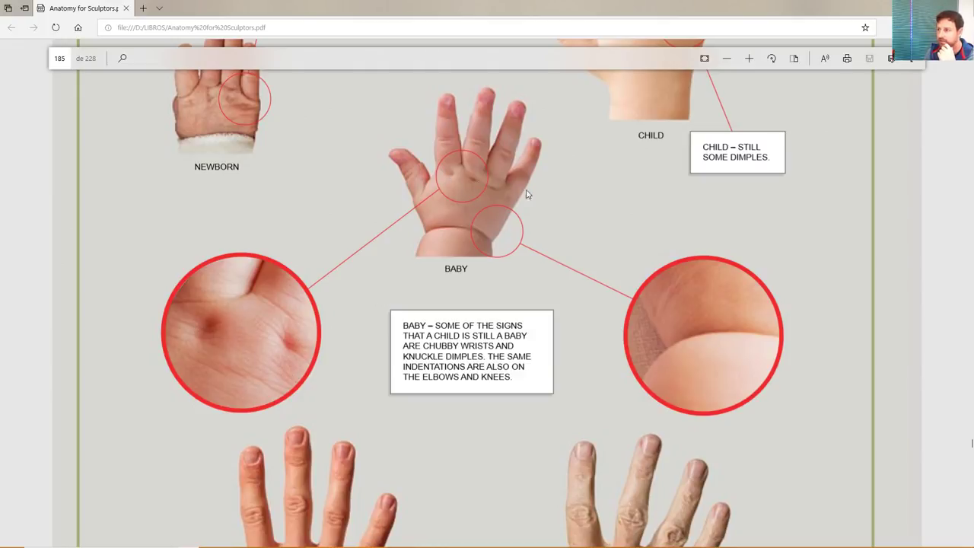
pyautogui.scroll(3, 559, 277)
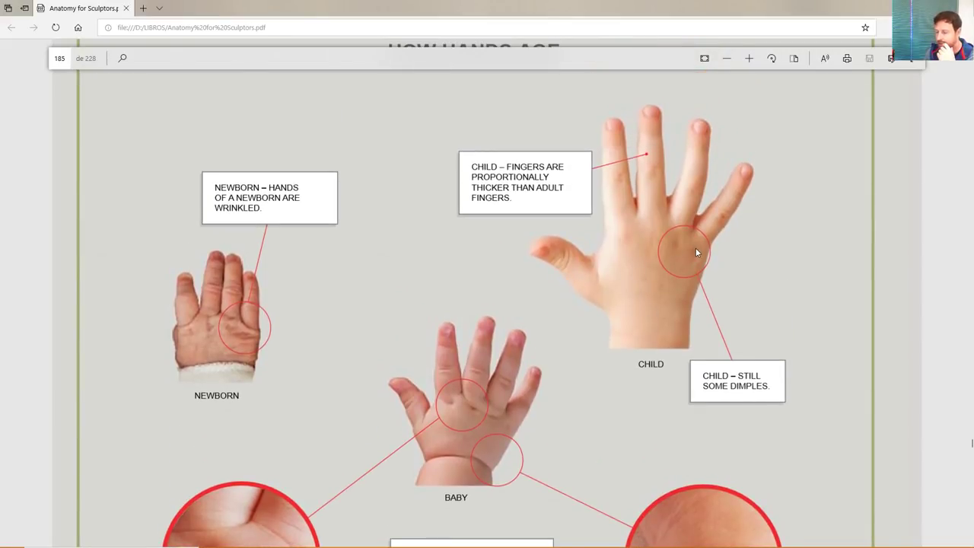
pyautogui.scroll(-3, 694, 259)
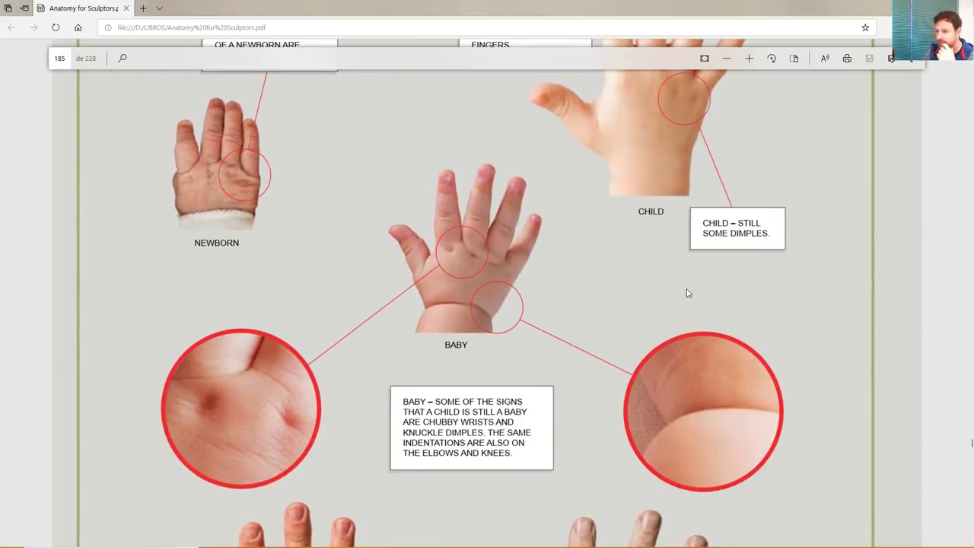
pyautogui.scroll(3, 689, 297)
pyautogui.scroll(-3, 731, 385)
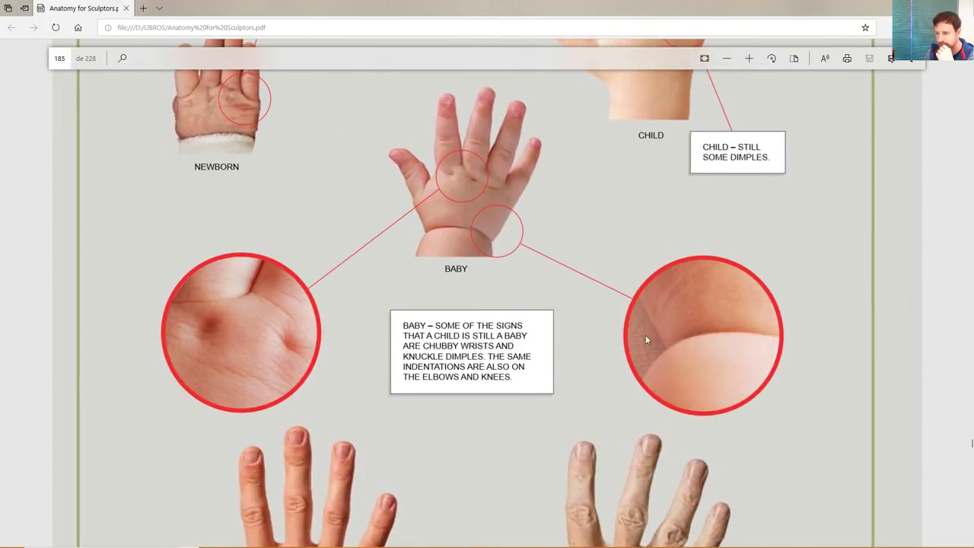
pyautogui.scroll(1, 478, 236)
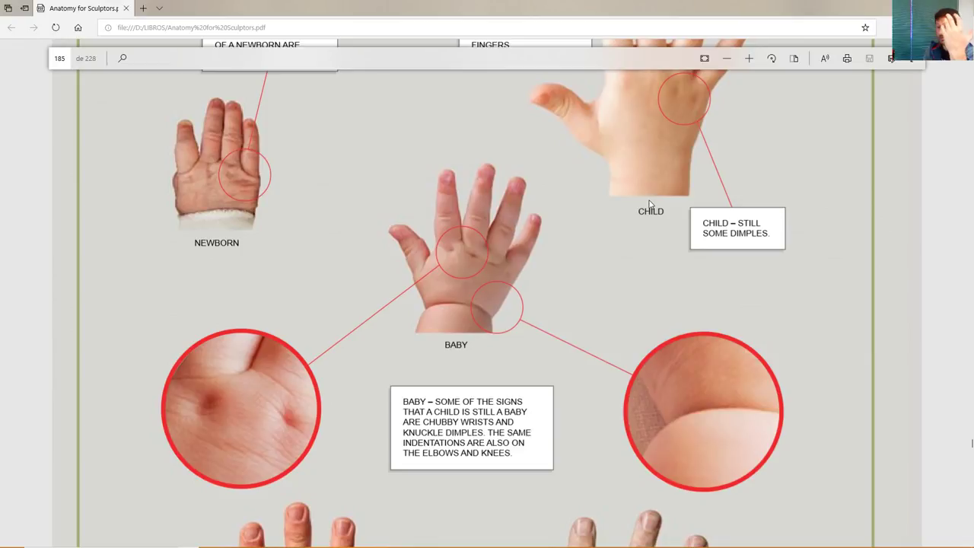
pyautogui.scroll(-3, 412, 267)
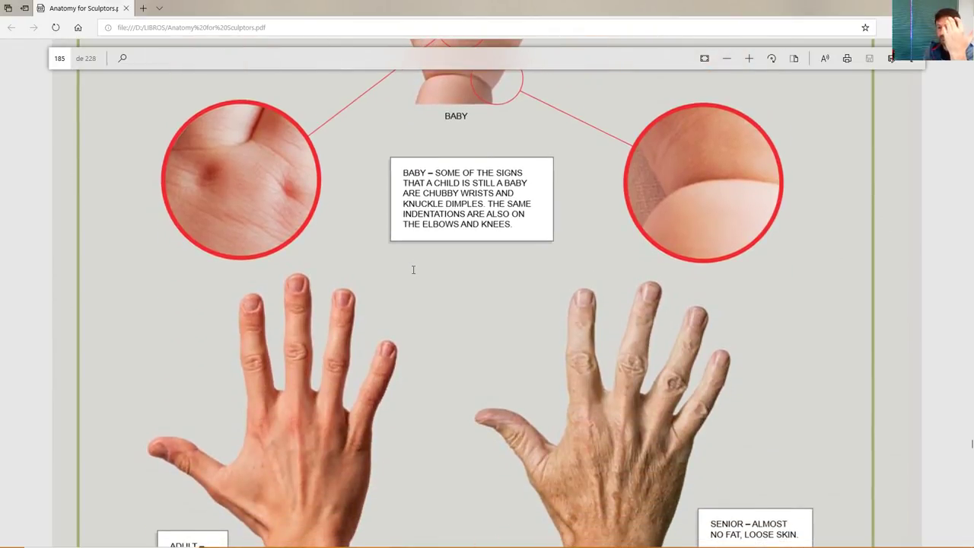
pyautogui.scroll(-2, 413, 270)
pyautogui.scroll(-2, 413, 275)
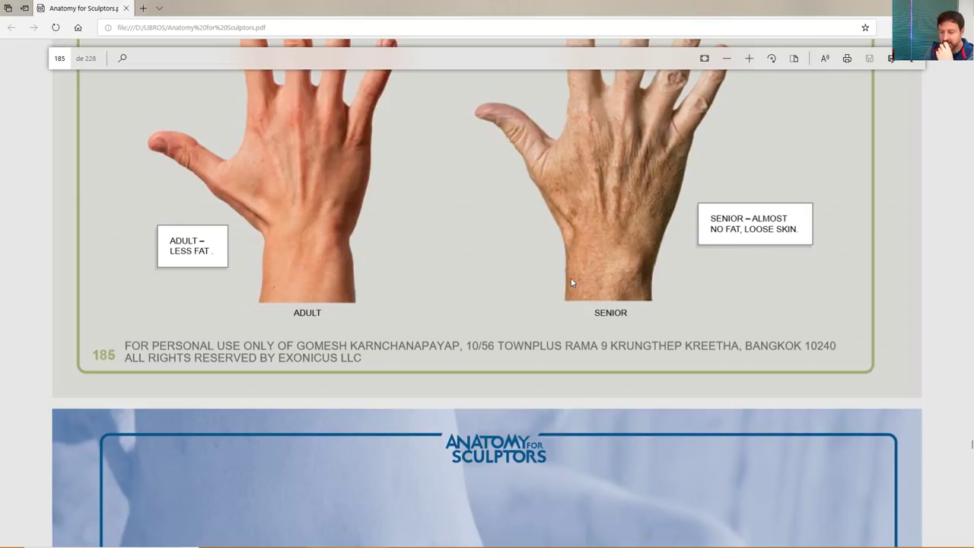
pyautogui.scroll(3, 571, 282)
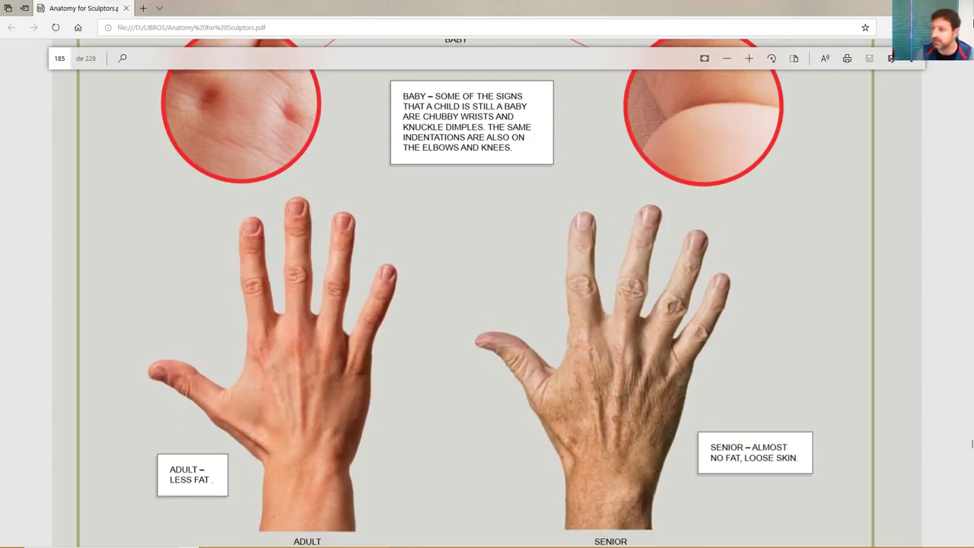
# Load gumroad.com in a new Edge tab, then bring the Chrome hand X-ray window forward
pyautogui.click(142, 8)
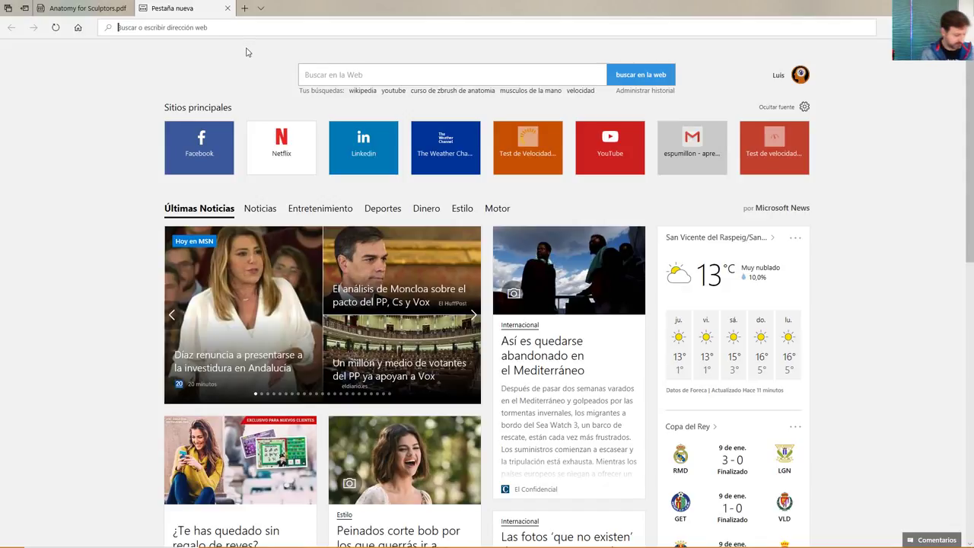
pyautogui.write('gum')
pyautogui.click(246, 50)
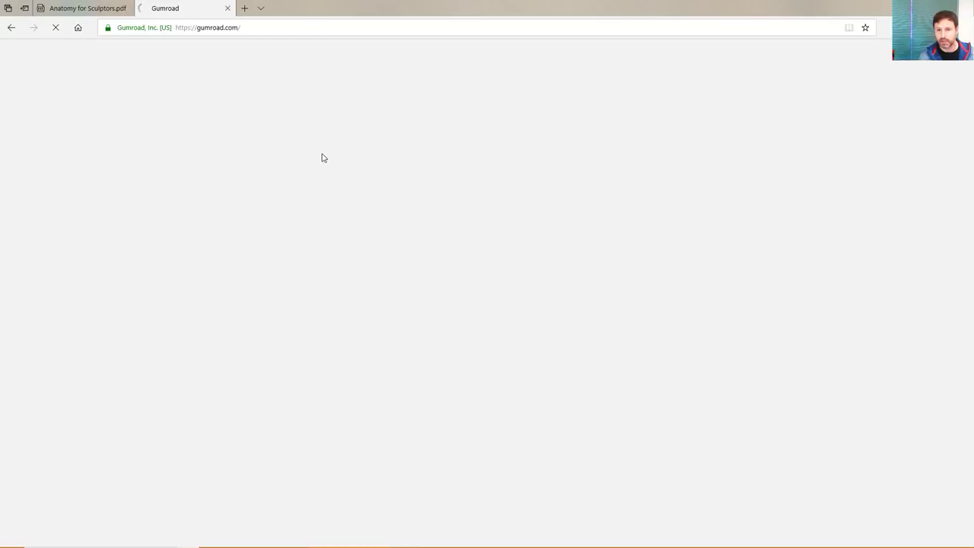
pyautogui.moveTo(309, 543)
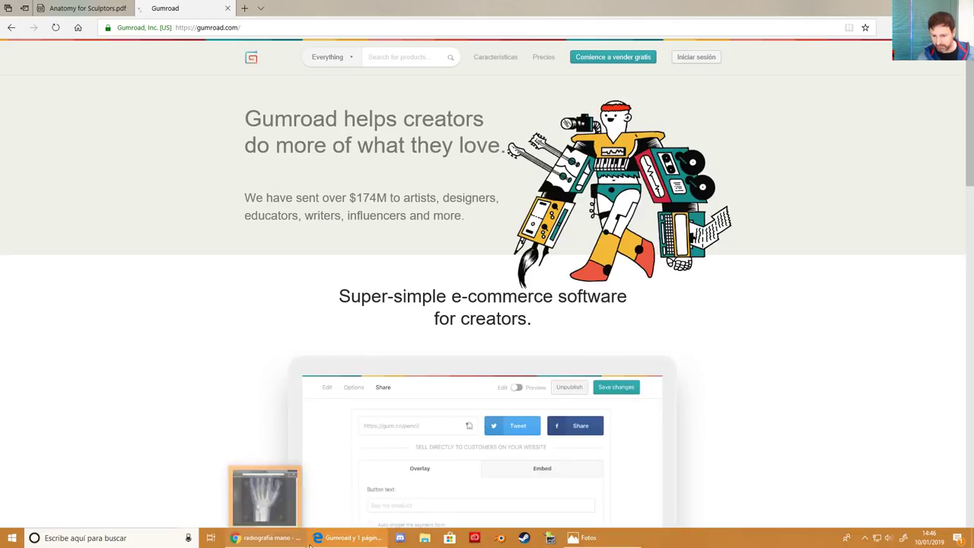
pyautogui.click(308, 493)
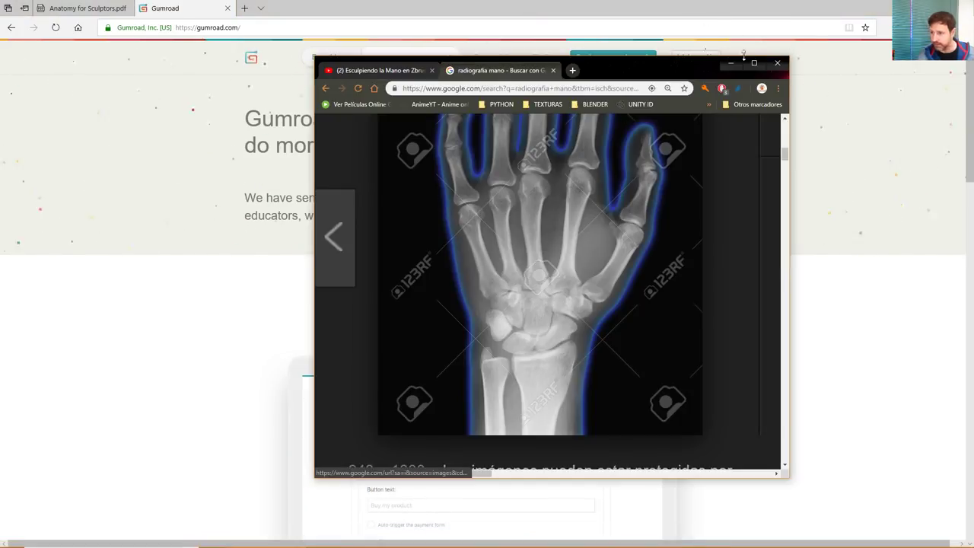
# Close the Chrome window showing the hand X-ray preview
pyautogui.click(777, 62)
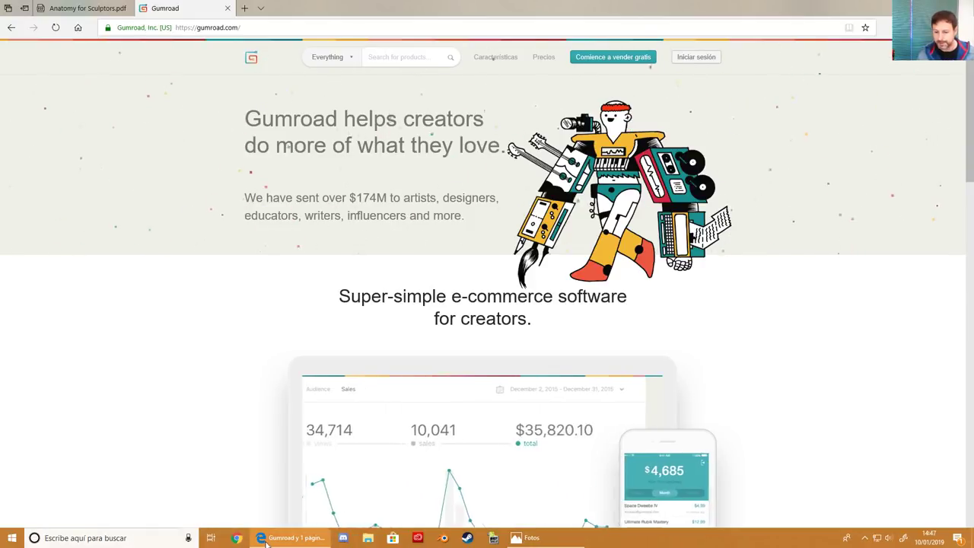
# Restore, reposition and re-maximize the Edge window showing the Gumroad home page
pyautogui.press('super+s')
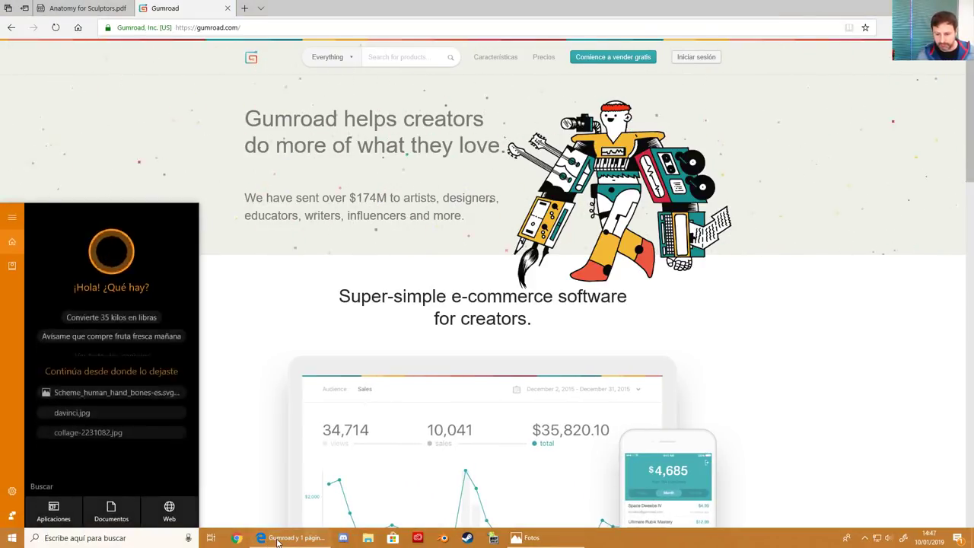
pyautogui.click(278, 542)
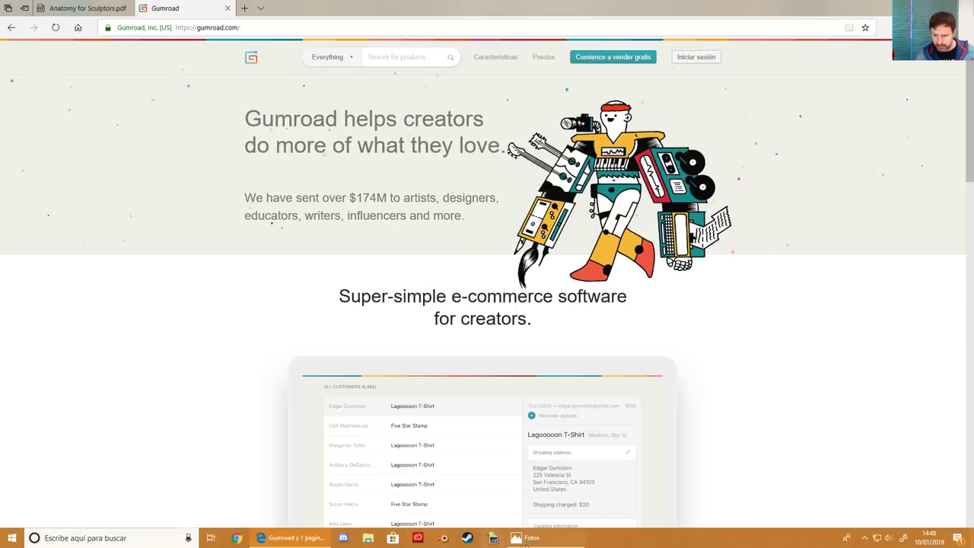
pyautogui.click(532, 540)
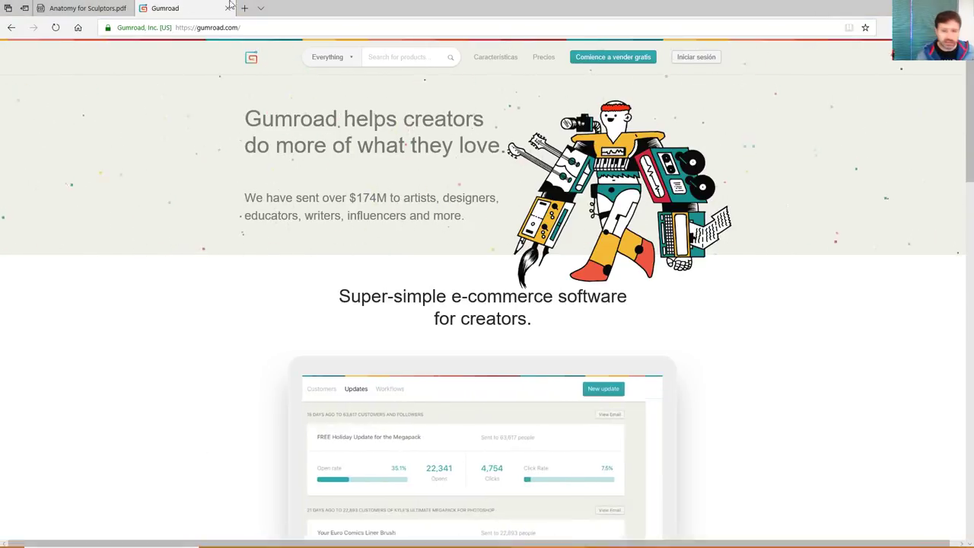
pyautogui.doubleClick(313, 11)
pyautogui.moveTo(425, 25); pyautogui.dragTo(505, 33)
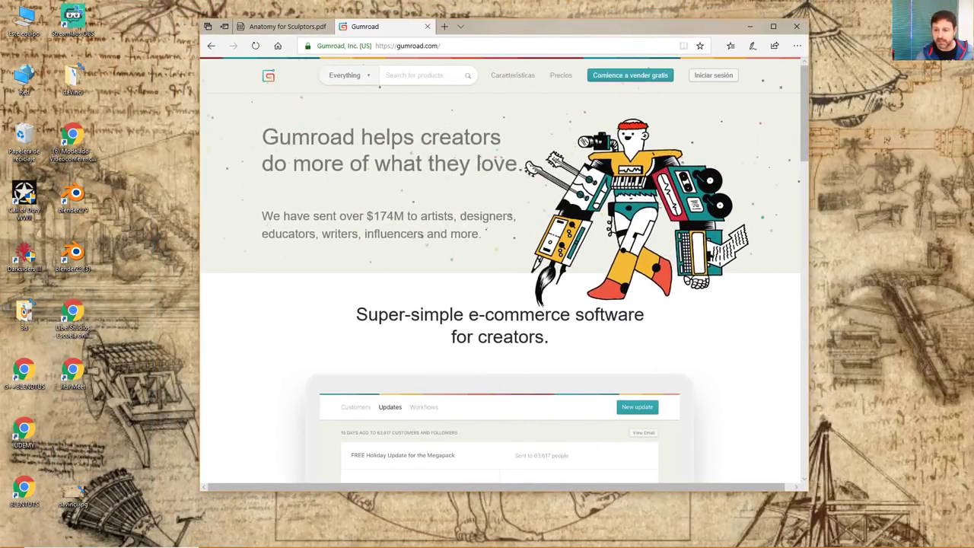
pyautogui.click(773, 28)
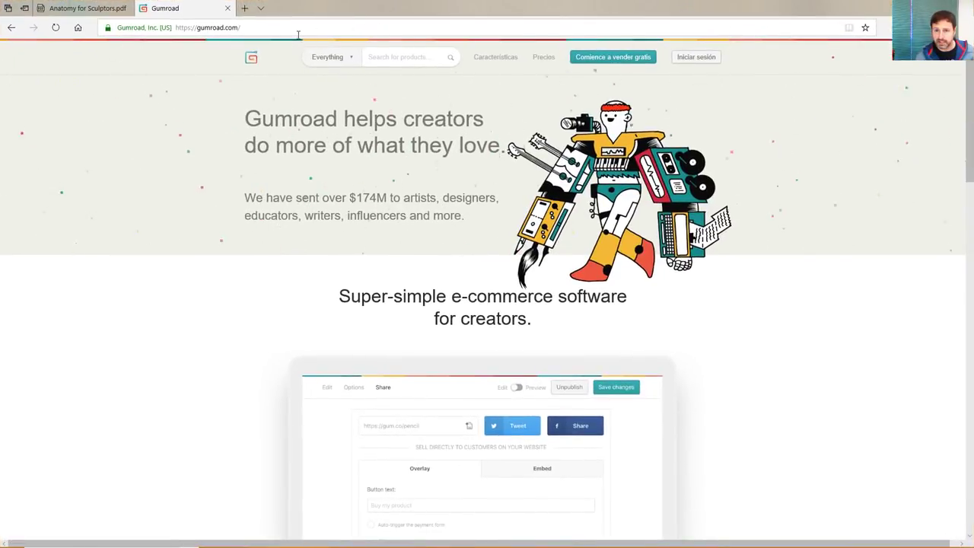
pyautogui.click(265, 29)
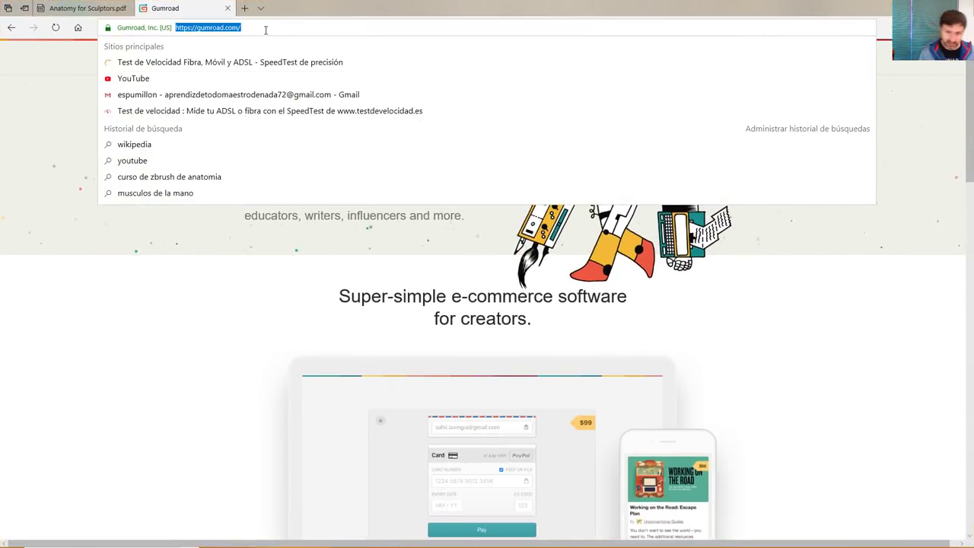
# Launch Discord through Windows search, then glance at the PDF tab and return to Gumroad
pyautogui.moveTo(258, 540)
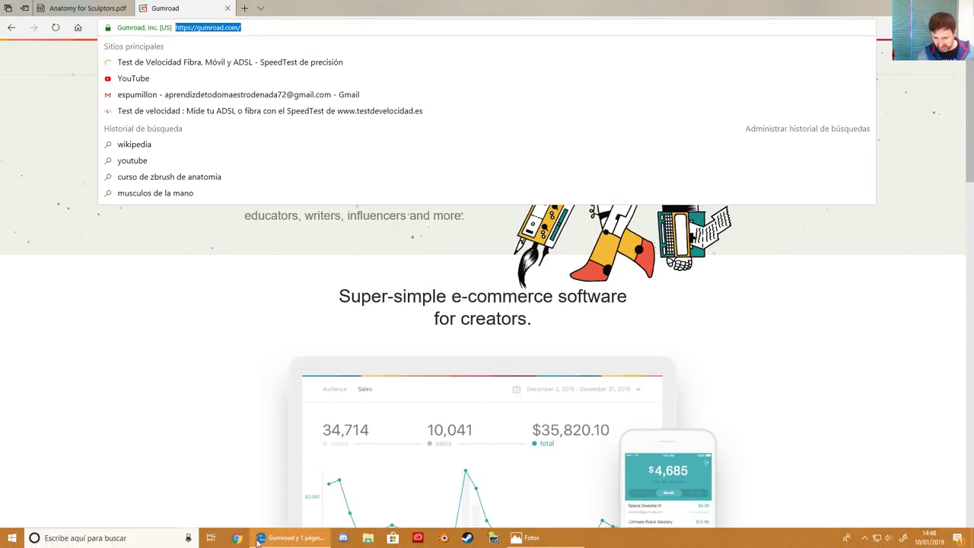
pyautogui.click(141, 540)
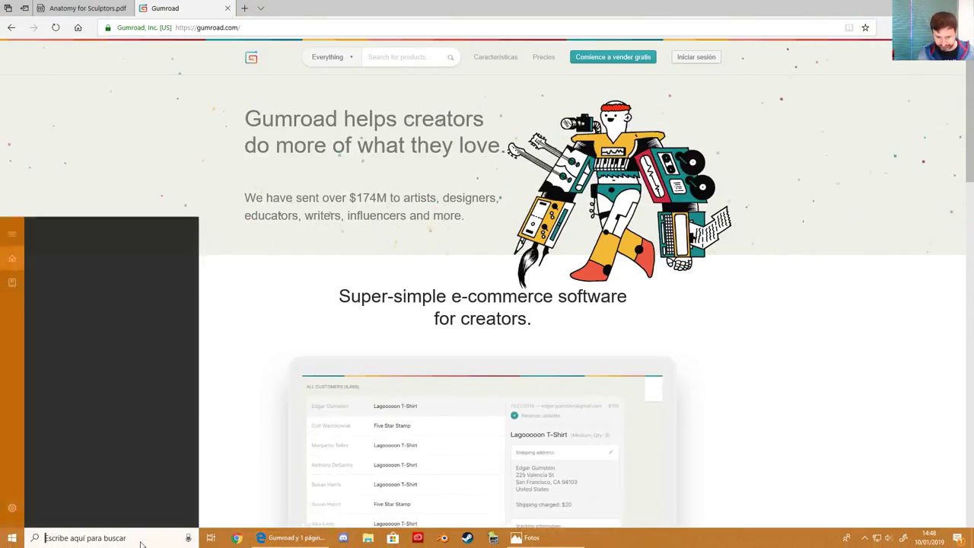
pyautogui.write('discor')
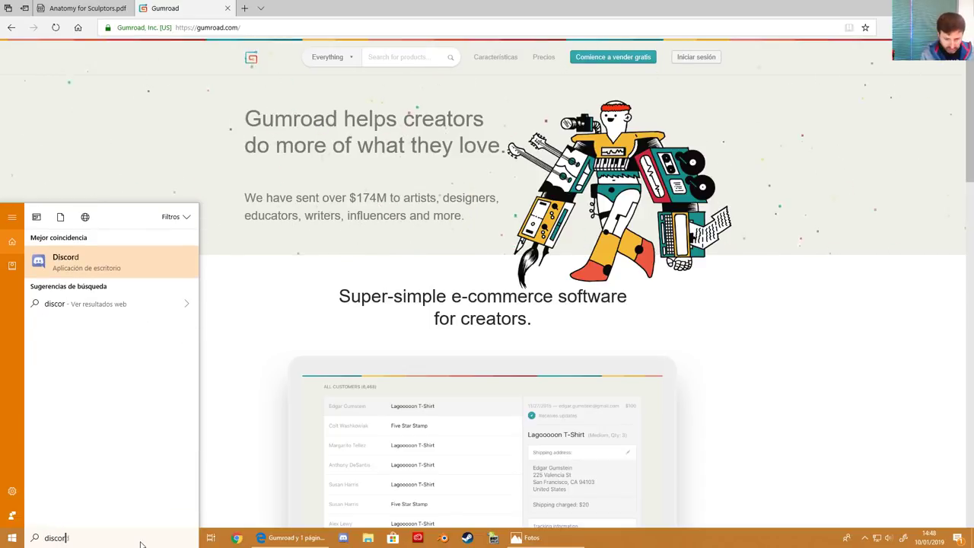
pyautogui.write('d')
pyautogui.press('Return')
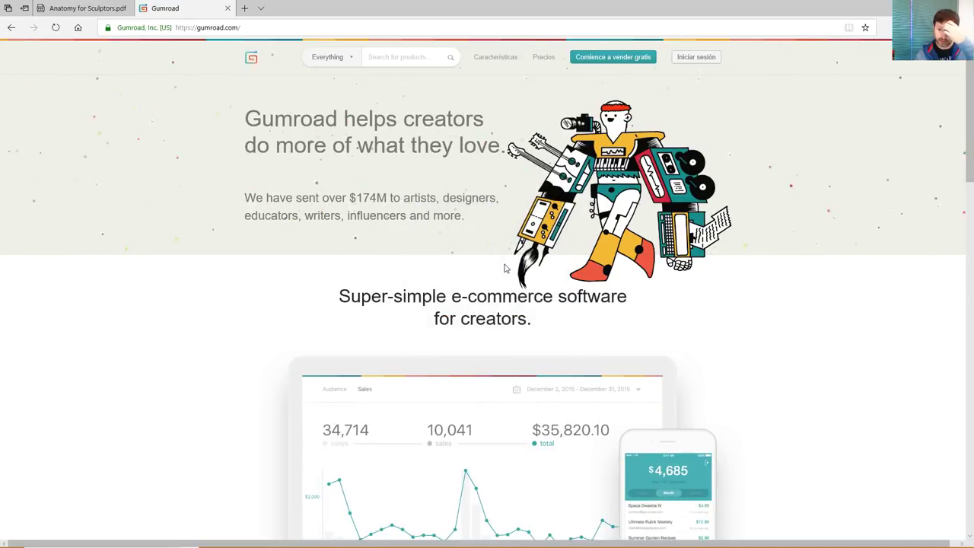
pyautogui.click(120, 8)
pyautogui.click(165, 8)
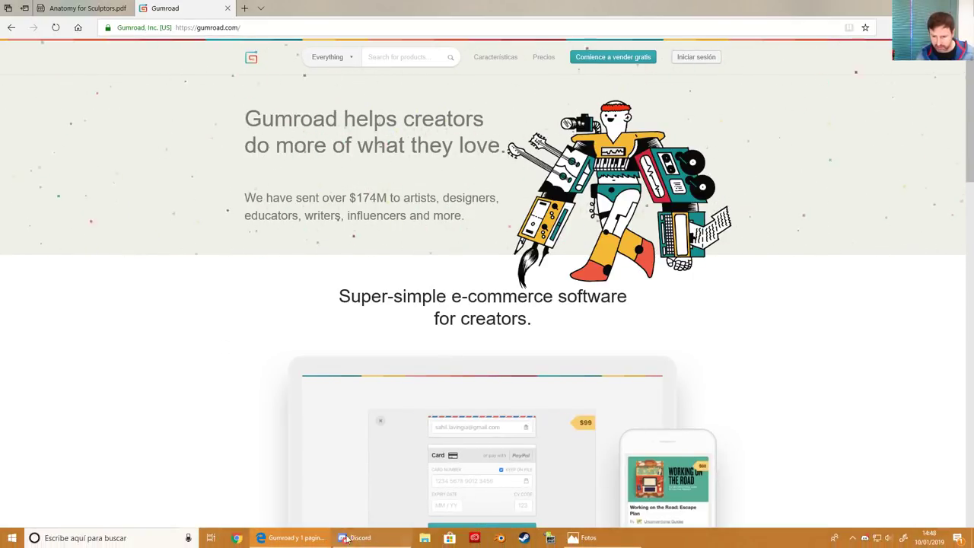
# Maximize Discord, follow the creator channel's gumroad.com link in puntoblend, and maximize the shop window
pyautogui.click(351, 537)
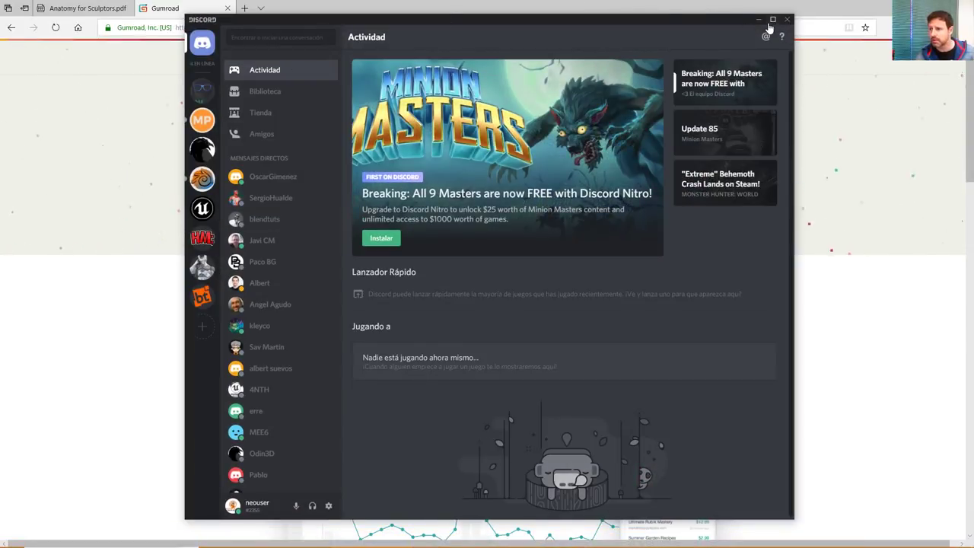
pyautogui.click(772, 19)
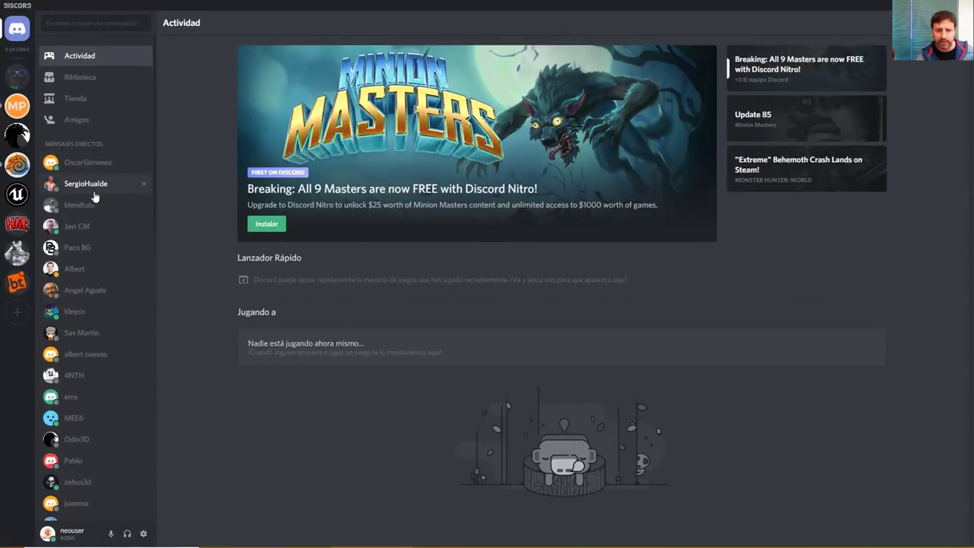
pyautogui.click(16, 163)
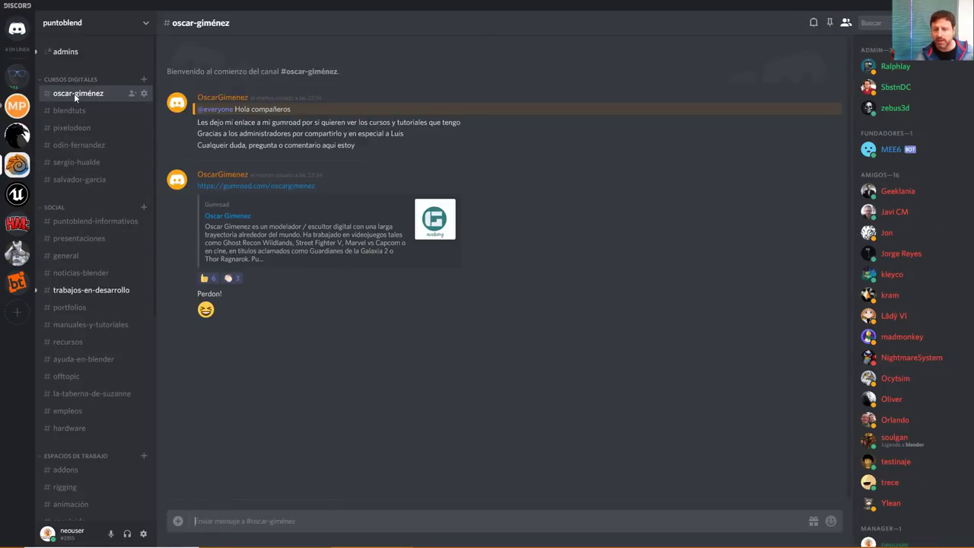
pyautogui.click(257, 187)
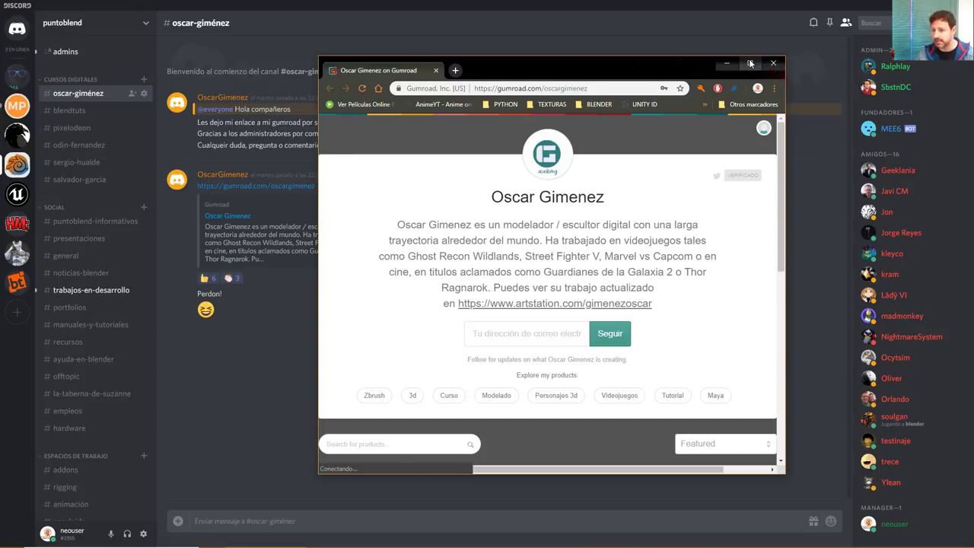
pyautogui.click(750, 63)
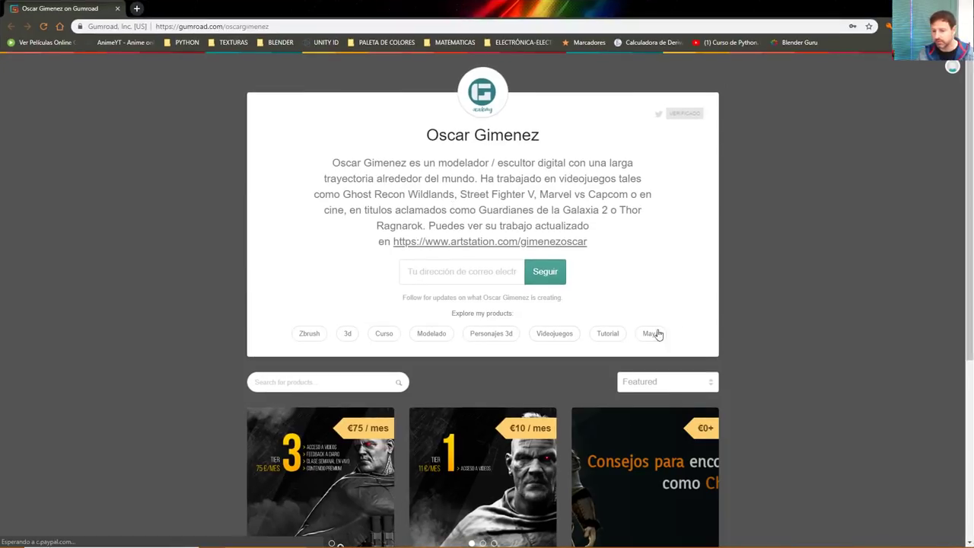
# Open the 'Anatomia y Modelado de la mano en Zbrush' product and add it to the cart at €0
pyautogui.scroll(-2, 744, 312)
pyautogui.scroll(-2, 479, 415)
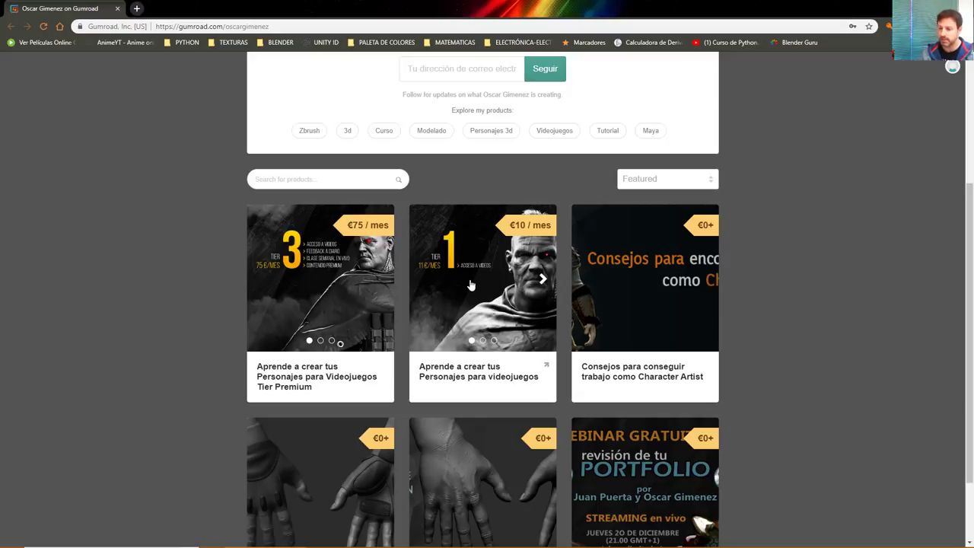
pyautogui.scroll(-1, 469, 283)
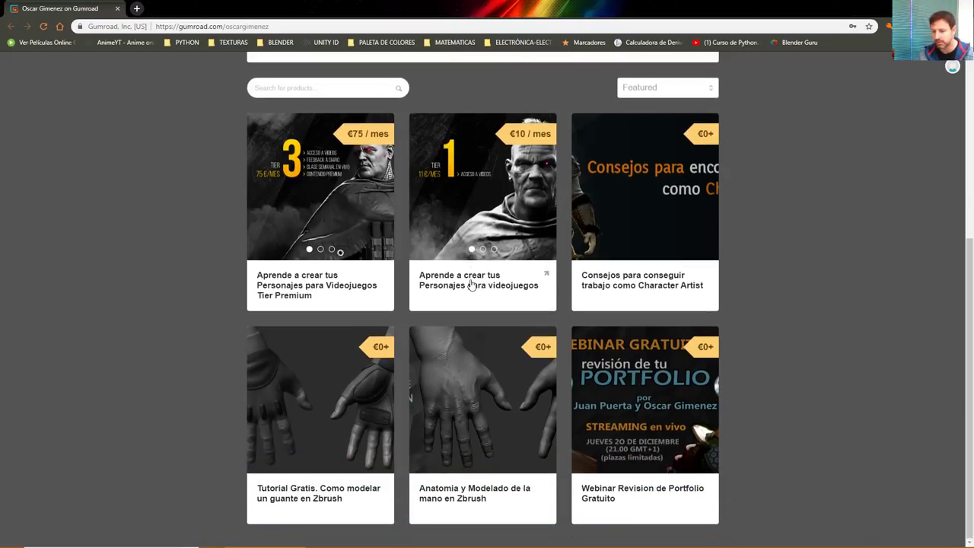
pyautogui.click(471, 414)
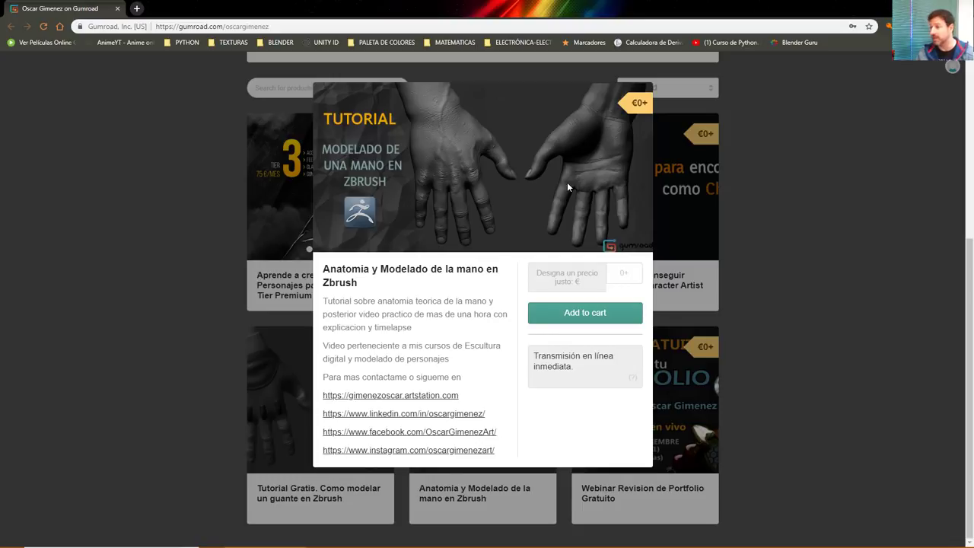
pyautogui.click(624, 272)
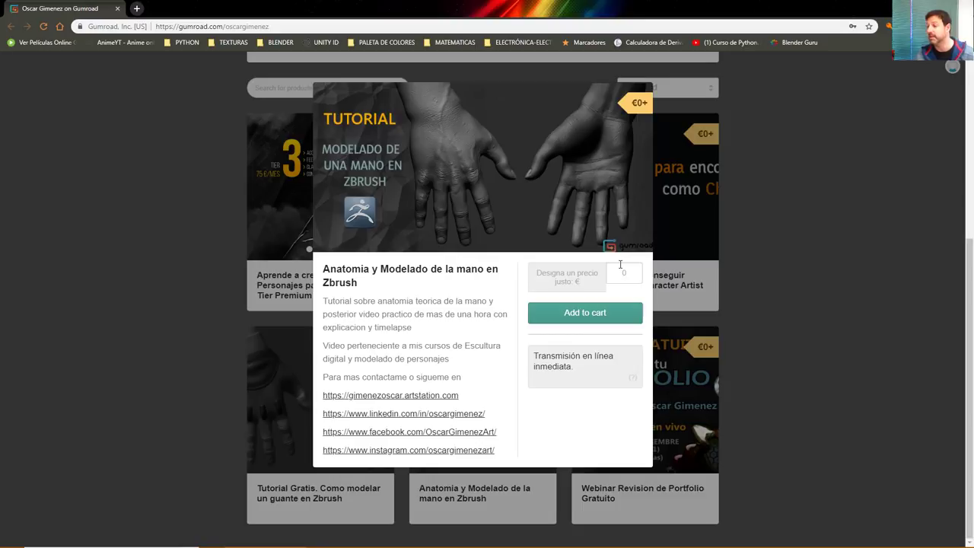
pyautogui.write('0')
pyautogui.click(599, 314)
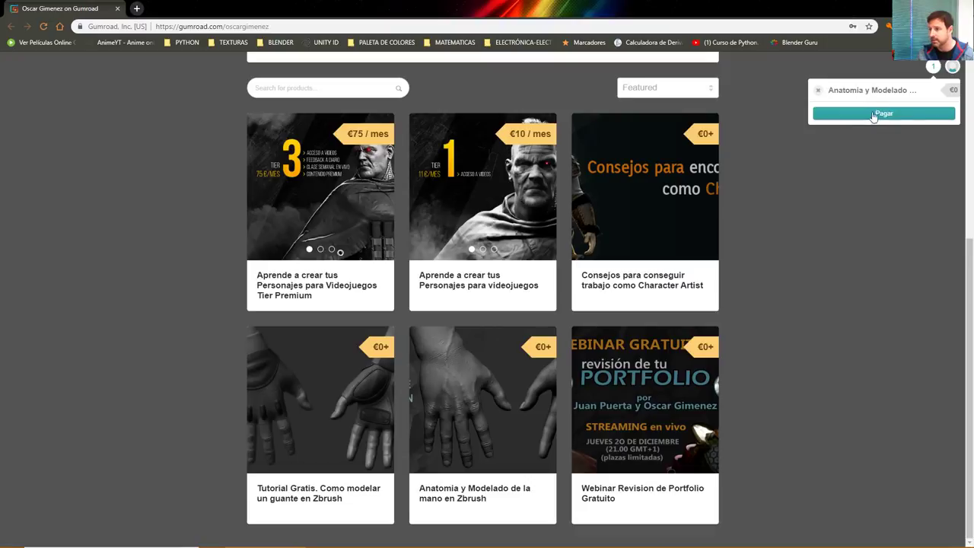
# Proceed to Gumroad checkout for the €0 hand-modelling tutorial, then restore the maximized browser window to a smaller size
pyautogui.click(872, 117)
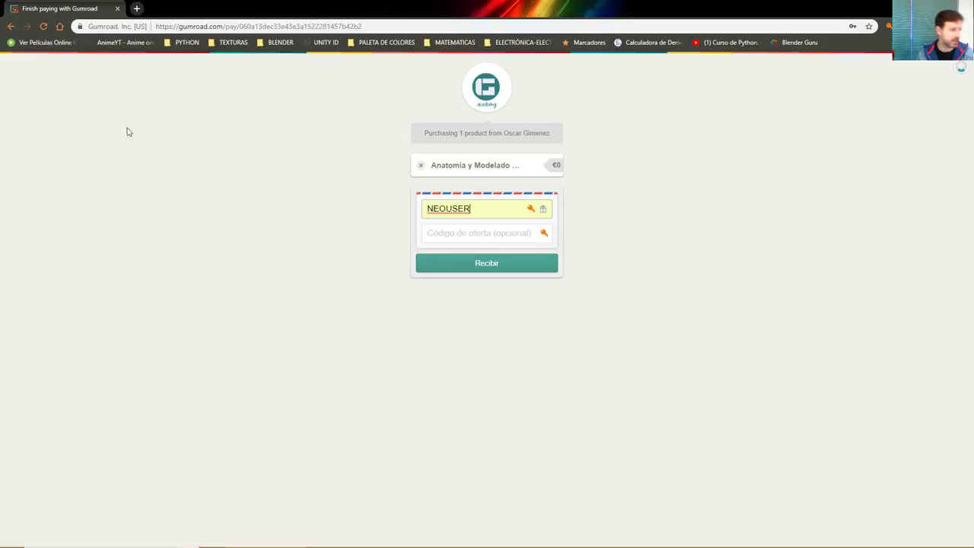
pyautogui.moveTo(467, 545)
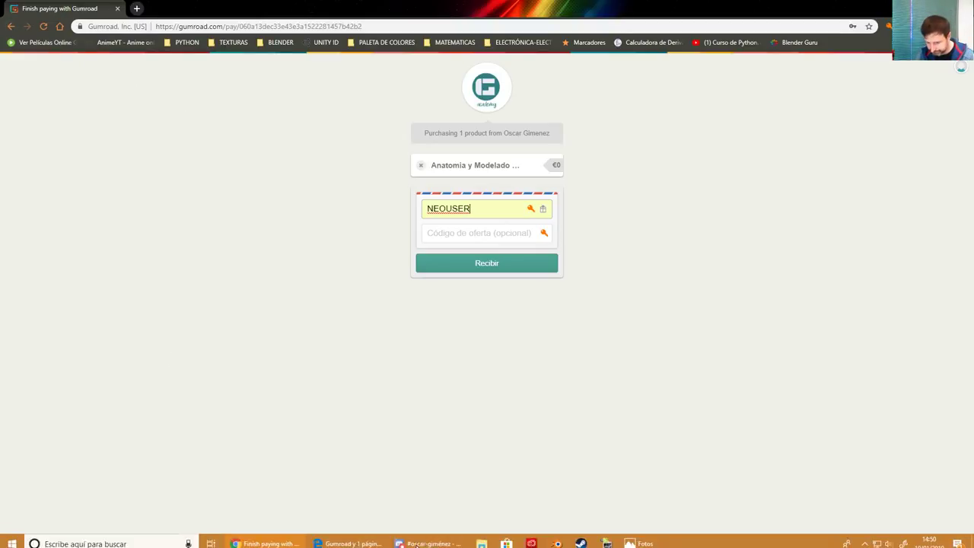
pyautogui.moveTo(421, 542)
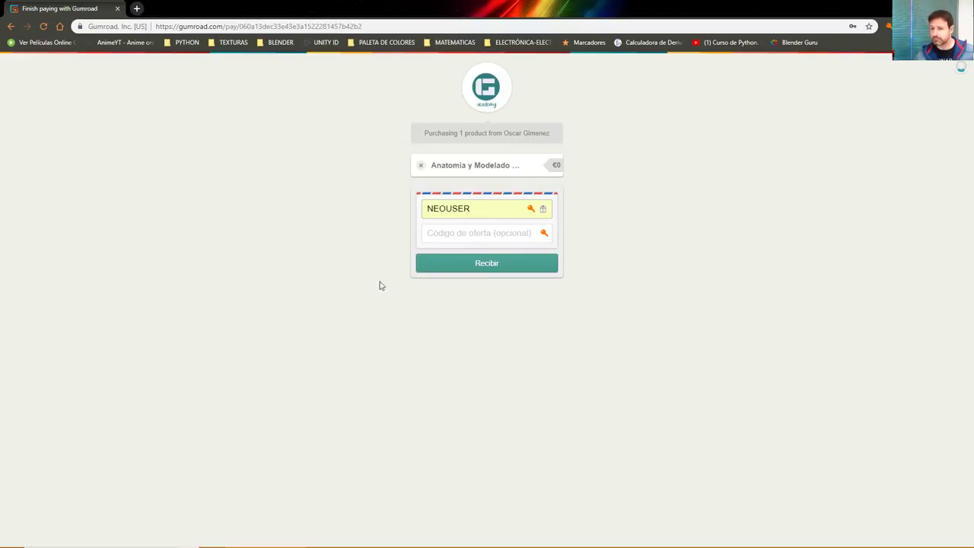
pyautogui.moveTo(540, 11)
pyautogui.mouseDown()
pyautogui.moveTo(429, 28)
pyautogui.moveTo(270, 75)
pyautogui.mouseUp()
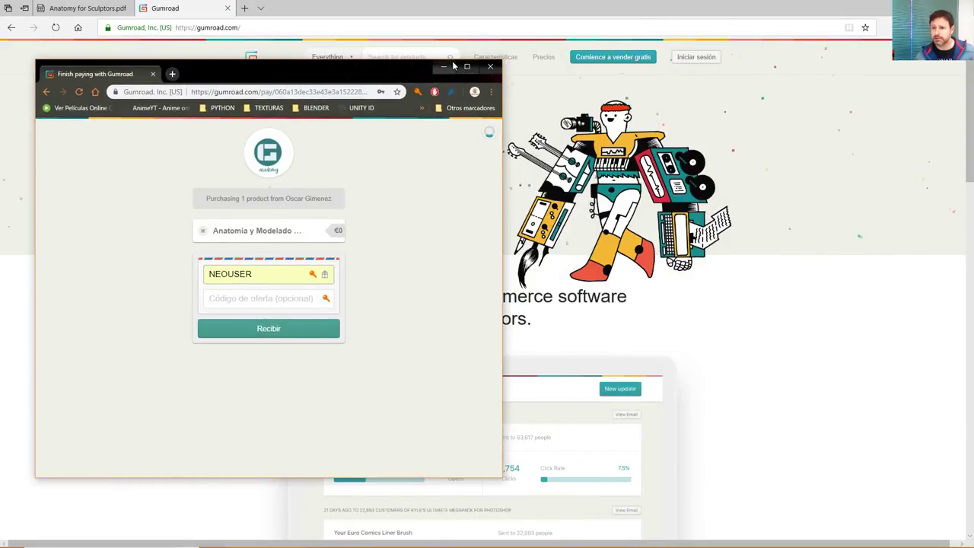
# Minimize the checkout window, open File Explorer, quit Discord from the tray, and un-maximize Edge
pyautogui.click(446, 64)
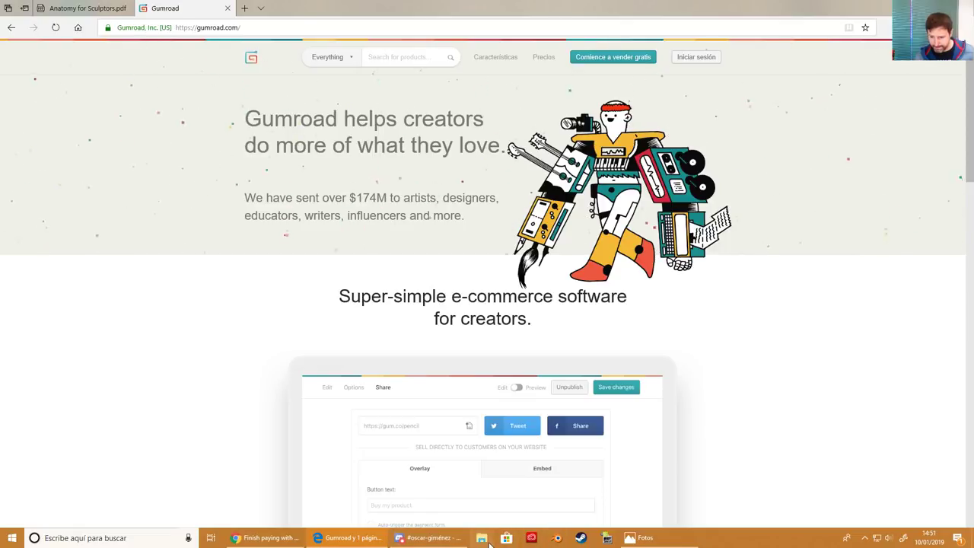
pyautogui.click(482, 539)
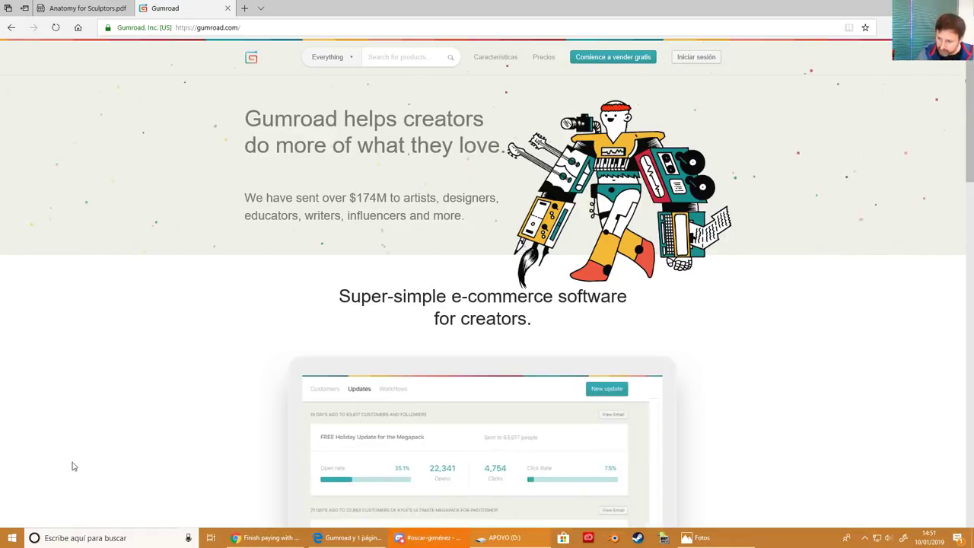
pyautogui.click(864, 538)
pyautogui.rightClick(885, 497)
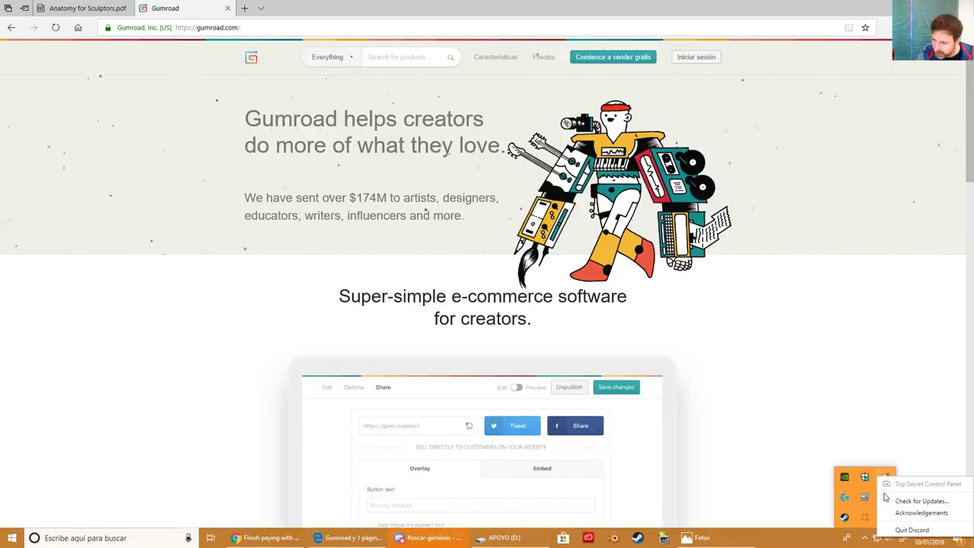
pyautogui.click(912, 530)
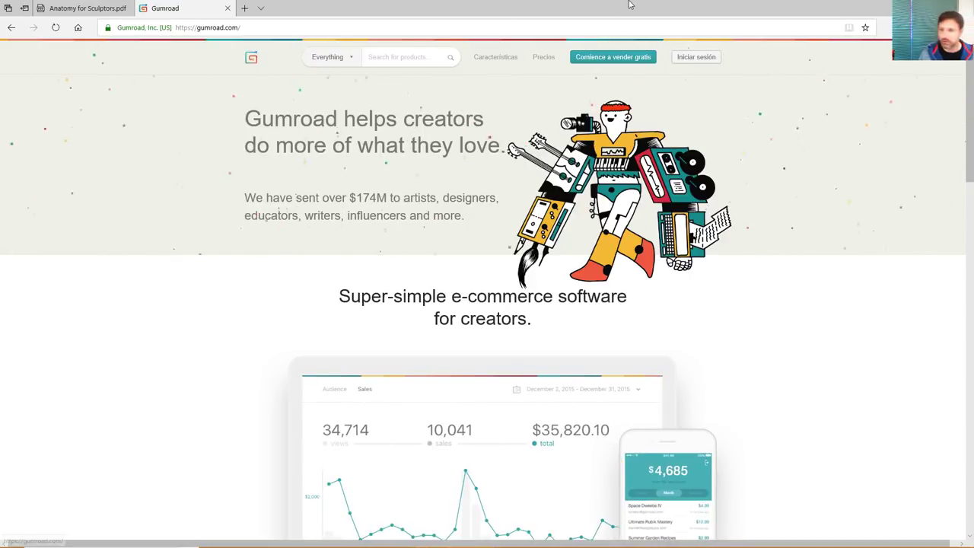
pyautogui.press('super+Down')
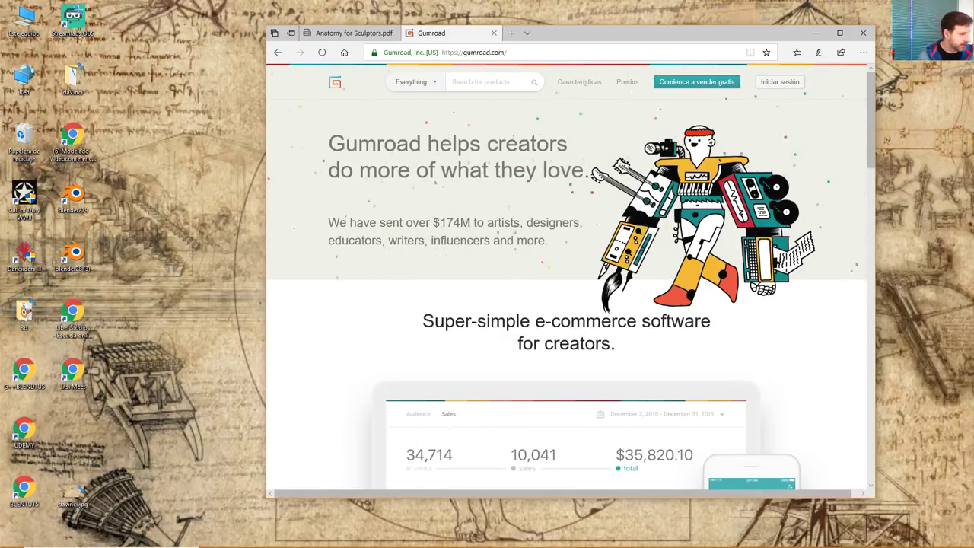
# Open the davinci folder, move its window aside, and play the Desktop 2019.01.08 - 21.41.56.01 video
pyautogui.doubleClick(73, 76)
pyautogui.moveTo(252, 81); pyautogui.dragTo(359, 64)
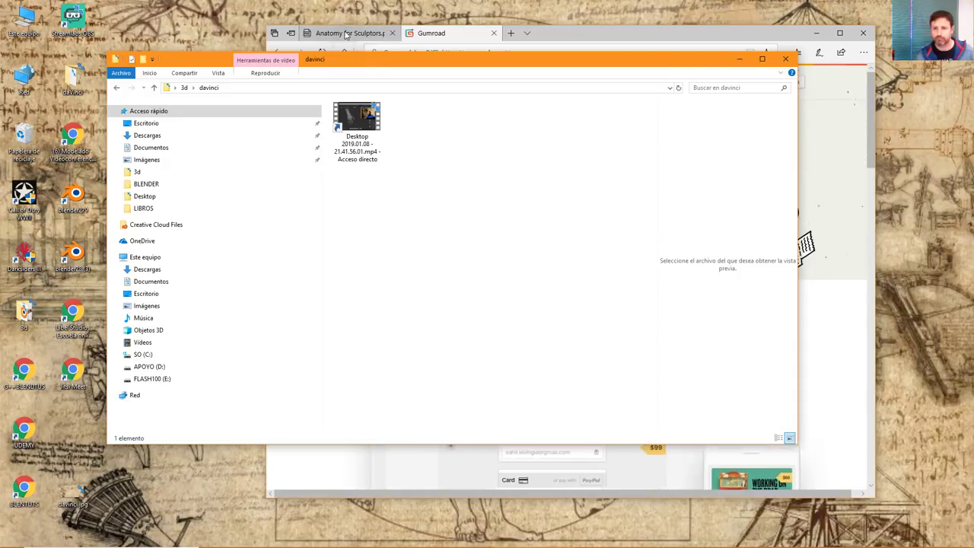
pyautogui.doubleClick(354, 118)
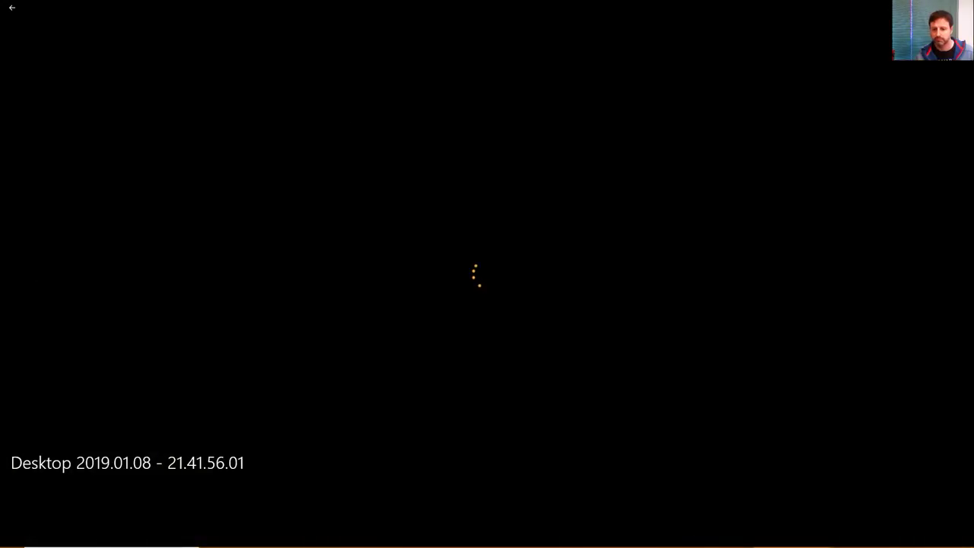
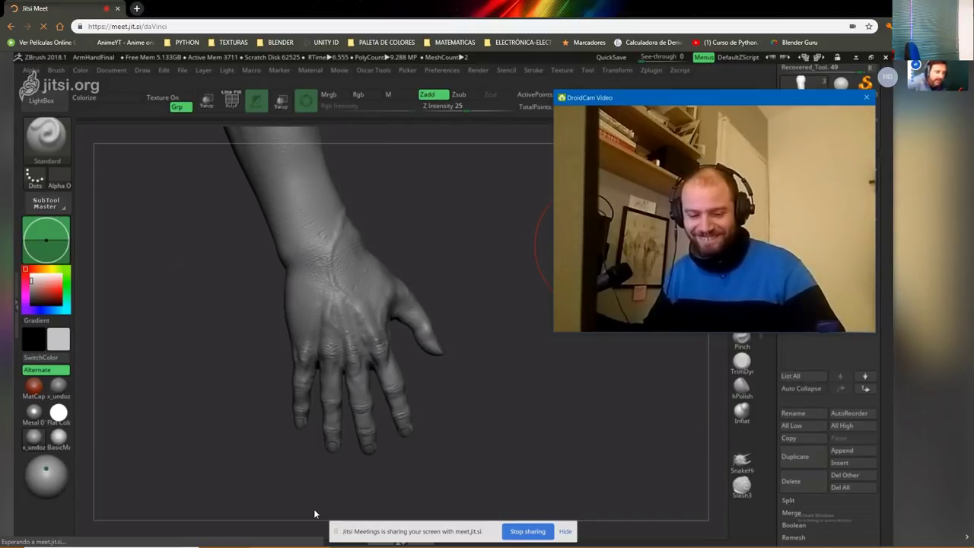
# Close the DroidCam camera preview covering the hand sculpt in ZBrush
pyautogui.moveTo(316, 514)
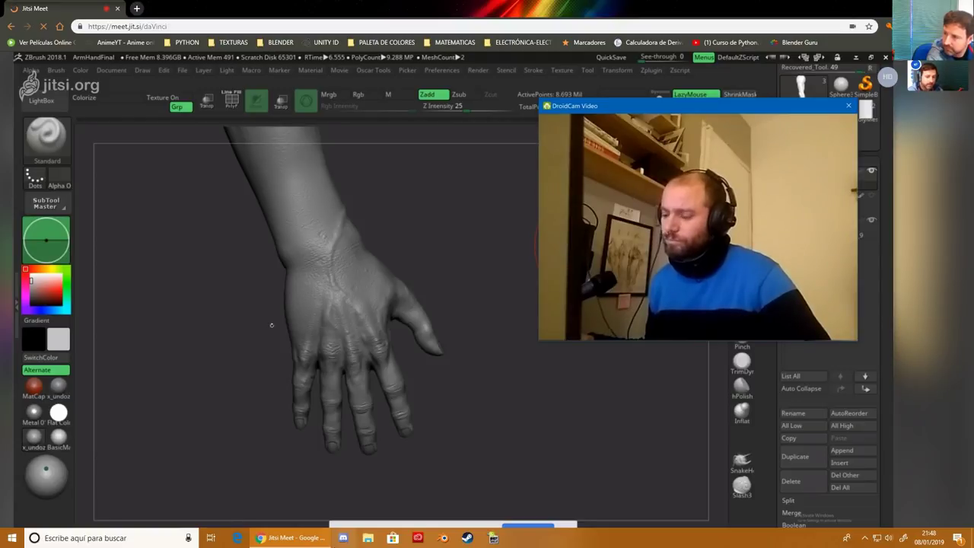
pyautogui.click(428, 229)
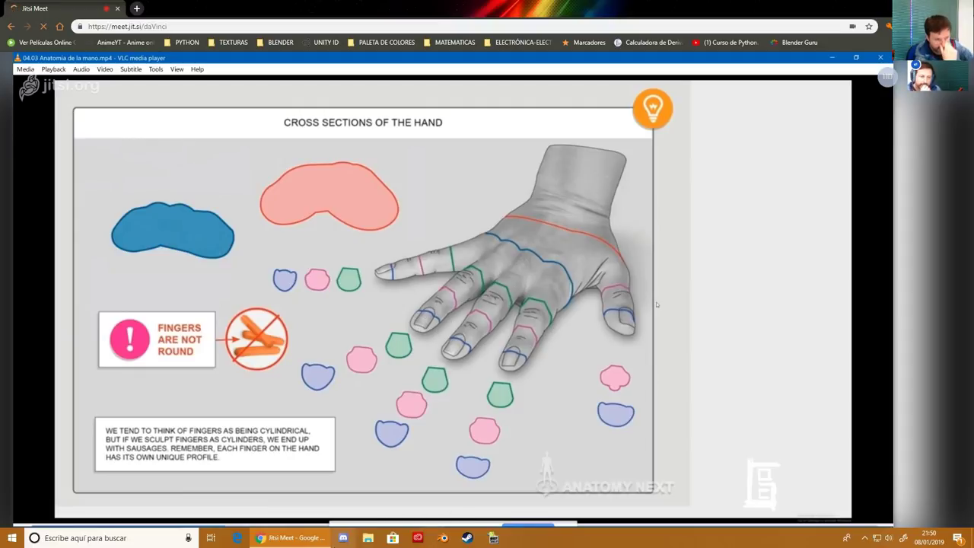
# Show thumbnails of the open Chrome browser windows from the taskbar
pyautogui.click(292, 538)
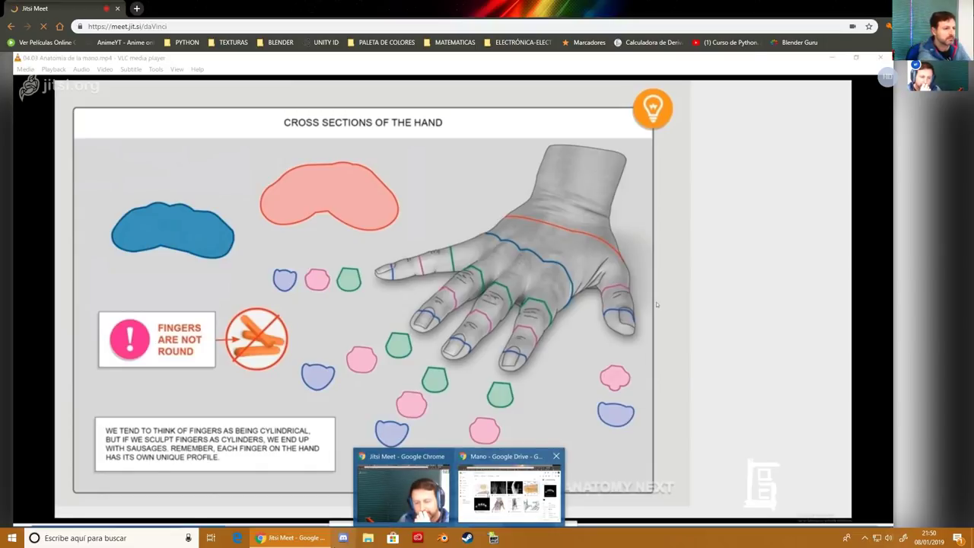
# Go to the Mano folder in Google Drive and preview the Human-finger-structure image
pyautogui.click(509, 487)
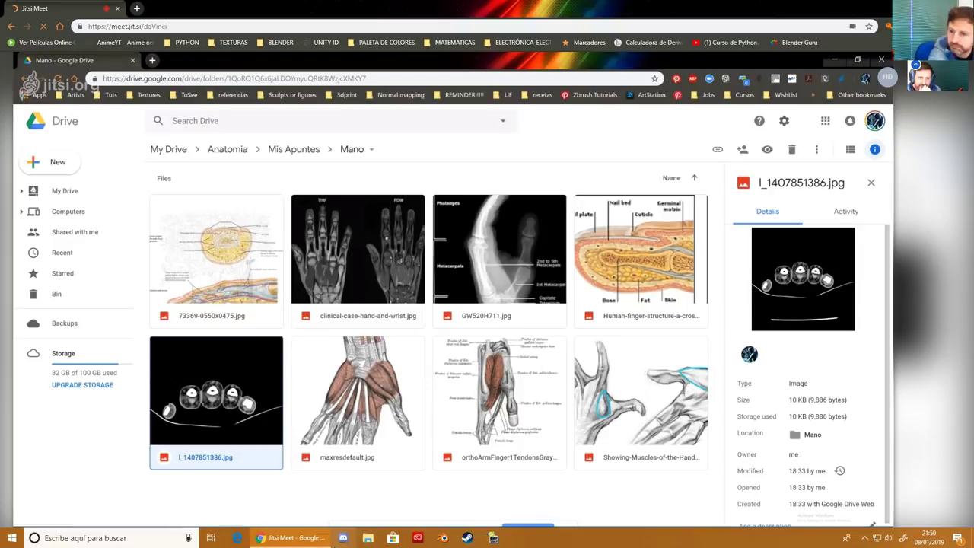
pyautogui.click(640, 251)
pyautogui.doubleClick(641, 251)
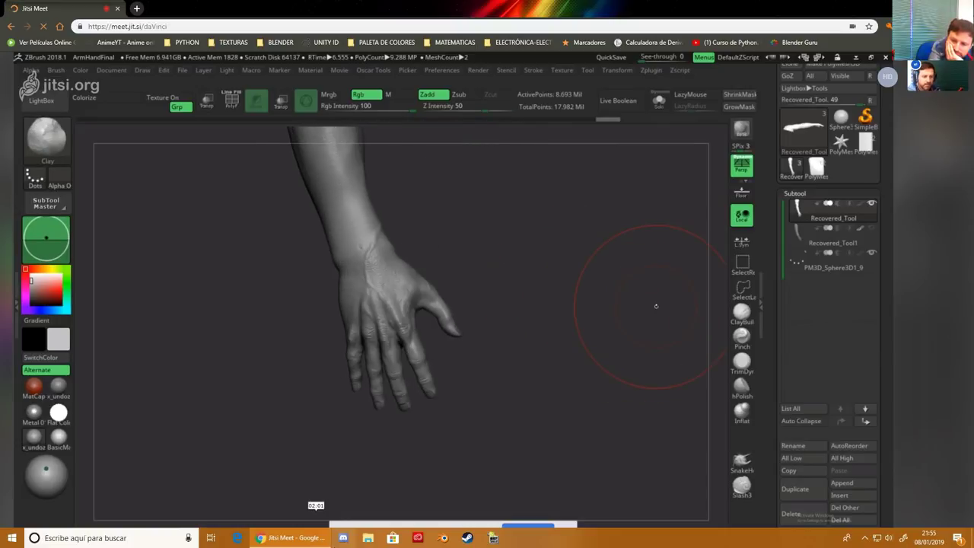
# Orbit and zoom the hand sculpt to study it from several angles
pyautogui.moveTo(565, 306)
pyautogui.mouseDown()
pyautogui.moveTo(576, 327)
pyautogui.moveTo(569, 278)
pyautogui.mouseUp()
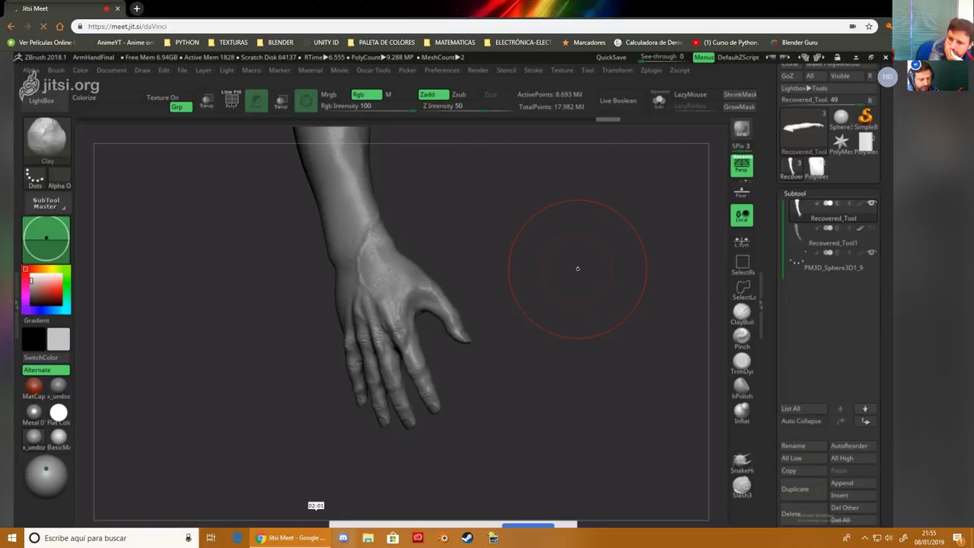
pyautogui.moveTo(637, 239); pyautogui.dragTo(603, 253)
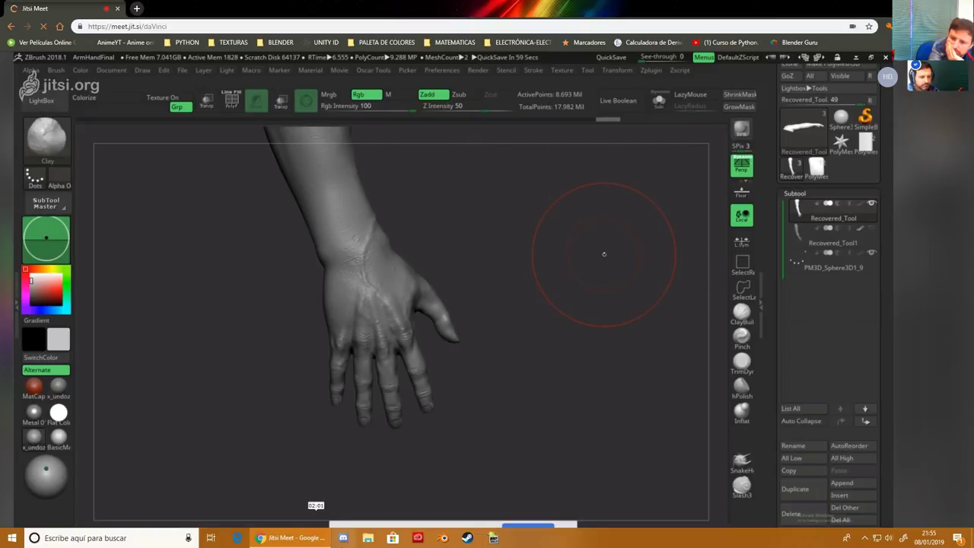
pyautogui.moveTo(468, 299)
pyautogui.mouseDown()
pyautogui.moveTo(435, 246)
pyautogui.moveTo(353, 237)
pyautogui.mouseUp()
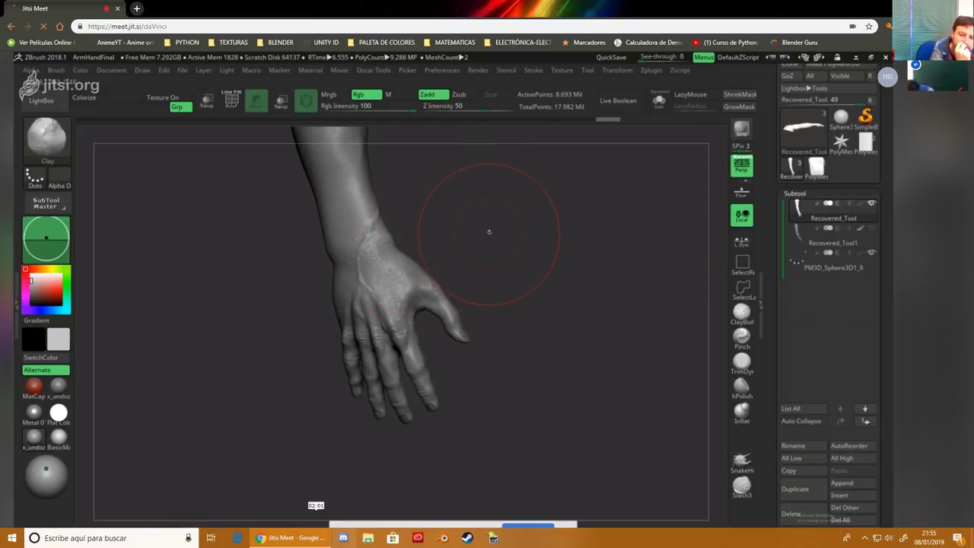
pyautogui.moveTo(480, 249); pyautogui.dragTo(448, 243)
pyautogui.moveTo(398, 218); pyautogui.dragTo(392, 207)
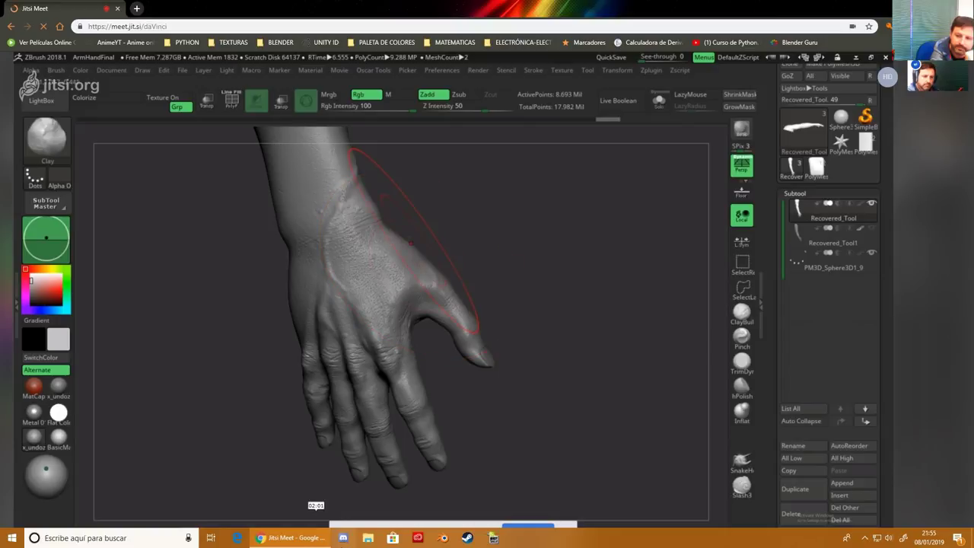
pyautogui.moveTo(528, 233); pyautogui.dragTo(426, 274)
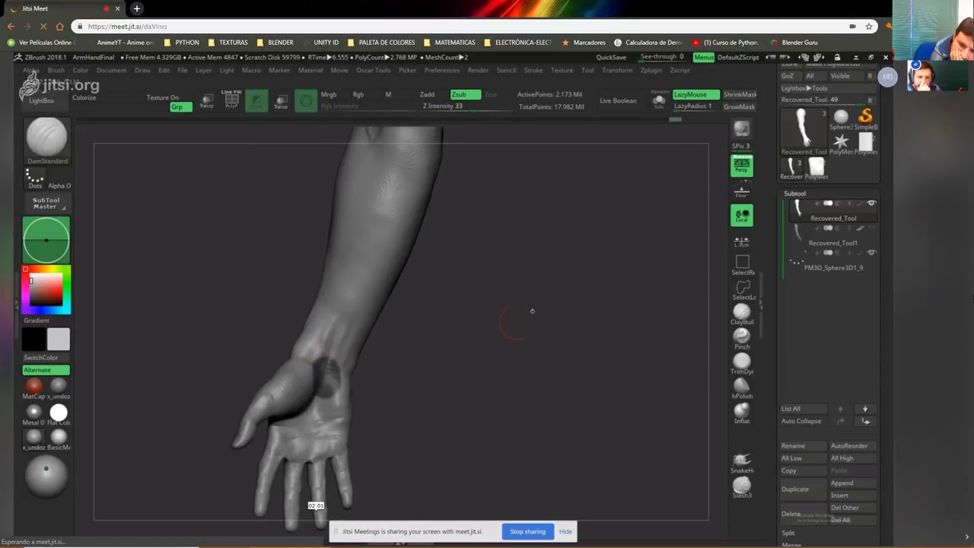
# Inspect the back of the arm's hand and check its 2,173,440 polygon count
pyautogui.moveTo(392, 372); pyautogui.dragTo(452, 200)
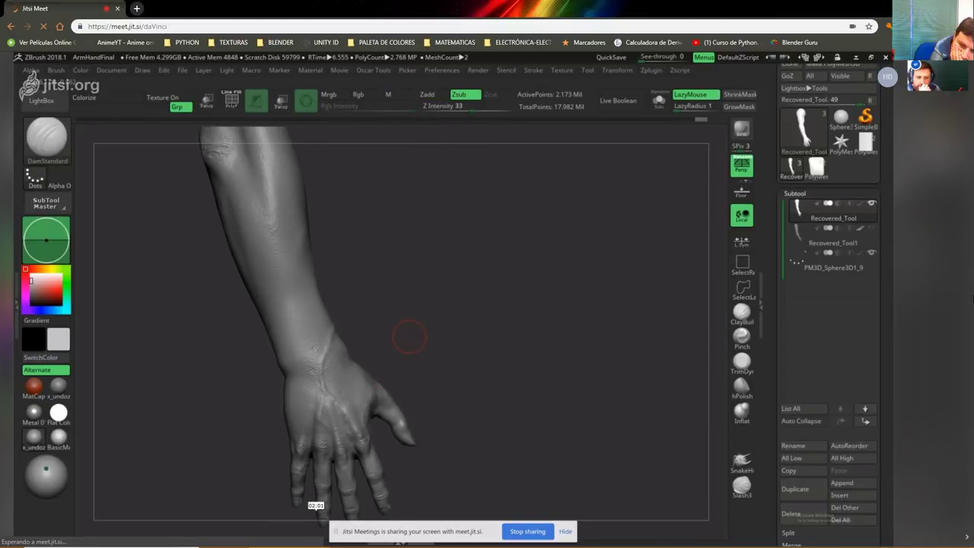
pyautogui.moveTo(409, 336); pyautogui.dragTo(454, 315)
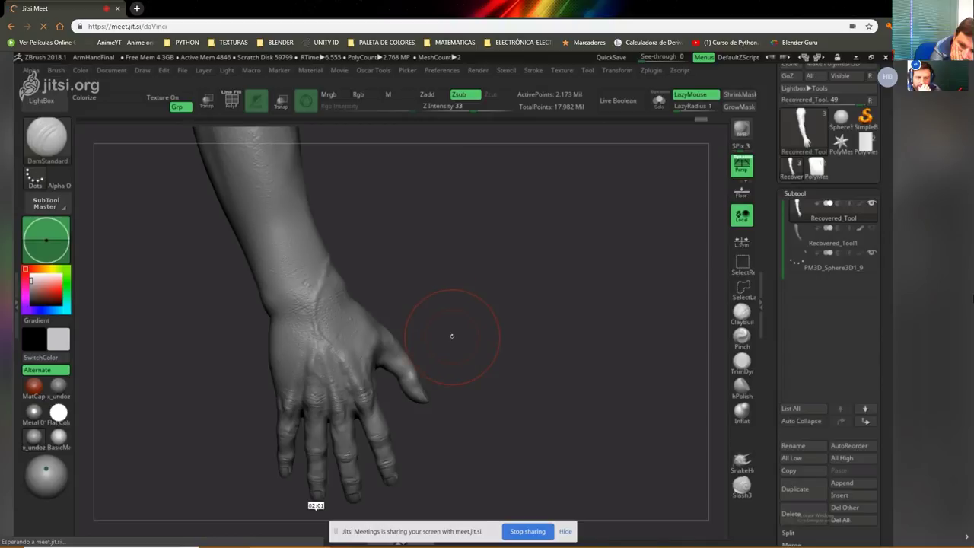
pyautogui.press('s')
pyautogui.moveTo(457, 326)
pyautogui.mouseDown()
pyautogui.moveTo(482, 342)
pyautogui.moveTo(468, 354)
pyautogui.moveTo(484, 323)
pyautogui.moveTo(477, 343)
pyautogui.moveTo(487, 339)
pyautogui.moveTo(472, 337)
pyautogui.mouseUp()
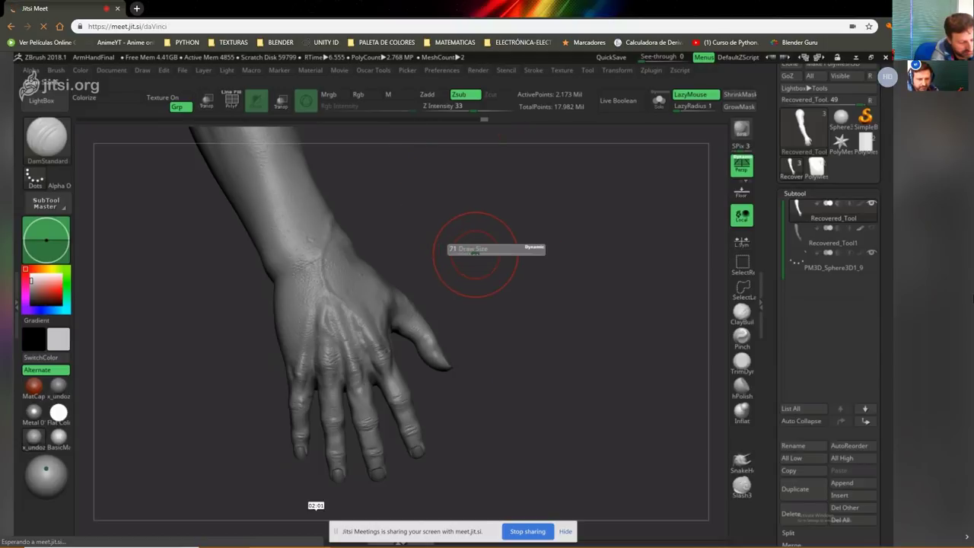
pyautogui.moveTo(495, 235)
pyautogui.mouseDown()
pyautogui.moveTo(496, 271)
pyautogui.moveTo(496, 258)
pyautogui.mouseUp()
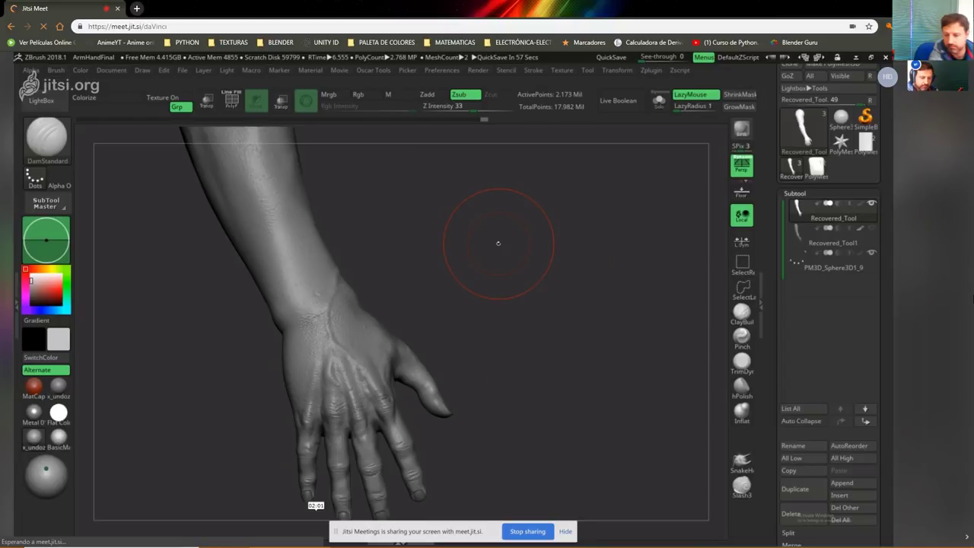
pyautogui.moveTo(568, 304); pyautogui.dragTo(583, 326)
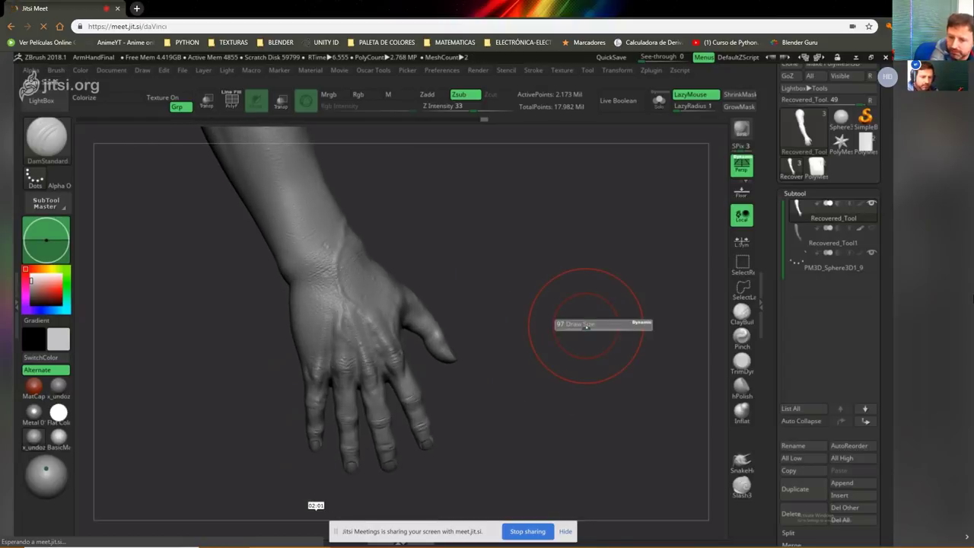
pyautogui.moveTo(615, 277)
pyautogui.mouseDown()
pyautogui.moveTo(583, 320)
pyautogui.moveTo(555, 244)
pyautogui.moveTo(588, 244)
pyautogui.moveTo(567, 250)
pyautogui.mouseUp()
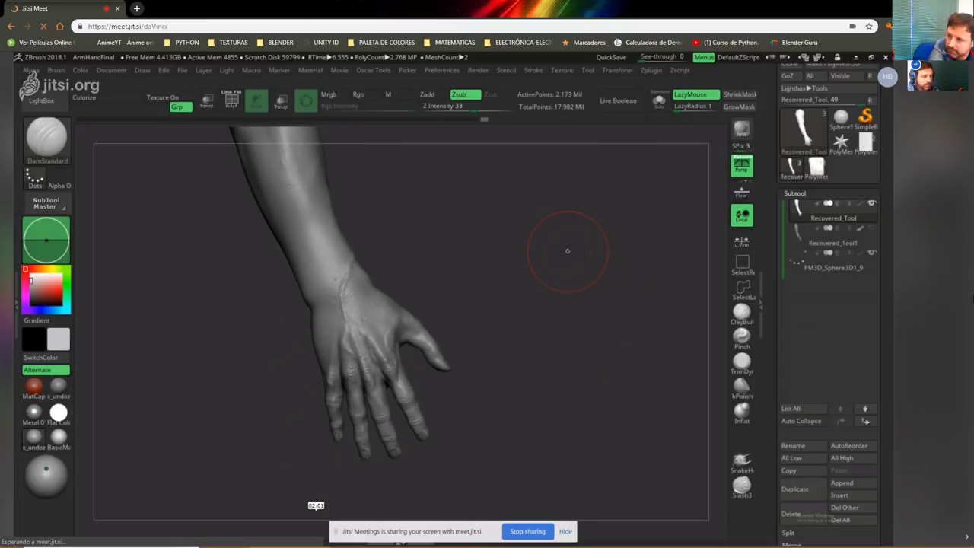
pyautogui.moveTo(791, 168)
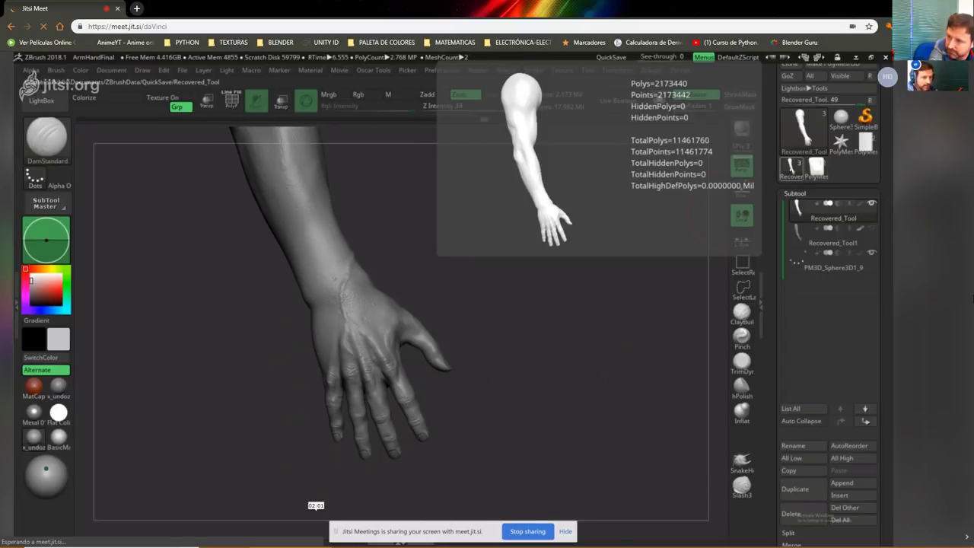
# Switch to the blocky PolyMesh3D_3 hand, frame it, and rotate it to the front
pyautogui.click(818, 169)
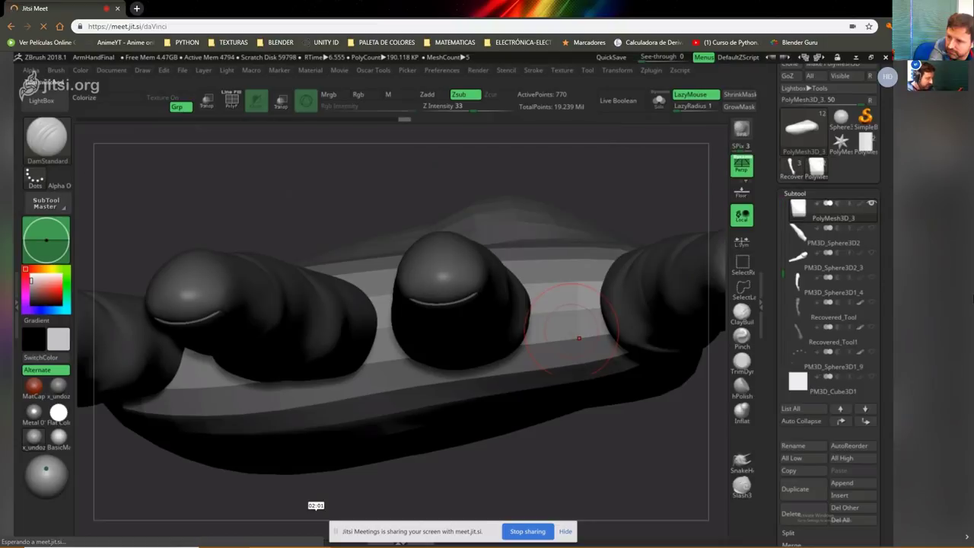
pyautogui.press('f')
pyautogui.moveTo(479, 202); pyautogui.dragTo(578, 202)
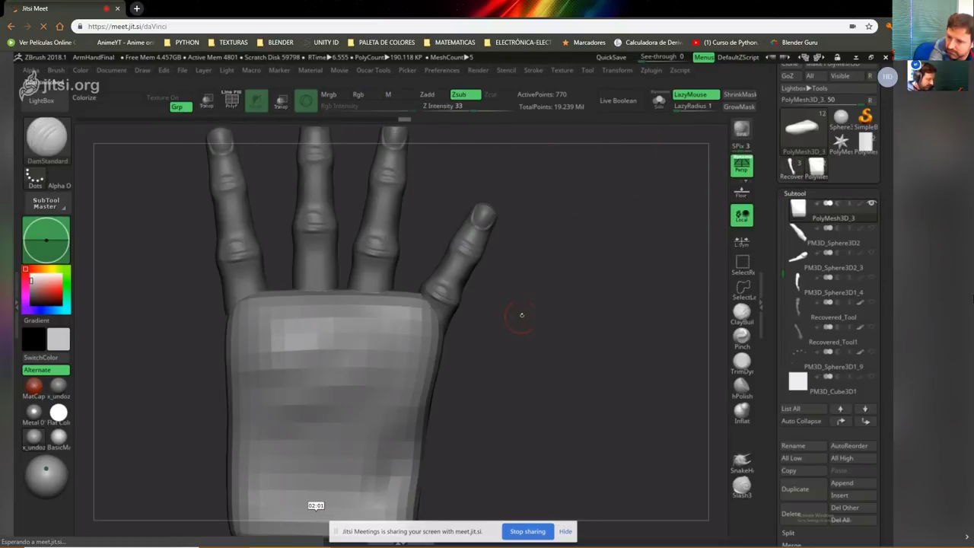
pyautogui.press('s')
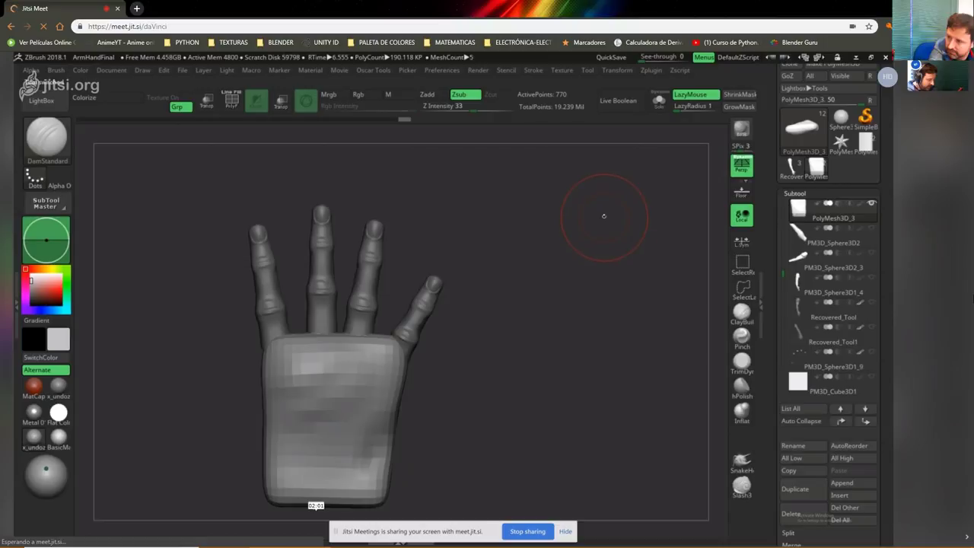
pyautogui.moveTo(570, 308); pyautogui.dragTo(588, 316)
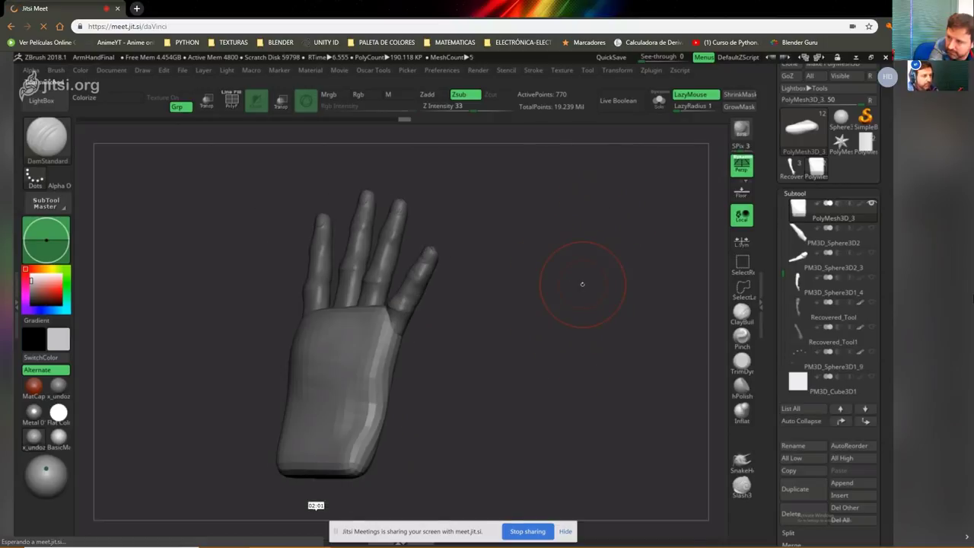
pyautogui.moveTo(582, 284)
pyautogui.mouseDown()
pyautogui.moveTo(561, 297)
pyautogui.moveTo(628, 284)
pyautogui.moveTo(594, 282)
pyautogui.mouseUp()
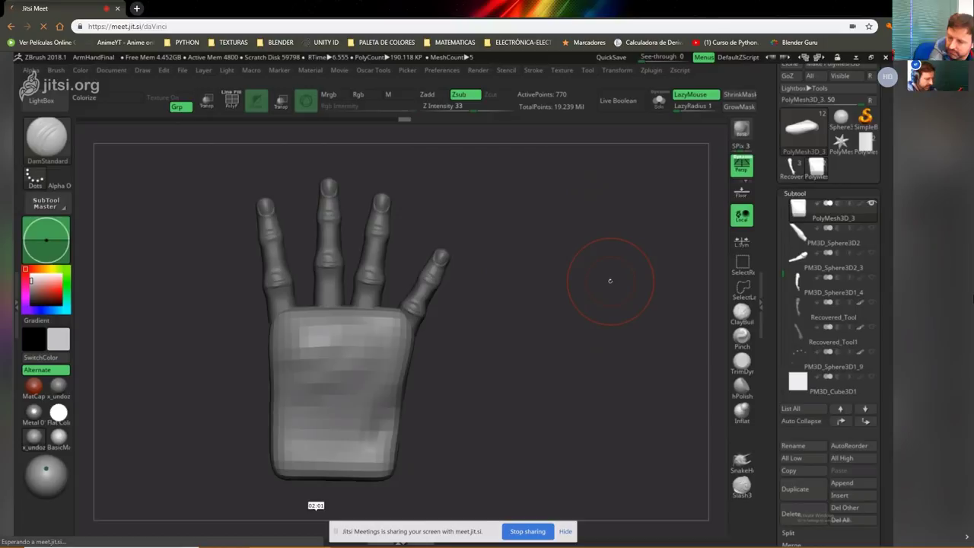
pyautogui.moveTo(607, 282)
pyautogui.mouseDown()
pyautogui.moveTo(530, 325)
pyautogui.moveTo(538, 276)
pyautogui.moveTo(529, 319)
pyautogui.mouseUp()
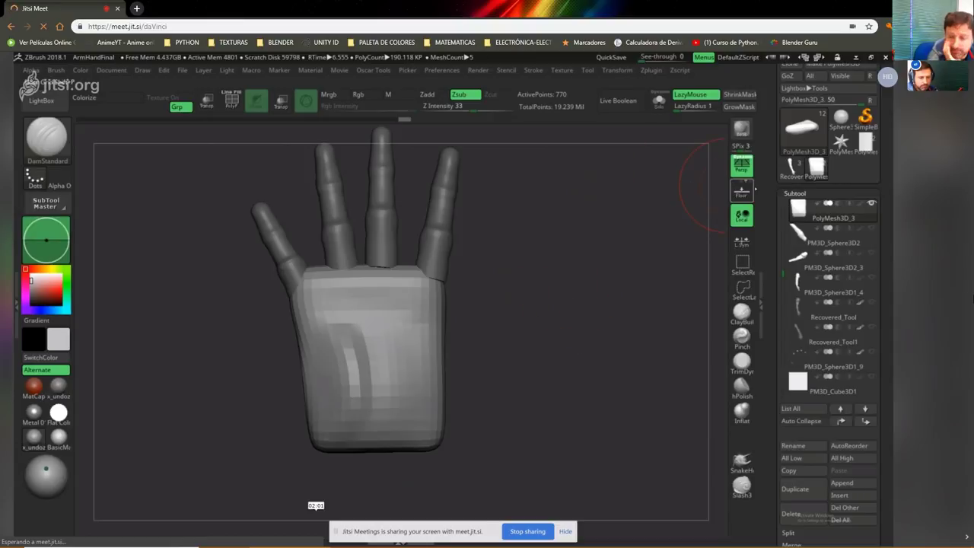
# Select the detailed Recovered_Tool arm, frame it and turn it to show the palm
pyautogui.click(792, 166)
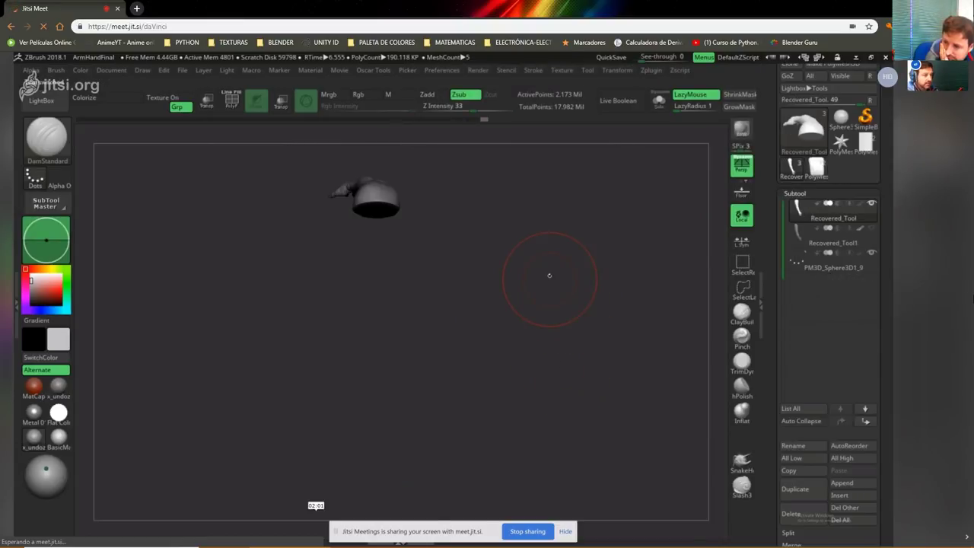
pyautogui.press('f')
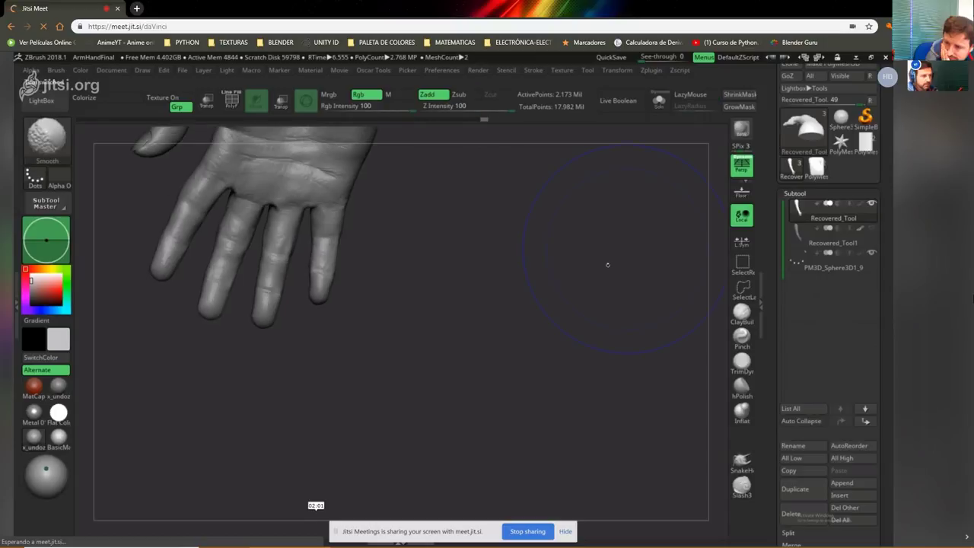
pyautogui.moveTo(607, 264)
pyautogui.mouseDown()
pyautogui.moveTo(506, 311)
pyautogui.moveTo(310, 338)
pyautogui.mouseUp()
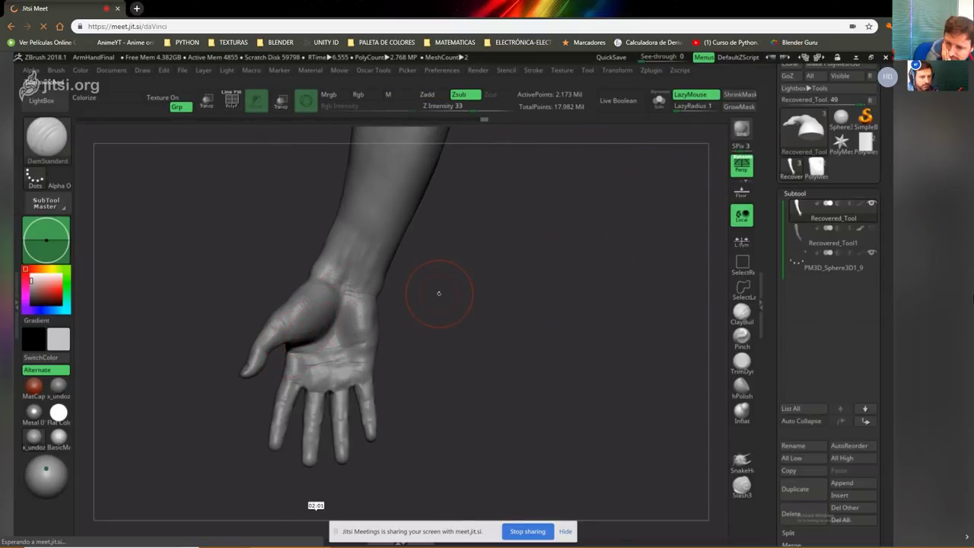
# Paint test mask patches on the palm, then clear all the mask
pyautogui.moveTo(395, 308)
pyautogui.mouseDown()
pyautogui.moveTo(361, 339)
pyautogui.moveTo(300, 316)
pyautogui.moveTo(328, 335)
pyautogui.mouseUp()
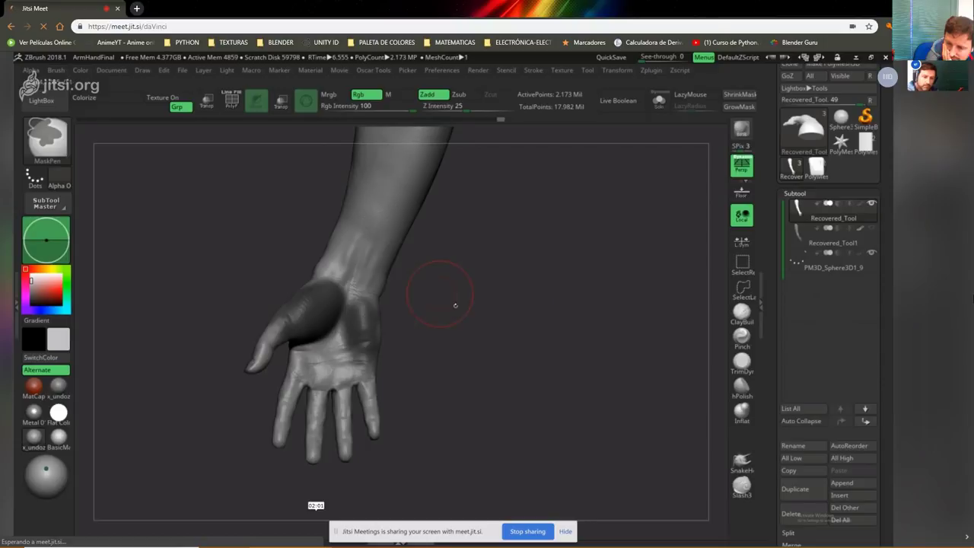
pyautogui.moveTo(441, 297)
pyautogui.mouseDown()
pyautogui.moveTo(500, 351)
pyautogui.moveTo(533, 342)
pyautogui.moveTo(474, 312)
pyautogui.moveTo(488, 324)
pyautogui.moveTo(499, 302)
pyautogui.mouseUp()
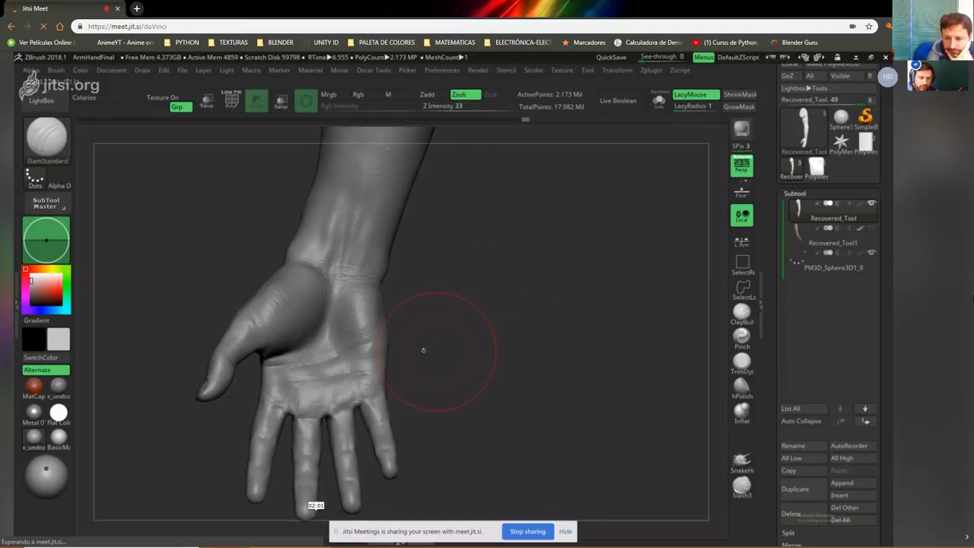
pyautogui.moveTo(373, 335); pyautogui.dragTo(327, 289)
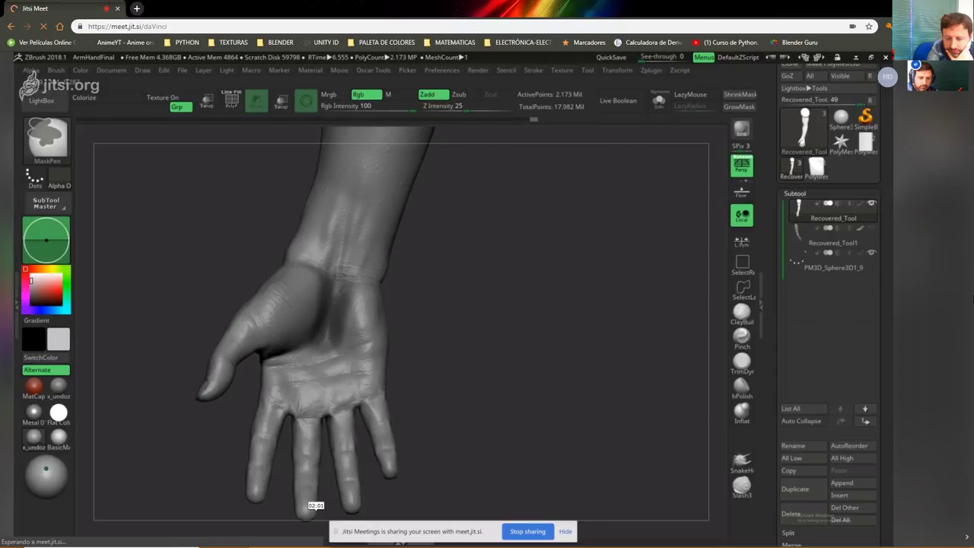
pyautogui.moveTo(411, 319); pyautogui.dragTo(426, 335)
pyautogui.keyDown('ctrl'); pyautogui.click(413, 293); pyautogui.keyUp('ctrl')
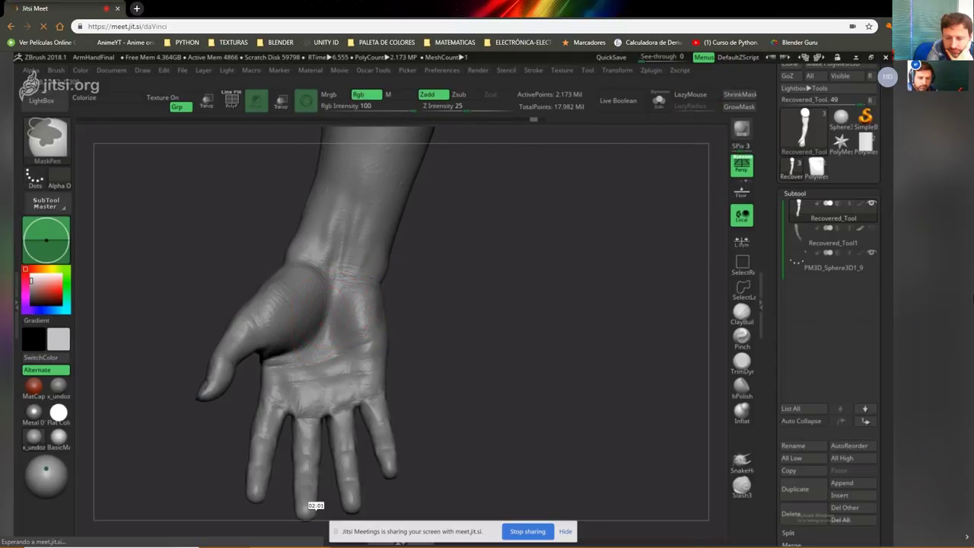
# Turn the palm toward the viewer and shrink the brush to a small draw size
pyautogui.moveTo(400, 312); pyautogui.dragTo(332, 297)
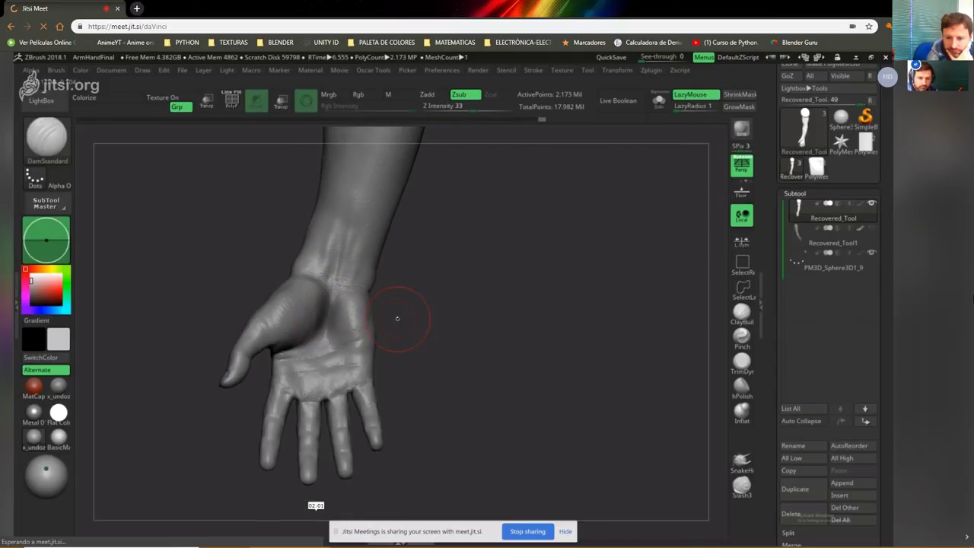
pyautogui.moveTo(385, 331)
pyautogui.mouseDown()
pyautogui.moveTo(398, 322)
pyautogui.moveTo(398, 348)
pyautogui.moveTo(410, 354)
pyautogui.moveTo(418, 342)
pyautogui.mouseUp()
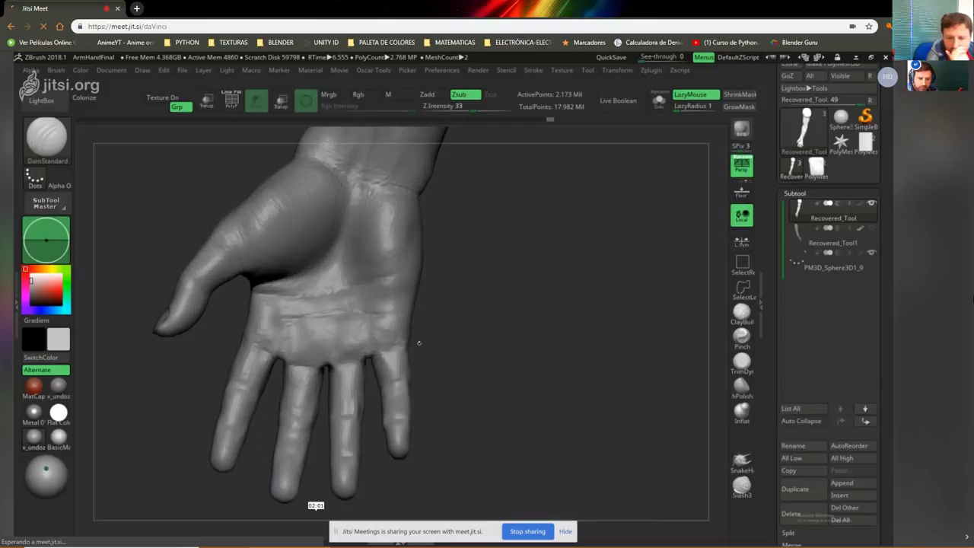
pyautogui.press('shift')
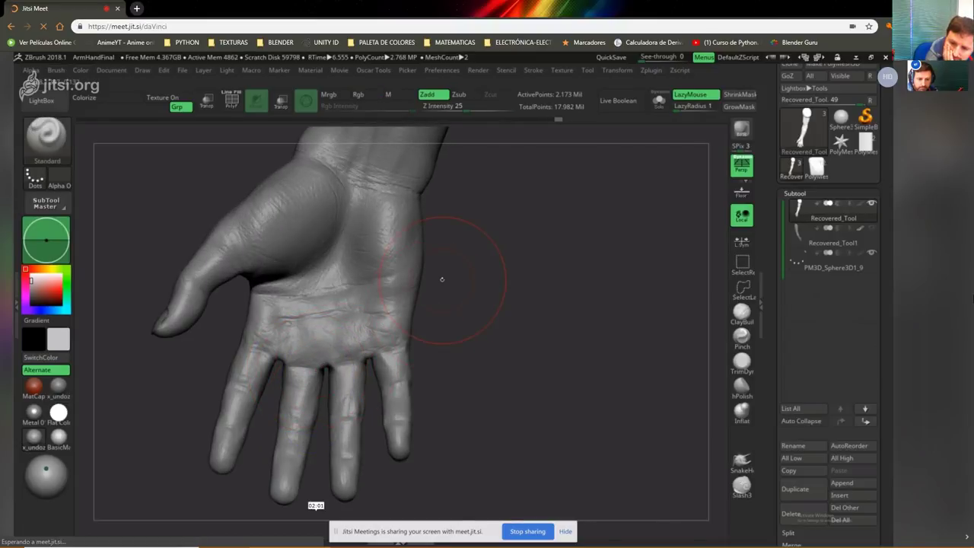
pyautogui.press('s')
pyautogui.moveTo(487, 282)
pyautogui.mouseDown()
pyautogui.moveTo(435, 281)
pyautogui.moveTo(403, 263)
pyautogui.mouseUp()
pyautogui.press('ctrl')
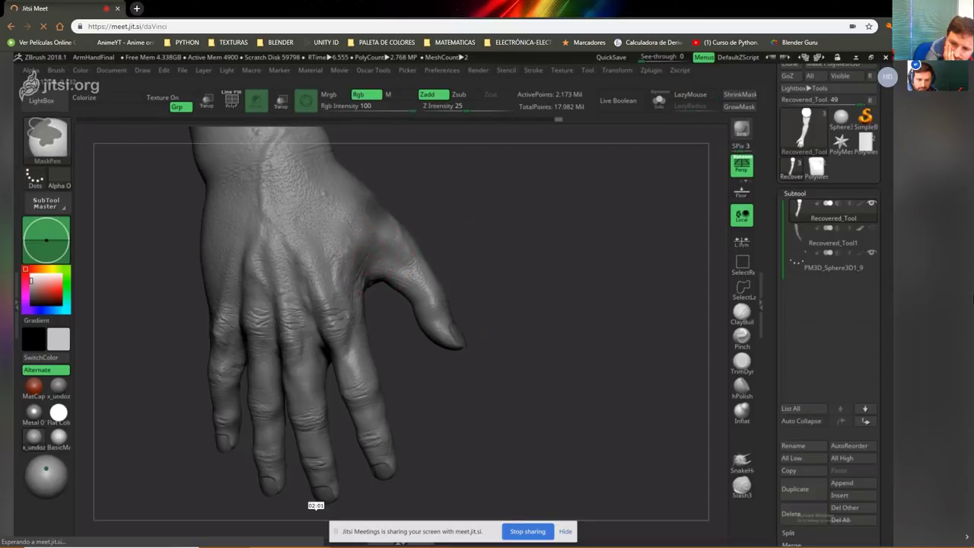
pyautogui.moveTo(351, 243); pyautogui.dragTo(483, 347)
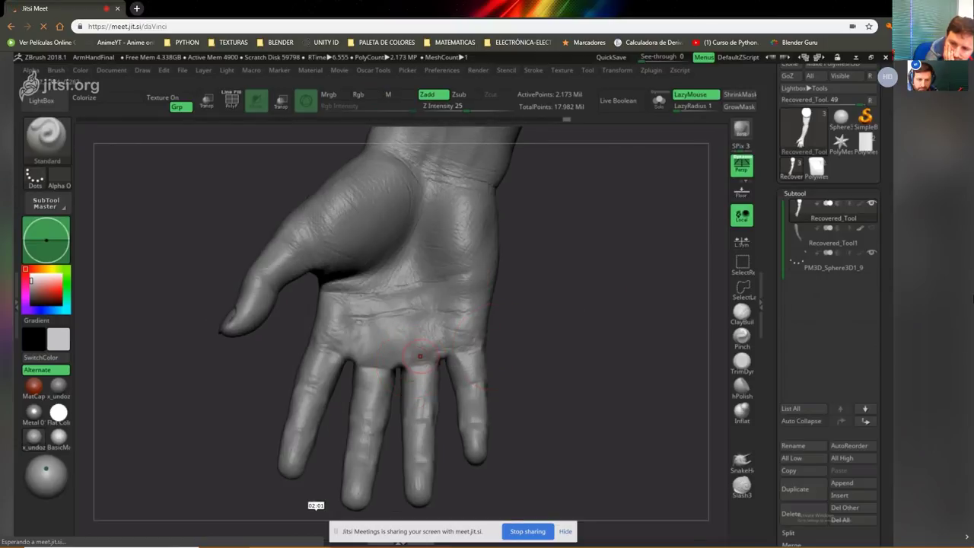
# Mask the creases at the bases of the index, middle, ring and pinky fingers
pyautogui.press('ctrl')
pyautogui.moveTo(432, 347); pyautogui.dragTo(431, 380)
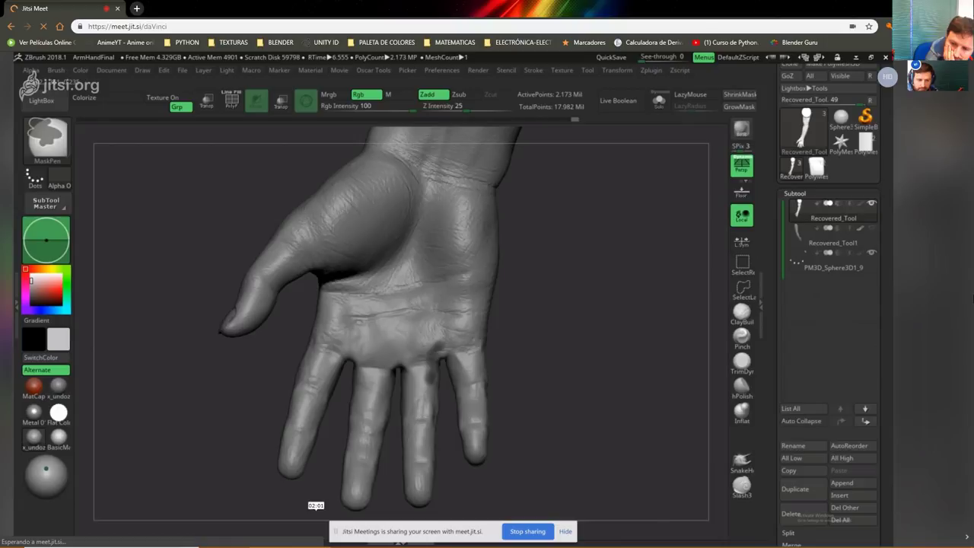
pyautogui.moveTo(403, 347); pyautogui.dragTo(407, 391)
pyautogui.moveTo(439, 358); pyautogui.dragTo(439, 381)
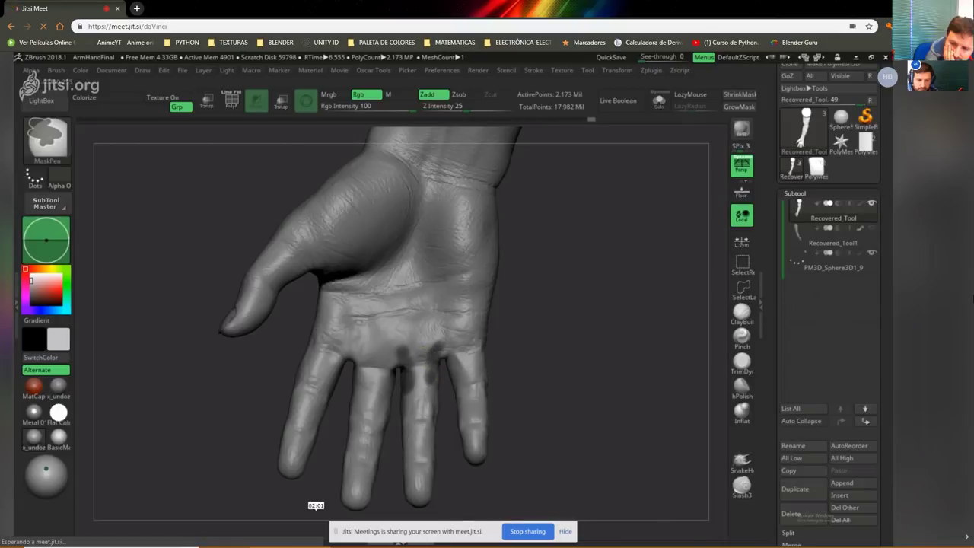
pyautogui.moveTo(442, 335); pyautogui.dragTo(455, 380)
pyautogui.moveTo(487, 328); pyautogui.dragTo(475, 365)
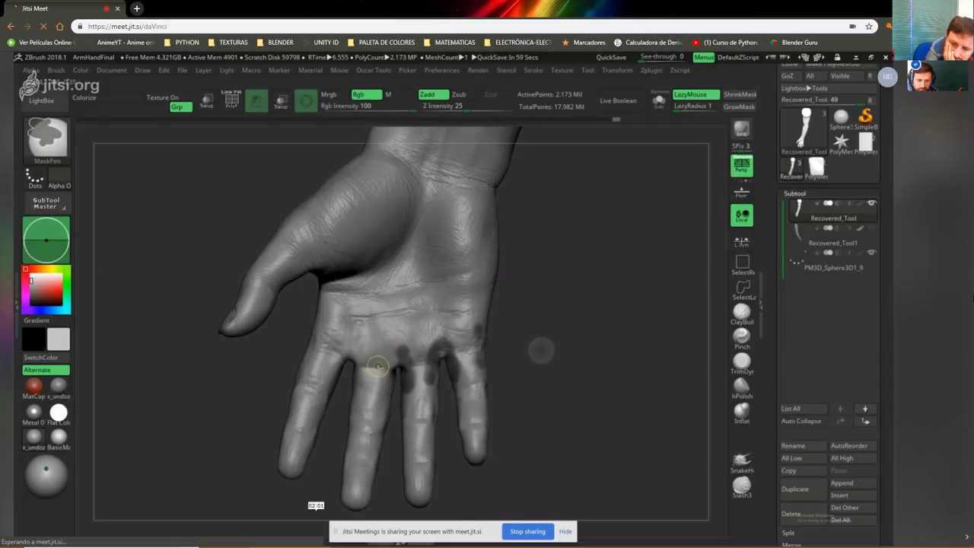
pyautogui.moveTo(382, 396); pyautogui.dragTo(392, 357)
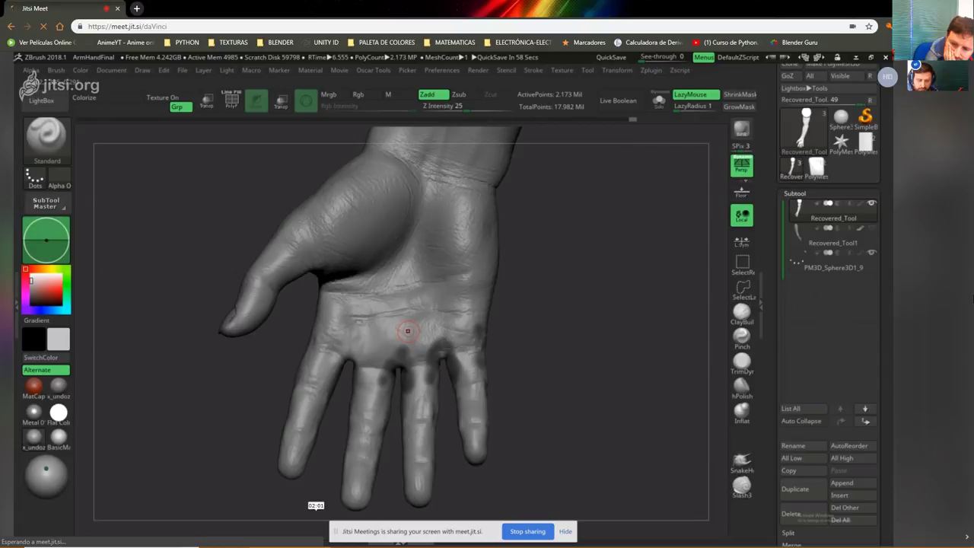
pyautogui.moveTo(362, 356)
pyautogui.mouseDown()
pyautogui.moveTo(355, 371)
pyautogui.moveTo(317, 343)
pyautogui.mouseUp()
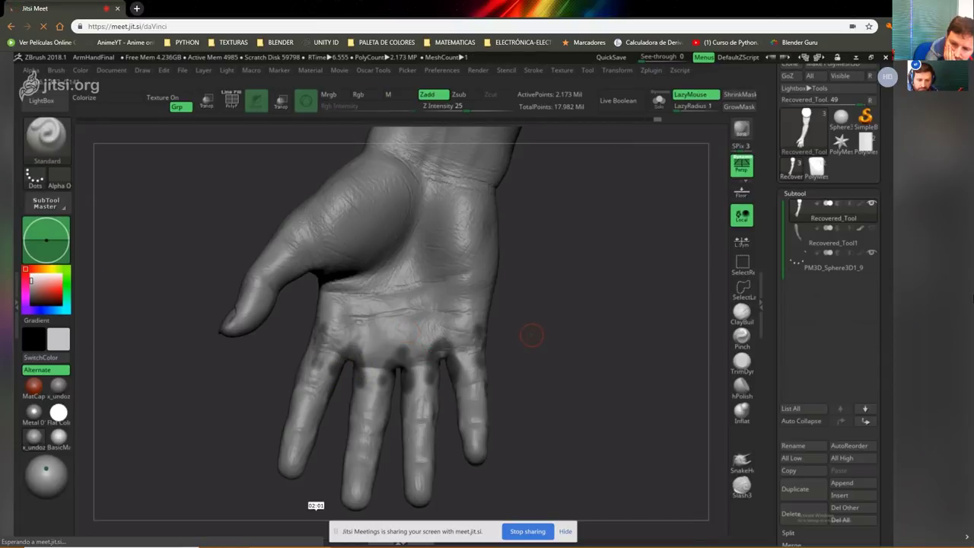
pyautogui.press('ctrl')
pyautogui.moveTo(521, 334)
pyautogui.mouseDown()
pyautogui.moveTo(525, 345)
pyautogui.moveTo(504, 362)
pyautogui.moveTo(533, 352)
pyautogui.moveTo(523, 375)
pyautogui.moveTo(559, 389)
pyautogui.moveTo(568, 378)
pyautogui.mouseUp()
pyautogui.press('s')
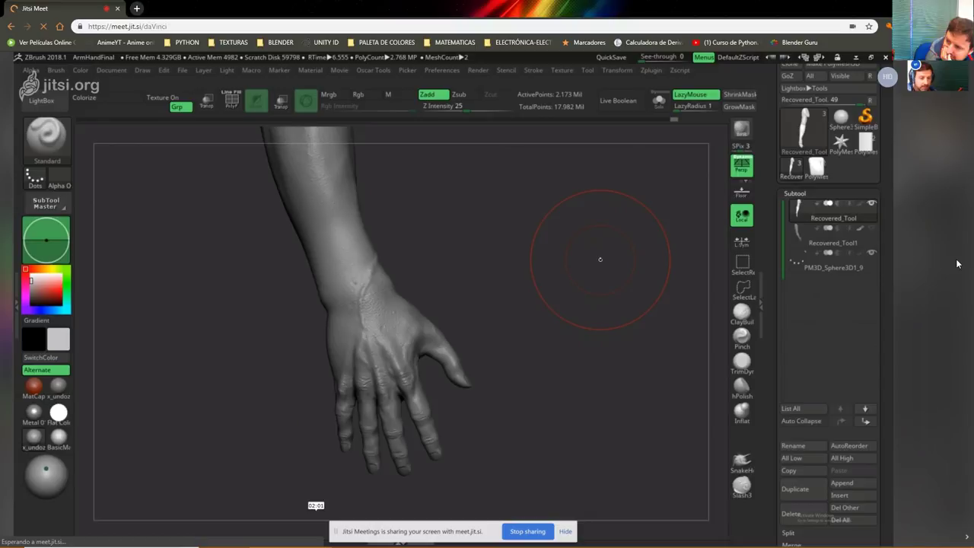
# Raise the brush draw size from 140 to 202 with the back of the hand shown
pyautogui.moveTo(964, 276)
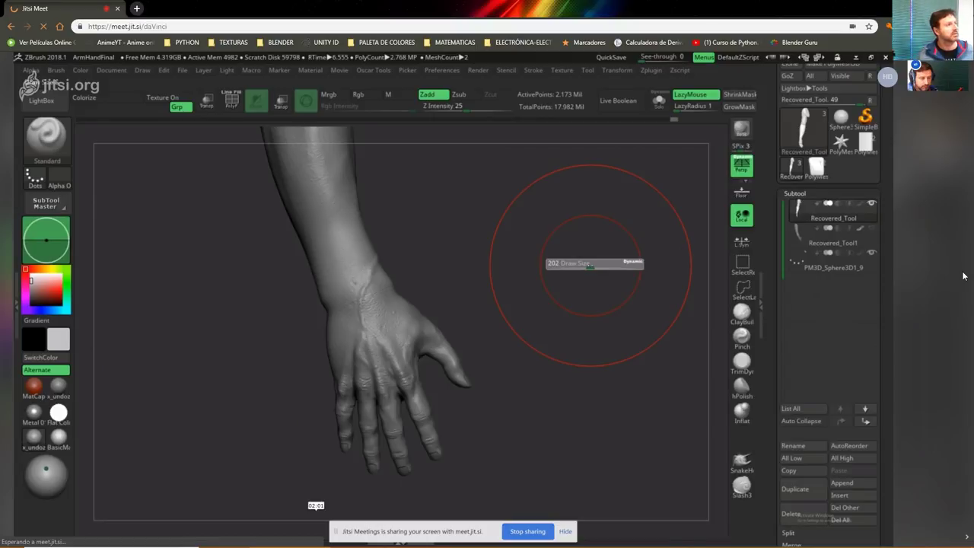
# Stop and save the screen recording via the GeForce Alt+Z overlay's Detener y guardar
pyautogui.moveTo(951, 283)
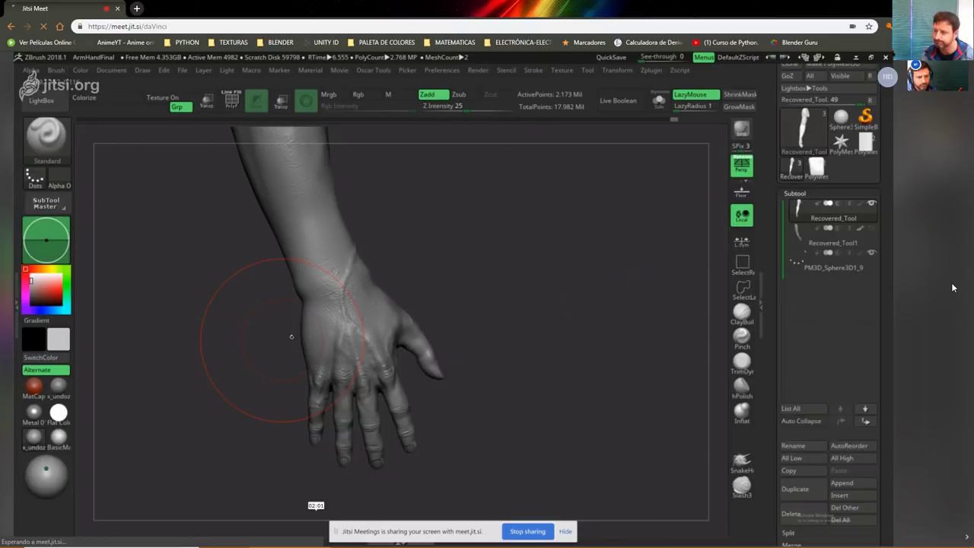
pyautogui.hotkey('alt', 'z')
pyautogui.click(480, 199)
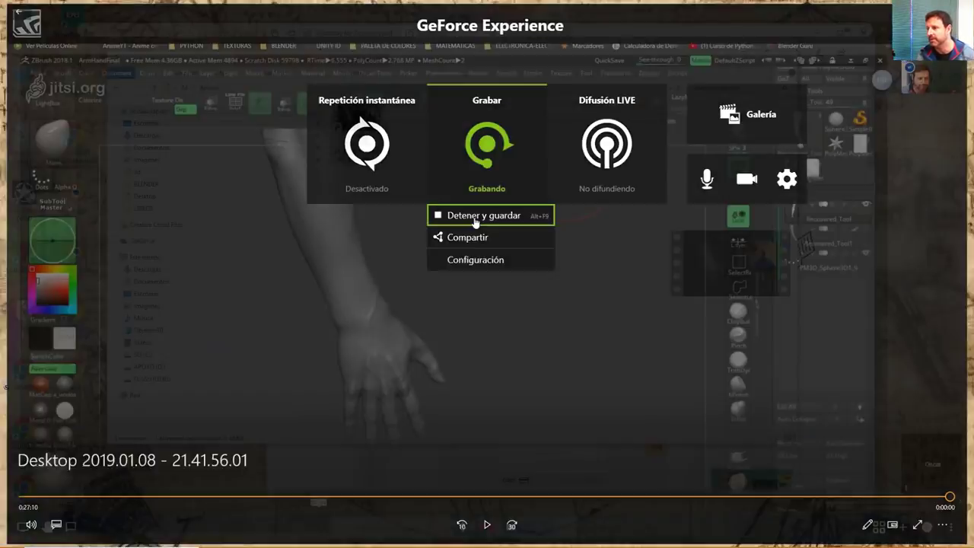
pyautogui.click(475, 217)
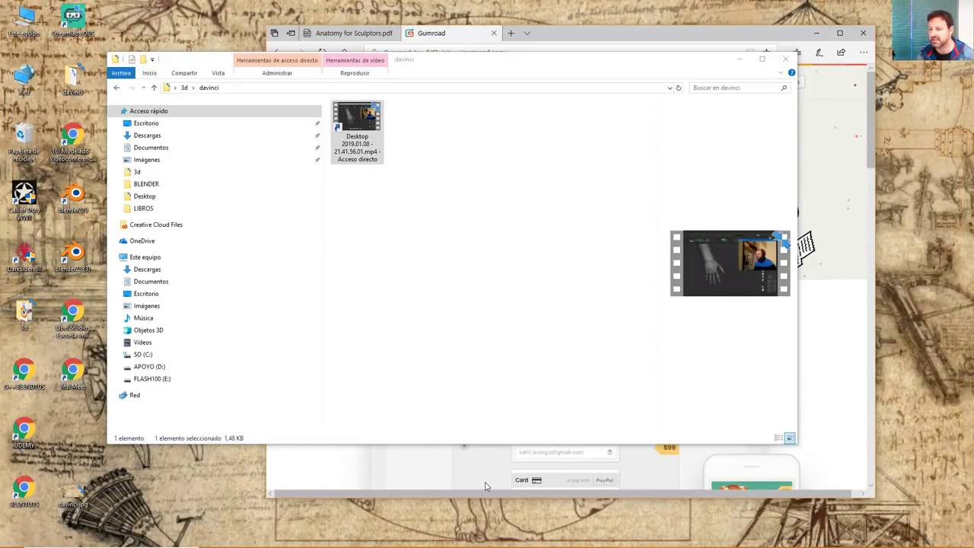
# Close the davinci folder window and shift the Edge browser window to the left
pyautogui.click(786, 59)
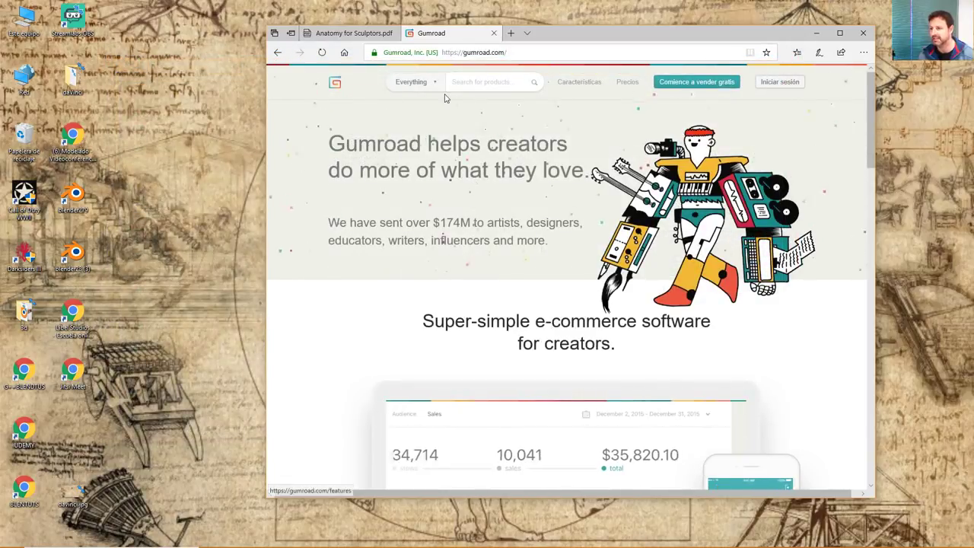
pyautogui.moveTo(592, 35); pyautogui.dragTo(541, 35)
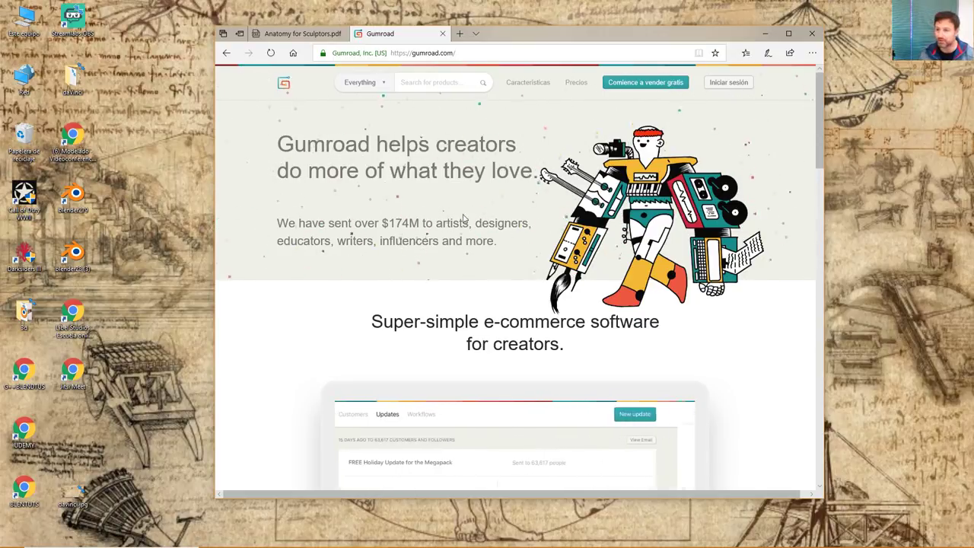
# Bring up the Anatomy for Sculptors PDF tab, then minimize everything to reveal the desktop
pyautogui.click(296, 34)
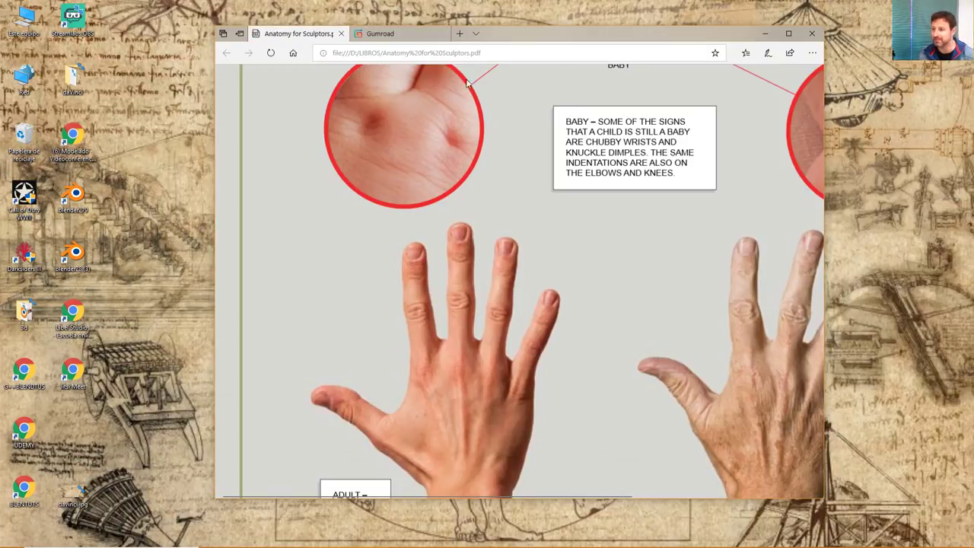
pyautogui.moveTo(637, 39); pyautogui.dragTo(618, 46)
pyautogui.press('super+d')
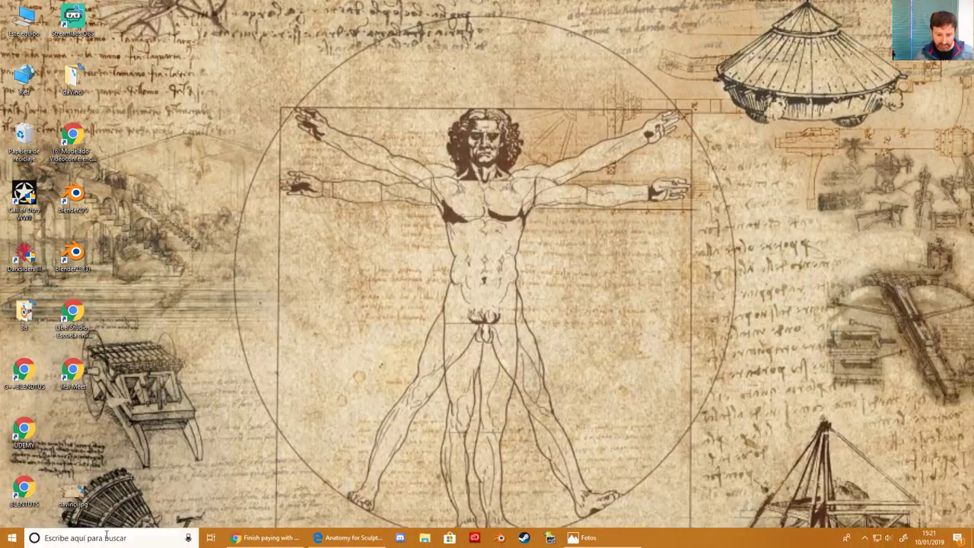
# Launch Discord by searching 'discord' from the taskbar search
pyautogui.click(107, 536)
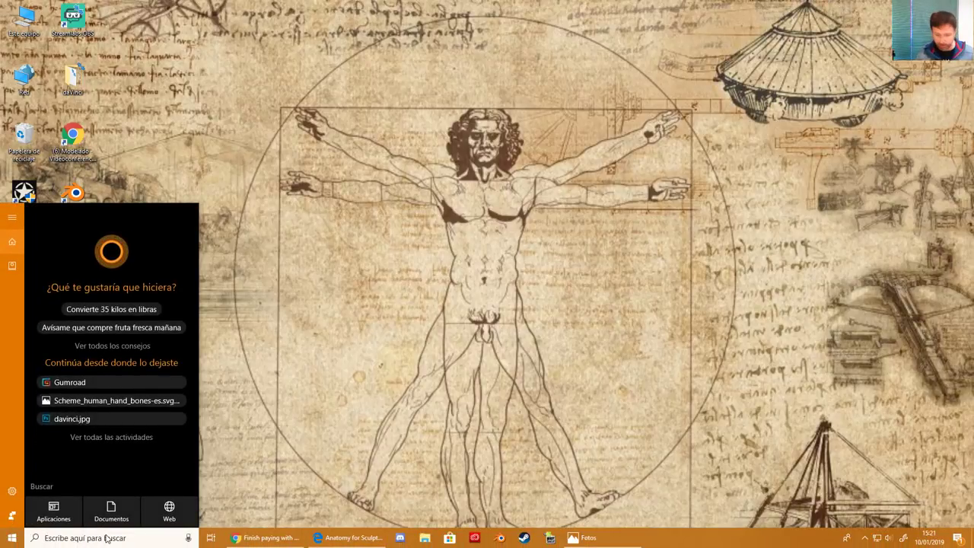
pyautogui.write('discord')
pyautogui.press('Return')
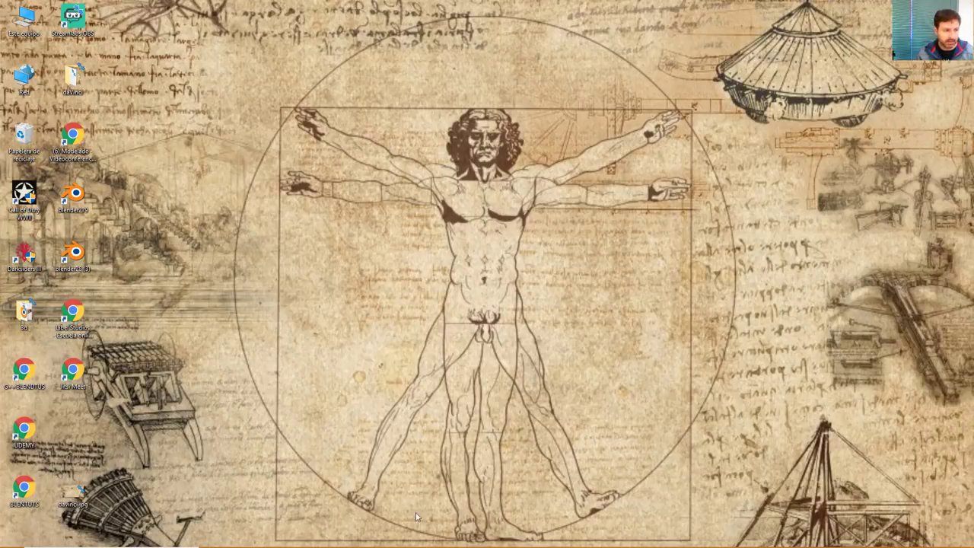
pyautogui.moveTo(917, 542)
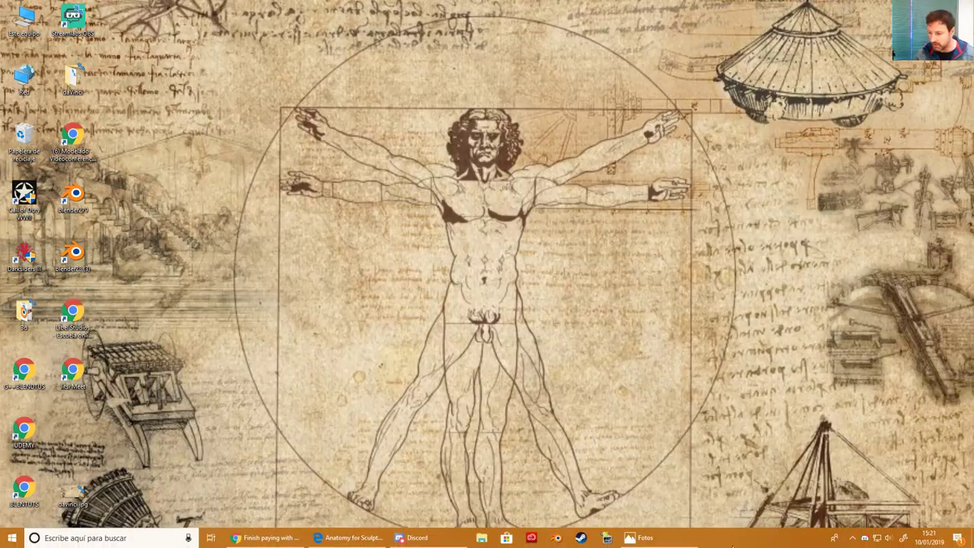
# Bring Discord forward, open the puntoblend server and scroll through its channel list
pyautogui.click(864, 538)
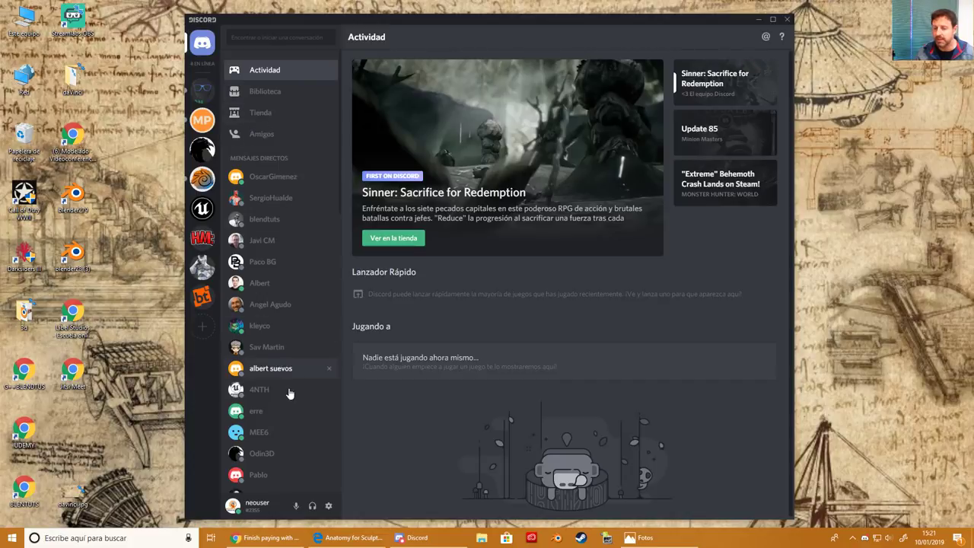
pyautogui.scroll(-5, 289, 393)
pyautogui.click(202, 179)
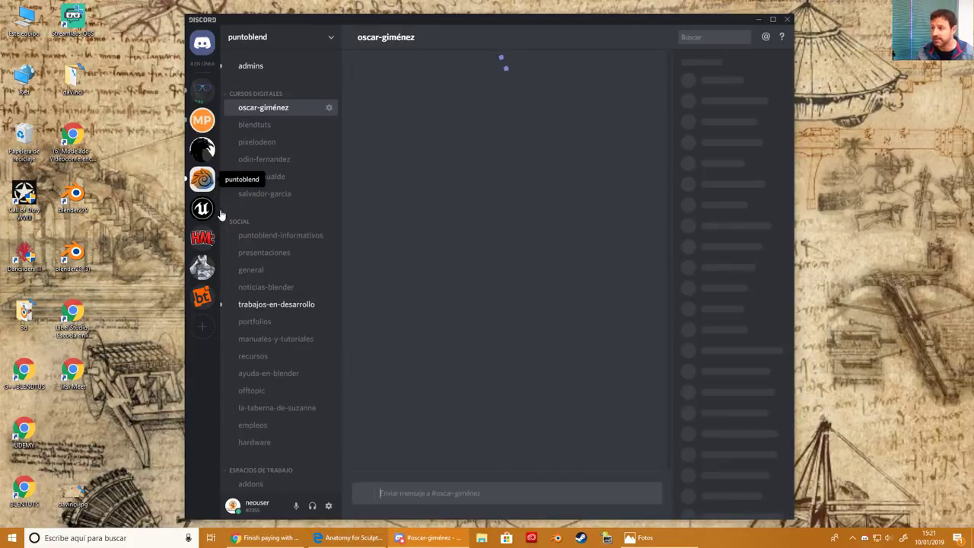
pyautogui.scroll(-5, 270, 365)
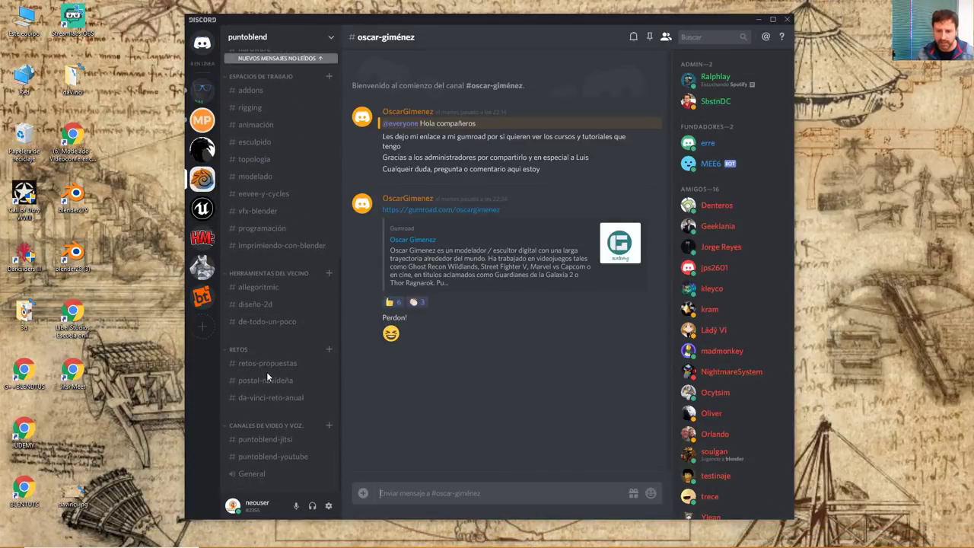
pyautogui.scroll(2, 260, 333)
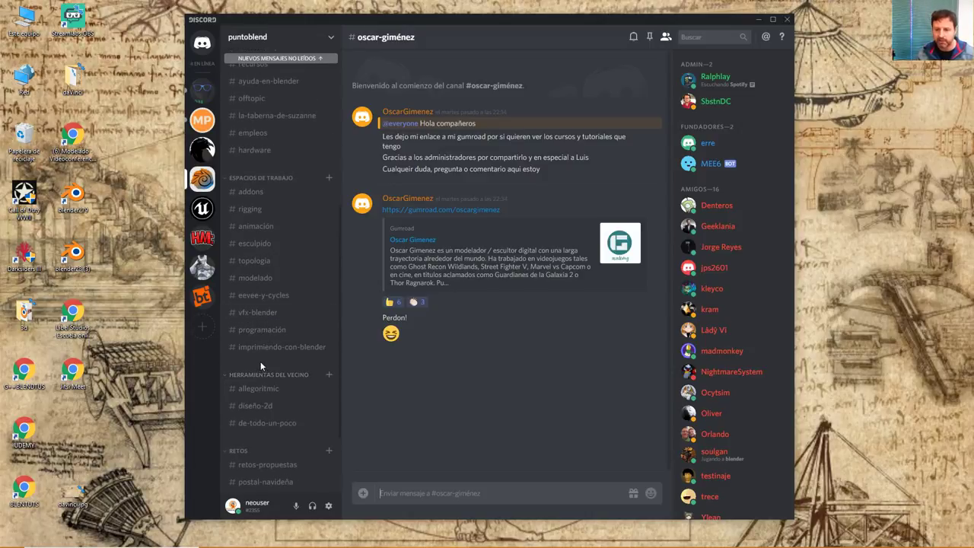
# Start a new category from the channel sidebar and begin entering its name, DA VINCI
pyautogui.rightClick(260, 361)
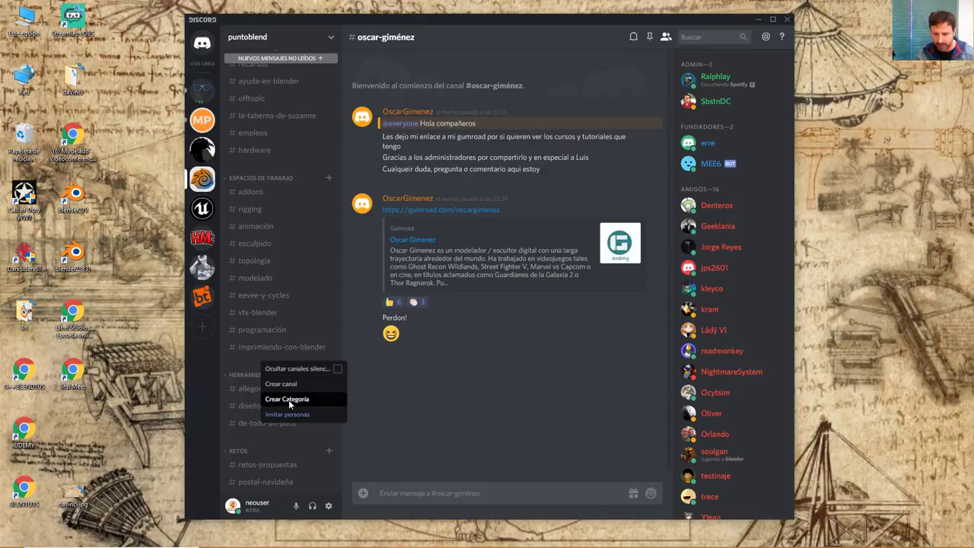
pyautogui.click(288, 400)
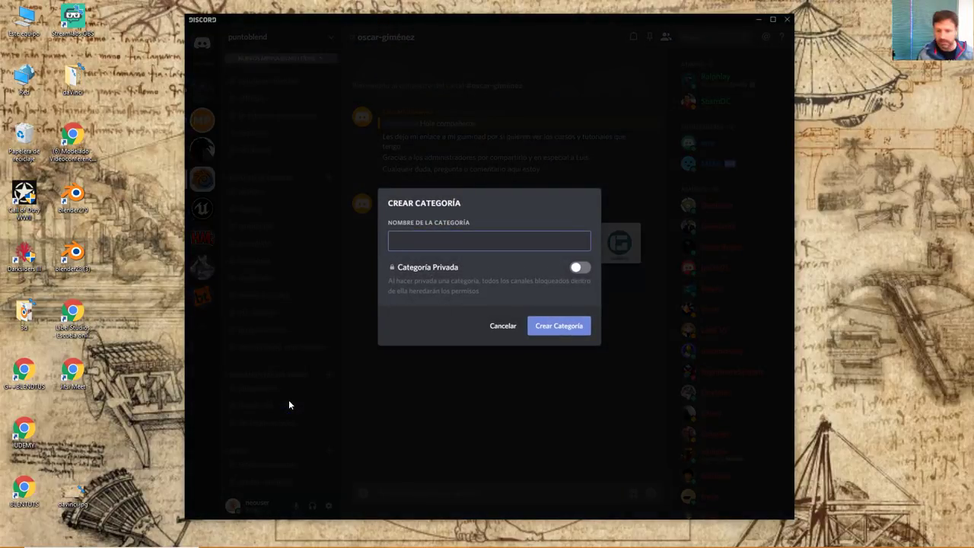
pyautogui.write('da')
pyautogui.press('BackSpace')
pyautogui.press('BackSpace')
pyautogui.write('DA VIN')
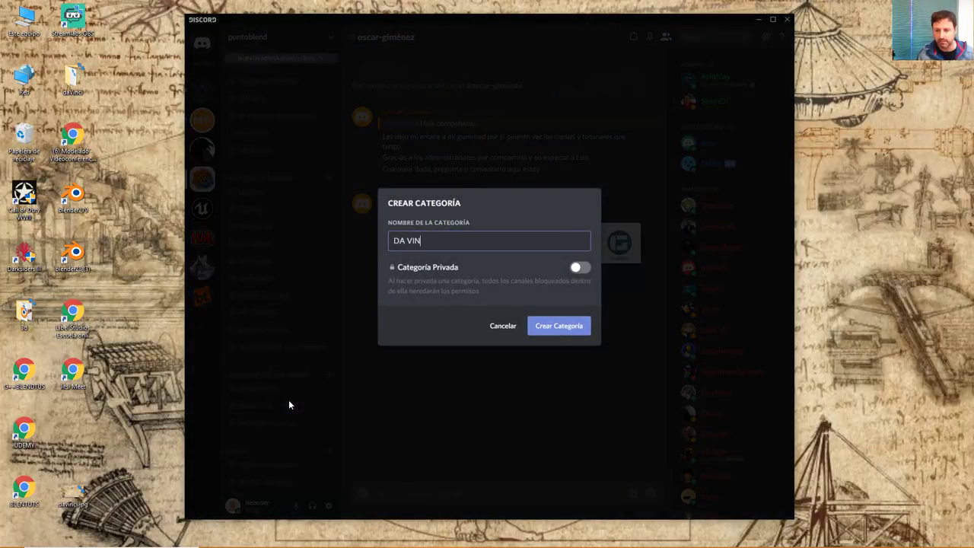
pyautogui.write('CI RETO ANIMA')
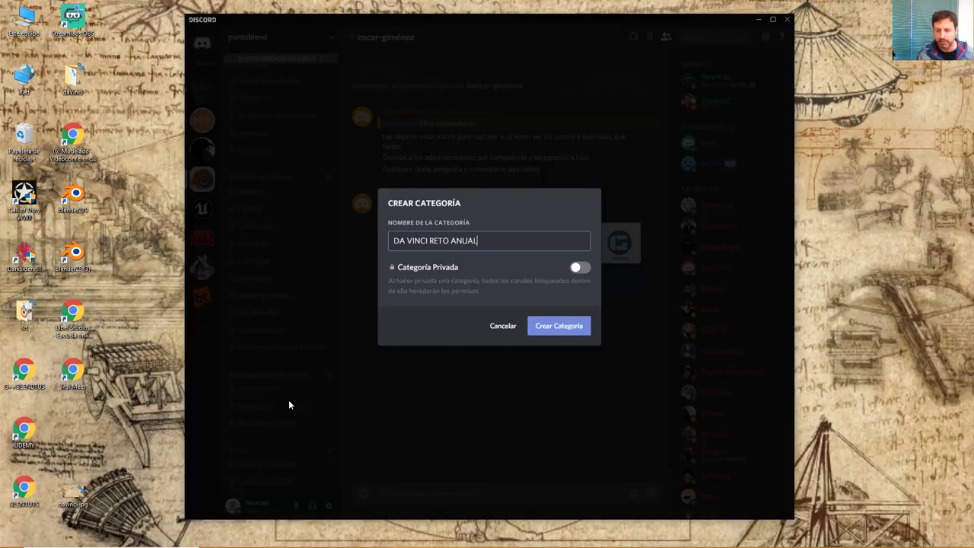
pyautogui.press('BackSpace')
pyautogui.press('BackSpace')
pyautogui.press('BackSpace')
pyautogui.press('BackSpace')
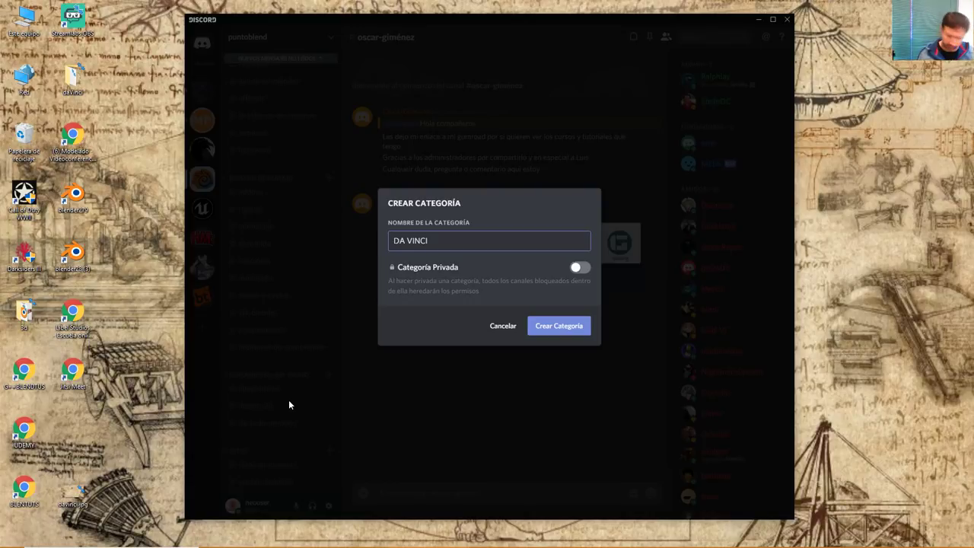
# Create the DA VINCI ANUAL category, place it above RETOS, and move da-vinci-reto-anual into it
pyautogui.write('ANUAL')
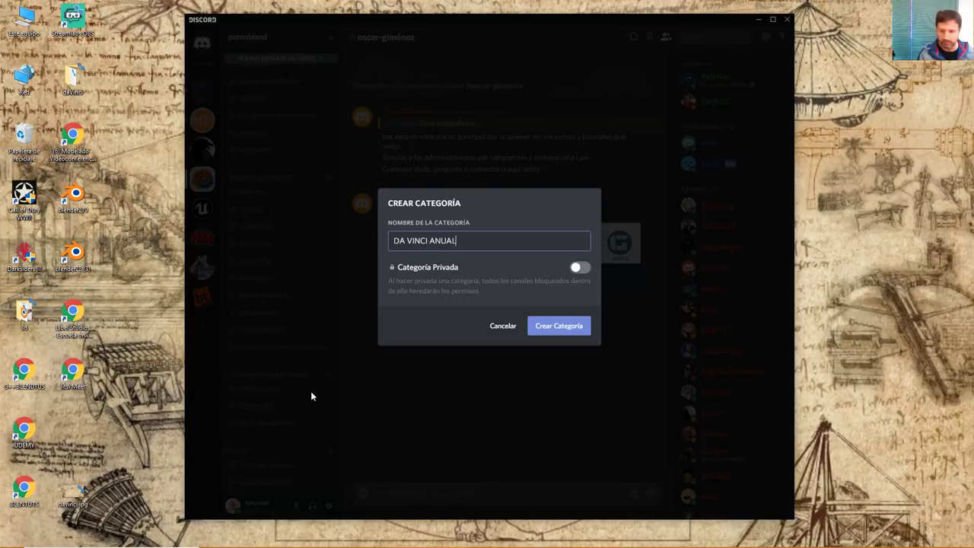
pyautogui.click(553, 327)
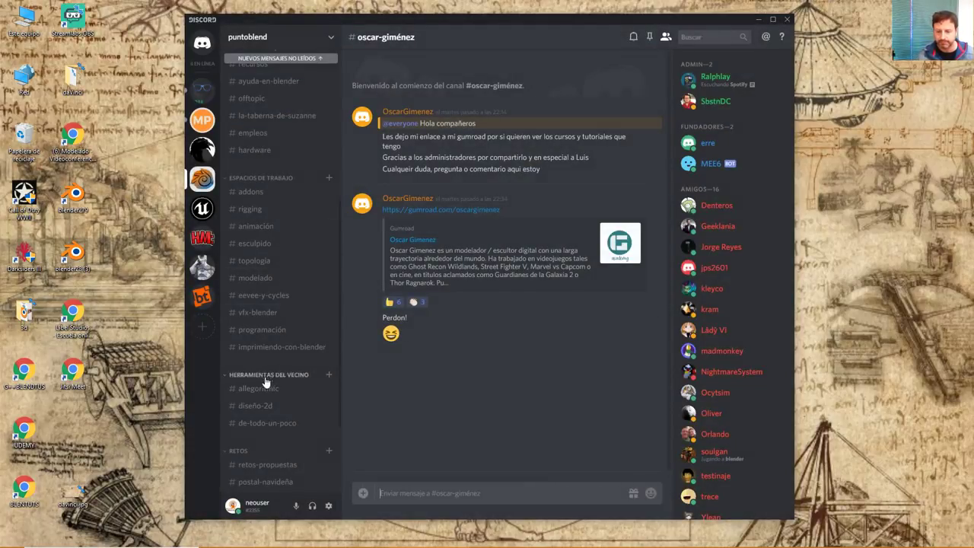
pyautogui.scroll(1, 262, 385)
pyautogui.scroll(2, 263, 385)
pyautogui.scroll(2, 262, 385)
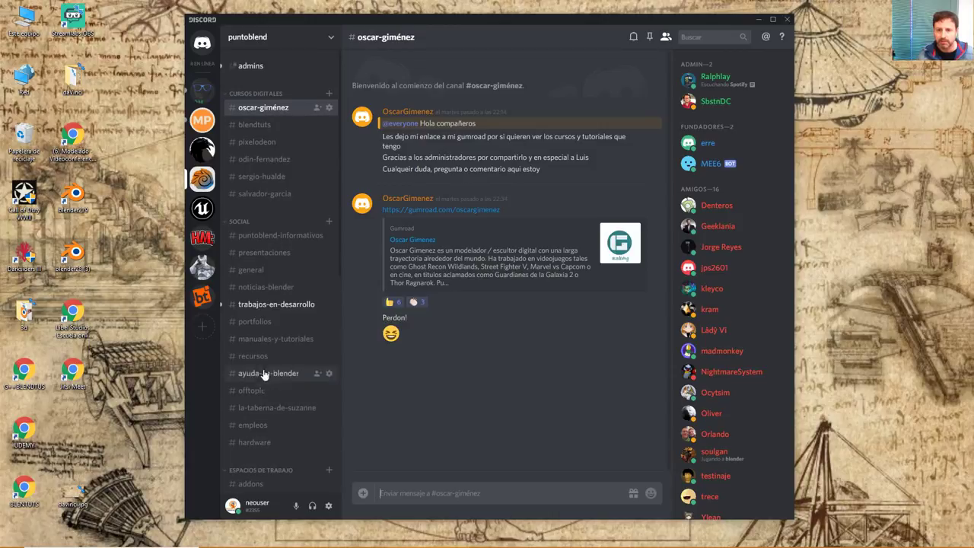
pyautogui.scroll(-5, 266, 255)
pyautogui.scroll(-2, 266, 259)
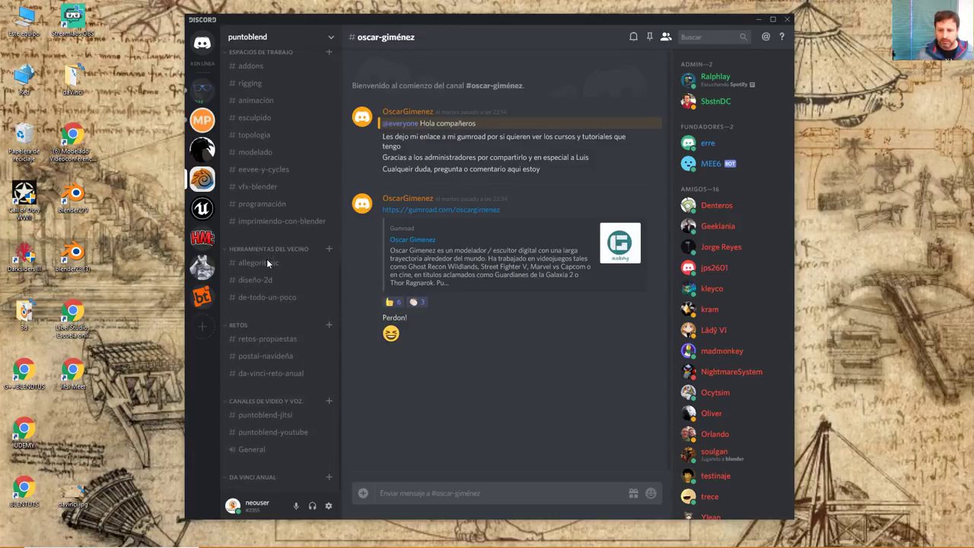
pyautogui.scroll(3, 282, 311)
pyautogui.scroll(1, 276, 262)
pyautogui.scroll(-4, 276, 262)
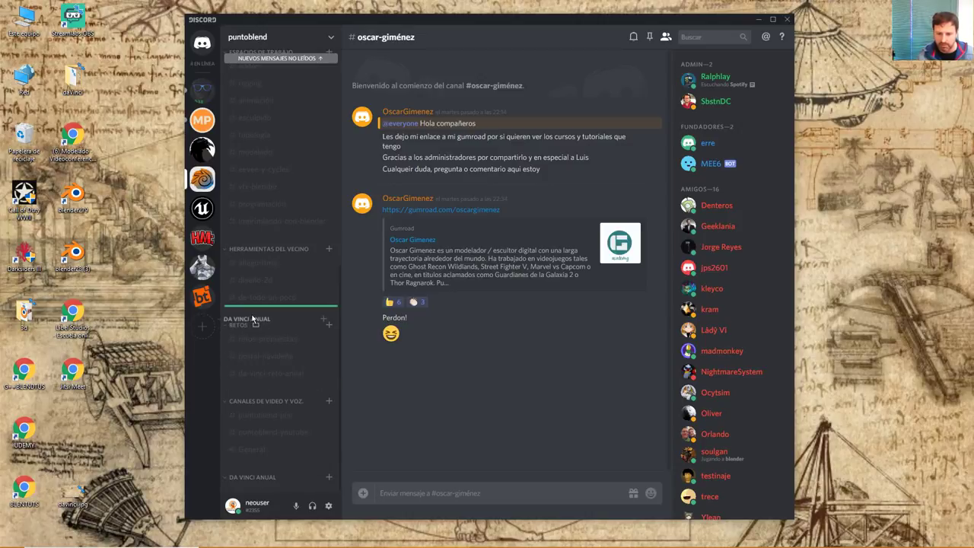
pyautogui.moveTo(258, 478); pyautogui.dragTo(254, 326)
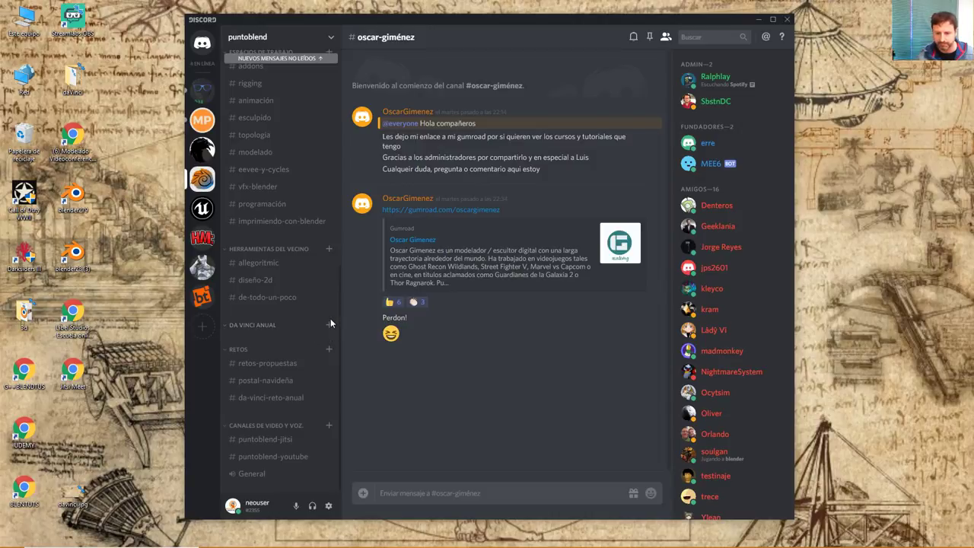
pyautogui.moveTo(272, 400); pyautogui.dragTo(267, 337)
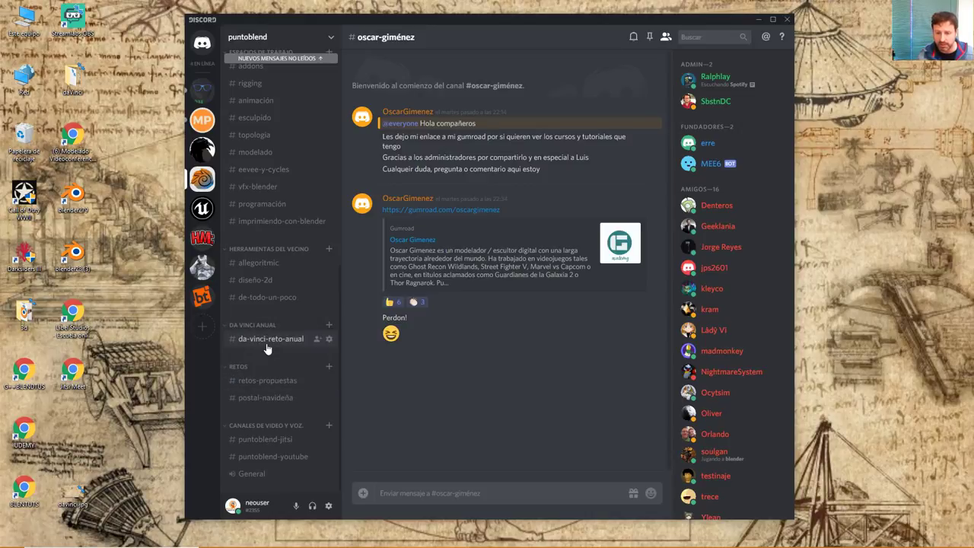
# Rename the da-vinci-reto-anual channel to da-vinci-general and save the change
pyautogui.rightClick(267, 342)
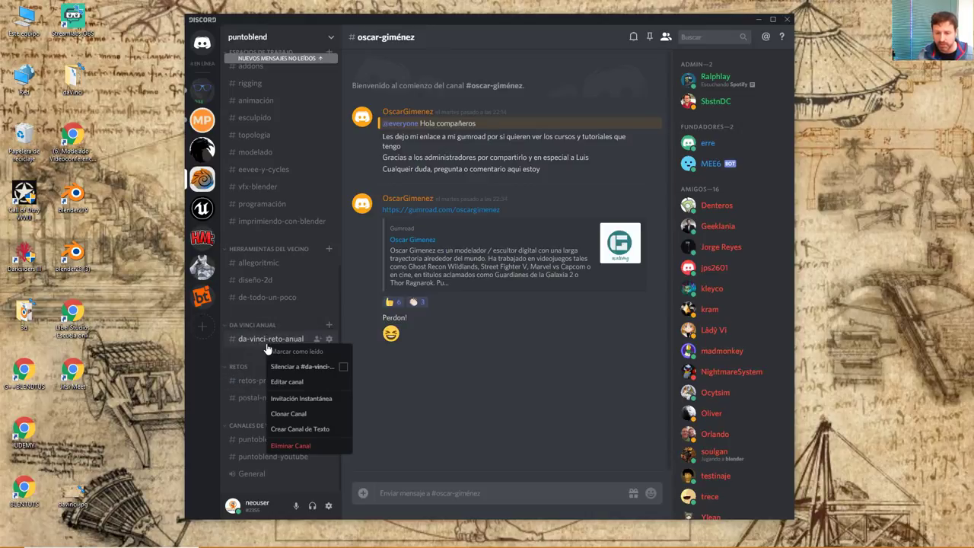
pyautogui.click(288, 384)
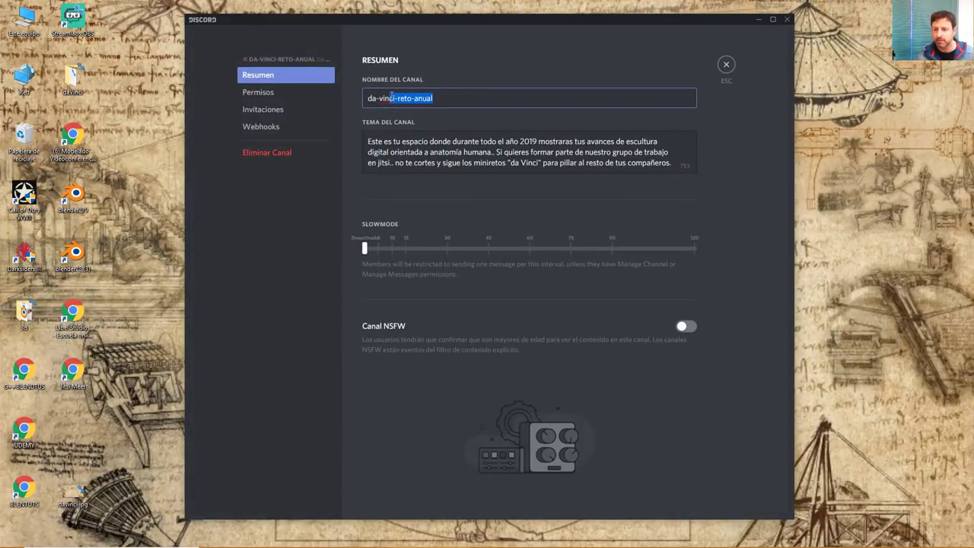
pyautogui.moveTo(453, 99); pyautogui.dragTo(414, 99)
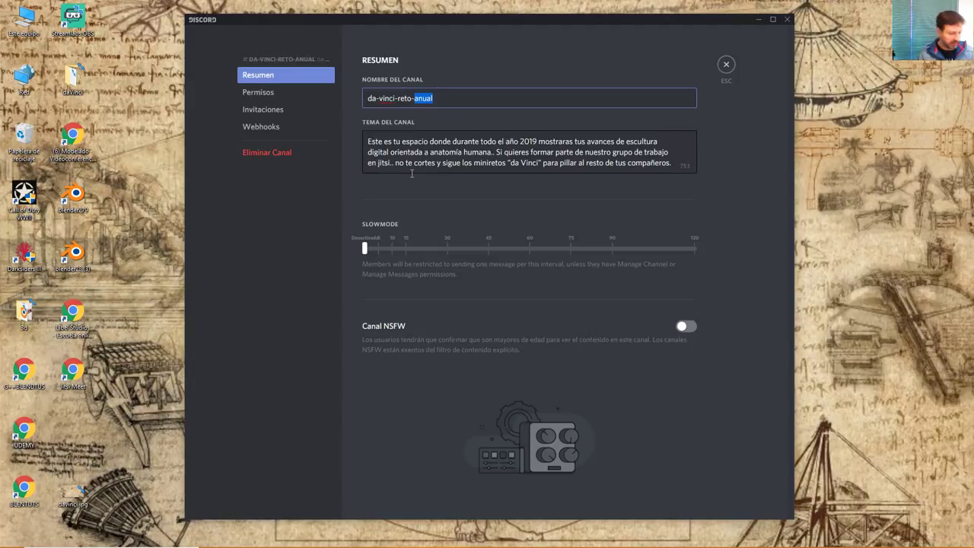
pyautogui.press('BackSpace')
pyautogui.press('BackSpace')
pyautogui.press('BackSpace')
pyautogui.press('BackSpace')
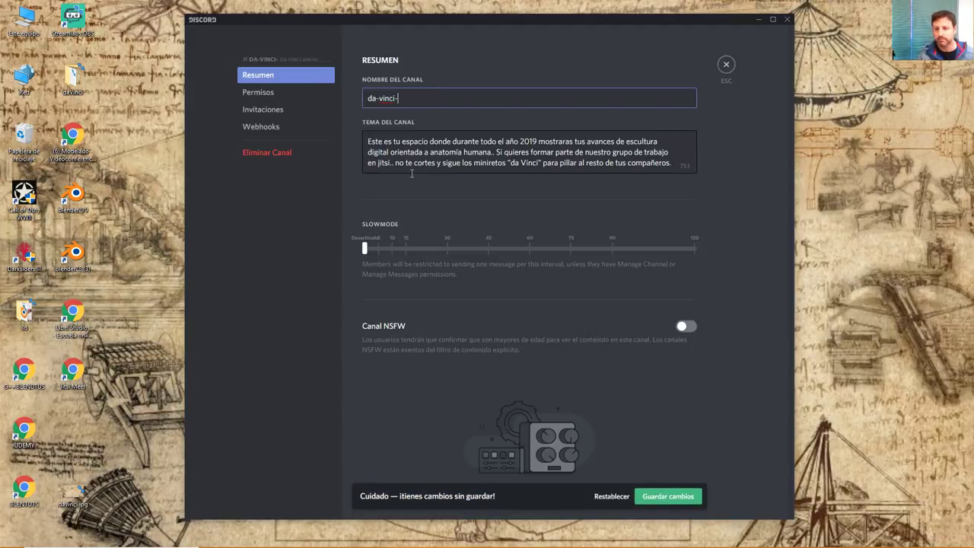
pyautogui.write('progresion')
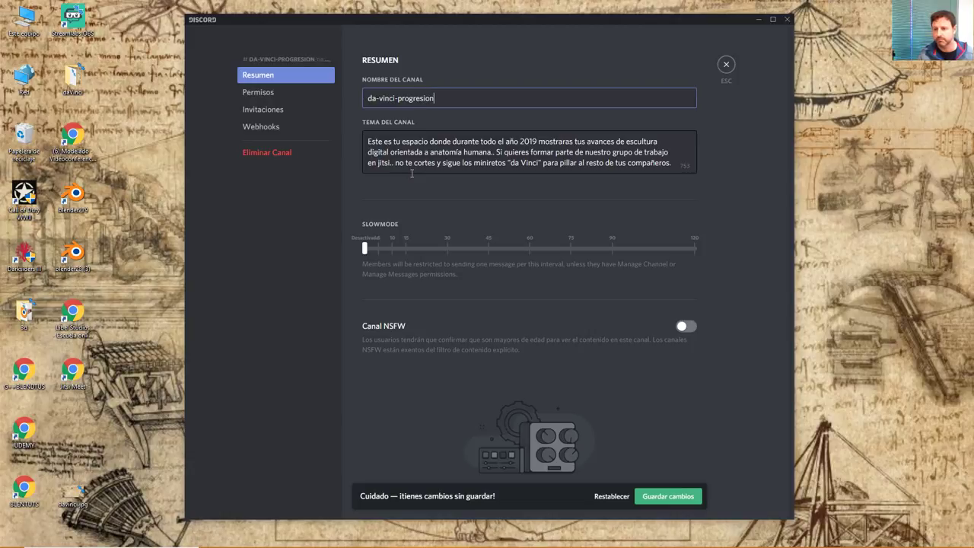
pyautogui.press('BackSpace')
pyautogui.press('BackSpace')
pyautogui.press('BackSpace')
pyautogui.press('BackSpace')
pyautogui.press('BackSpace')
pyautogui.press('BackSpace')
pyautogui.press('BackSpace')
pyautogui.write('general')
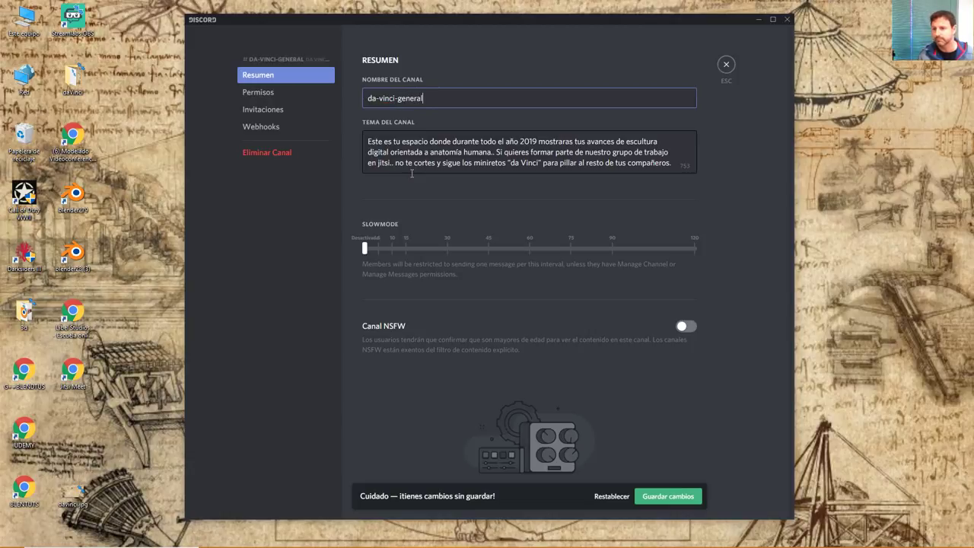
pyautogui.click(686, 496)
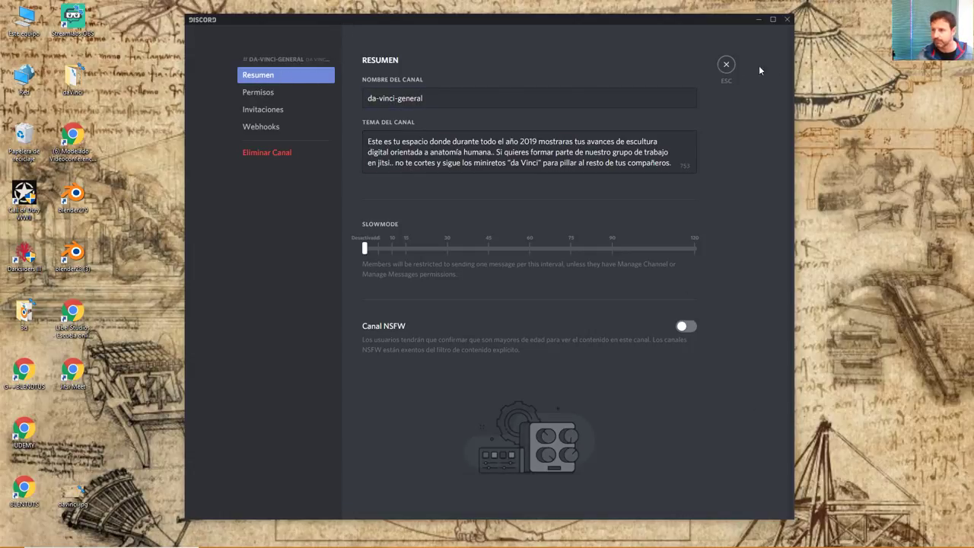
pyautogui.click(725, 64)
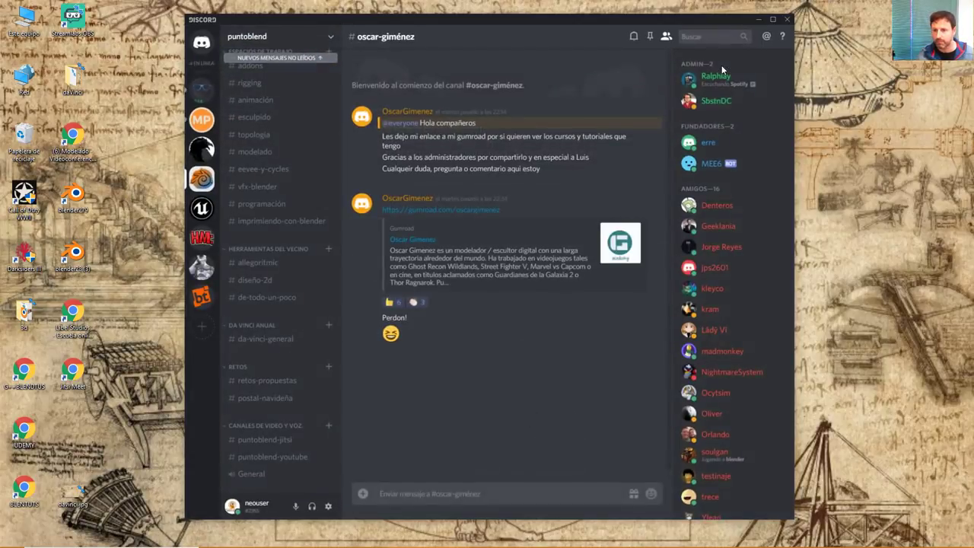
# Clone da-vinci-general into a new channel named material-formativo
pyautogui.rightClick(264, 340)
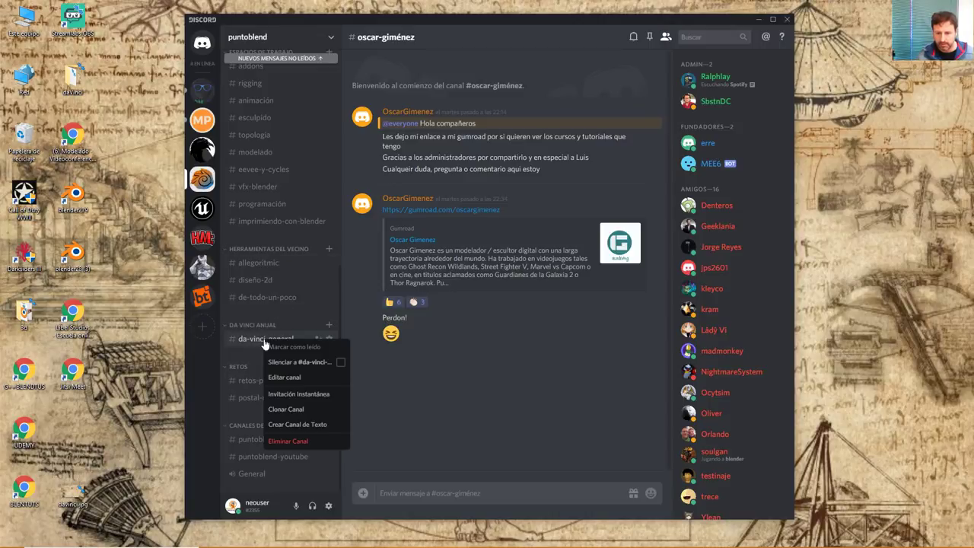
pyautogui.click(290, 411)
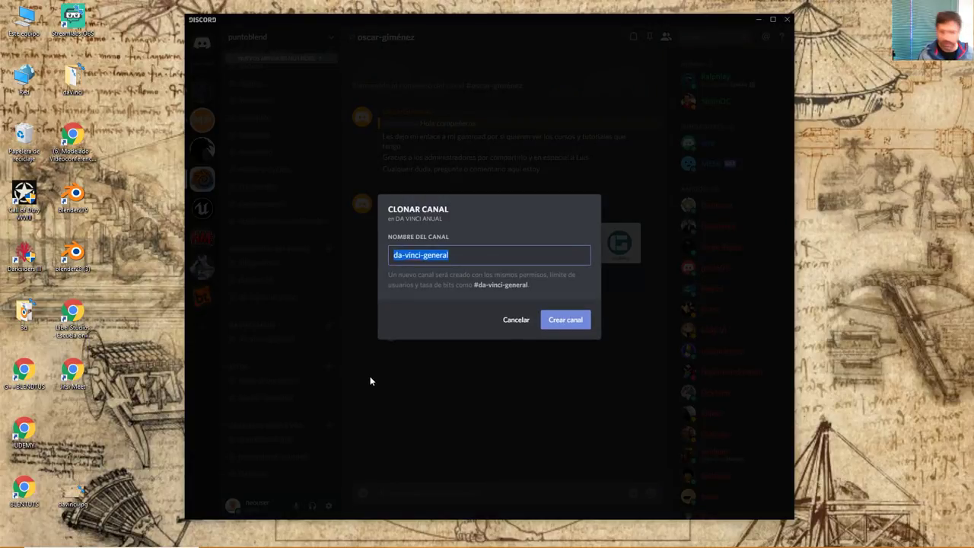
pyautogui.write('ma')
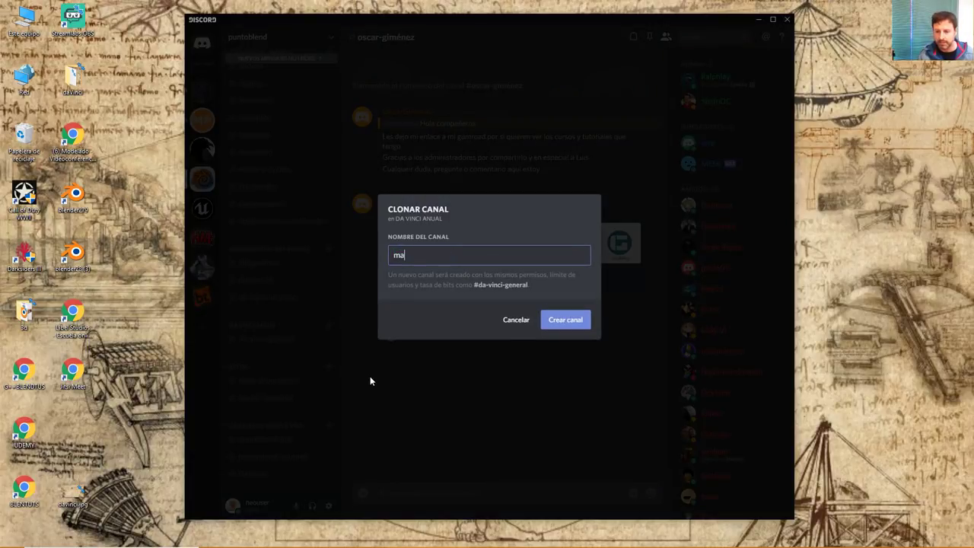
pyautogui.write('terial-format')
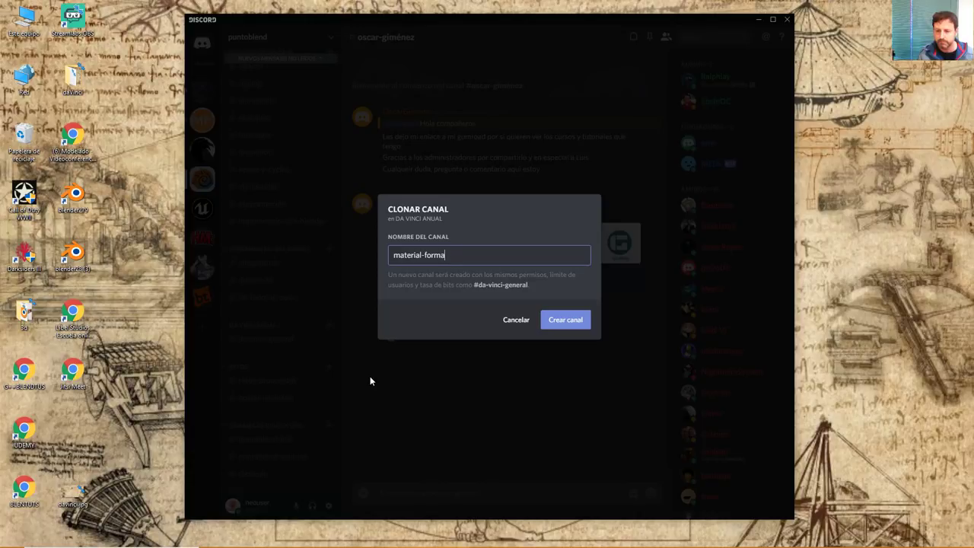
pyautogui.write('ivo')
pyautogui.press('Return')
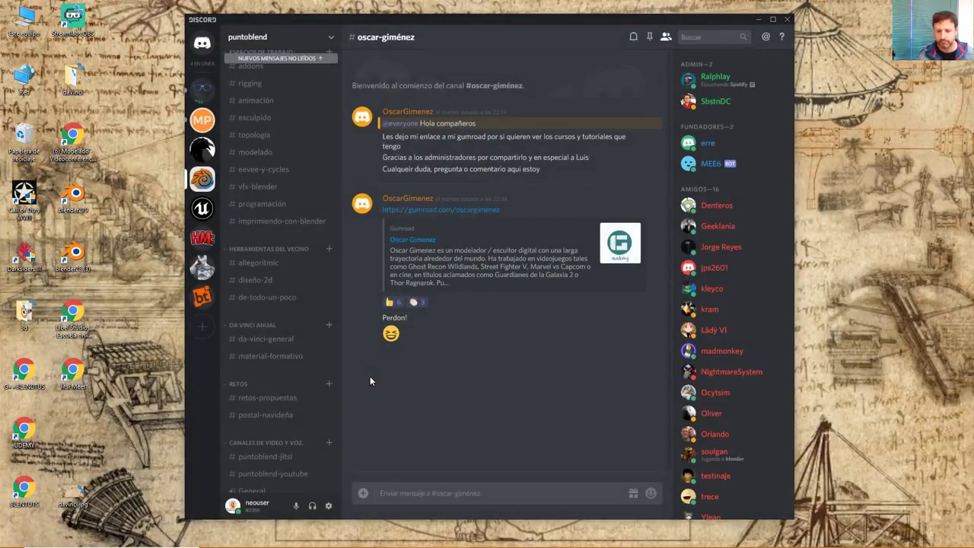
# Rename da-vinci-general to general by removing the da-vinci- prefix, and save
pyautogui.rightClick(272, 344)
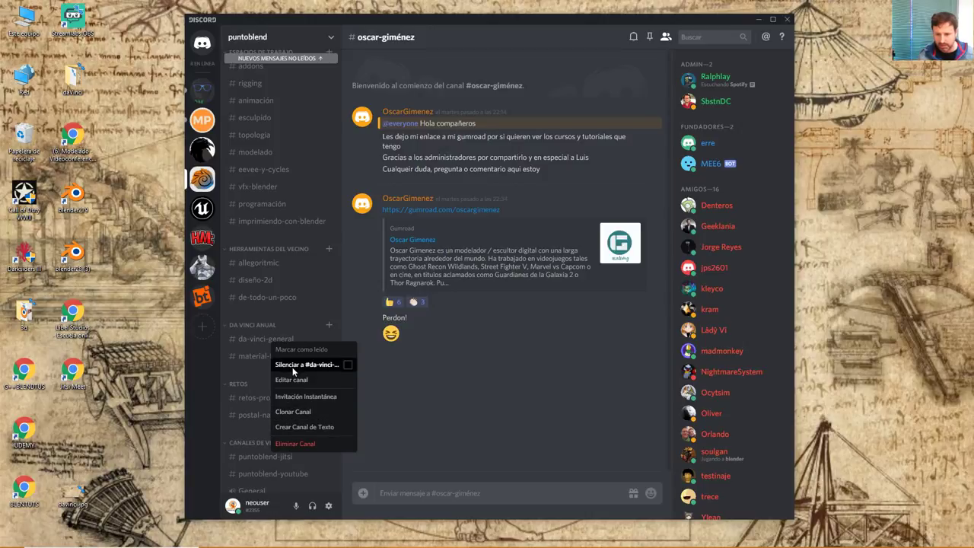
pyautogui.click(294, 382)
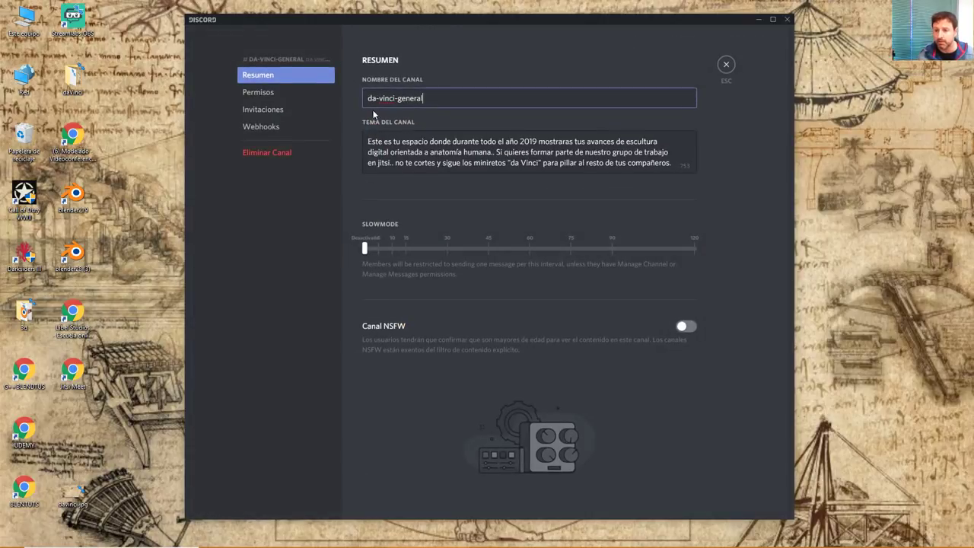
pyautogui.moveTo(397, 98); pyautogui.dragTo(343, 98)
pyautogui.press('BackSpace')
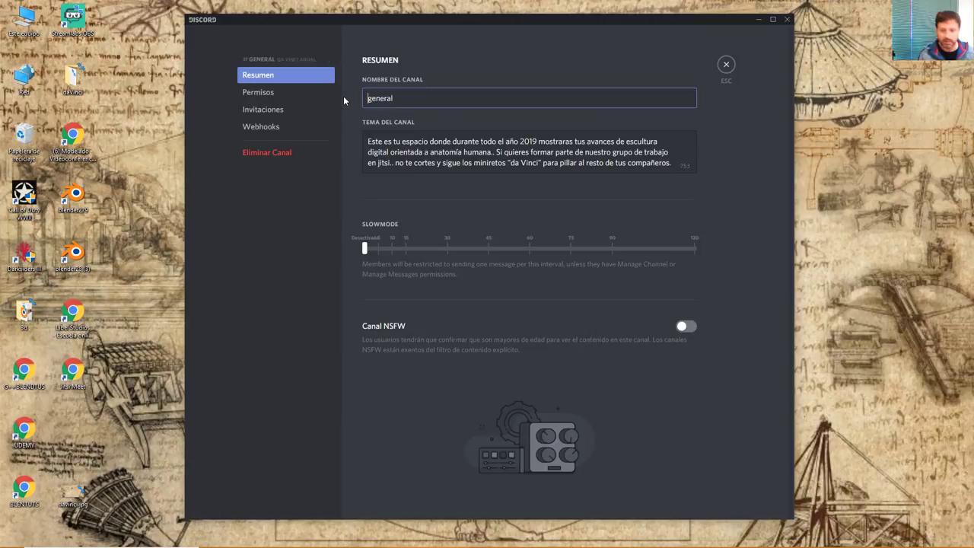
pyautogui.click(663, 496)
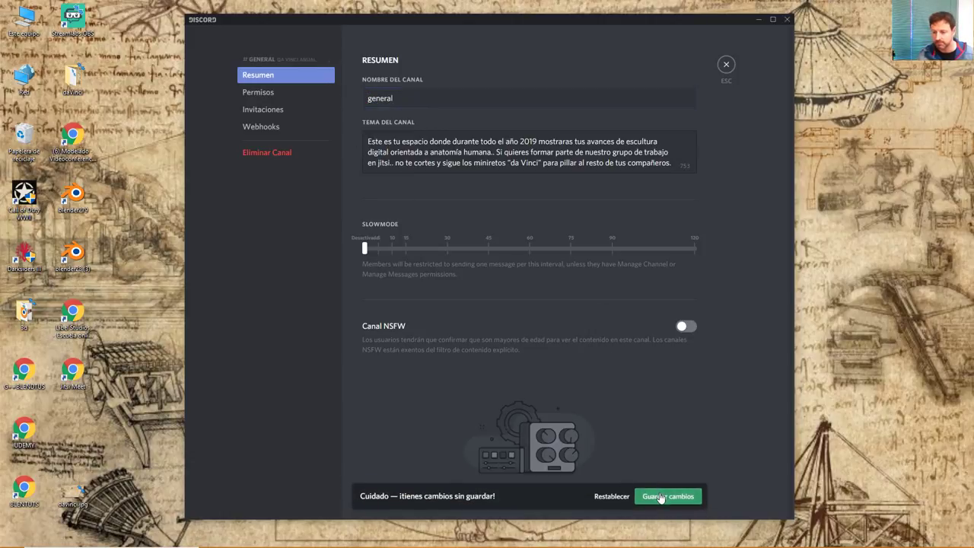
pyautogui.click(726, 66)
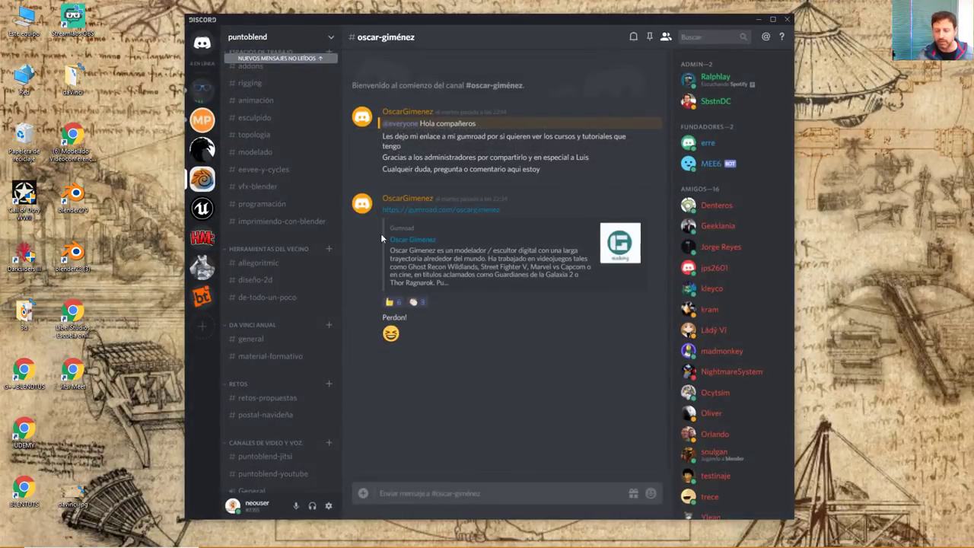
# Create a text channel named propuesta-ejercicios in the DA VINCI ANUAL category
pyautogui.rightClick(259, 362)
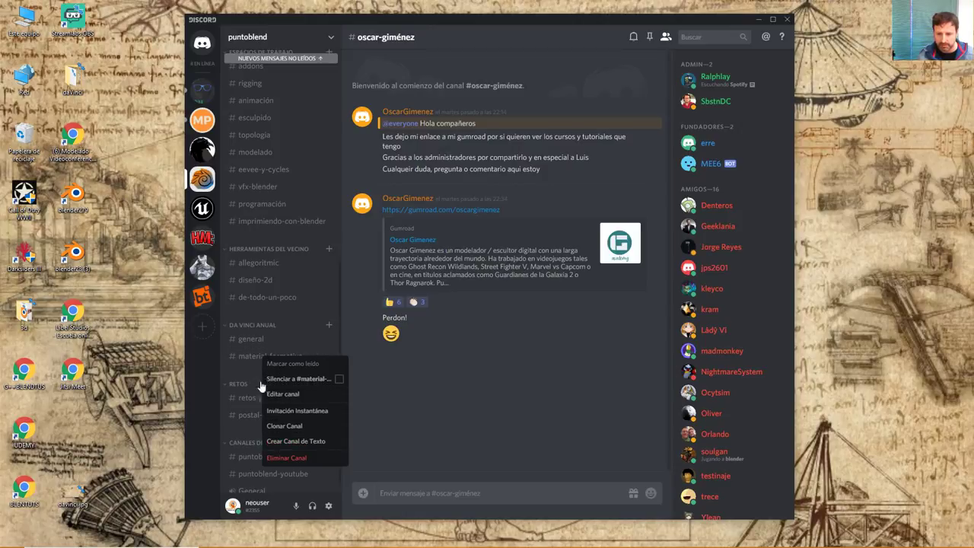
pyautogui.click(293, 441)
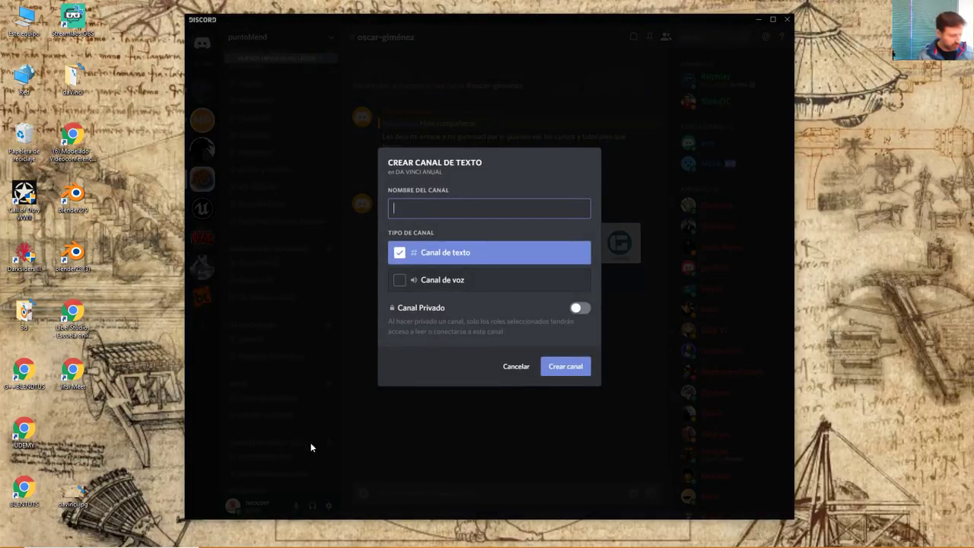
pyautogui.write('proe')
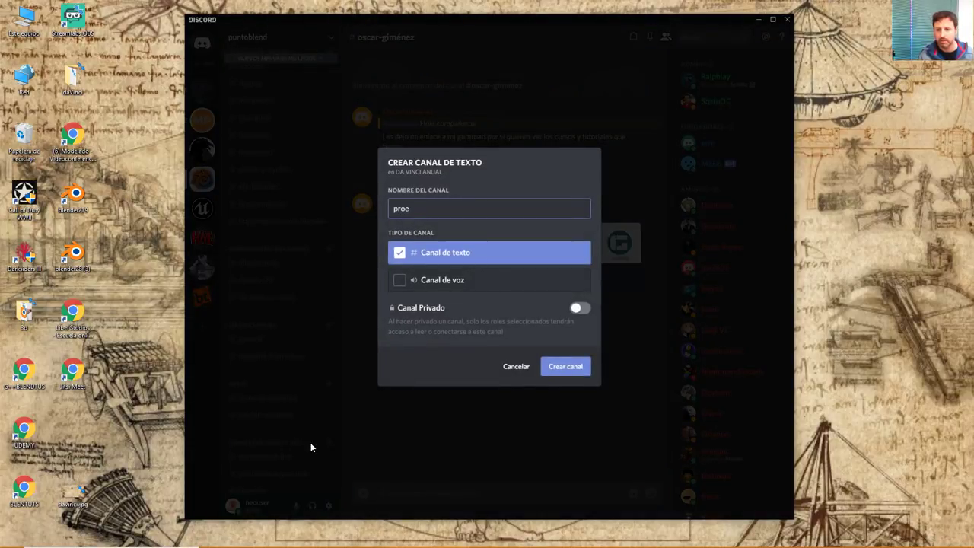
pyautogui.press('BackSpace')
pyautogui.write('puesta-')
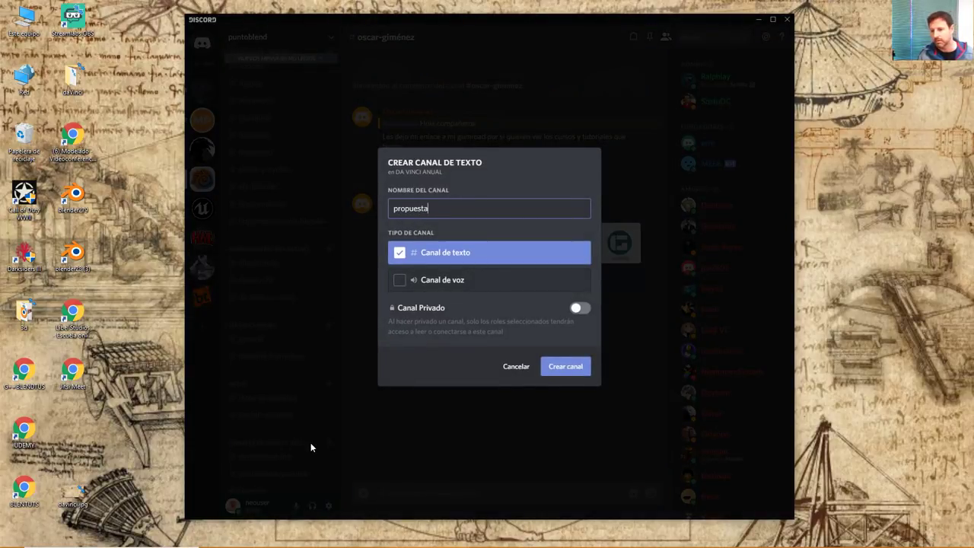
pyautogui.write('ejercicios')
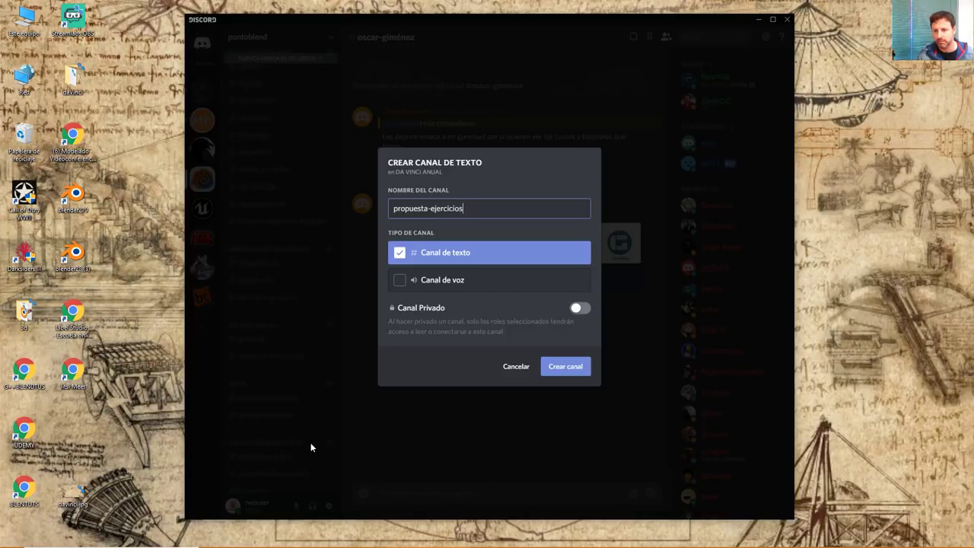
pyautogui.press('Return')
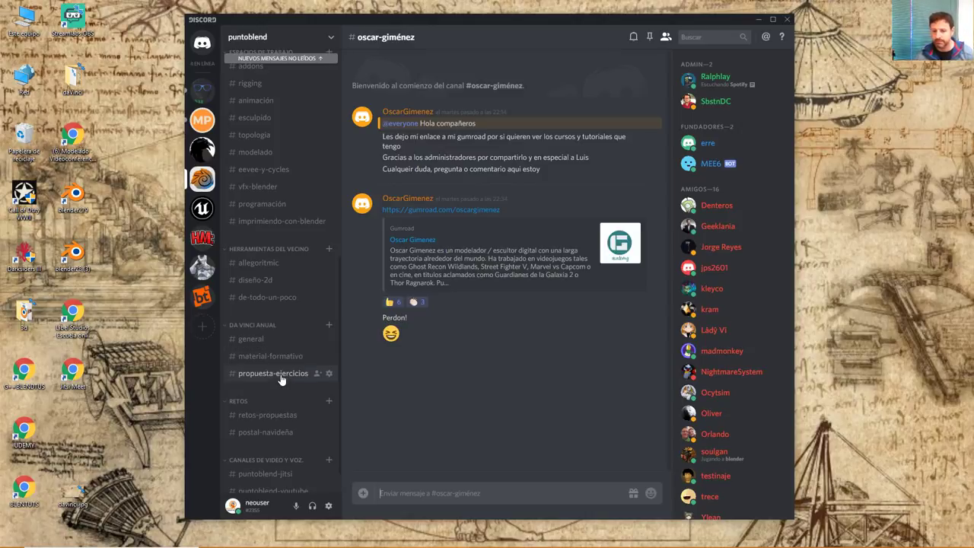
# Browse the propuesta-ejercicios, material-formativo and general channels, ending on the empty propuesta-ejercicios channel
pyautogui.click(273, 372)
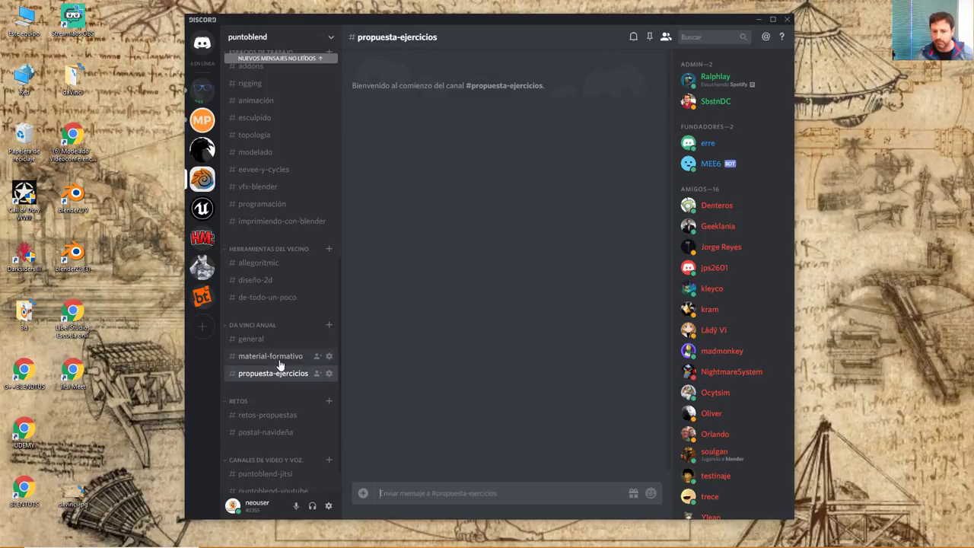
pyautogui.click(277, 362)
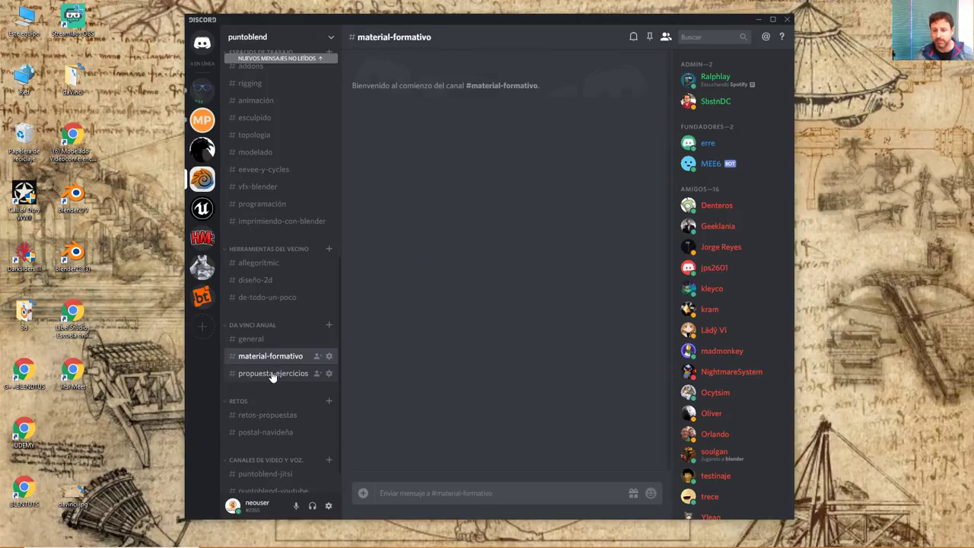
pyautogui.click(272, 373)
pyautogui.click(271, 357)
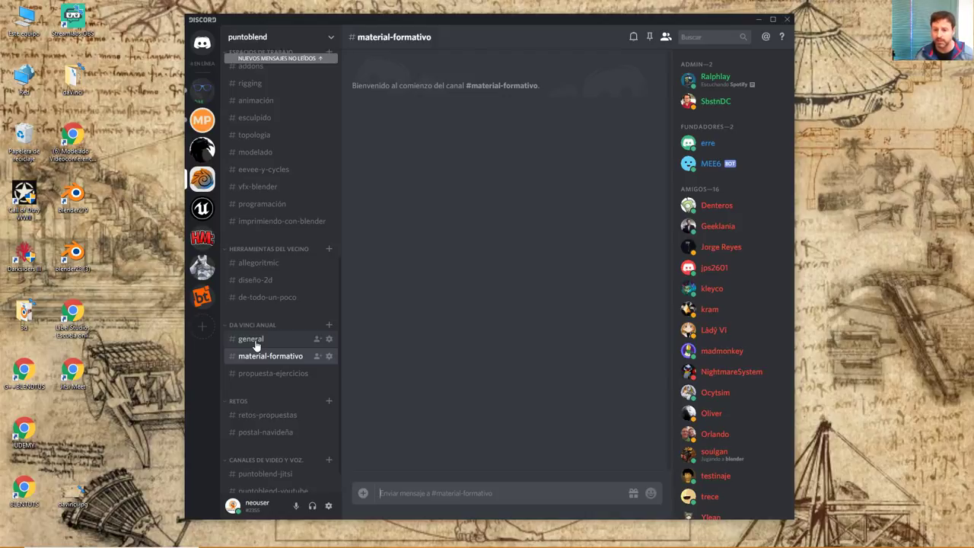
pyautogui.click(255, 343)
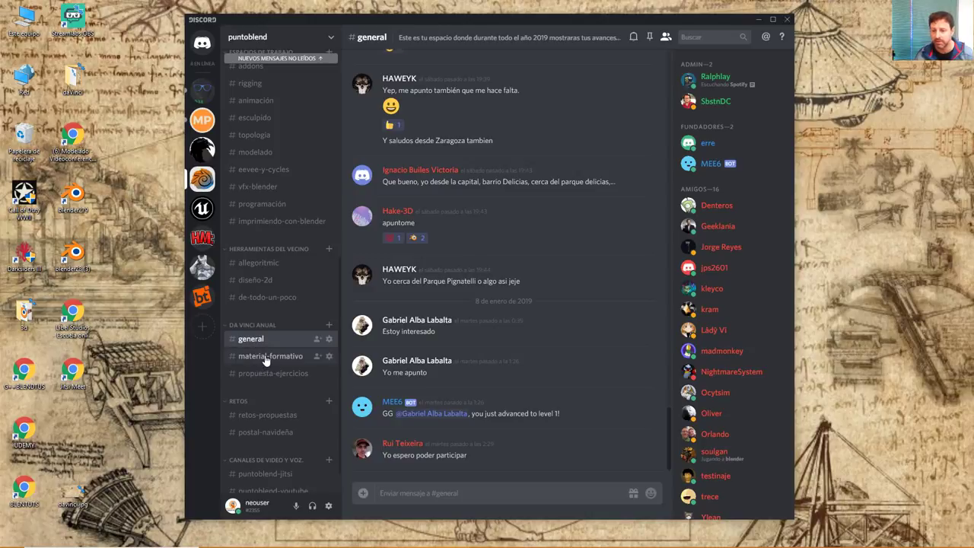
pyautogui.click(265, 358)
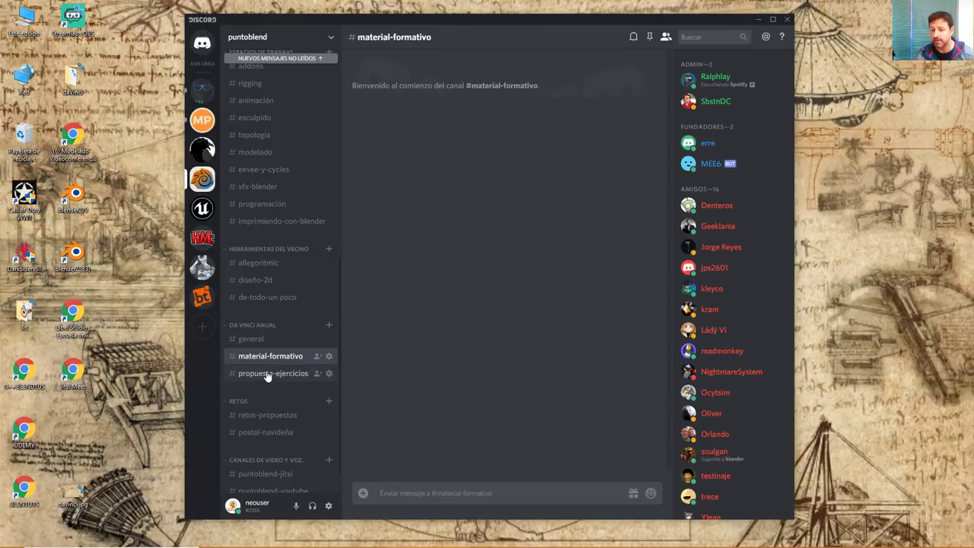
pyautogui.click(269, 371)
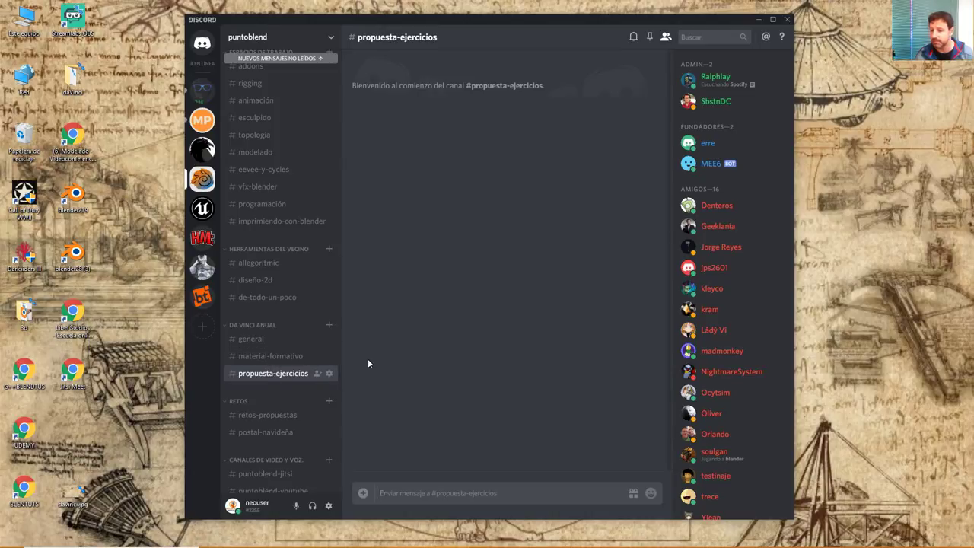
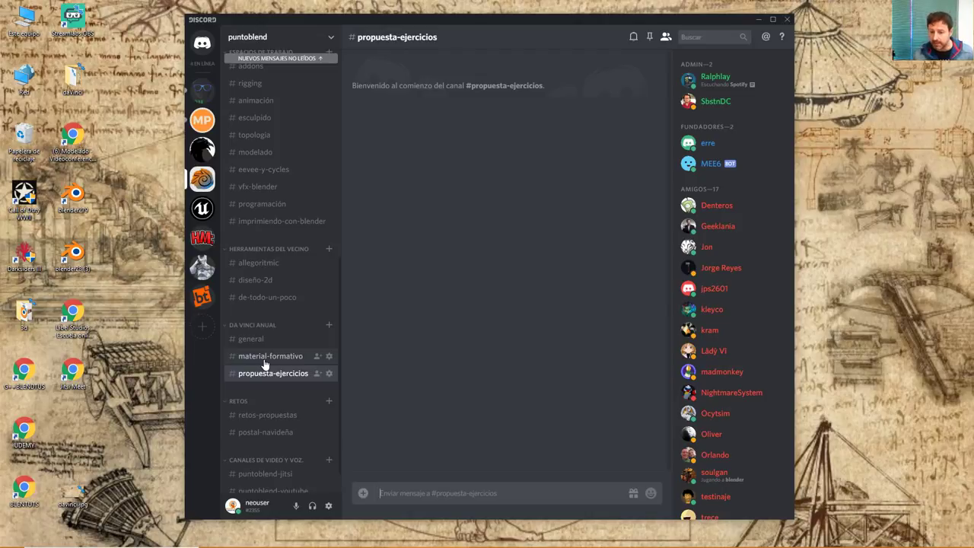
# Copy the sculptor's Gumroad tutorials link from his channel
pyautogui.click(264, 362)
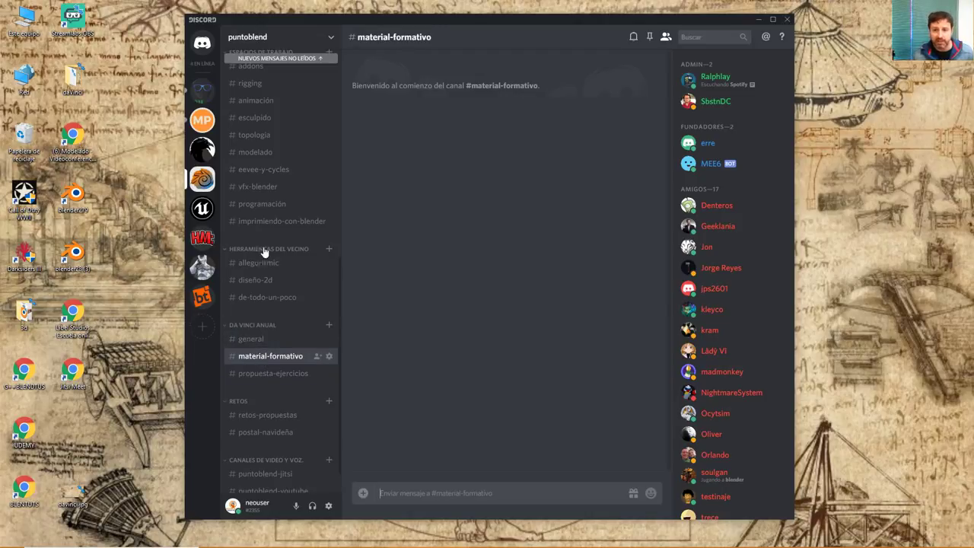
pyautogui.scroll(5, 263, 251)
pyautogui.click(264, 107)
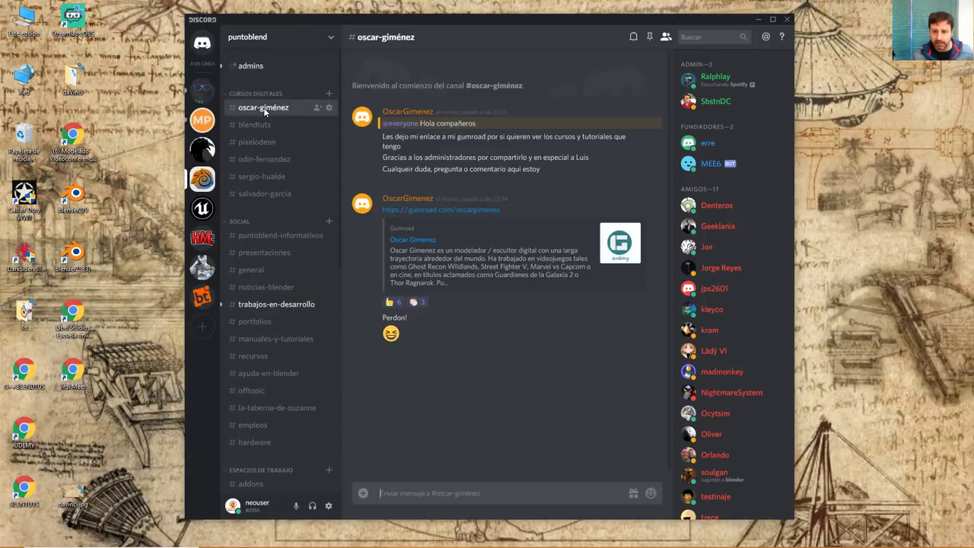
pyautogui.moveTo(535, 207); pyautogui.dragTo(382, 210)
pyautogui.hotkey('ctrl', 'c')
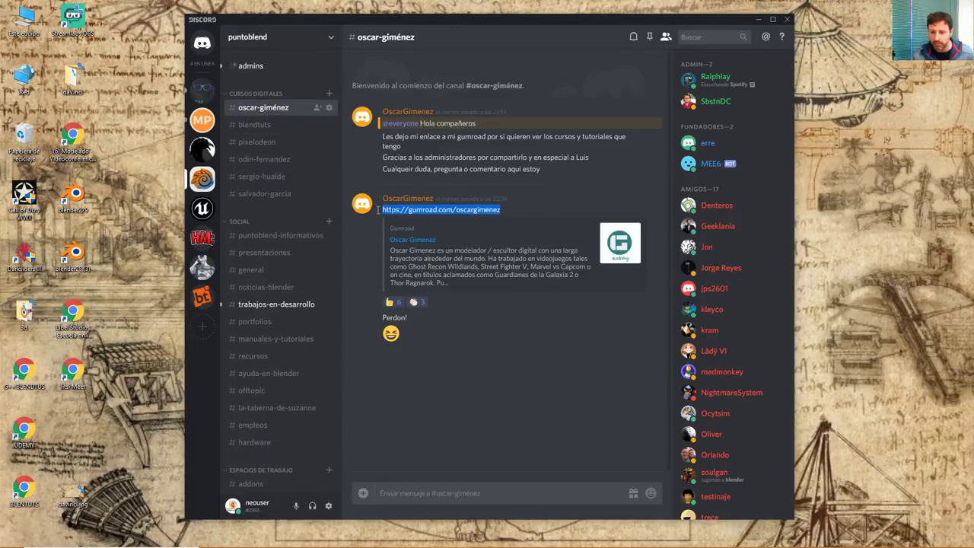
pyautogui.rightClick(394, 209)
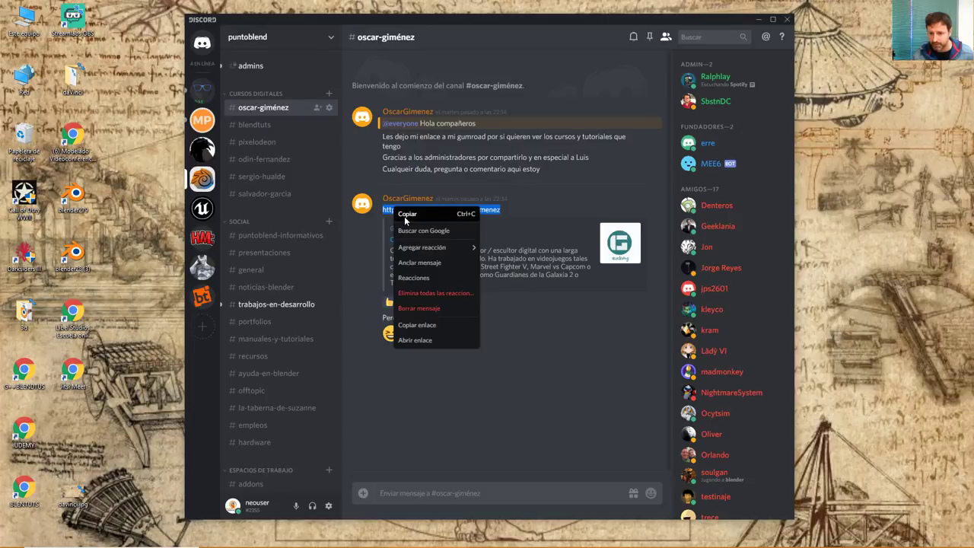
pyautogui.click(404, 216)
# In #material-formativo, post a note on his free tutorials for making a hand from scratch, with the Gumroad link
pyautogui.scroll(-10, 271, 323)
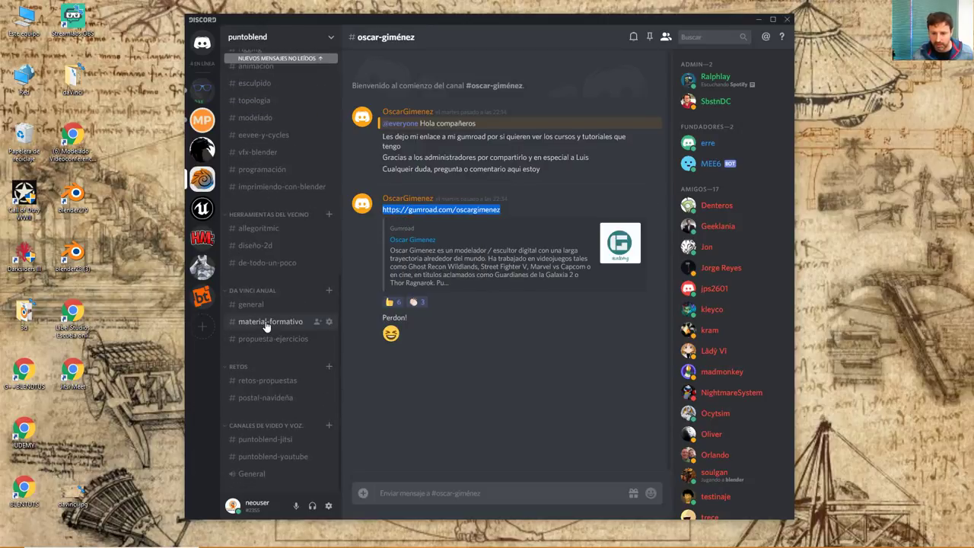
pyautogui.click(265, 320)
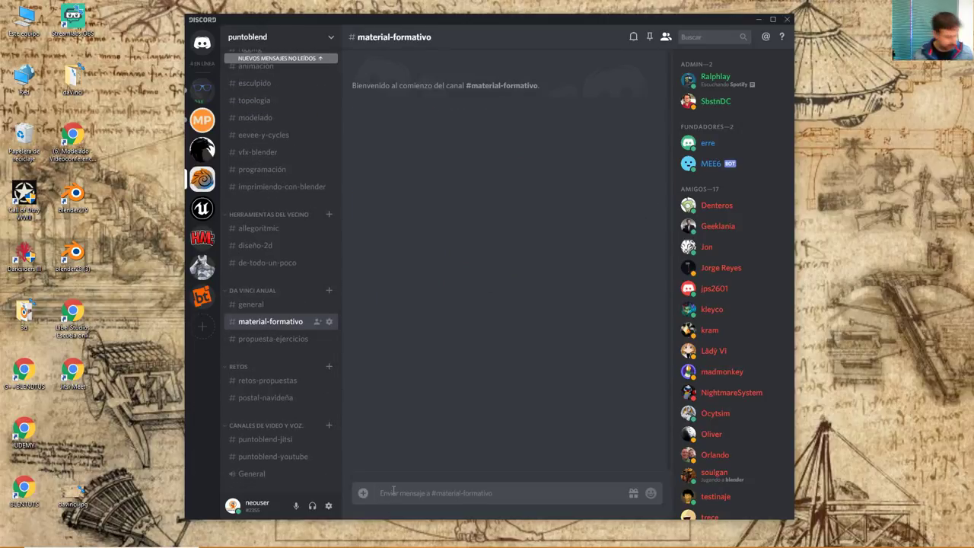
pyautogui.write('eNLACE')
pyautogui.press('BackSpace')
pyautogui.press('BackSpace')
pyautogui.press('BackSpace')
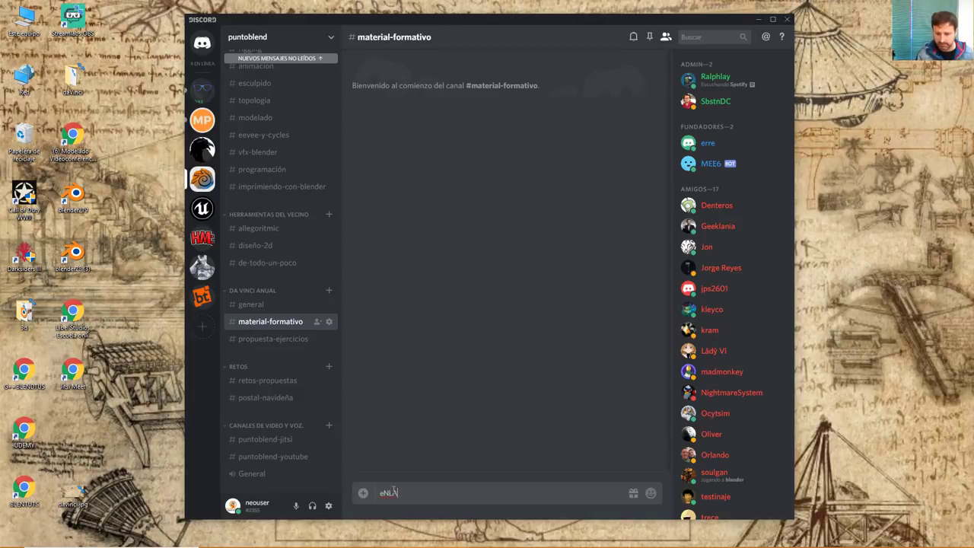
pyautogui.write('ENA')
pyautogui.write('CE')
pyautogui.press('BackSpace')
pyautogui.press('BackSpace')
pyautogui.press('BackSpace')
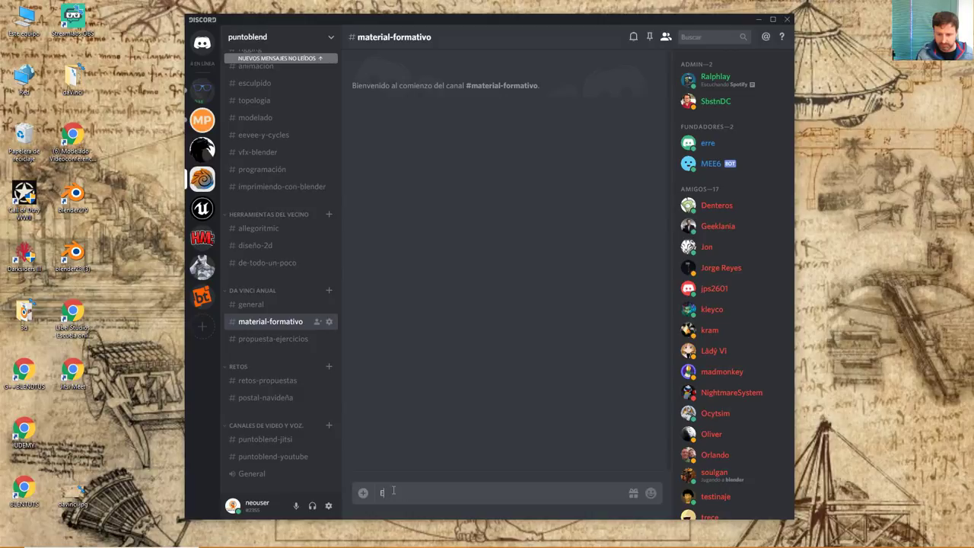
pyautogui.write('nlace')
pyautogui.press('BackSpace')
pyautogui.press('BackSpace')
pyautogui.press('BackSpace')
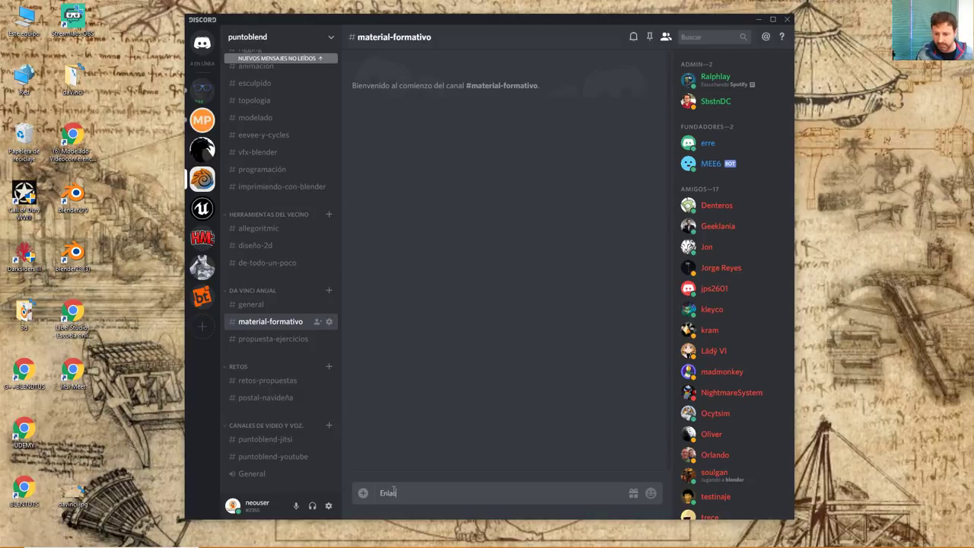
pyautogui.write('ace a de')
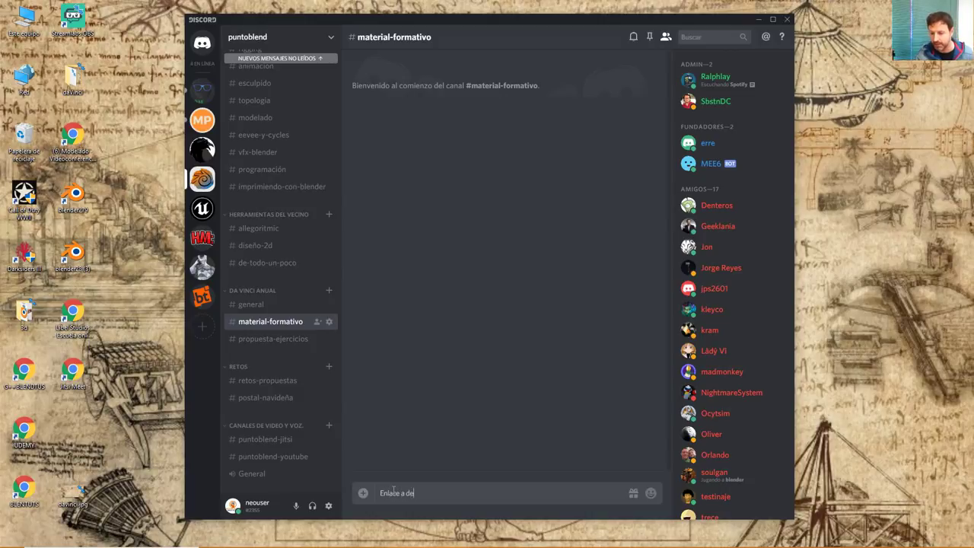
pyautogui.write('sarr')
pyautogui.press('BackSpace')
pyautogui.press('BackSpace')
pyautogui.press('BackSpace')
pyautogui.press('BackSpace')
pyautogui.press('BackSpace')
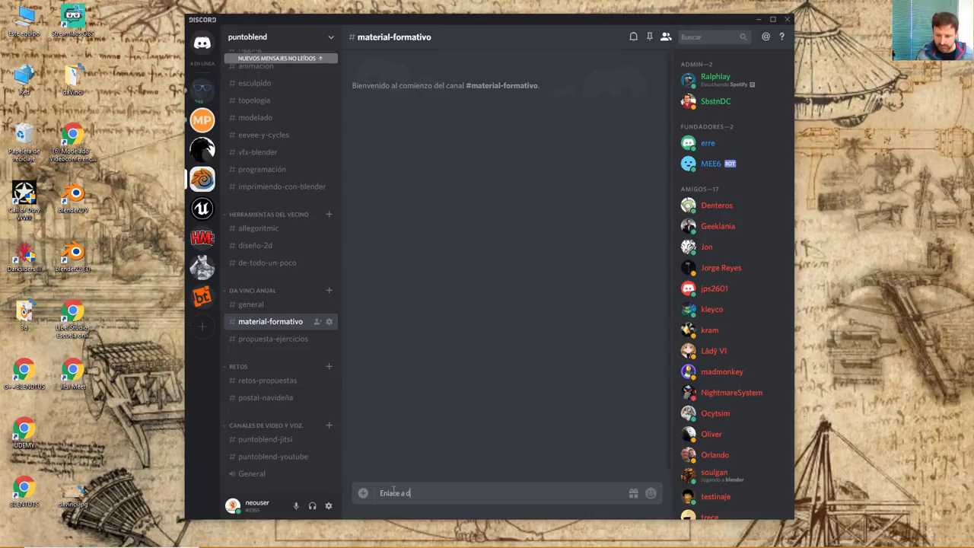
pyautogui.press('BackSpace')
pyautogui.press('BackSpace')
pyautogui.write('tutorial d')
pyautogui.write('e')
pyautogui.press('BackSpace')
pyautogui.press('BackSpace')
pyautogui.press('BackSpace')
pyautogui.write('es y')
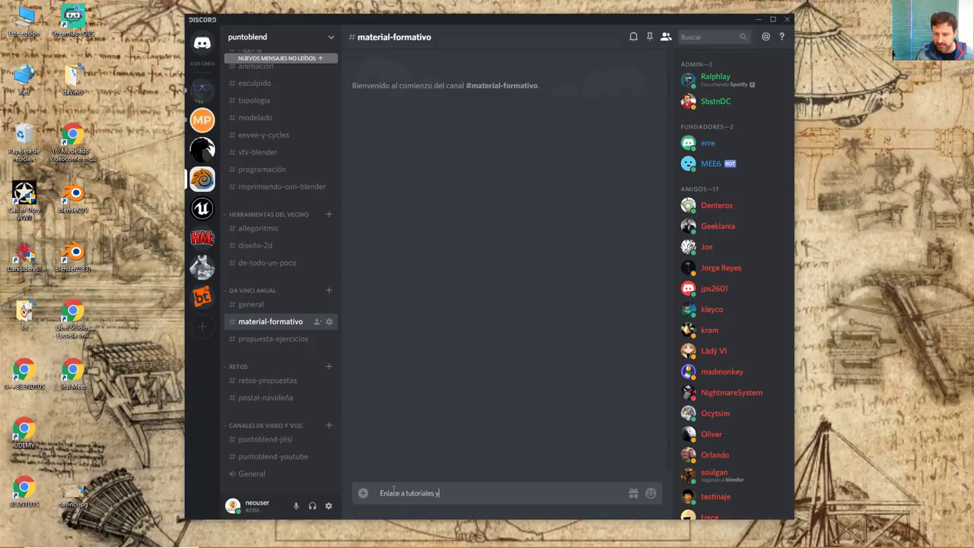
pyautogui.write(' cursos de')
pyautogui.write(' Oscar ')
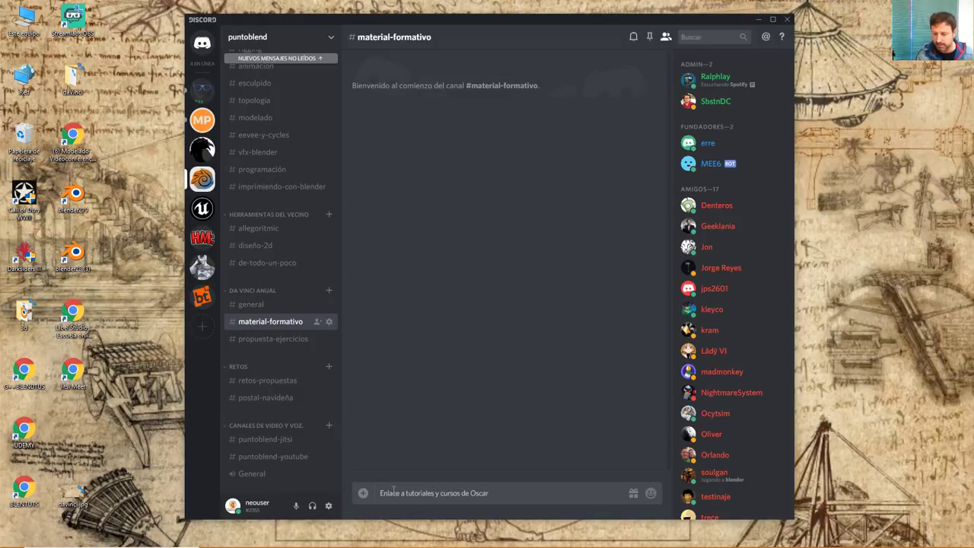
pyautogui.write('Gime')
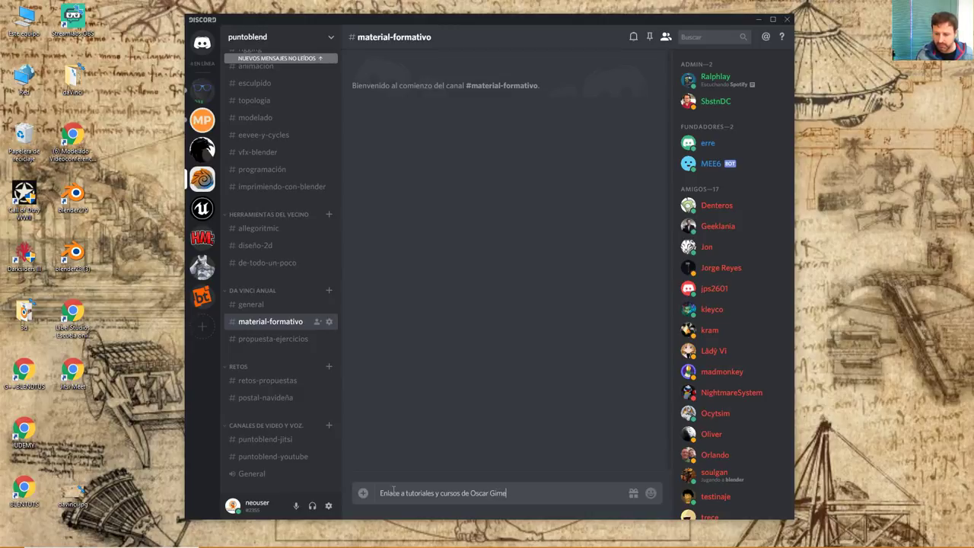
pyautogui.write('nez y')
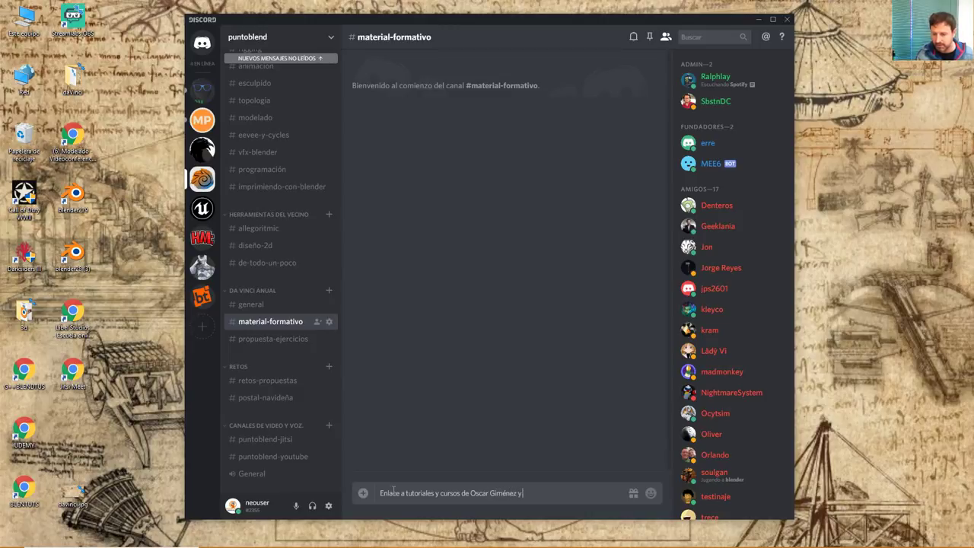
pyautogui.write(' gra')
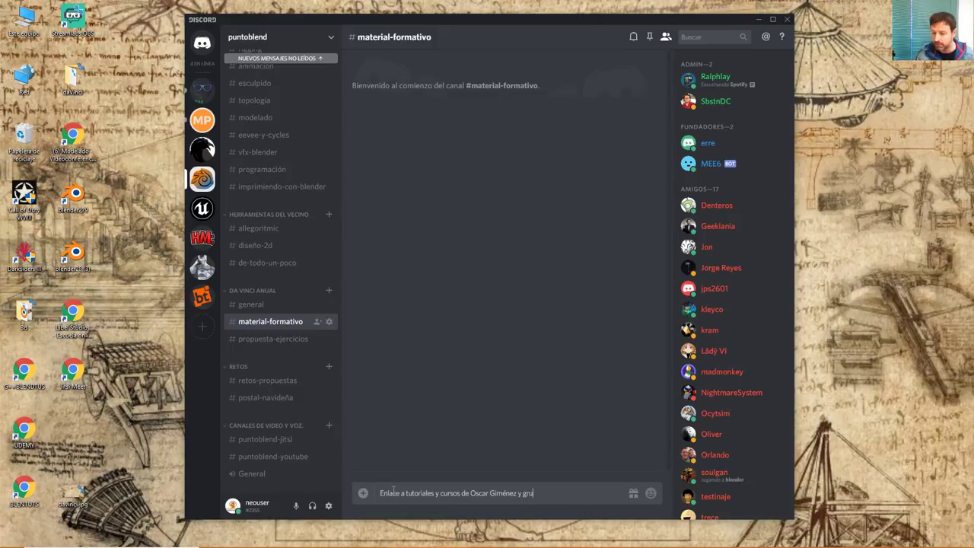
pyautogui.write('tuito')
pyautogui.write(' encontrare')
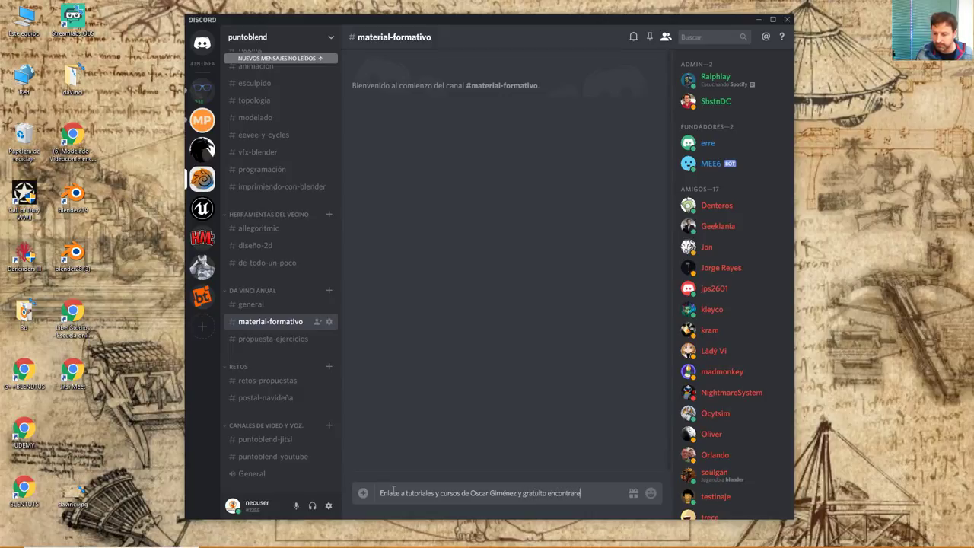
pyautogui.press('BackSpace')
pyautogui.write('é')
pyautogui.write('is como')
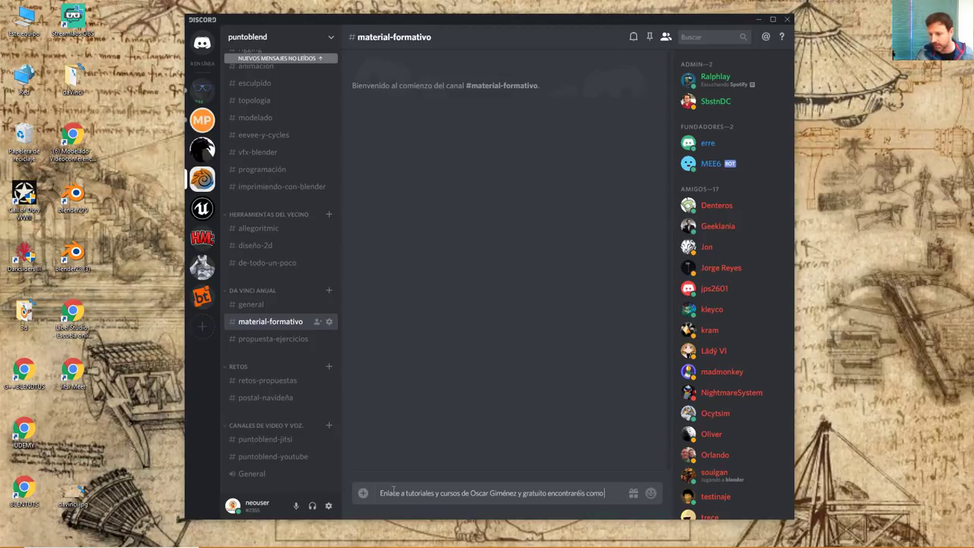
pyautogui.write(' hacer una')
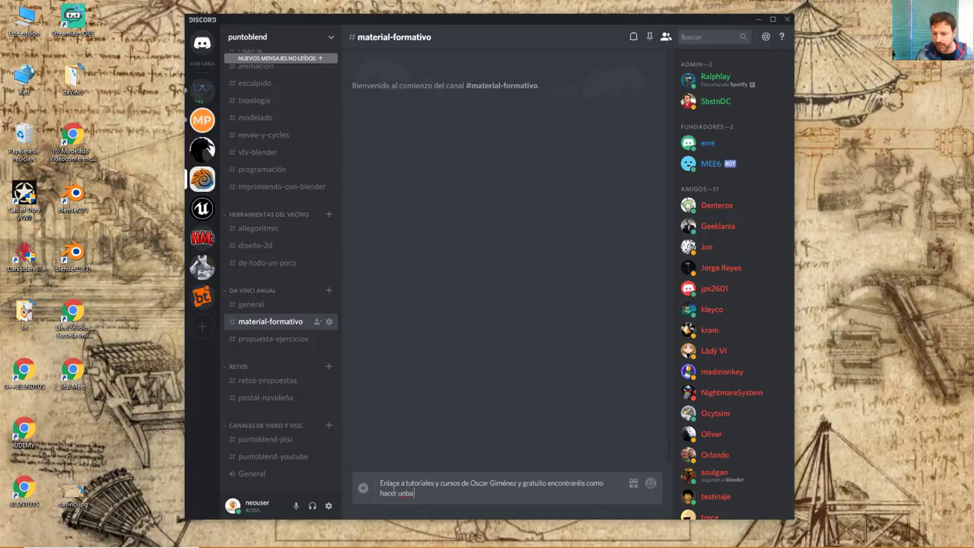
pyautogui.write(' mano des')
pyautogui.write('de cero')
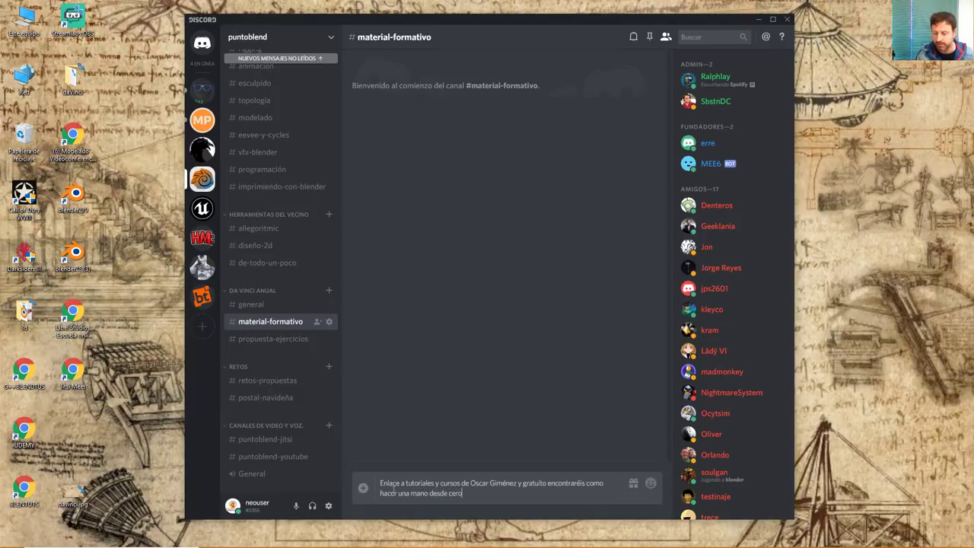
pyautogui.write('..')
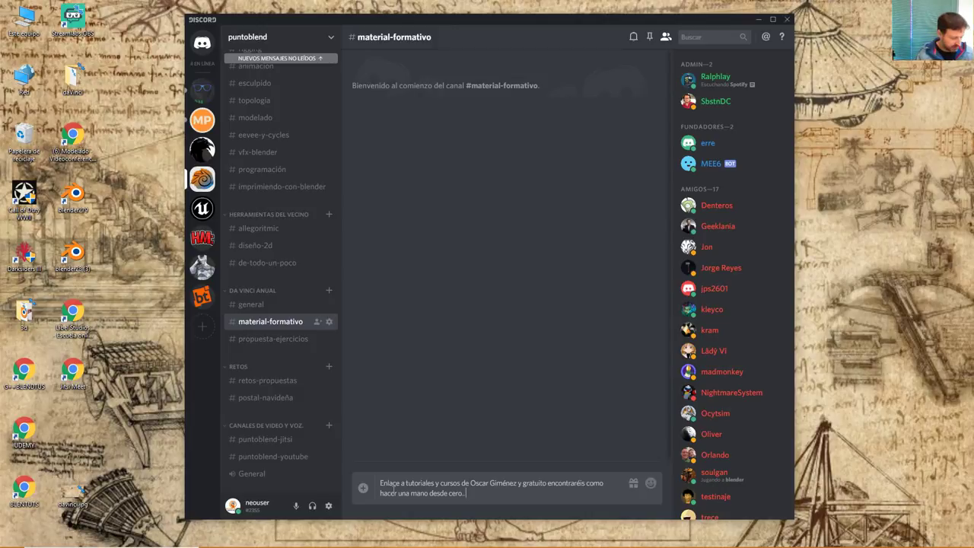
pyautogui.hotkey('ctrl', 'v')
pyautogui.press('Return')
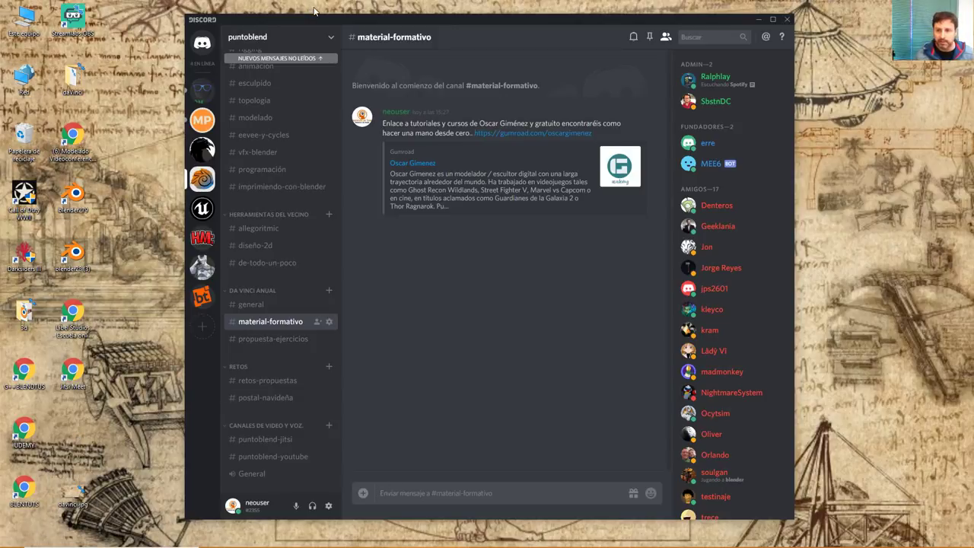
# Upload the hand-bones diagram from the daVinci folder with the caption 'HUESOS'
pyautogui.moveTo(316, 21); pyautogui.dragTo(383, 22)
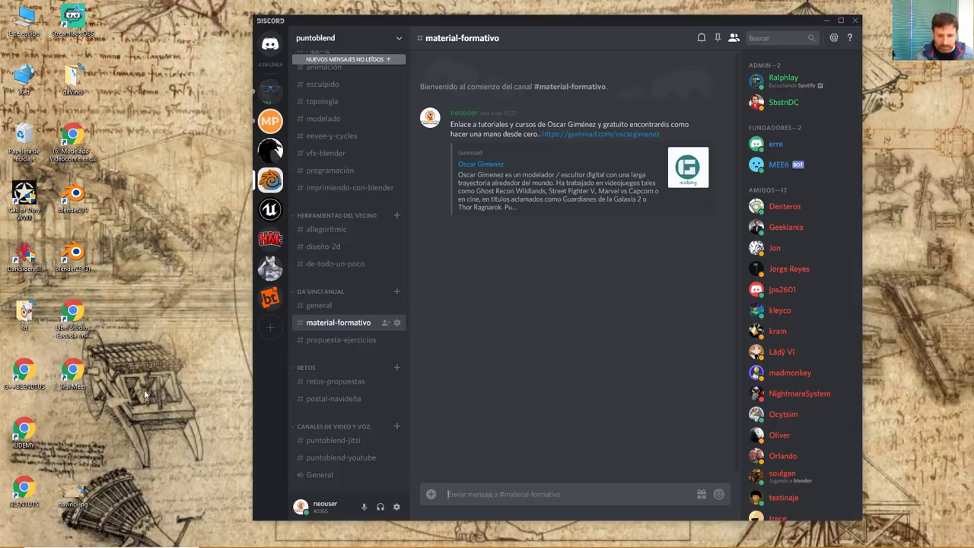
pyautogui.doubleClick(23, 134)
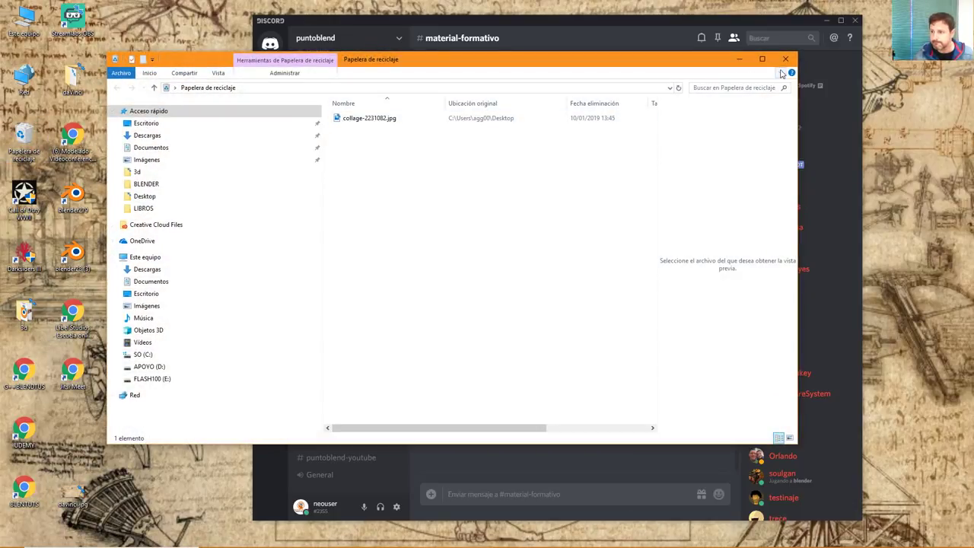
pyautogui.click(791, 56)
pyautogui.doubleClick(73, 70)
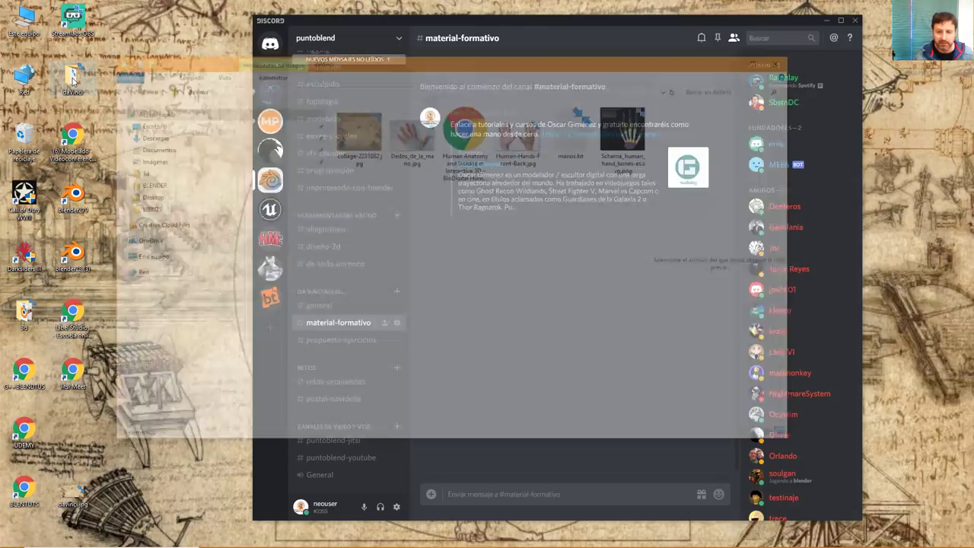
pyautogui.moveTo(629, 129); pyautogui.dragTo(524, 467)
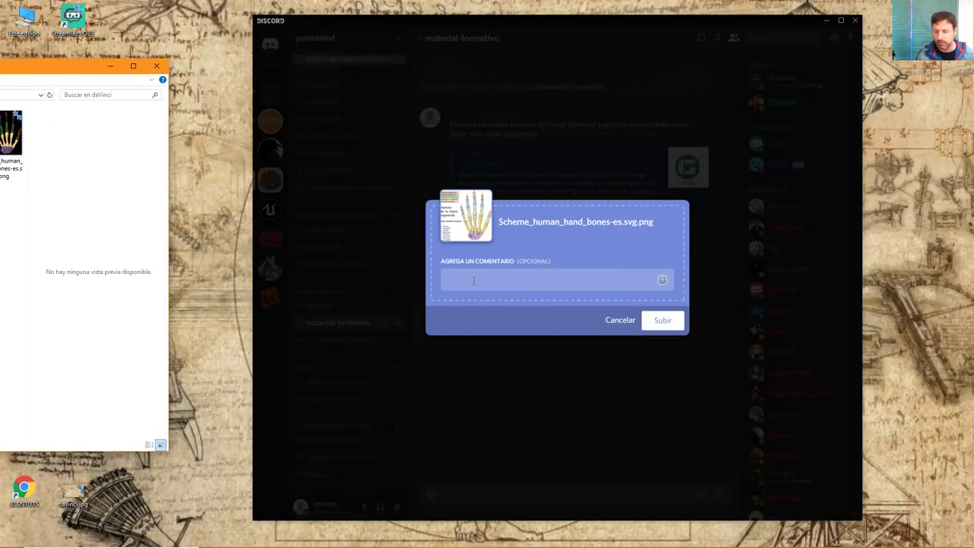
pyautogui.write('hand')
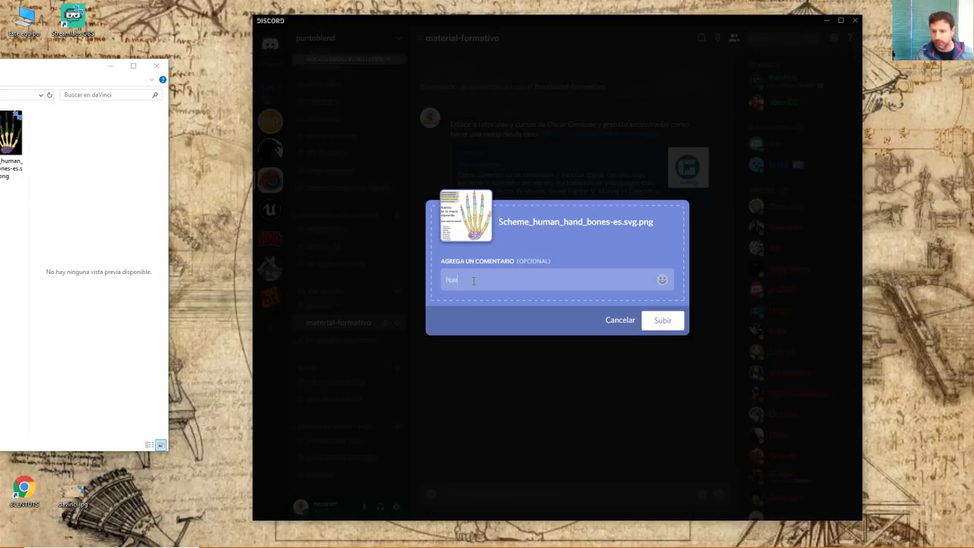
pyautogui.press('BackSpace')
pyautogui.press('BackSpace')
pyautogui.press('BackSpace')
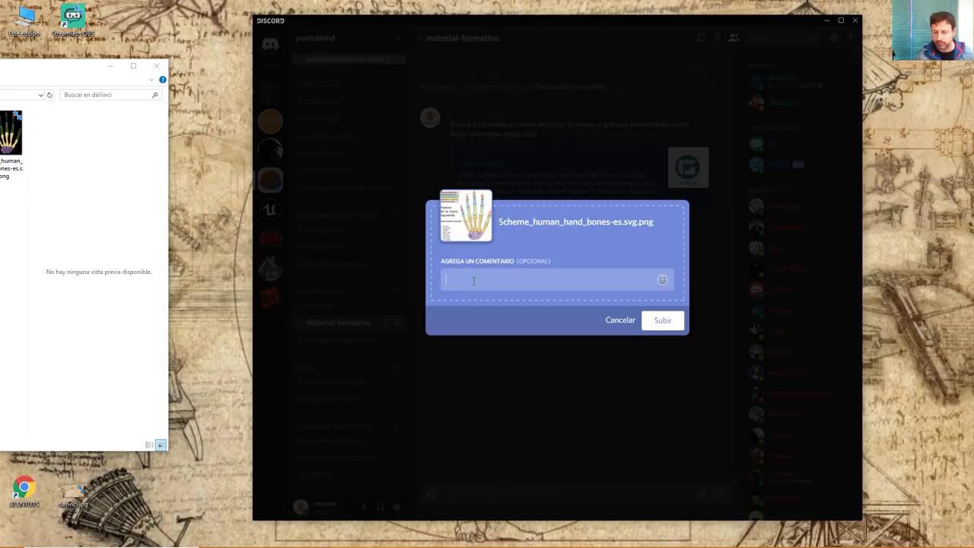
pyautogui.write('HUESOS')
pyautogui.press('Return')
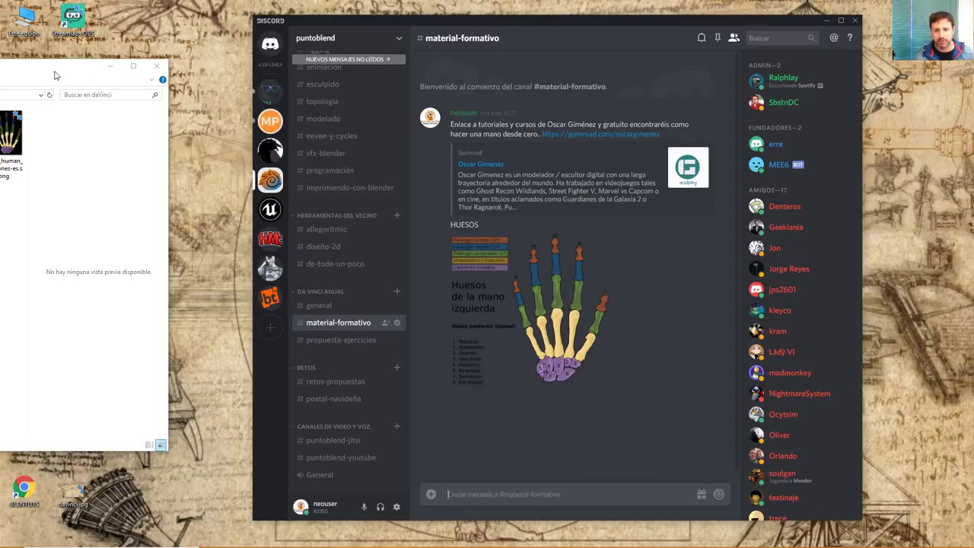
# Upload Dedos_de_la_mano.jpg with the caption 'NUESTROS DEDOS'
pyautogui.moveTo(54, 76); pyautogui.dragTo(354, 97)
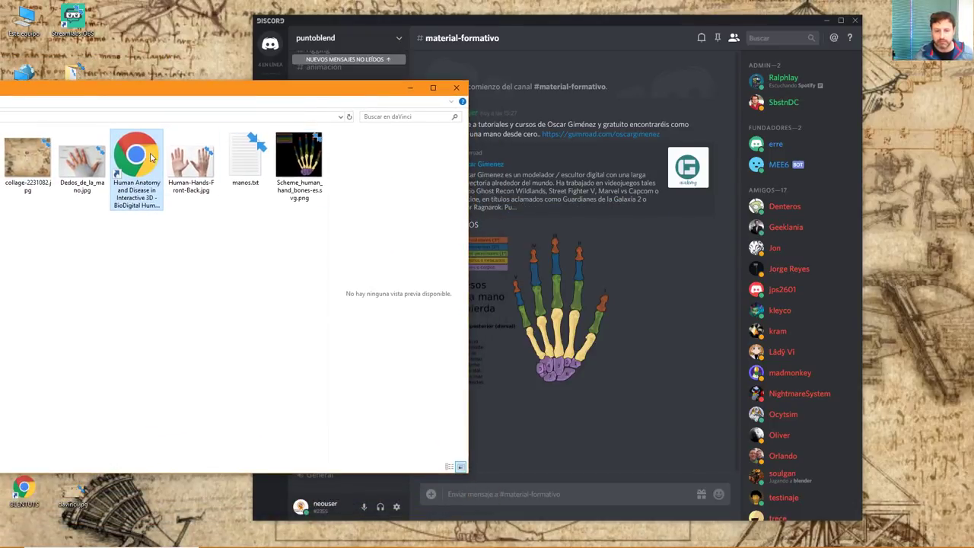
pyautogui.moveTo(82, 160); pyautogui.dragTo(601, 352)
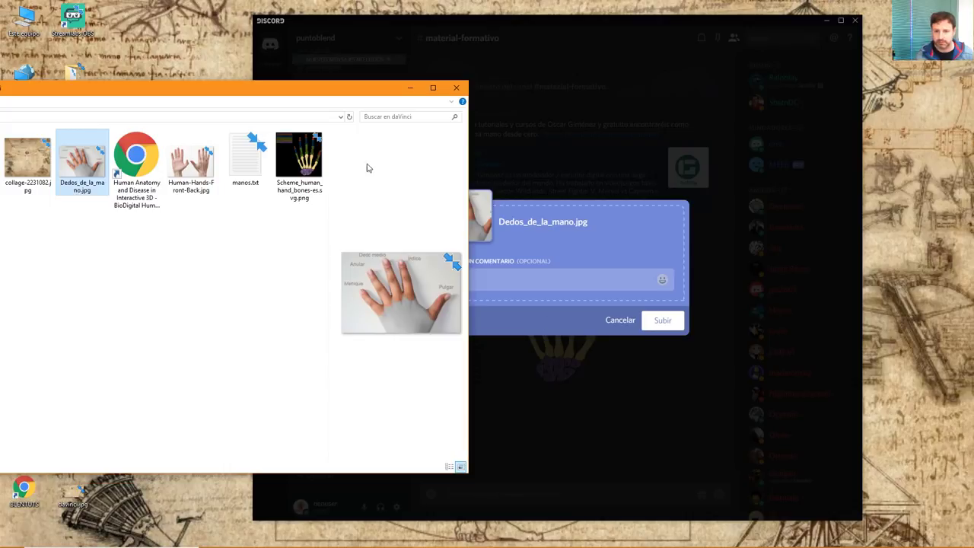
pyautogui.moveTo(295, 90); pyautogui.dragTo(82, 90)
pyautogui.click(461, 283)
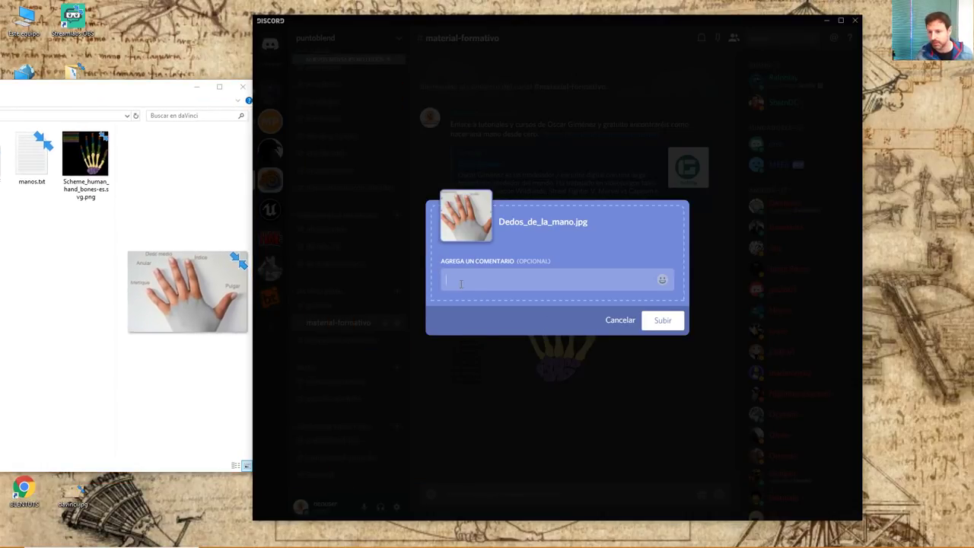
pyautogui.write('NUESTROS DEDO')
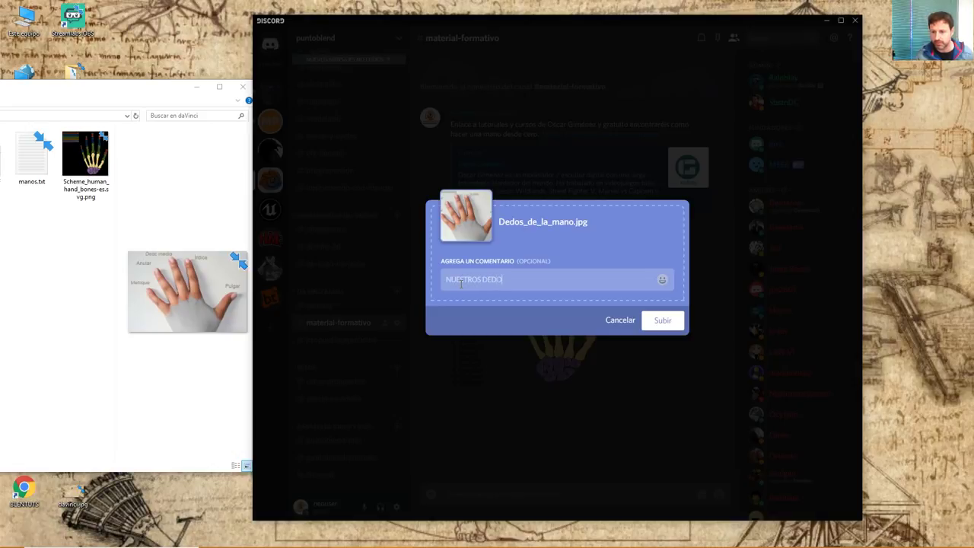
pyautogui.write('S')
pyautogui.press('Return')
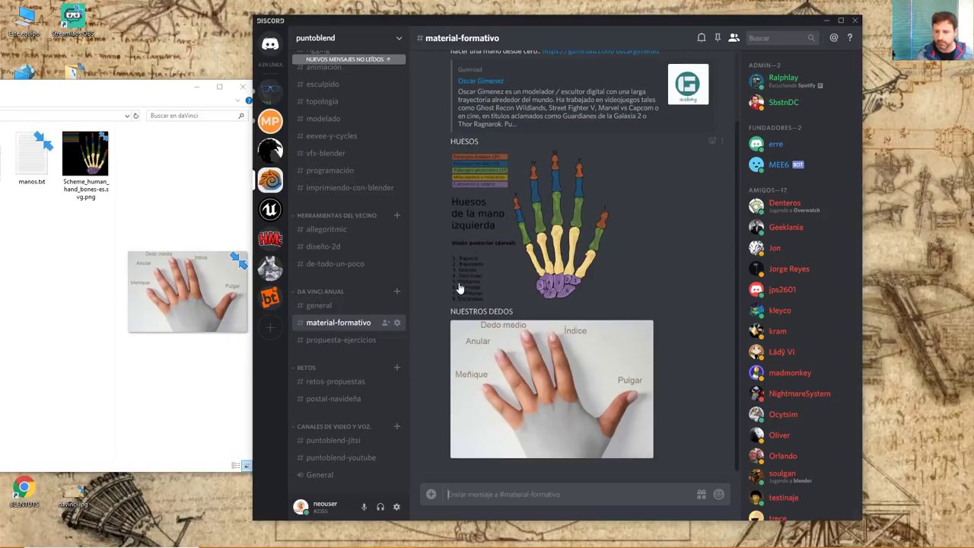
pyautogui.moveTo(95, 84); pyautogui.dragTo(311, 74)
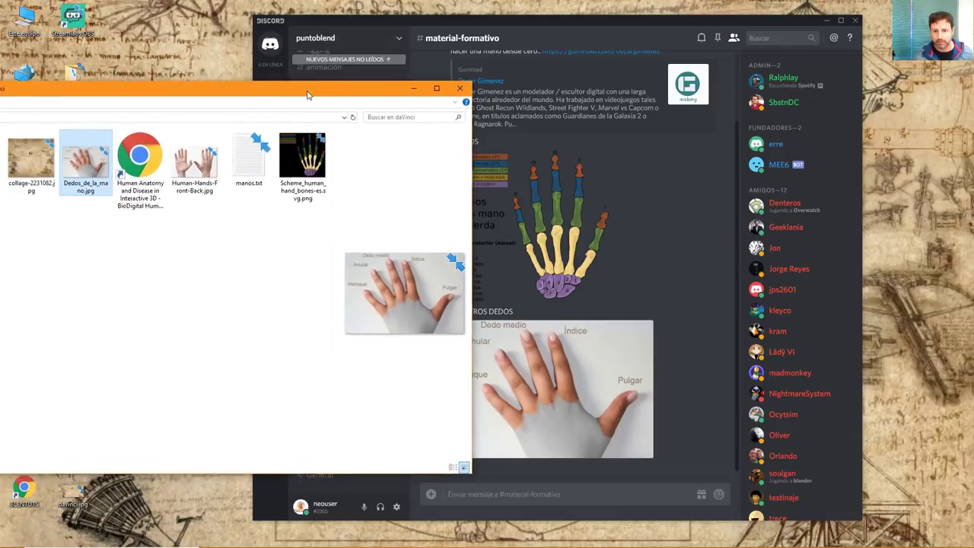
pyautogui.moveTo(194, 79); pyautogui.dragTo(270, 68)
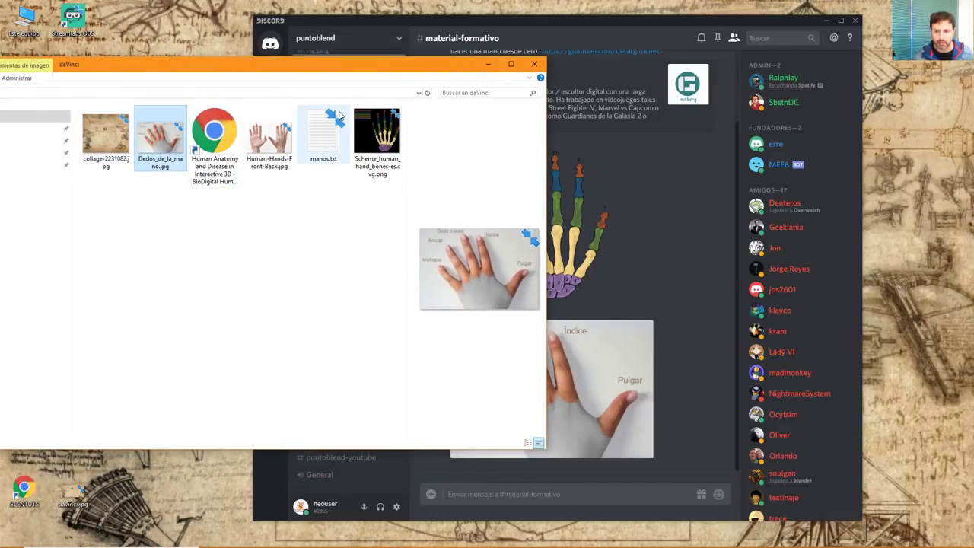
pyautogui.moveTo(318, 69); pyautogui.dragTo(280, 68)
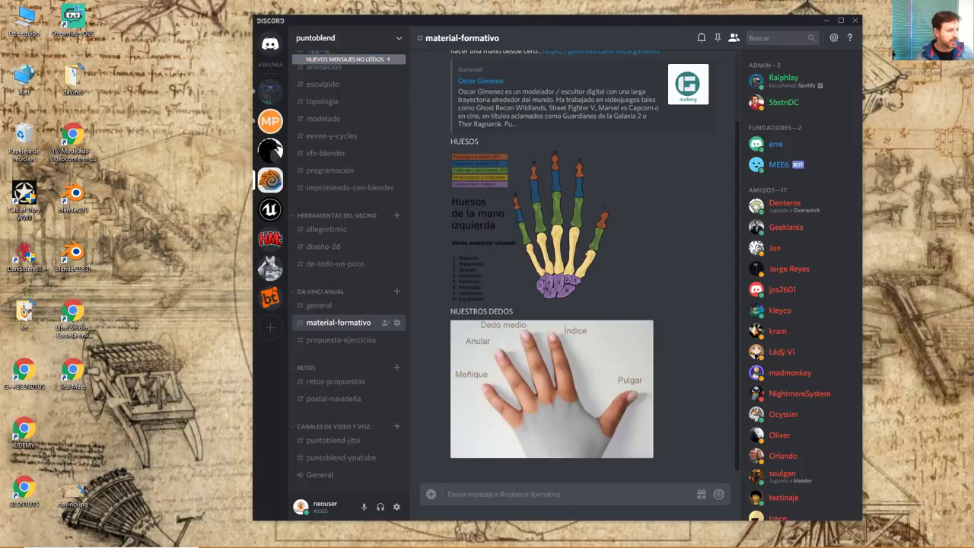
pyautogui.hotkey('alt', 'Tab')
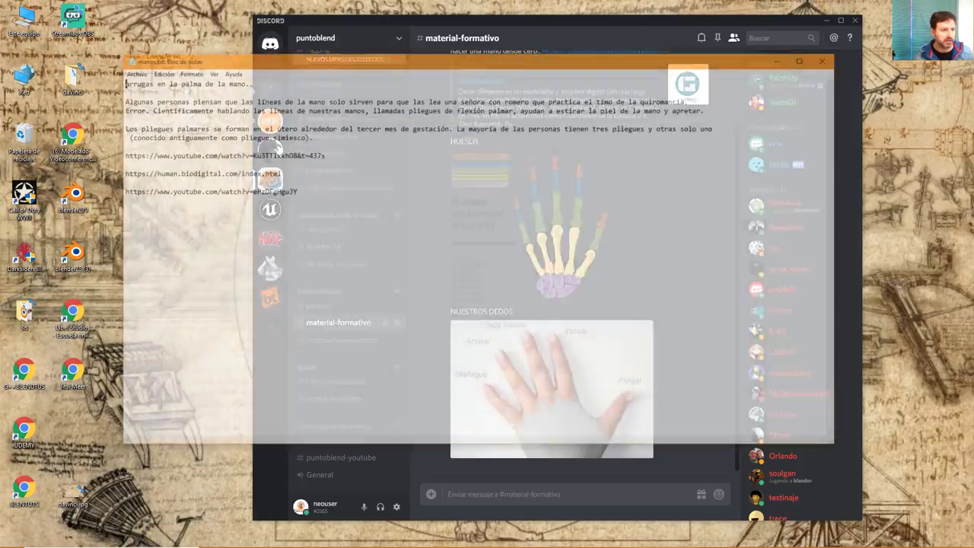
pyautogui.moveTo(432, 58); pyautogui.dragTo(432, 47)
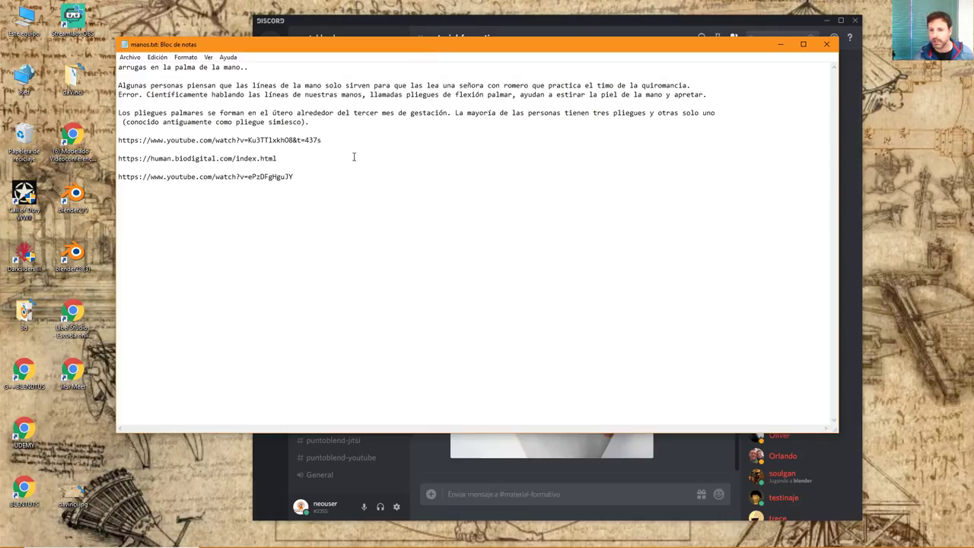
pyautogui.moveTo(286, 156); pyautogui.dragTo(118, 159)
pyautogui.hotkey('ctrl', 'c')
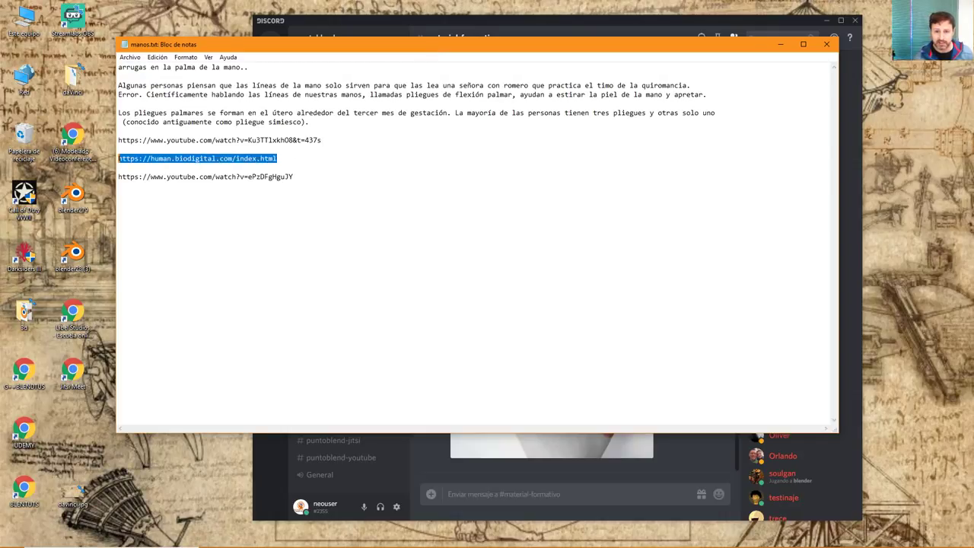
pyautogui.click(518, 496)
pyautogui.hotkey('ctrl', 'v')
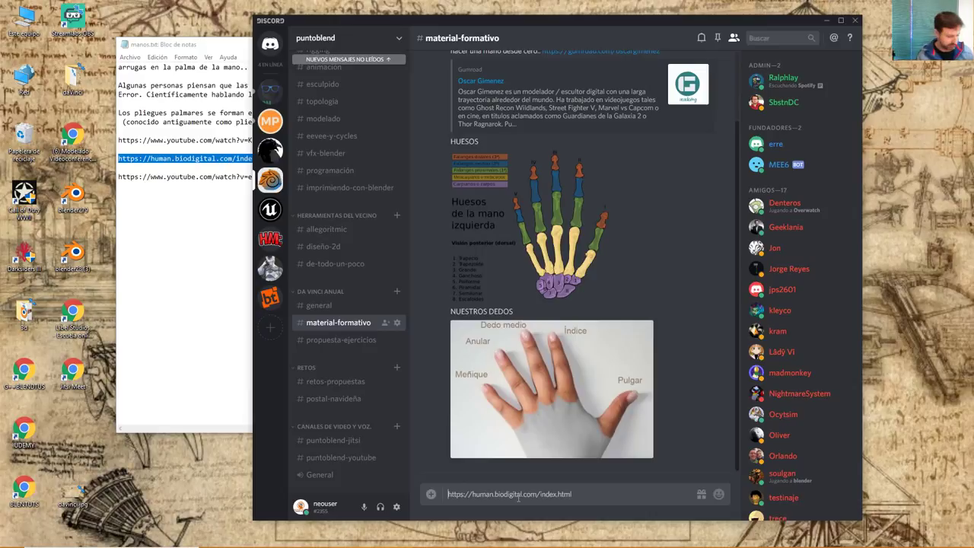
# Send the biodigital link headed 'ENLACE A MODELO ANATOMICO DIGITAL PERSONALIZADO:' on its own line
pyautogui.write('ENLACE ')
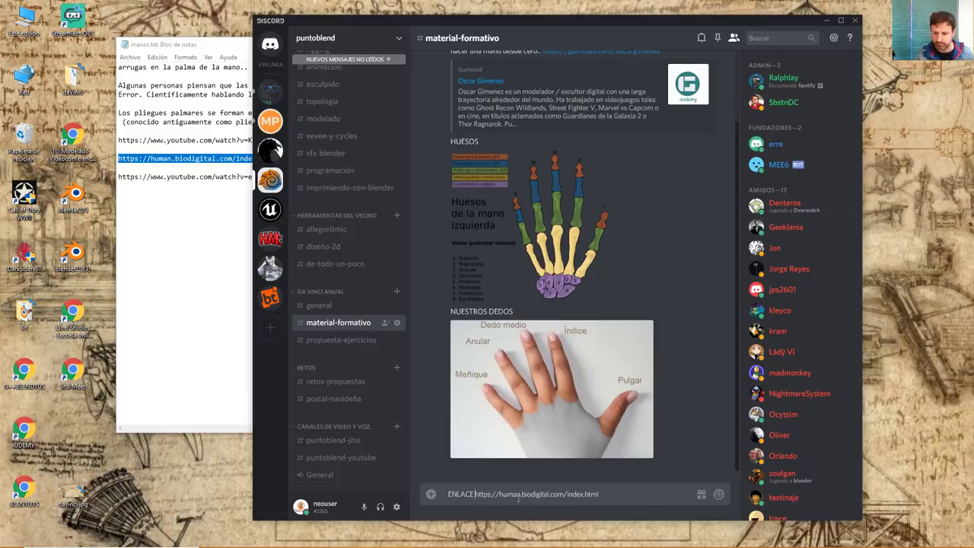
pyautogui.write('A ')
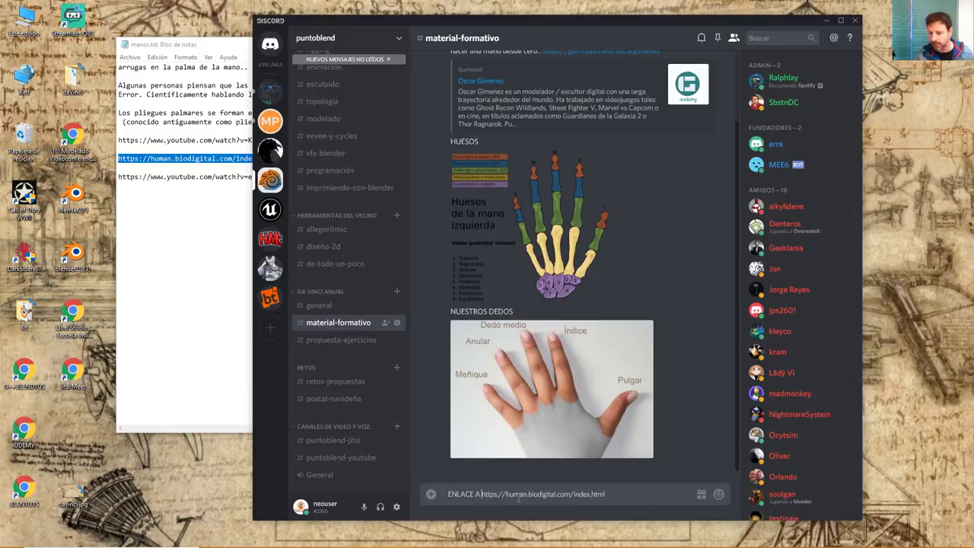
pyautogui.write('H')
pyautogui.press('BackSpace')
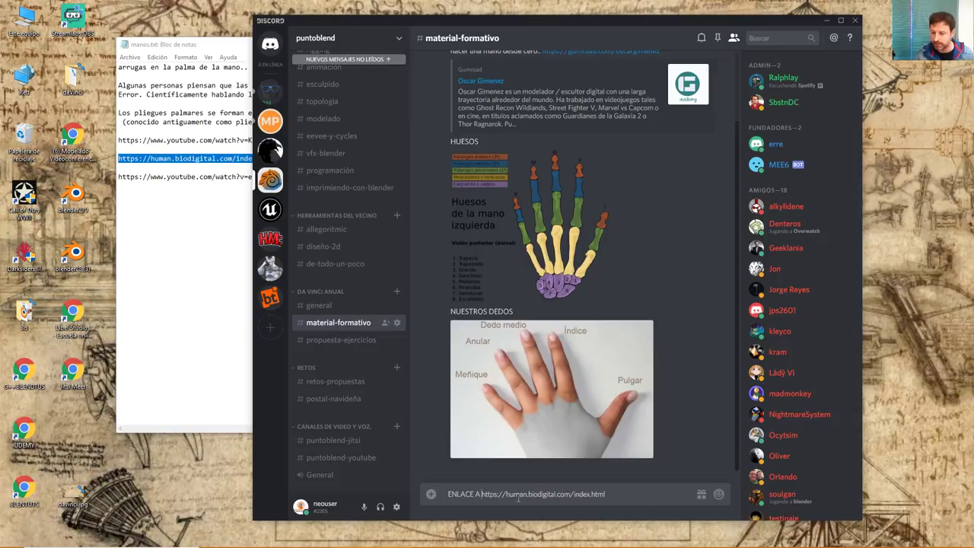
pyautogui.write('PERSONAJE ANA')
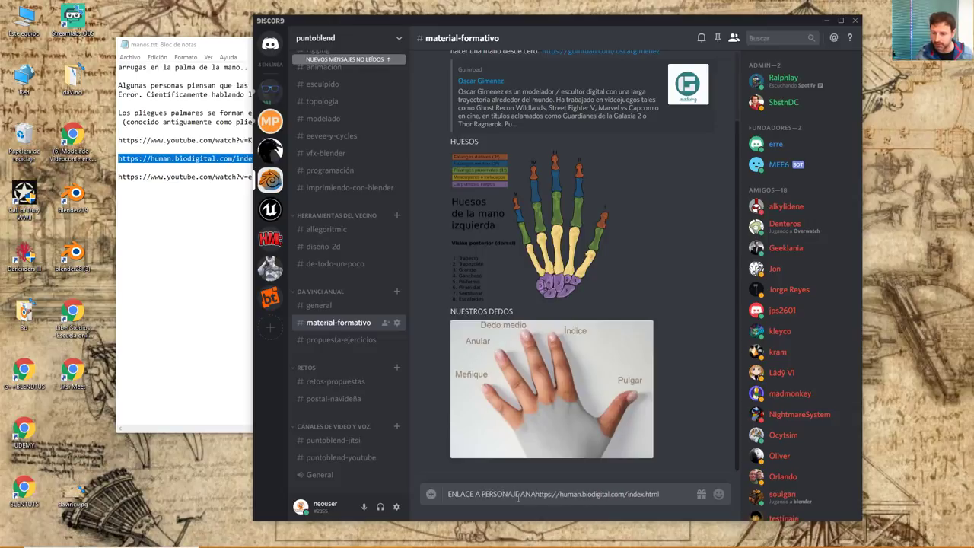
pyautogui.write('TOMICO')
pyautogui.hotkey('shift', 'Return')
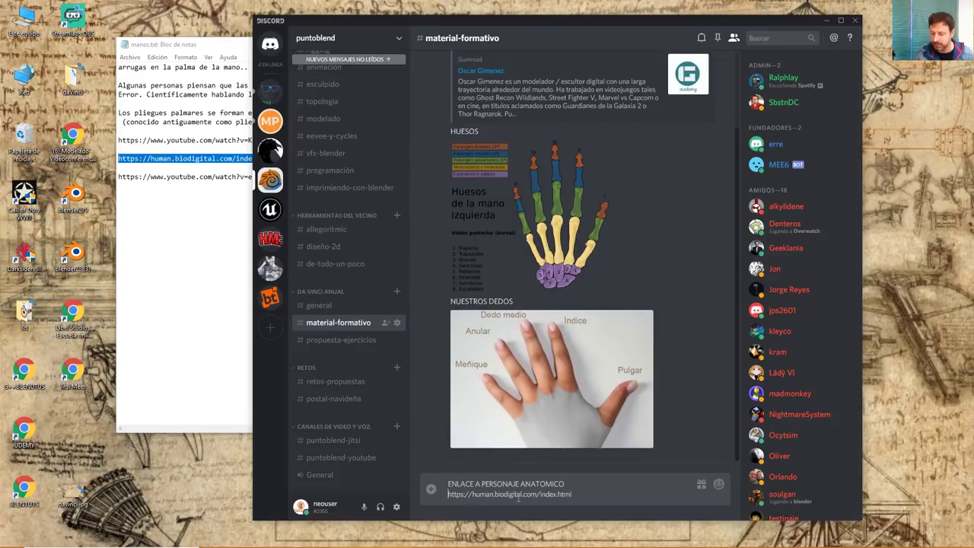
pyautogui.write('DI')
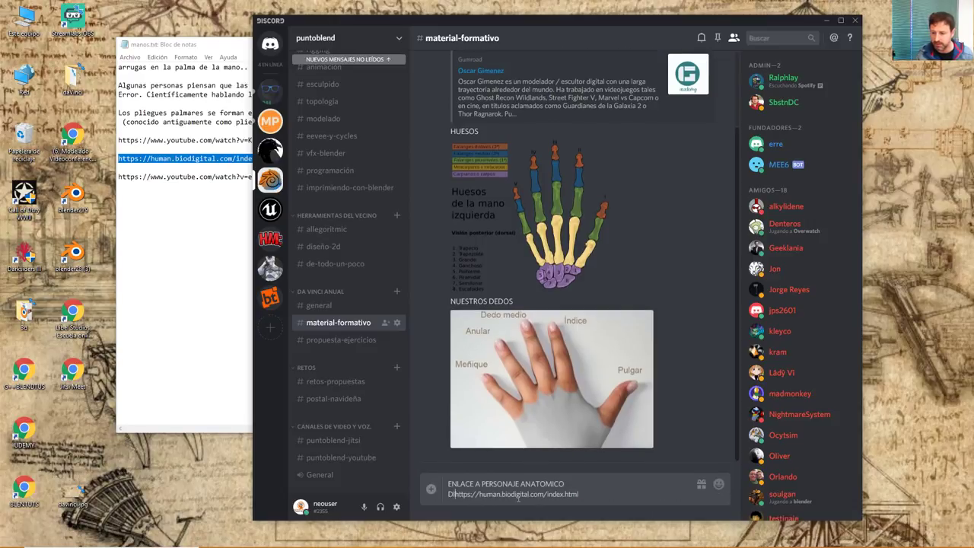
pyautogui.write('GITAL')
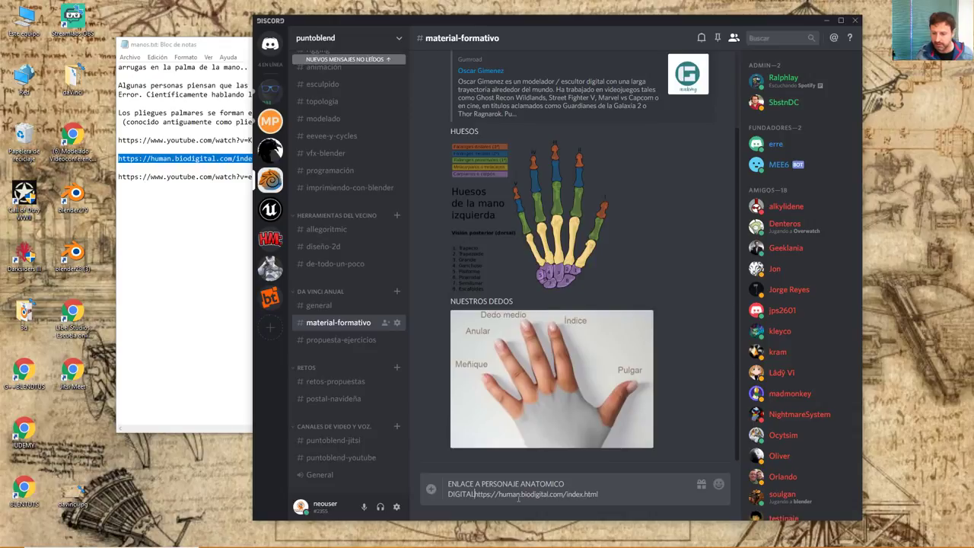
pyautogui.press('Up')
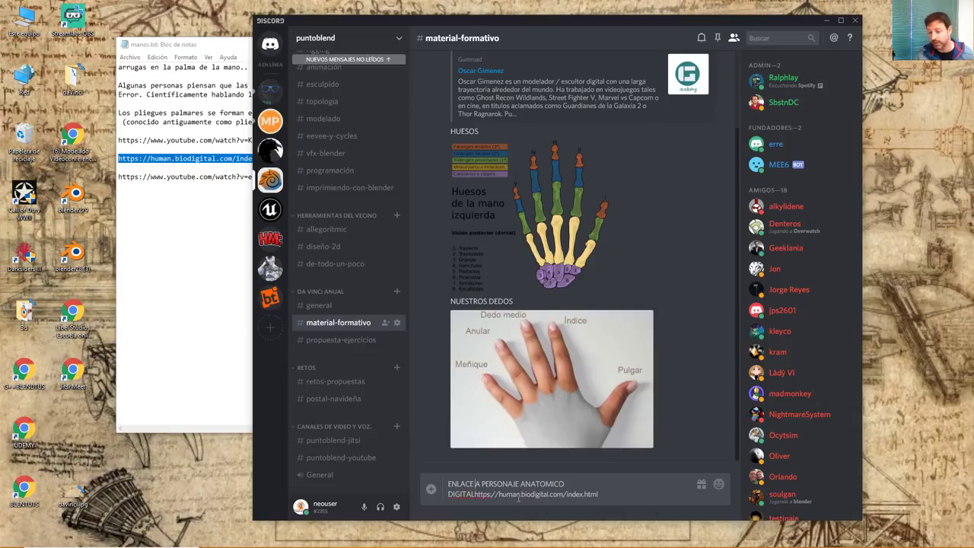
pyautogui.press('BackSpace')
pyautogui.press('BackSpace')
pyautogui.press('BackSpace')
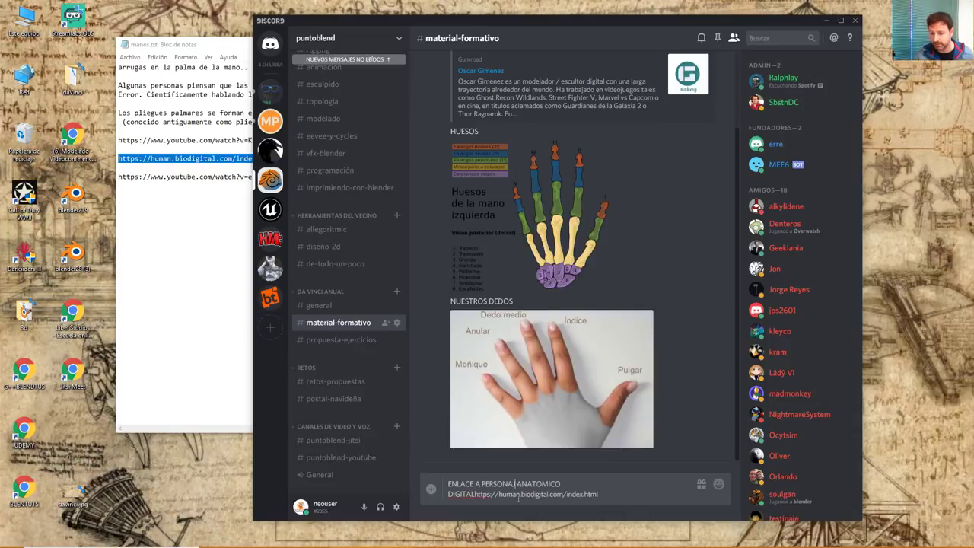
pyautogui.press('BackSpace')
pyautogui.press('BackSpace')
pyautogui.press('BackSpace')
pyautogui.write('MOD')
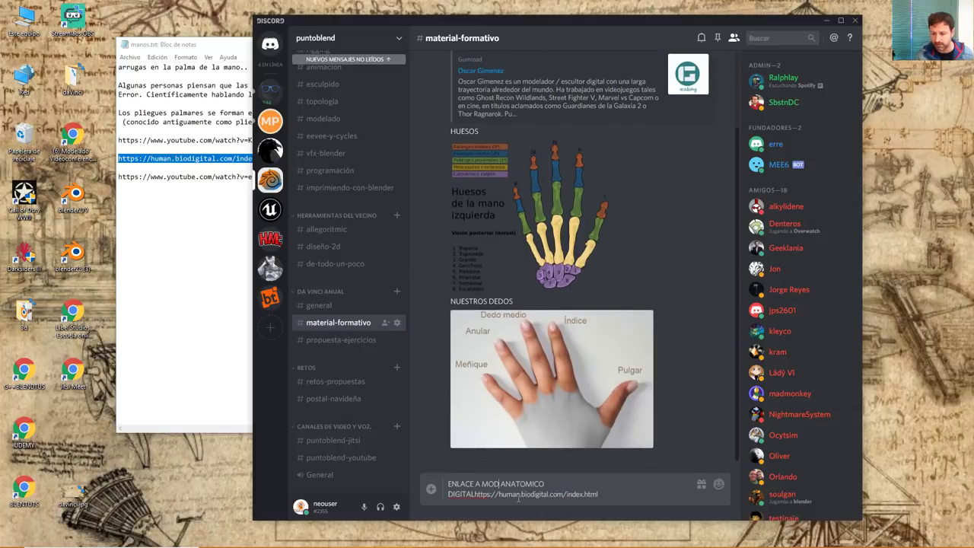
pyautogui.write('ELO')
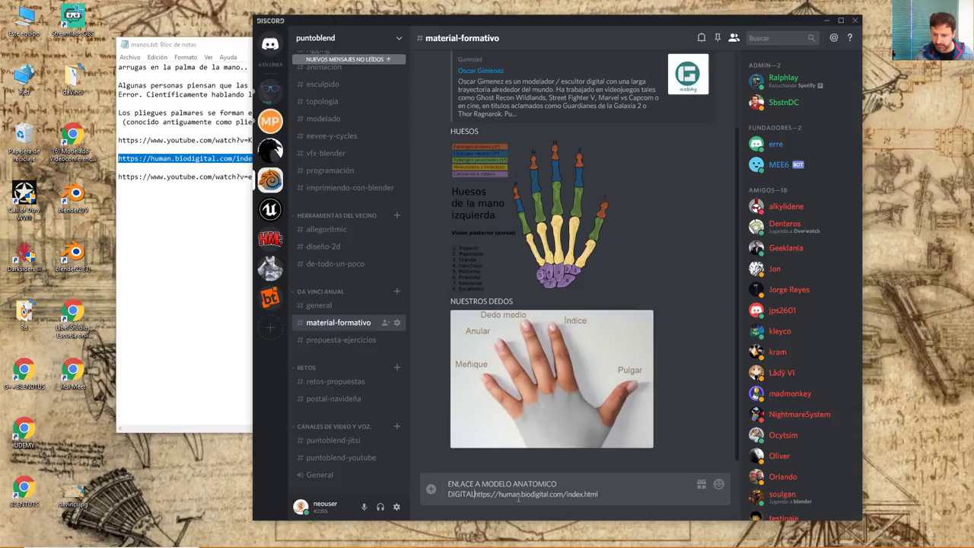
pyautogui.write(' PERSONAL')
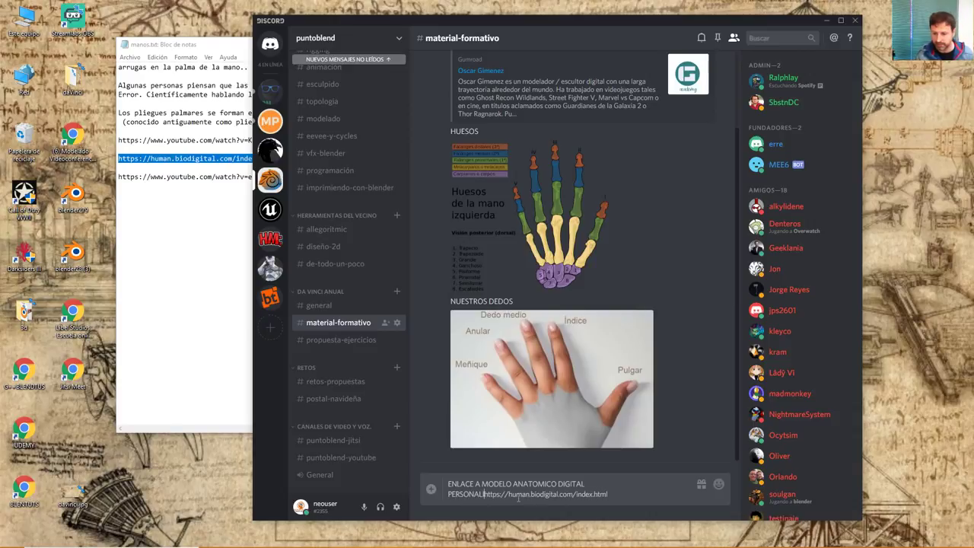
pyautogui.write('IZADO')
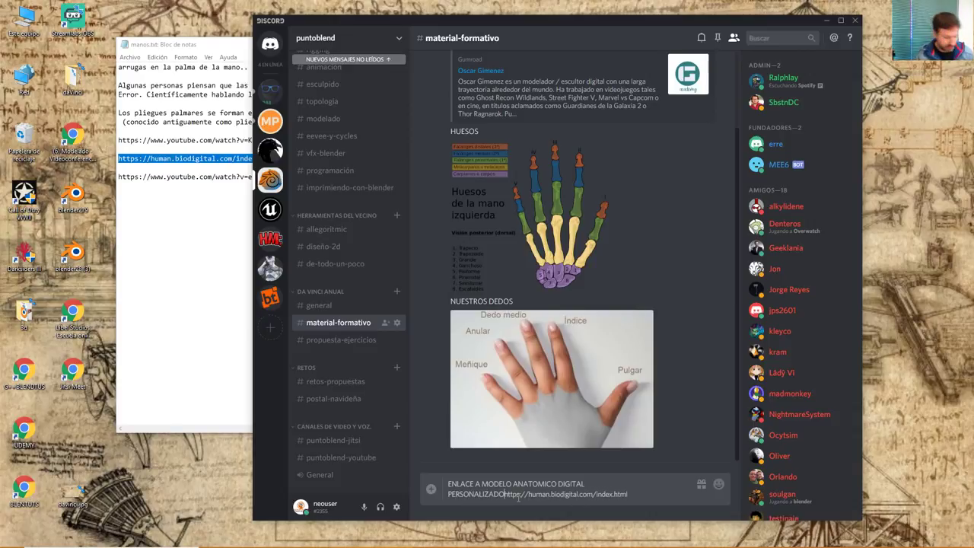
pyautogui.write(':')
pyautogui.press('Return')
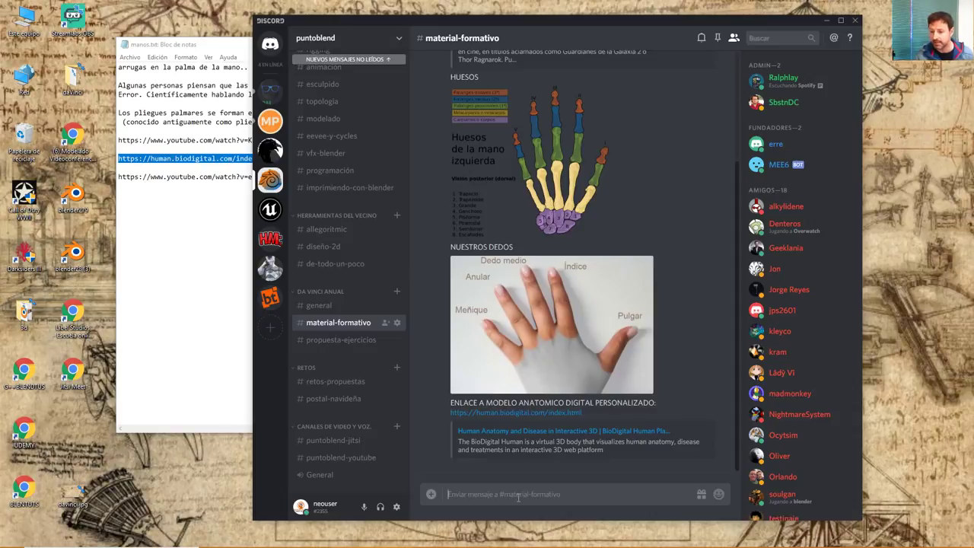
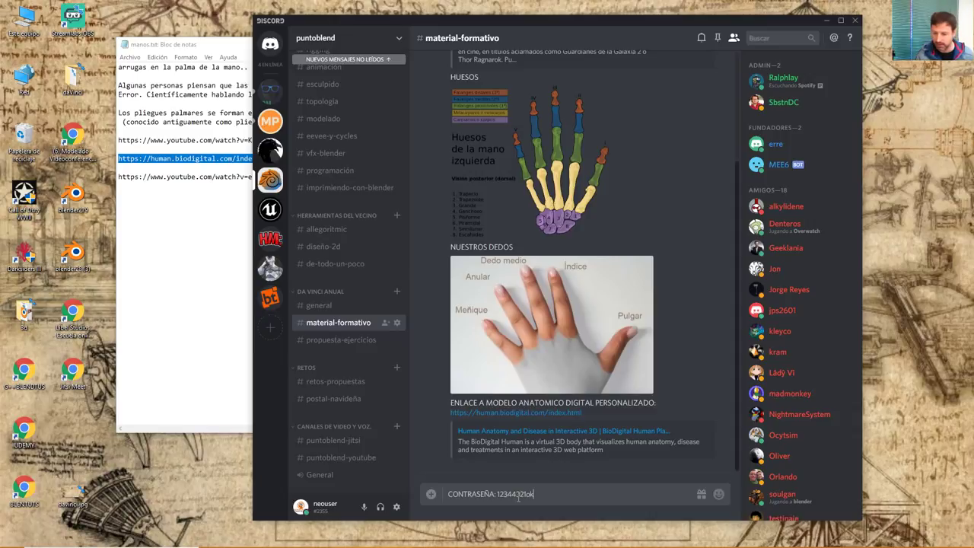
# Post the model's access password, then 'PONED NUESTRO CORREO:' followed by the community e-mail address
pyautogui.press('Return')
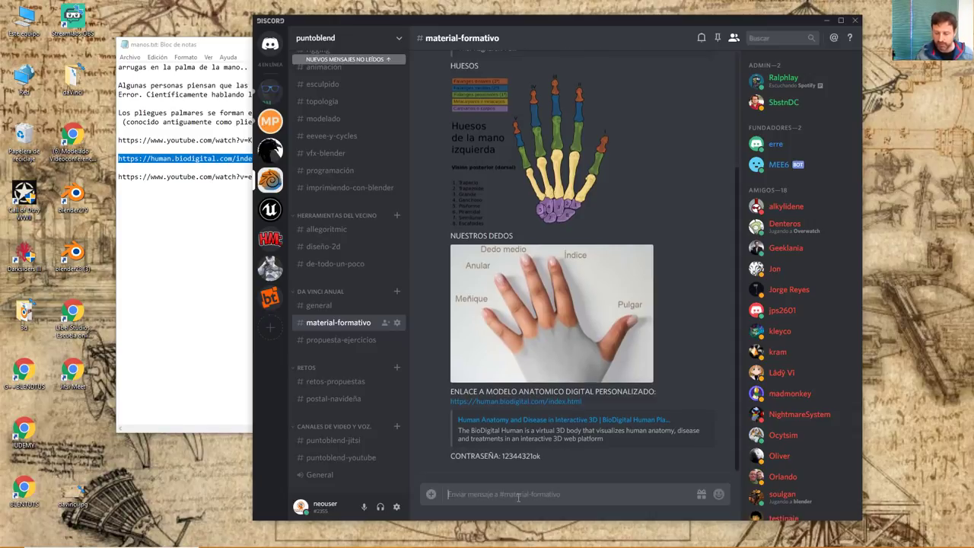
pyautogui.press('BackSpace')
pyautogui.press('BackSpace')
pyautogui.press('BackSpace')
pyautogui.press('BackSpace')
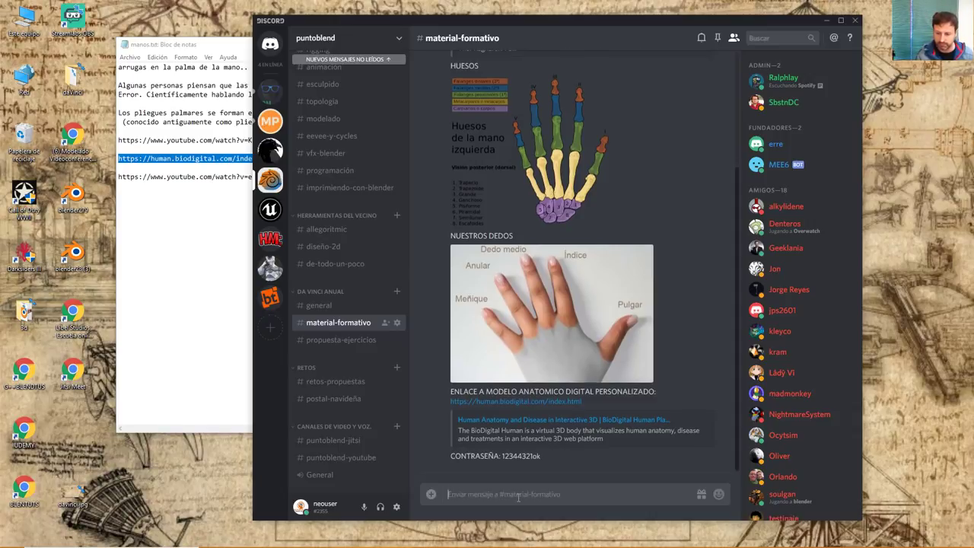
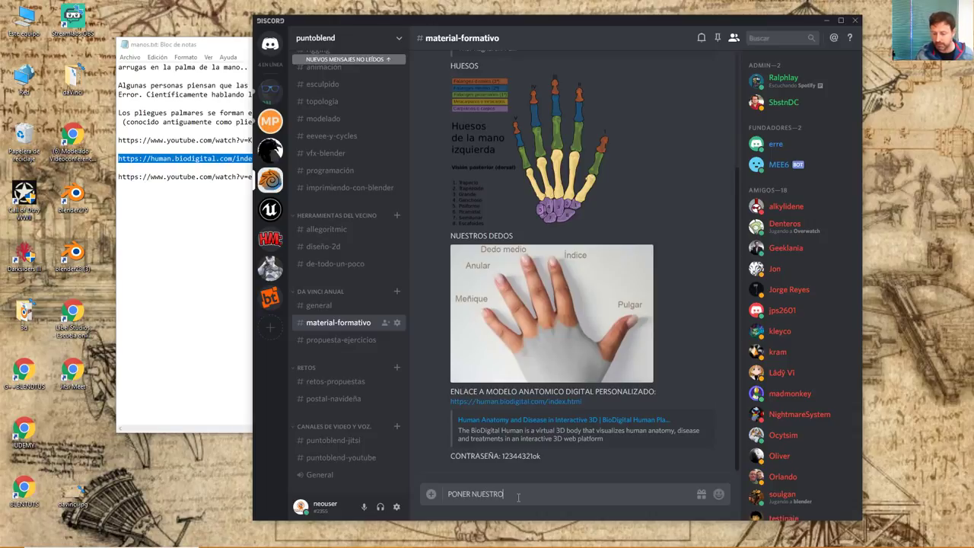
pyautogui.press('BackSpace')
pyautogui.press('BackSpace')
pyautogui.press('BackSpace')
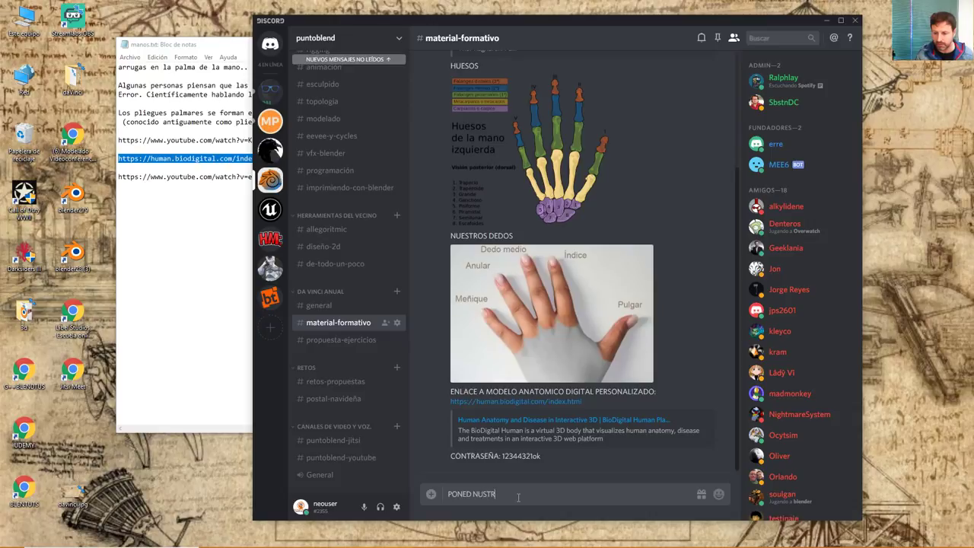
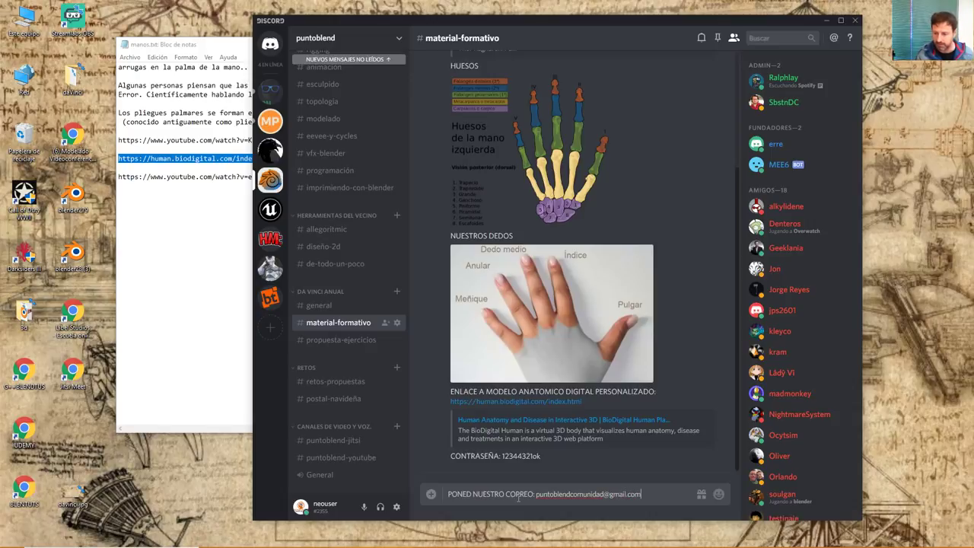
pyautogui.press('Return')
# Send 'y ya tendréis acceso a vuestro modelo anatómico pormenorizado digital.'
pyautogui.write('yy')
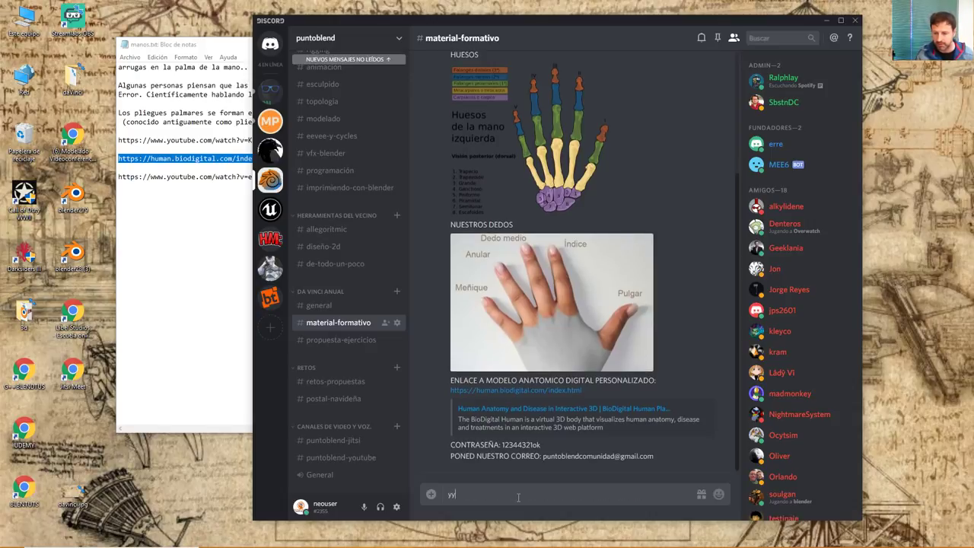
pyautogui.press('BackSpace')
pyautogui.write('ya')
pyautogui.write(' tendré')
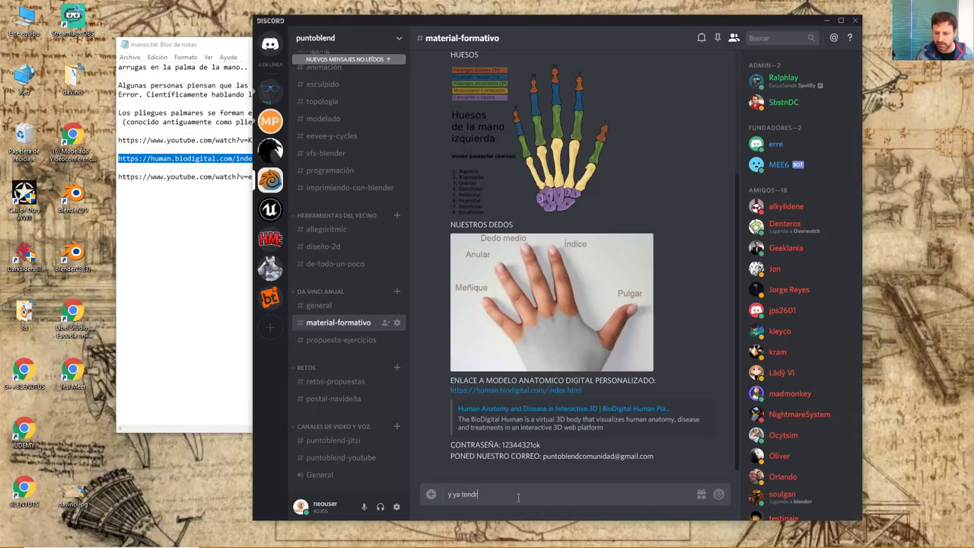
pyautogui.write('is acceso a vue')
pyautogui.write('stro')
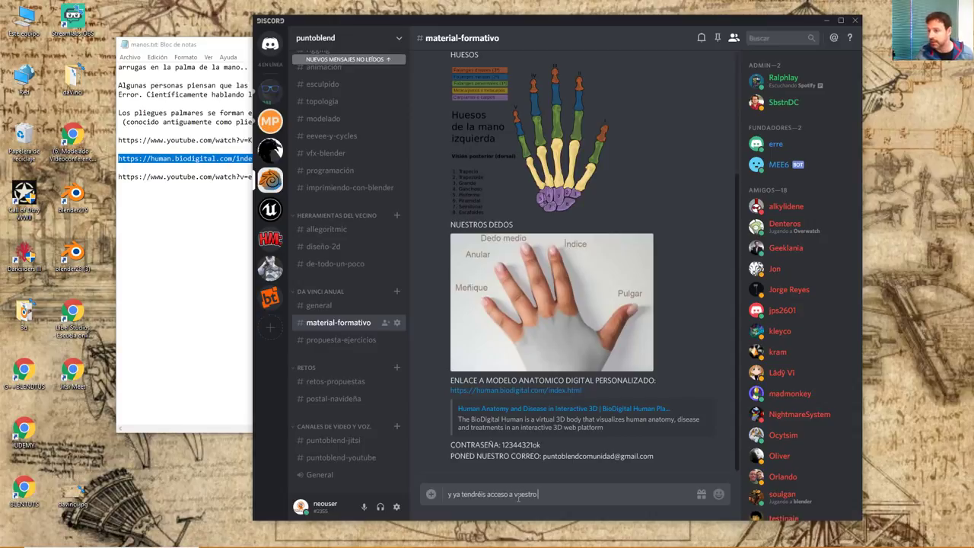
pyautogui.write(' modelo ana')
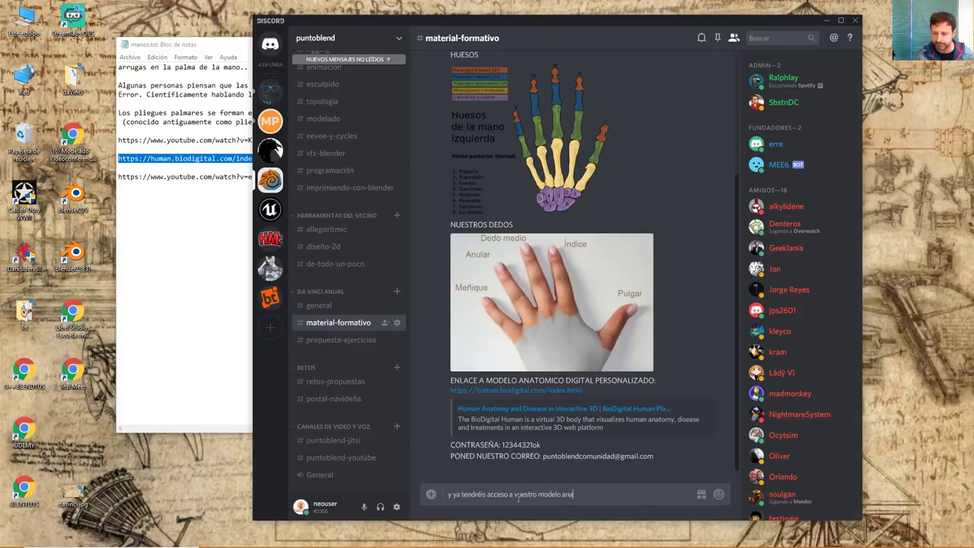
pyautogui.write('tómico pro')
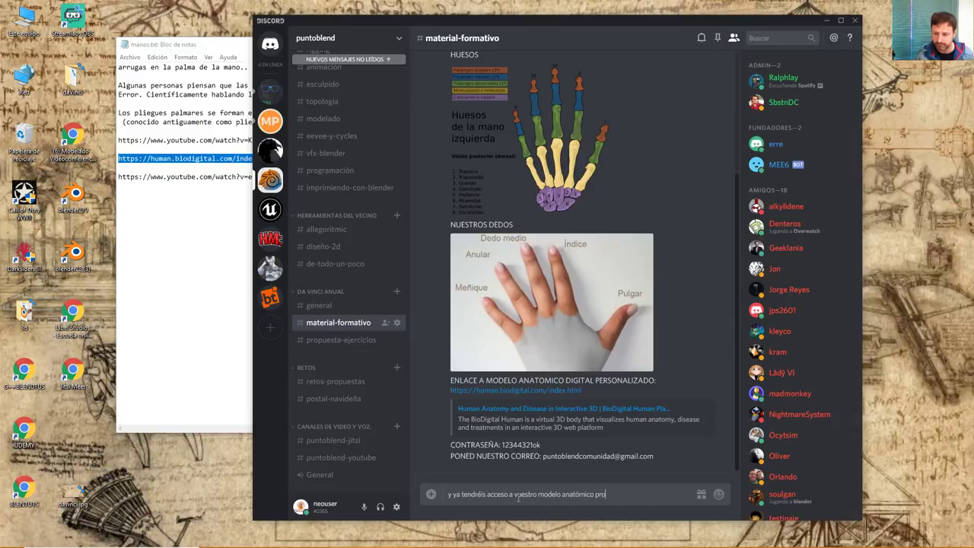
pyautogui.press('BackSpace')
pyautogui.press('BackSpace')
pyautogui.write('ormeno')
pyautogui.write('rizado ')
pyautogui.write('digital.')
pyautogui.press('Return')
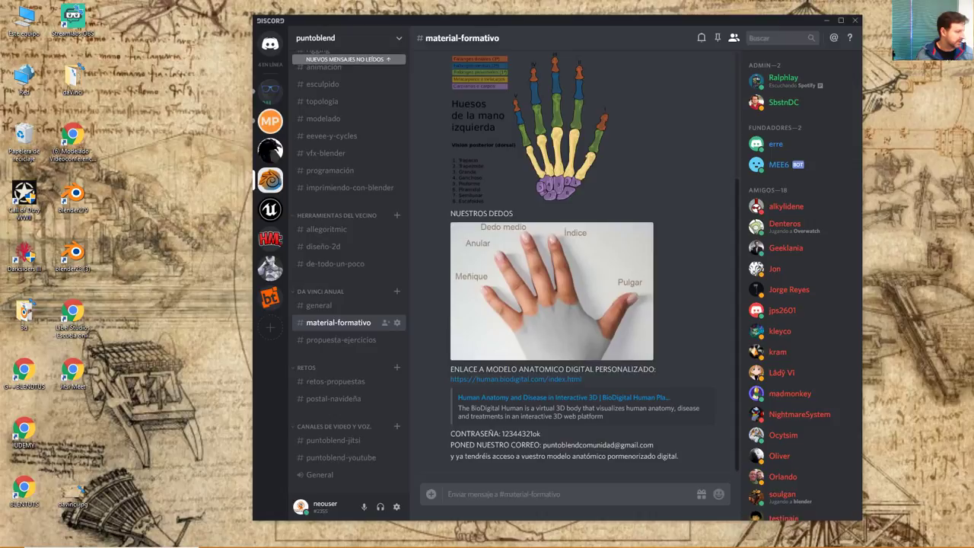
pyautogui.moveTo(382, 538)
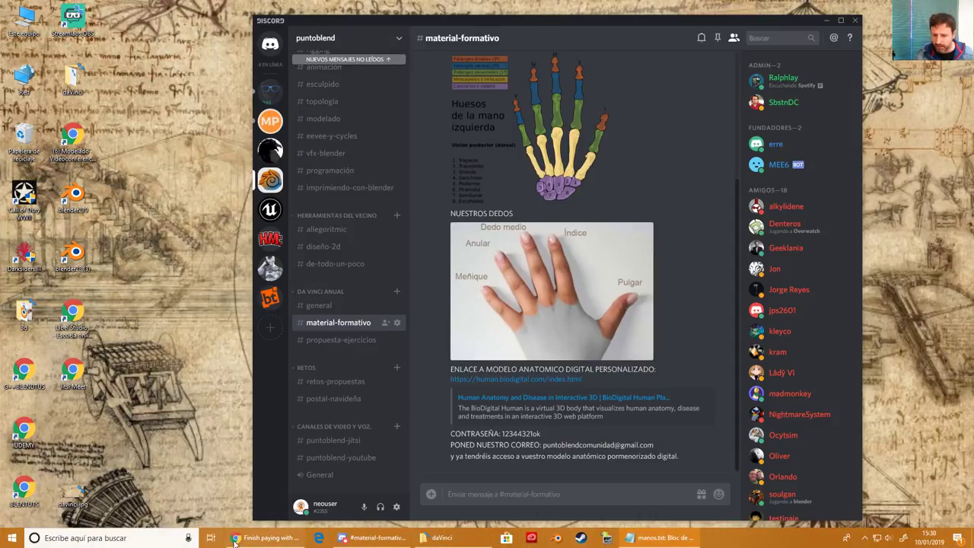
pyautogui.click(264, 539)
pyautogui.click(265, 539)
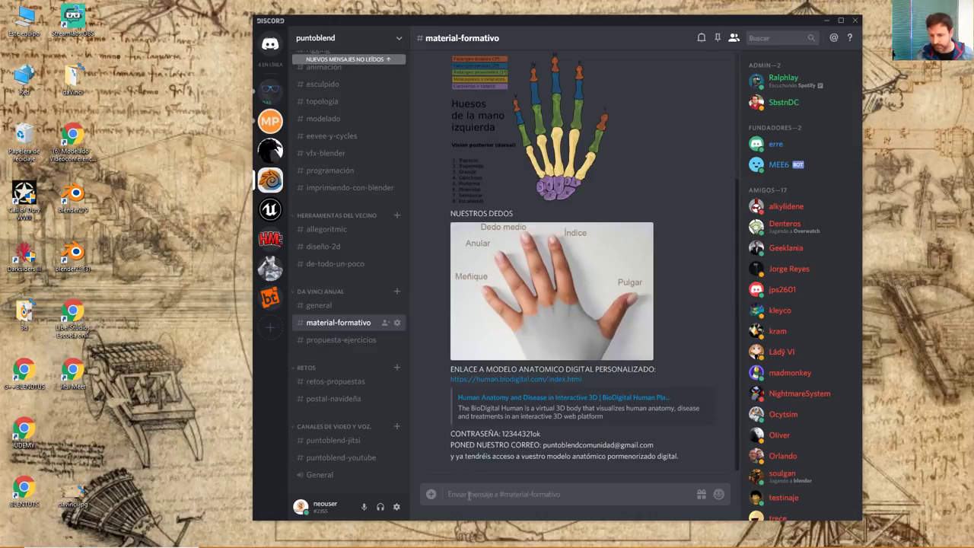
# Post 'TUTORIAL MUSCULATURA DE LA MANO MUY RECOMENDABLE' and then the 'Músculos de la Mano' YouTube link
pyautogui.write('TUT')
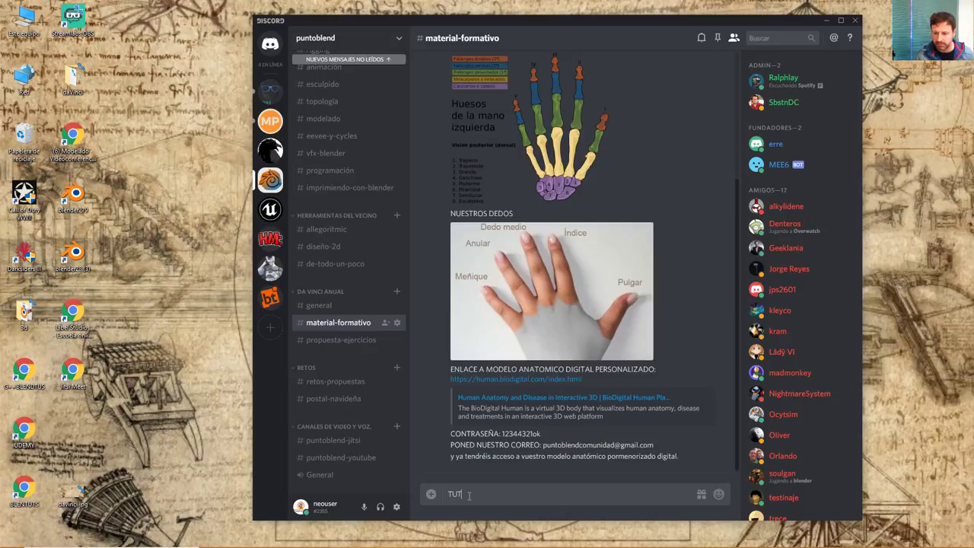
pyautogui.write('ORIAL MUSCU')
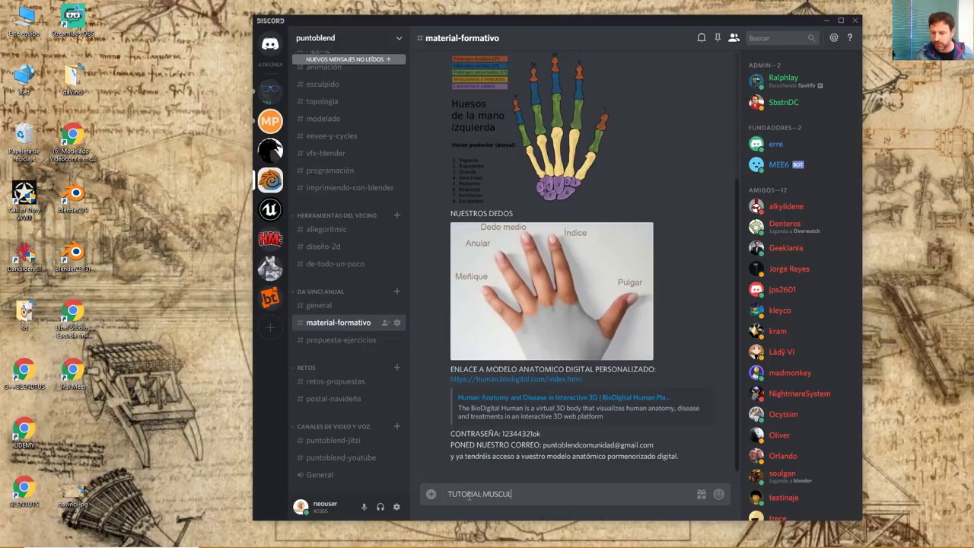
pyautogui.write('LATURA ')
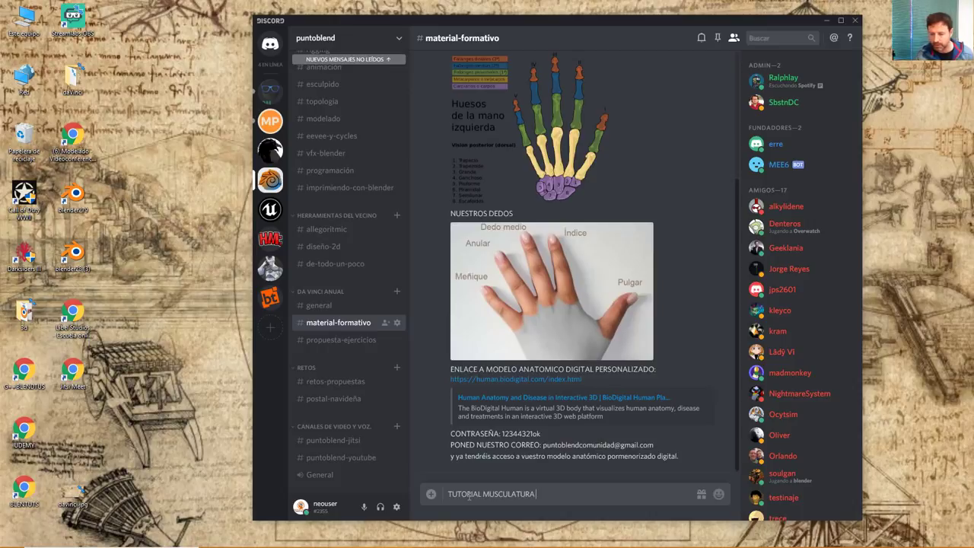
pyautogui.write('DE LA')
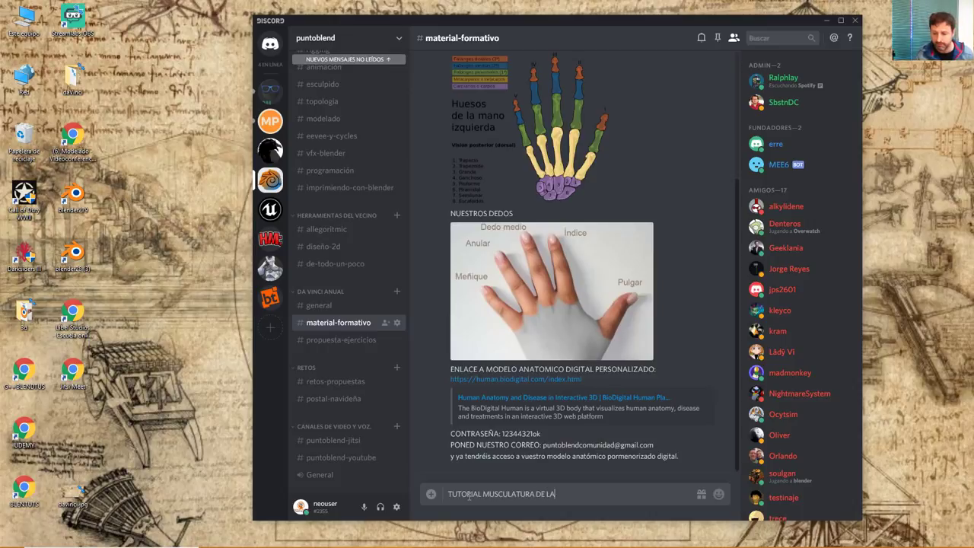
pyautogui.write(' MANO ')
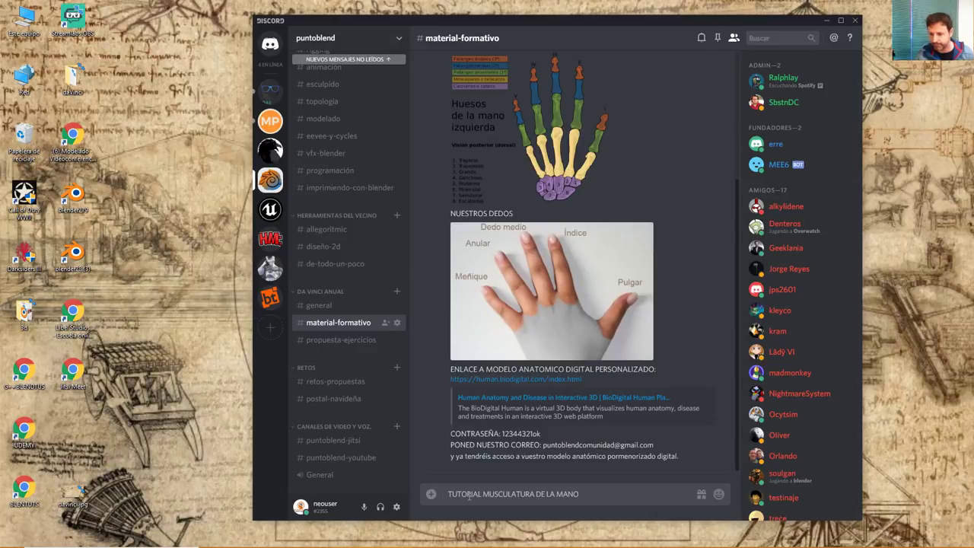
pyautogui.write('MUY')
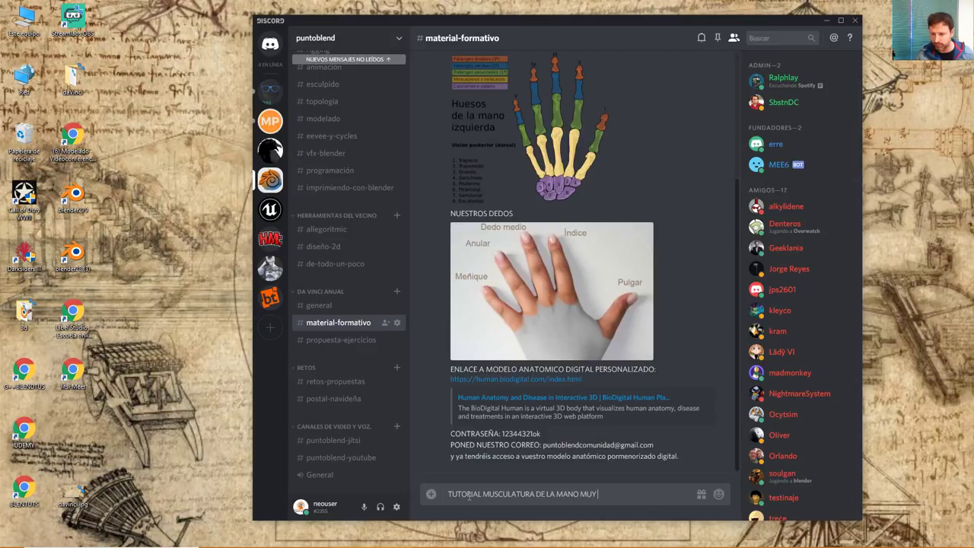
pyautogui.write(' RECOMENDA')
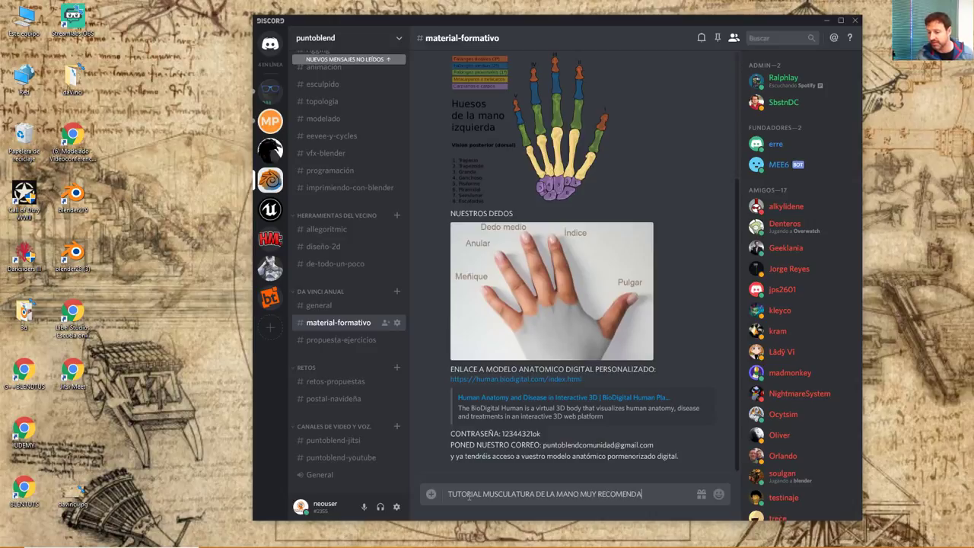
pyautogui.write('BLE')
pyautogui.press('Return')
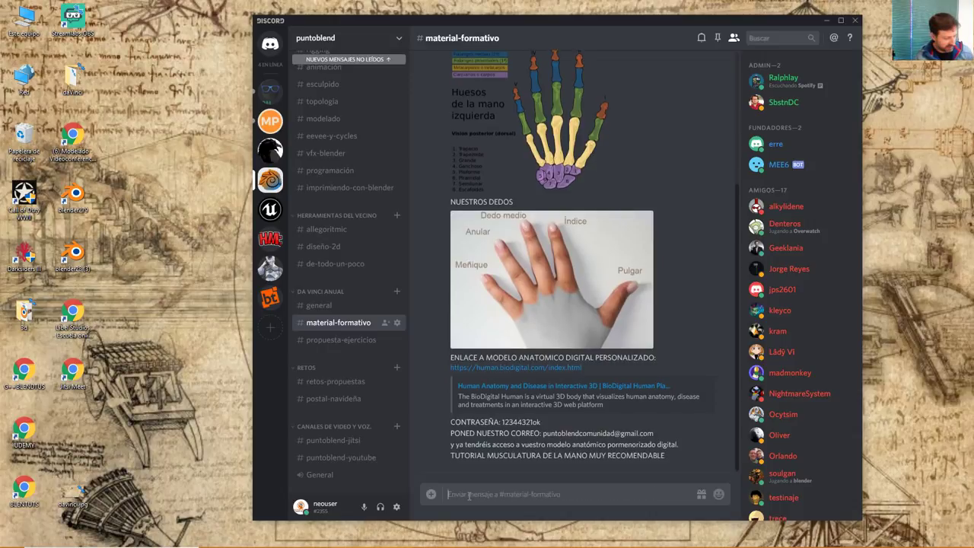
pyautogui.hotkey('ctrl', 'v')
pyautogui.press('Return')
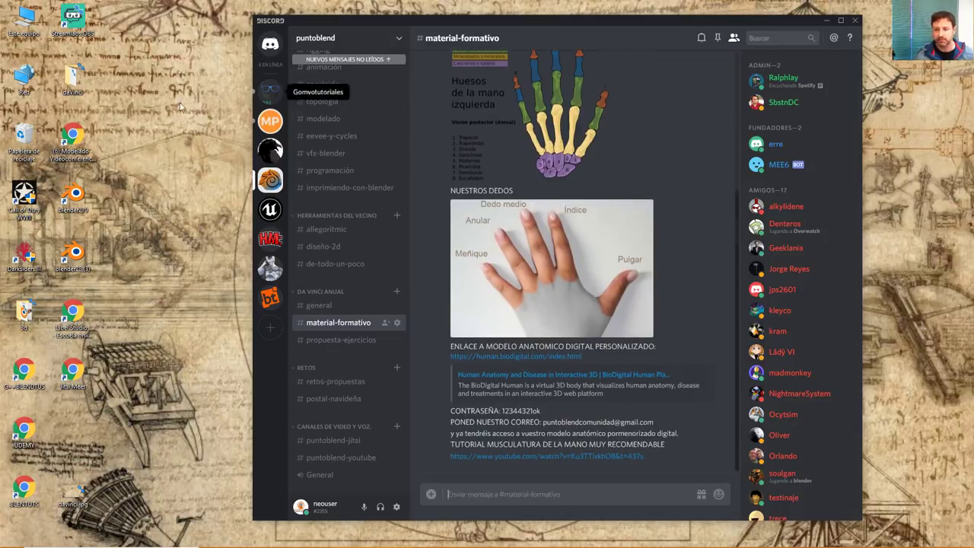
pyautogui.moveTo(340, 542)
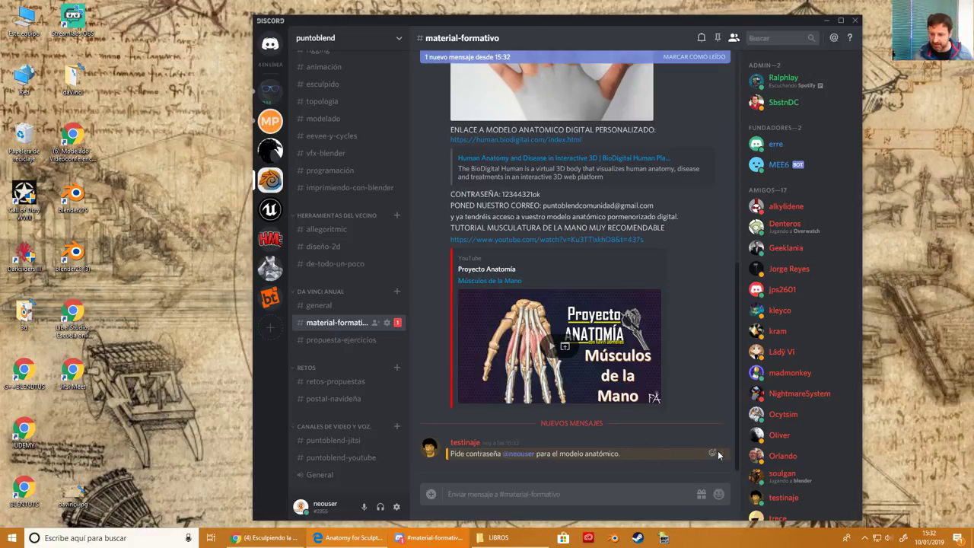
# Delete the other member's message asking for the anatomical model password
pyautogui.click(722, 461)
pyautogui.click(716, 473)
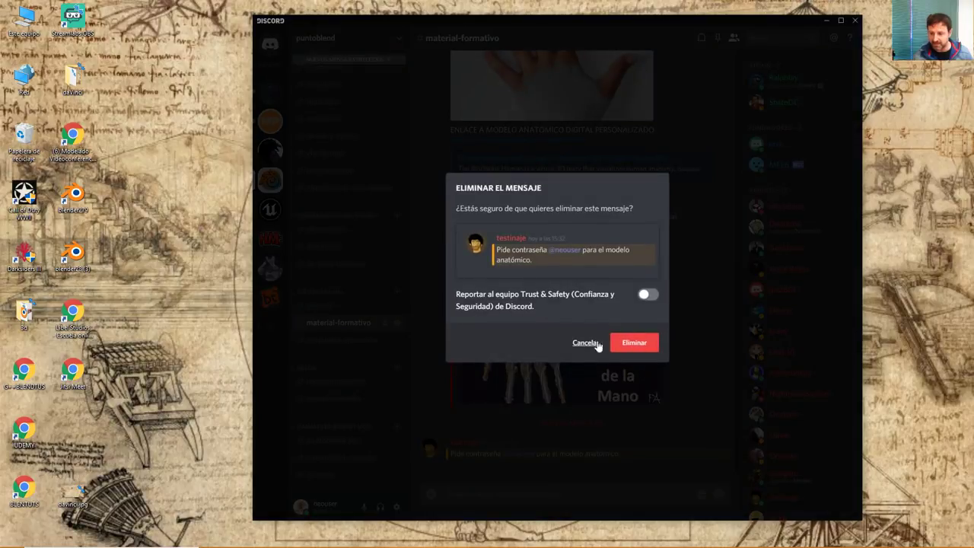
pyautogui.click(621, 344)
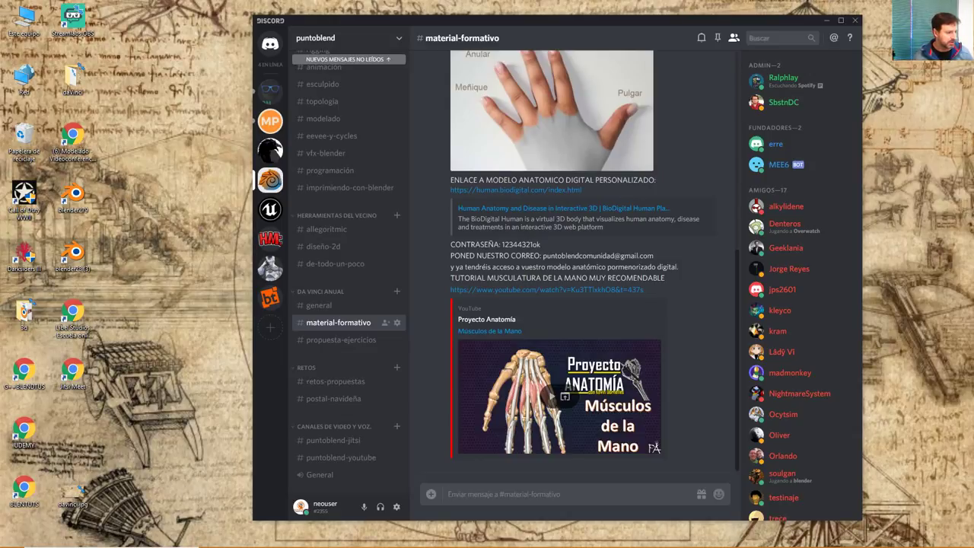
# Launch the Snipping Tool through a 'recorte' search and cancel the new capture
pyautogui.click(120, 538)
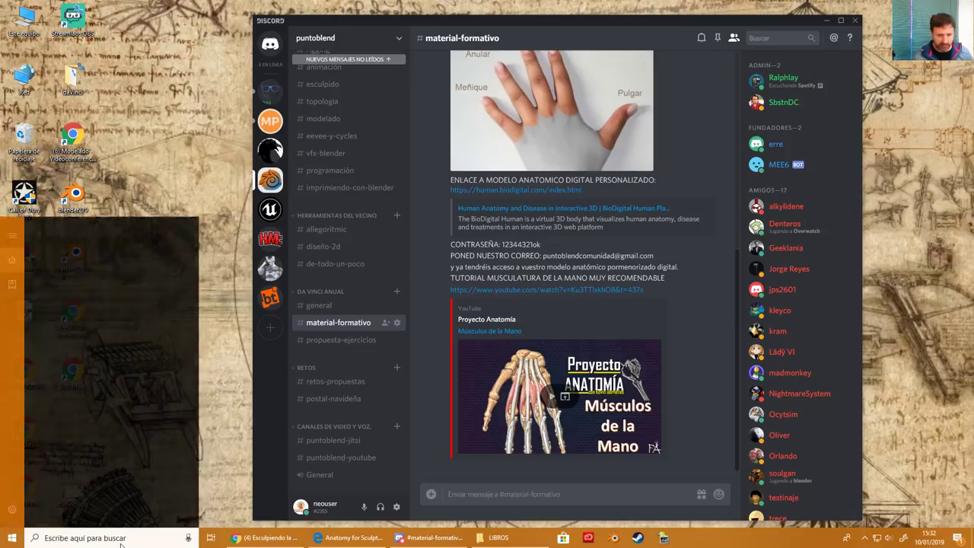
pyautogui.write('recorte')
pyautogui.press('Return')
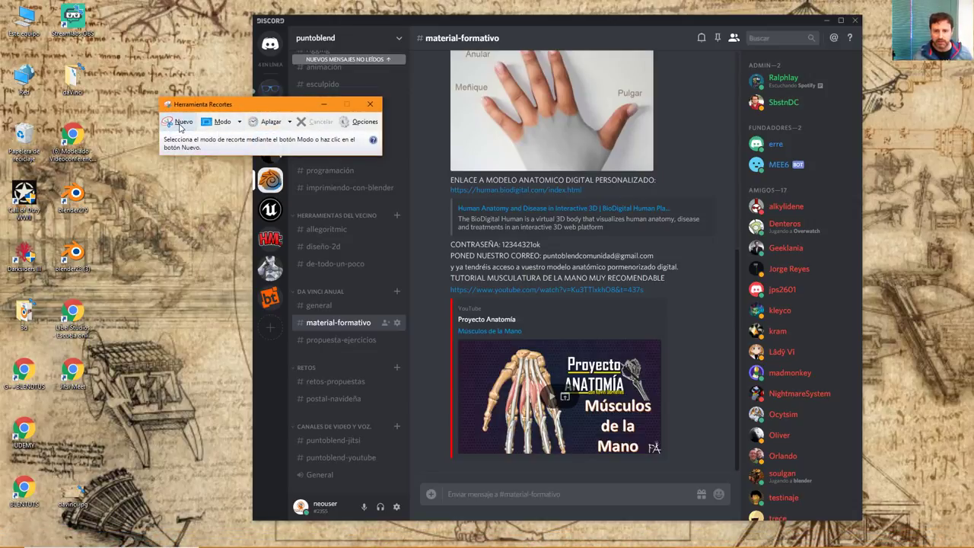
pyautogui.click(182, 124)
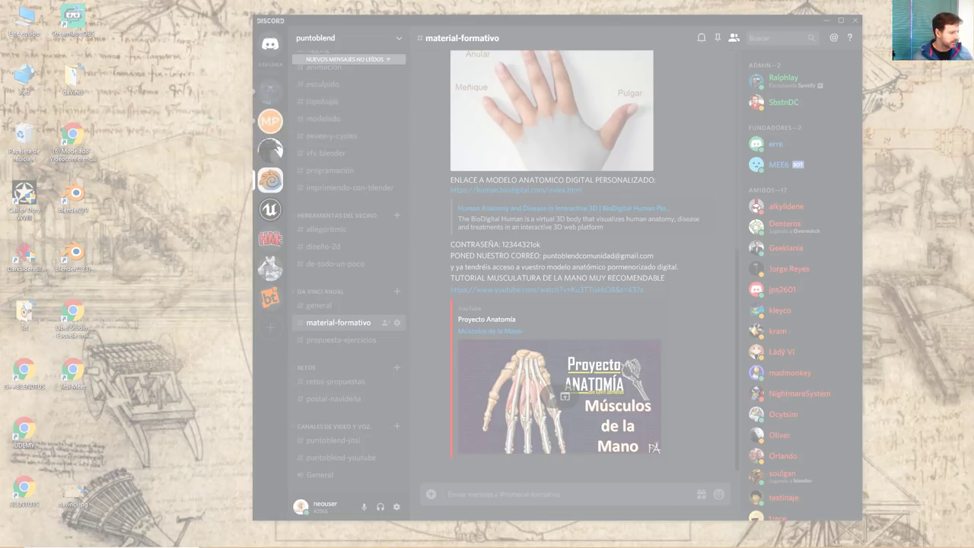
pyautogui.press('Escape')
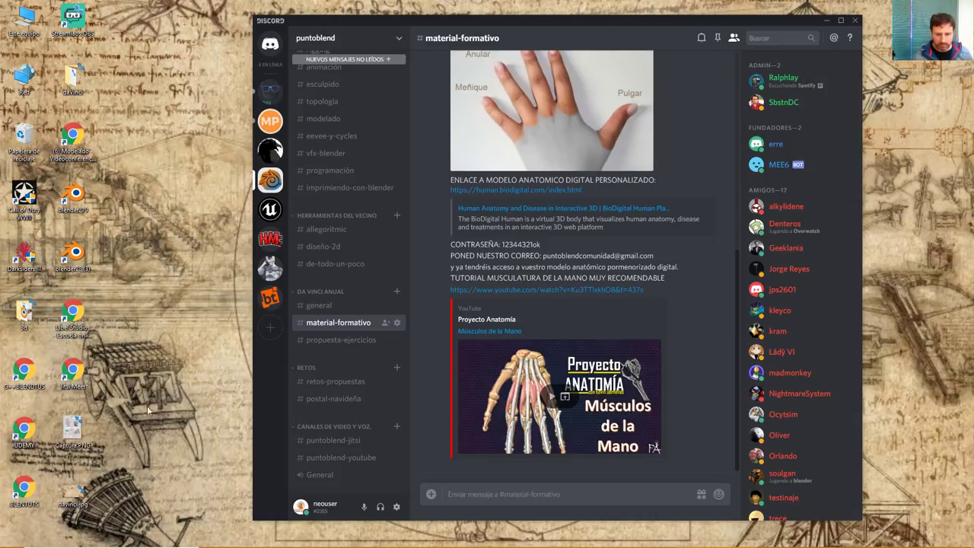
# Post Captura.PNG, the hand-shapes sheet, with the caption 'INFORMACIÓN 1'
pyautogui.moveTo(73, 430); pyautogui.dragTo(504, 484)
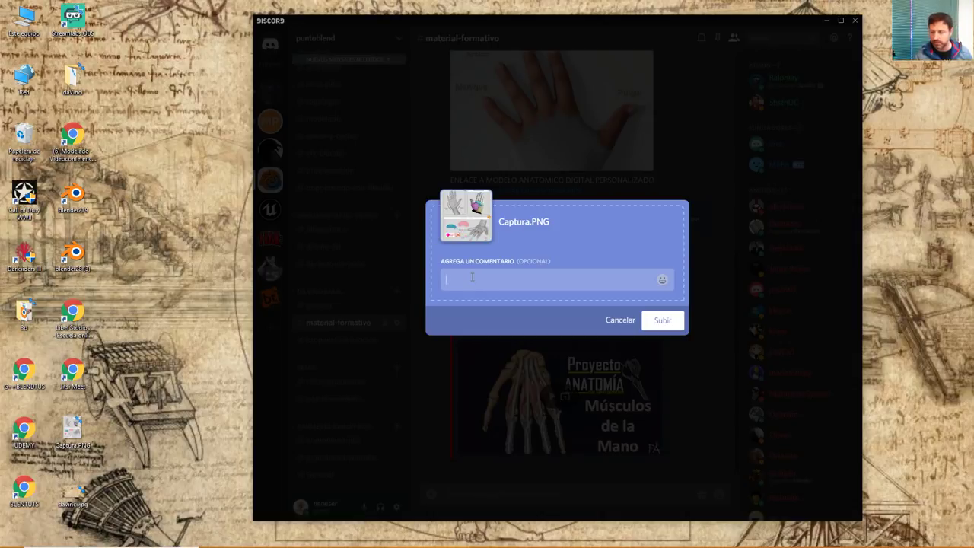
pyautogui.write('INFORMACIÓN ')
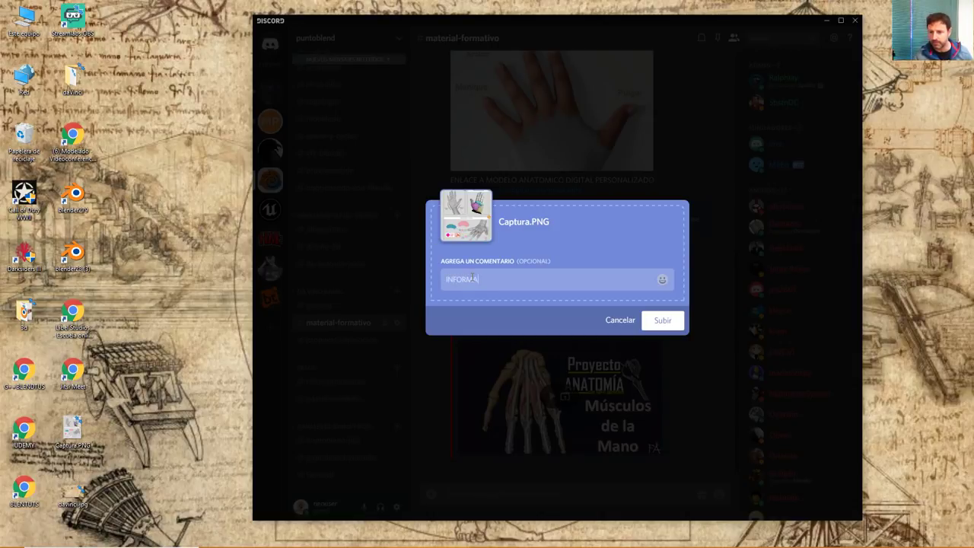
pyautogui.write('1')
pyautogui.press('Return')
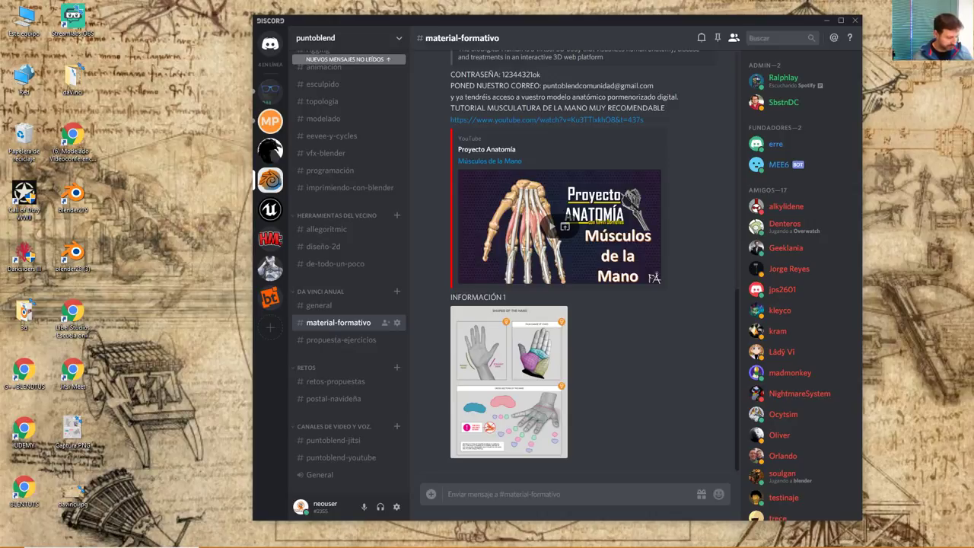
# Launch the Snipping Tool through a 'recor' search and cancel the capture
pyautogui.click(111, 538)
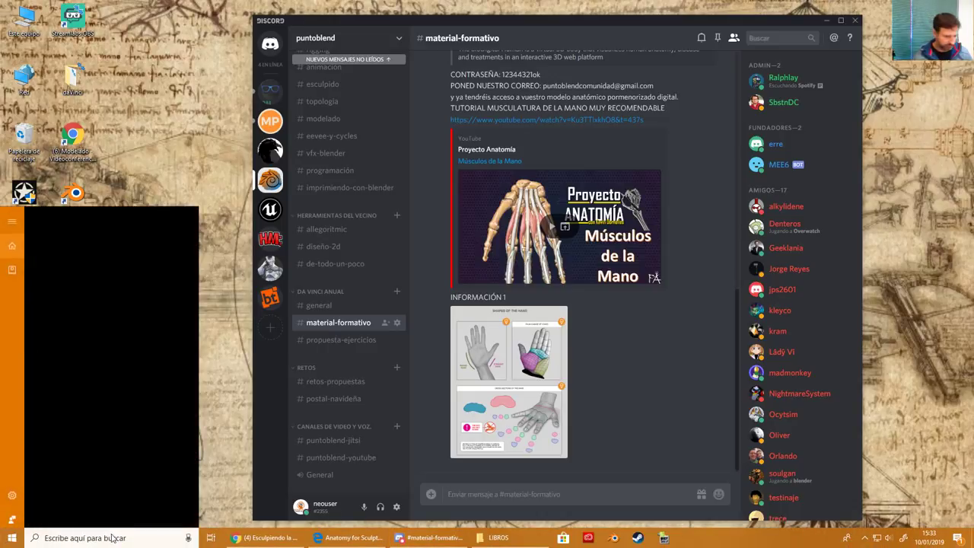
pyautogui.write('CATPU')
pyautogui.press('BackSpace')
pyautogui.press('BackSpace')
pyautogui.press('BackSpace')
pyautogui.write('P')
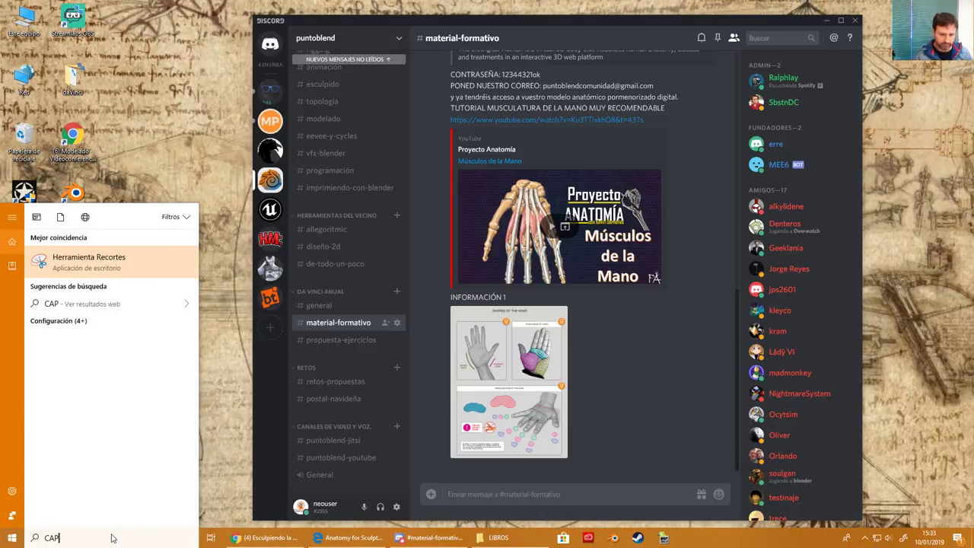
pyautogui.write('TURA')
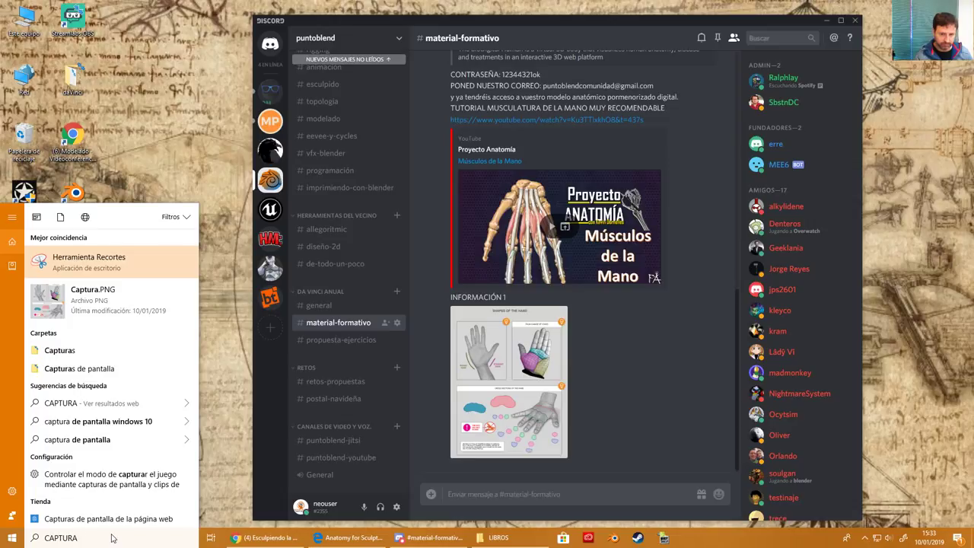
pyautogui.press('BackSpace')
pyautogui.press('BackSpace')
pyautogui.press('BackSpace')
pyautogui.press('BackSpace')
pyautogui.press('BackSpace')
pyautogui.press('BackSpace')
pyautogui.press('BackSpace')
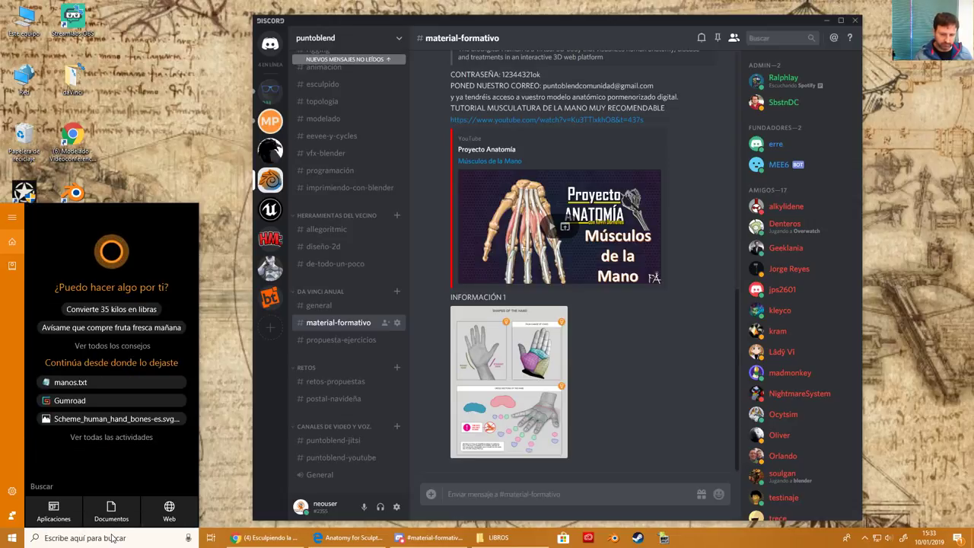
pyautogui.write('recor')
pyautogui.press('Return')
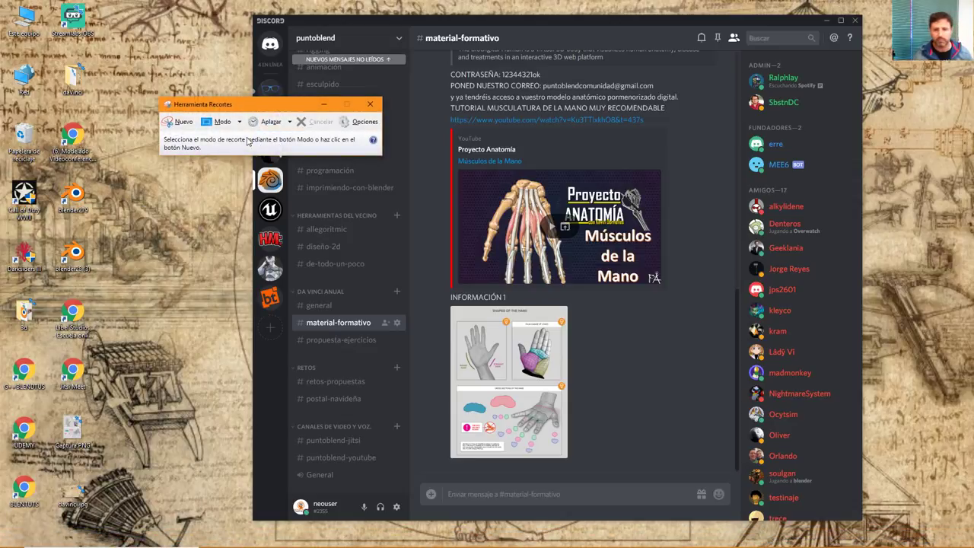
pyautogui.click(182, 122)
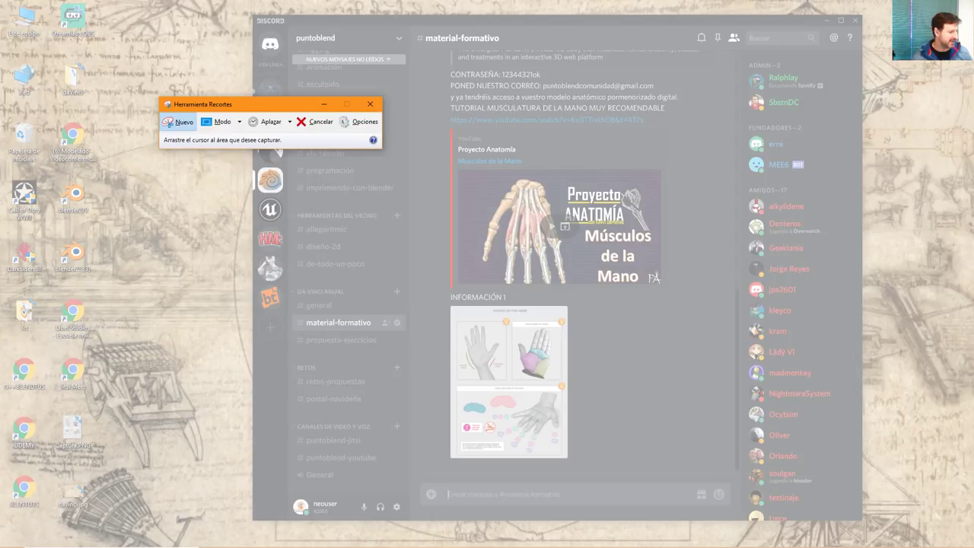
pyautogui.click(167, 121)
pyautogui.press('Escape')
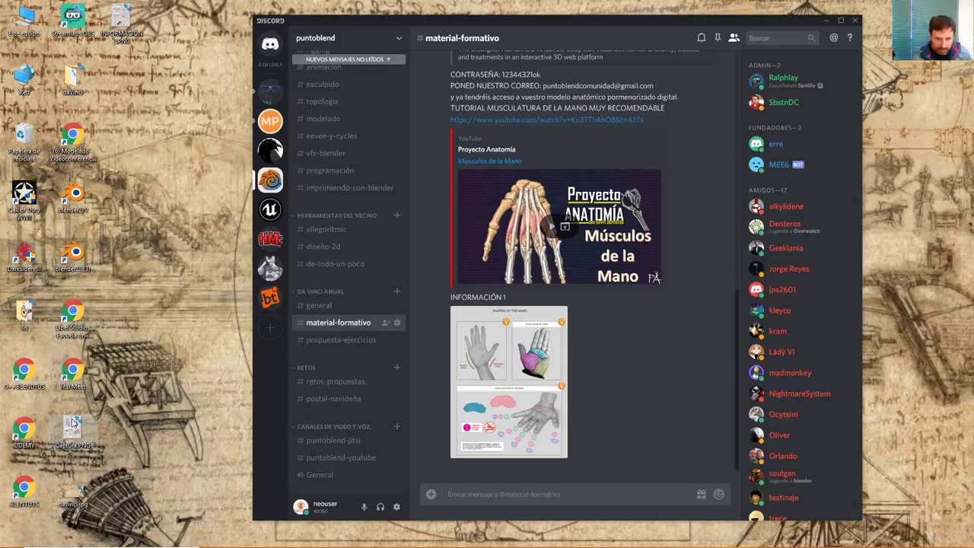
# Post the INFORMACIÓN 2.PNG hand-proportions sheet with the caption 'INFORMACIÓN 2'
pyautogui.moveTo(586, 522)
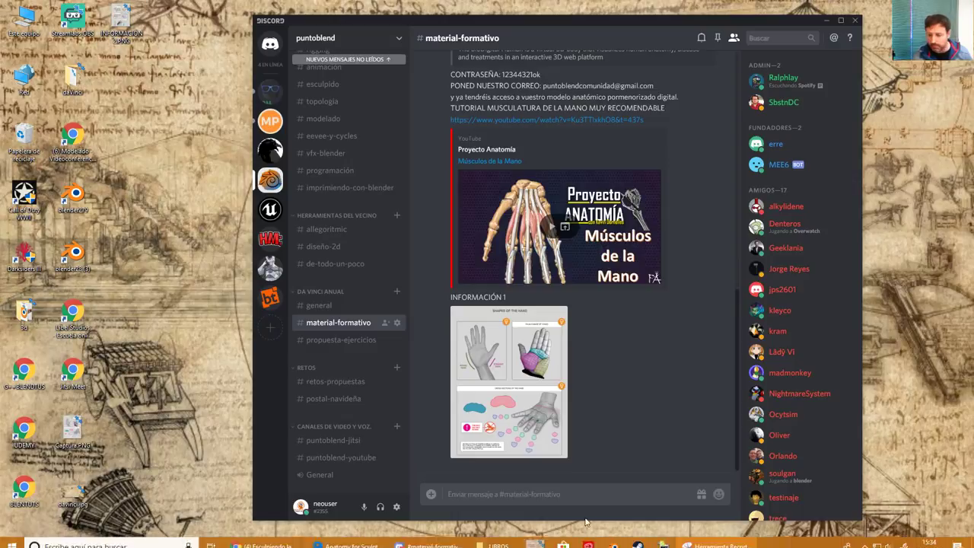
pyautogui.moveTo(586, 522); pyautogui.dragTo(571, 452)
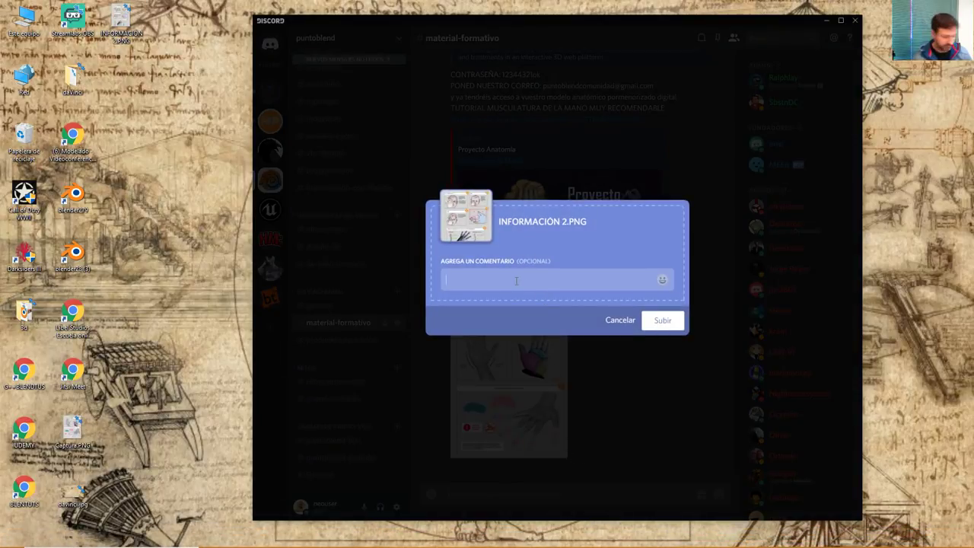
pyautogui.write('INFORMACIÓN ')
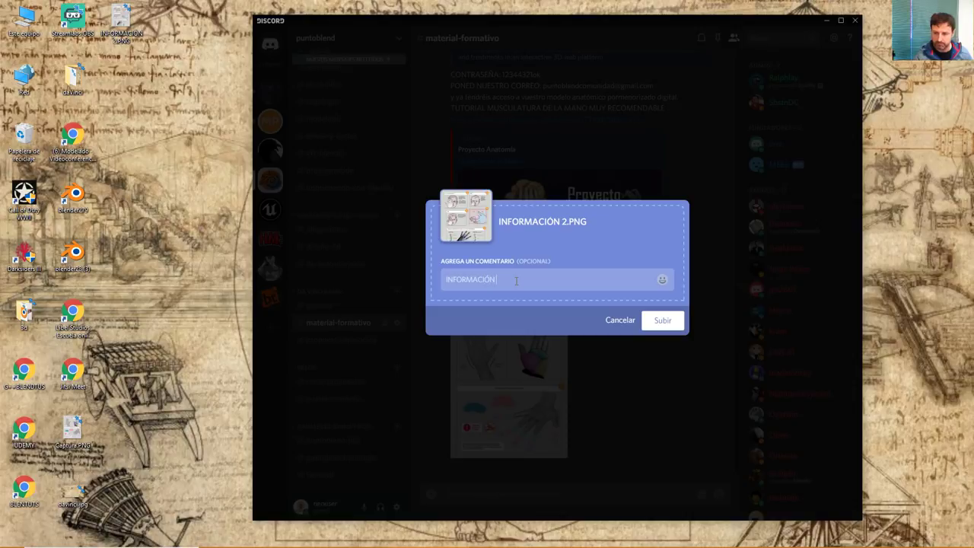
pyautogui.write('2')
pyautogui.press('Return')
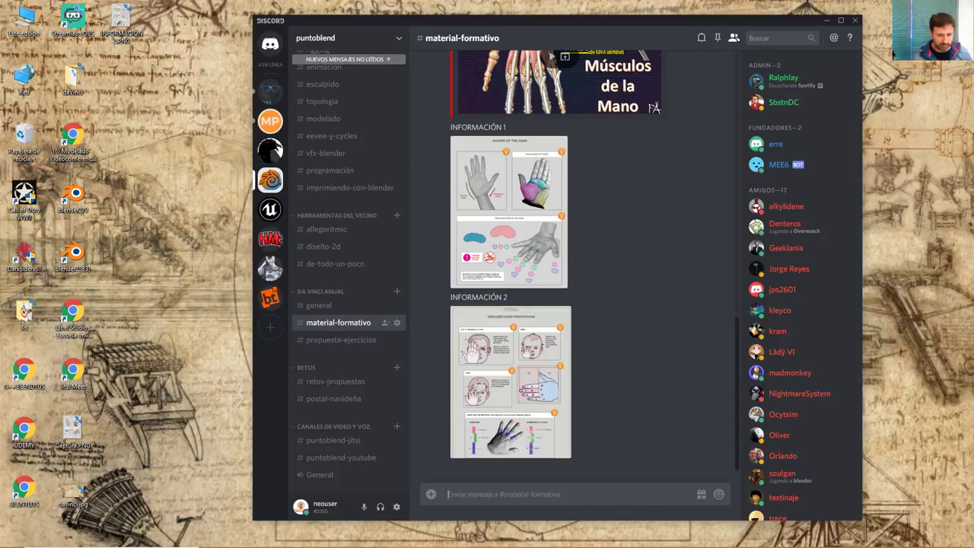
# Launch the Snipping Tool (Recortes) from Start search, then cancel the capture
pyautogui.click(66, 539)
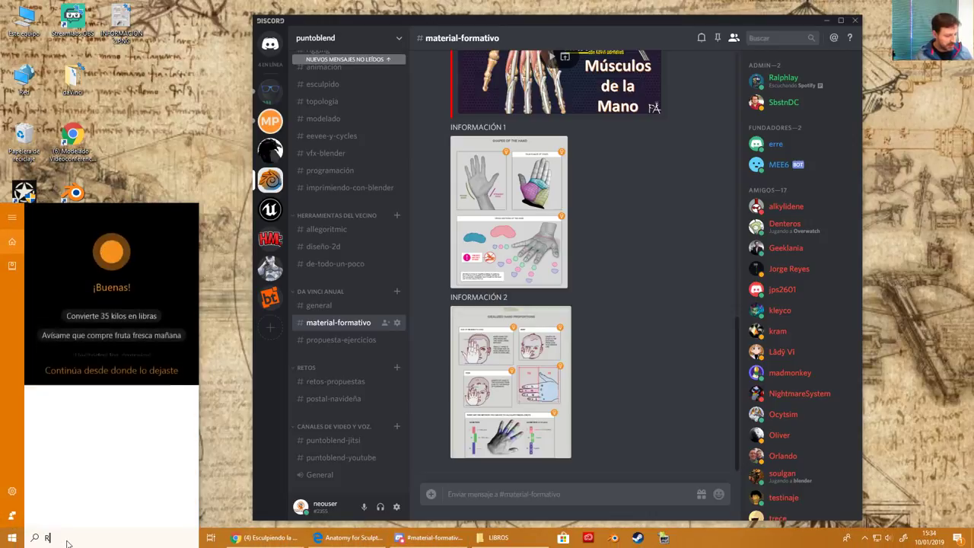
pyautogui.write('RECIRTAR+')
pyautogui.press('BackSpace')
pyautogui.press('BackSpace')
pyautogui.press('BackSpace')
pyautogui.write('ORT')
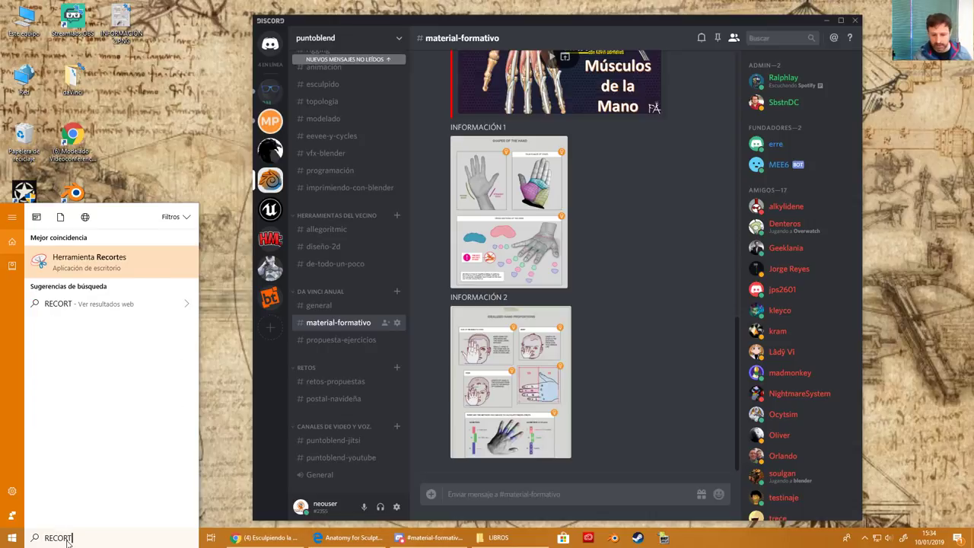
pyautogui.write('A')
pyautogui.press('Return')
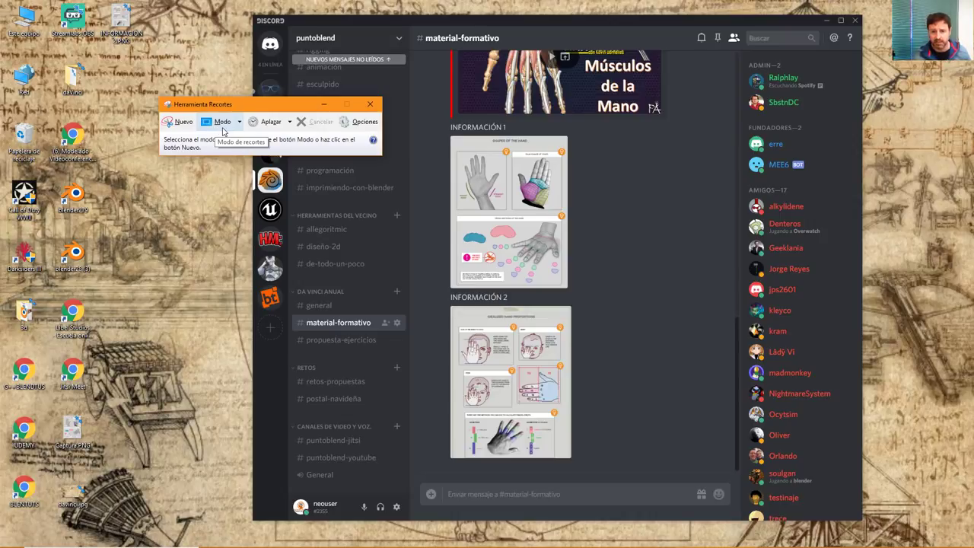
pyautogui.click(175, 122)
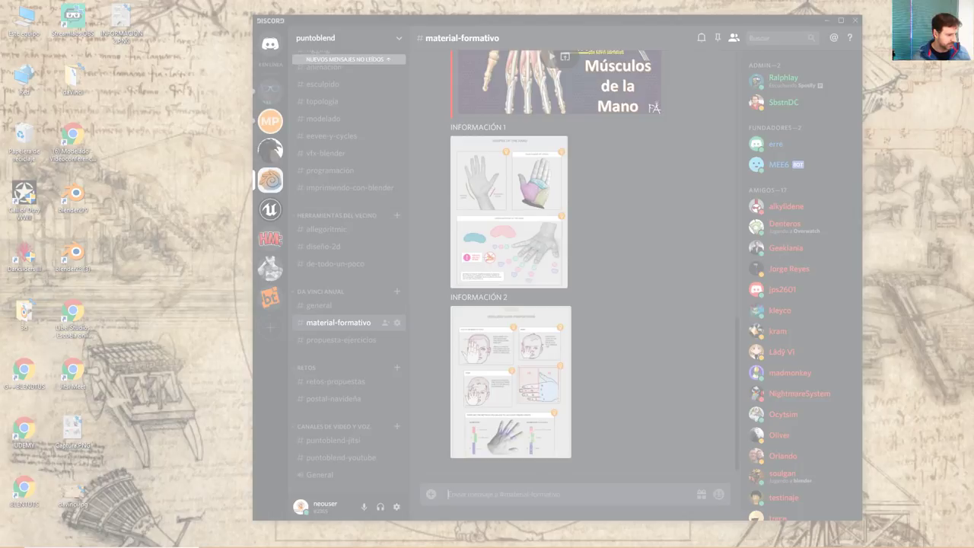
pyautogui.press('Escape')
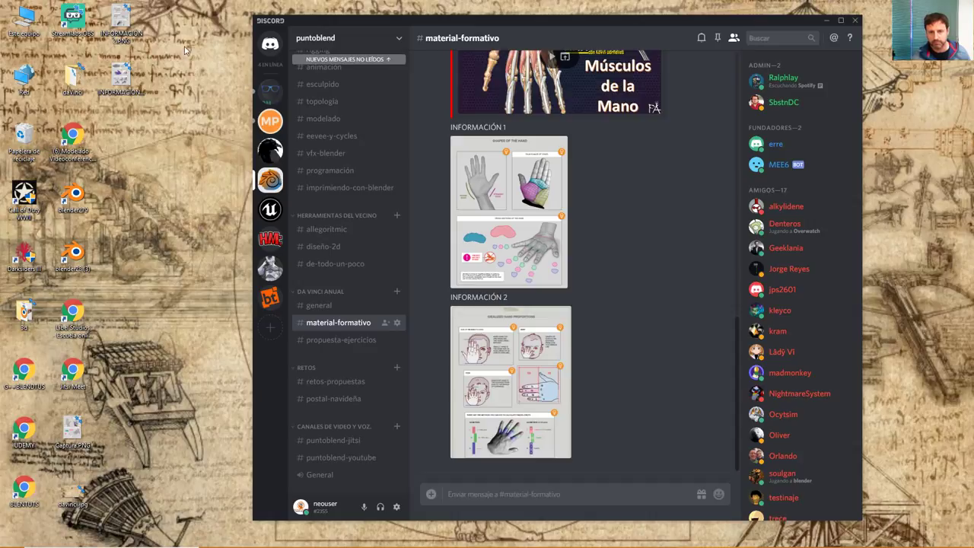
# Post INFORMACION3.PNG in #material-formativo with the caption 'INFORMACIÓN 3'
pyautogui.moveTo(120, 76)
pyautogui.mouseDown()
pyautogui.moveTo(391, 329)
pyautogui.moveTo(539, 424)
pyautogui.mouseUp()
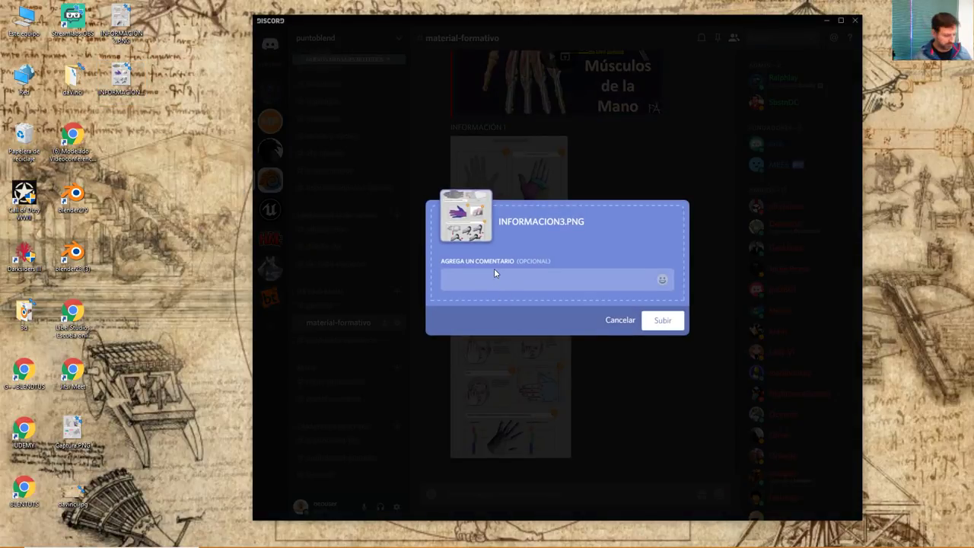
pyautogui.write('INF')
pyautogui.press('BackSpace')
pyautogui.press('BackSpace')
pyautogui.press('BackSpace')
pyautogui.write('INFORMACIÓN')
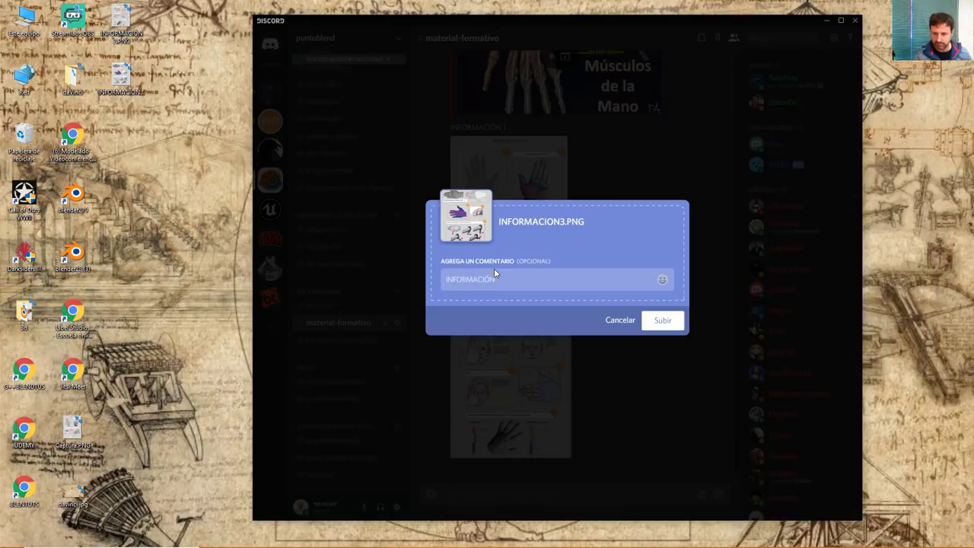
pyautogui.press('Return')
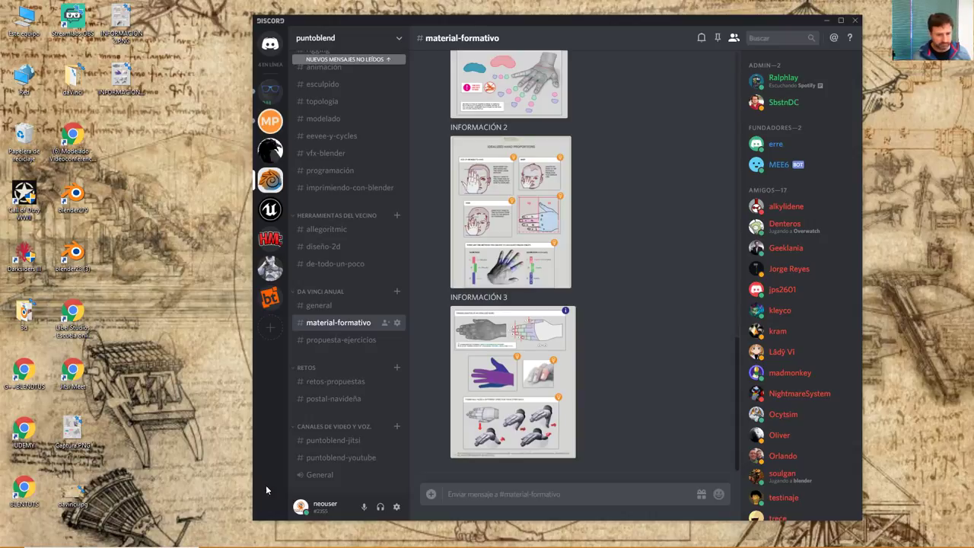
pyautogui.moveTo(141, 537)
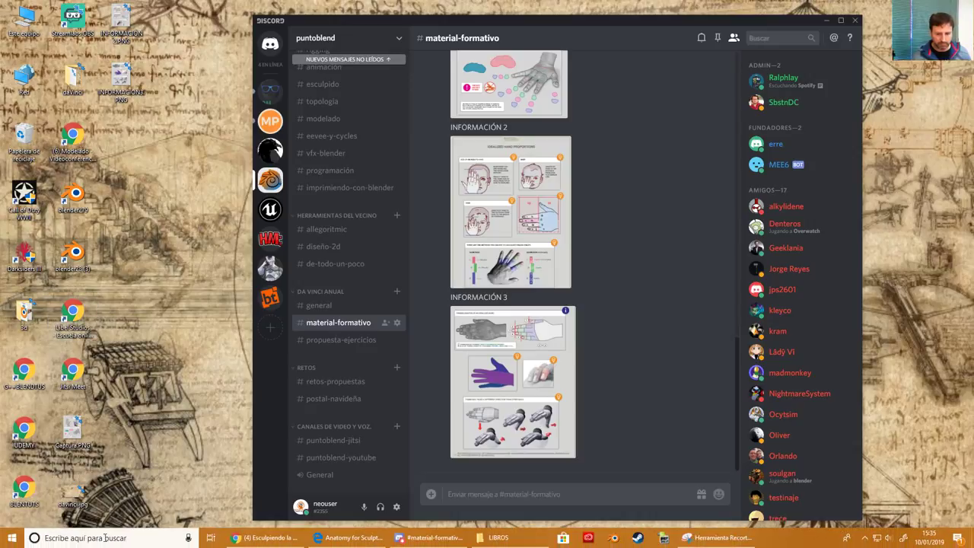
# Launch the Snipping Tool by searching 'recortes', then dismiss the captures without snipping
pyautogui.click(106, 537)
pyautogui.write('recortes')
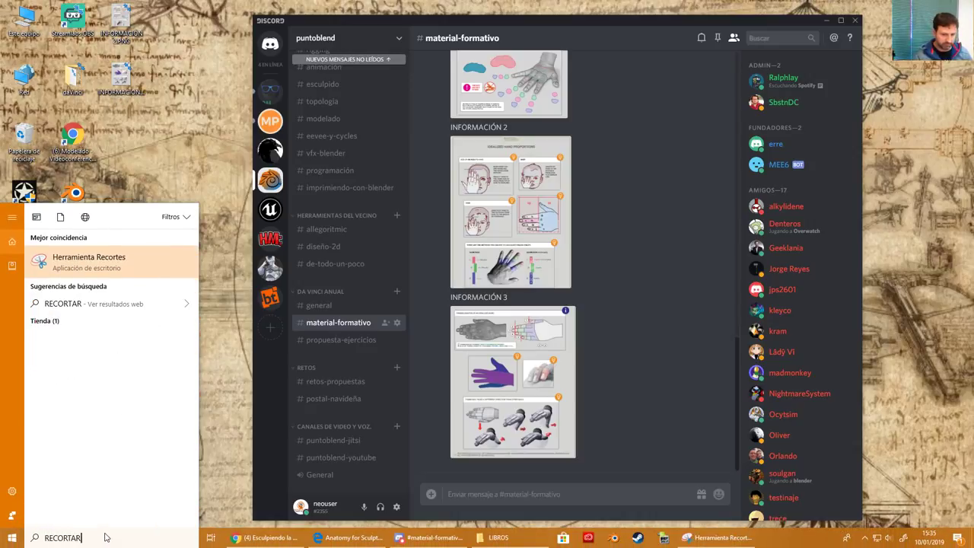
pyautogui.press('Return')
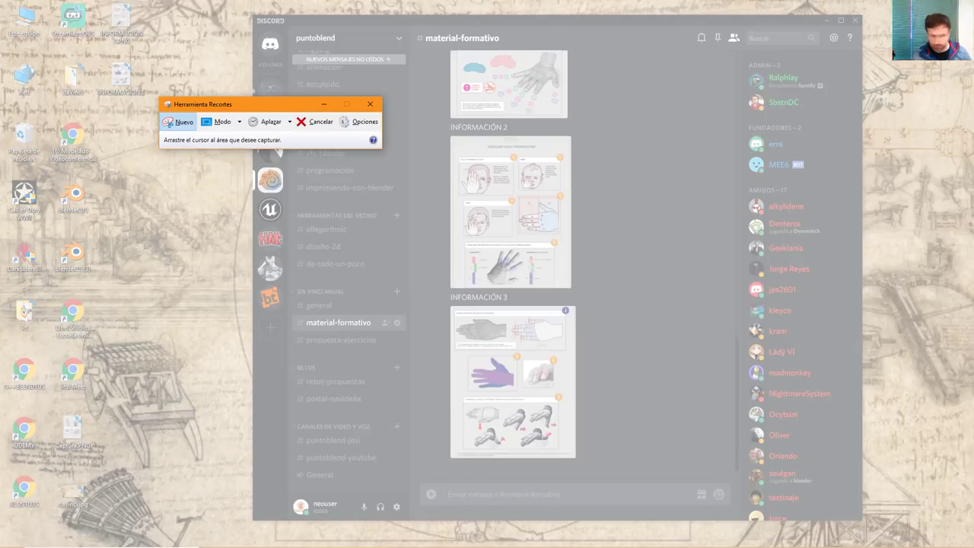
pyautogui.press('Escape')
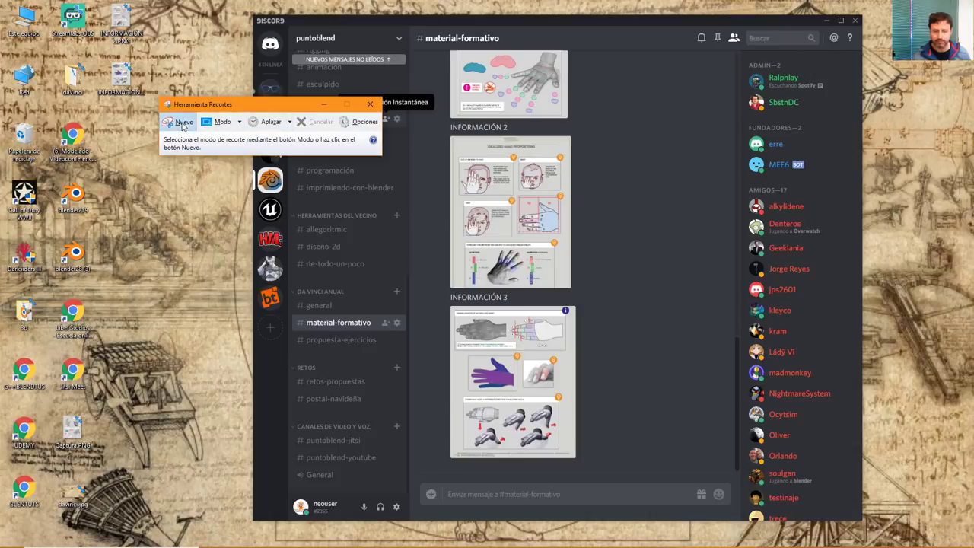
pyautogui.click(182, 122)
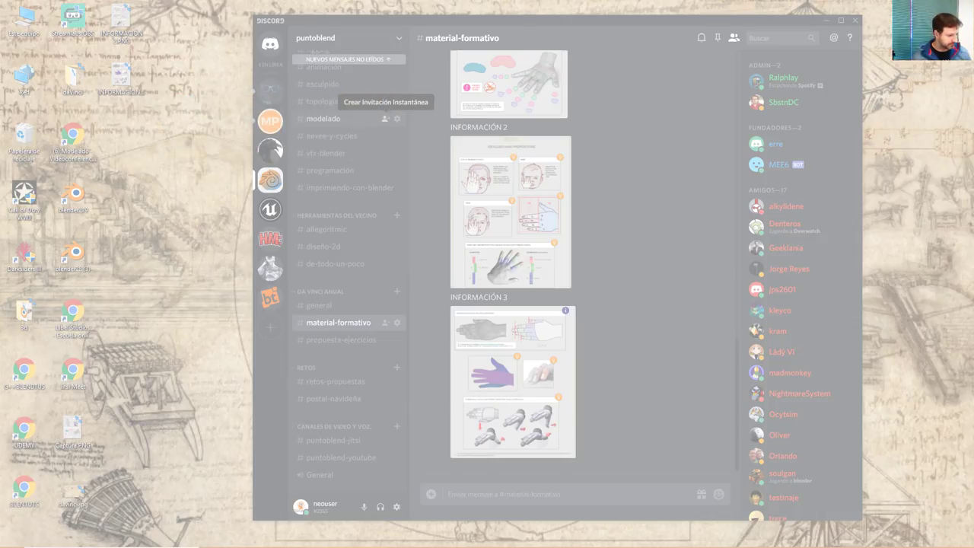
pyautogui.press('Escape')
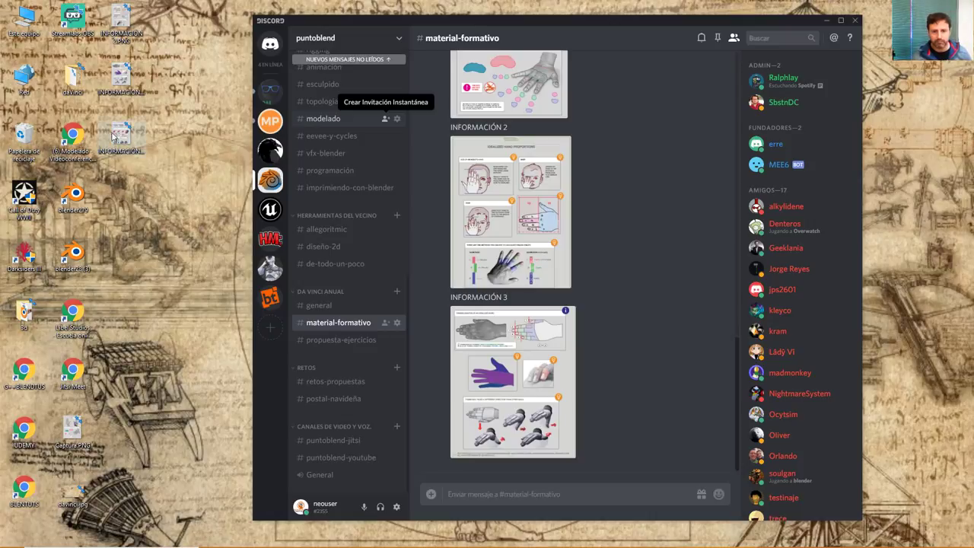
# Post INFORMACIÓN4.PNG in #material-formativo with the caption 'INFORMACIÓN 4'
pyautogui.moveTo(120, 137); pyautogui.dragTo(490, 454)
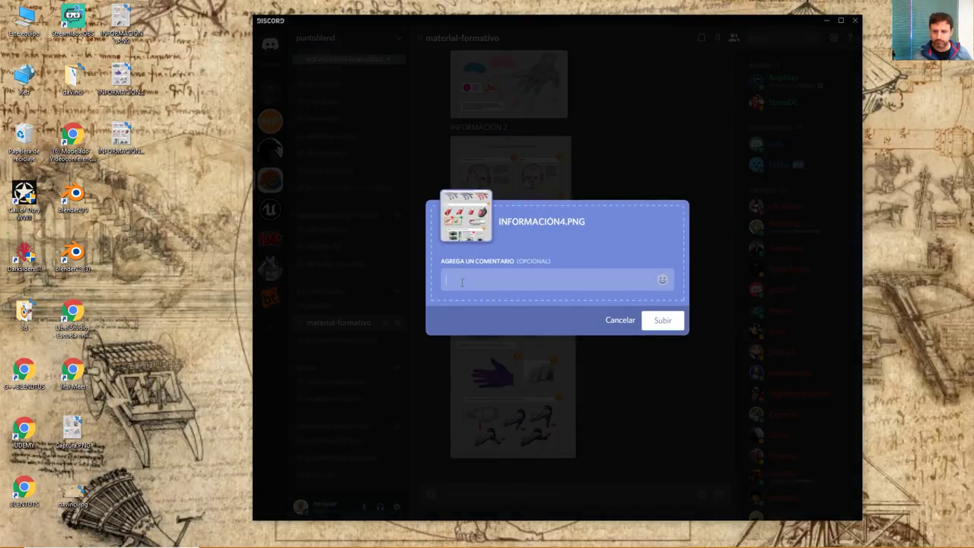
pyautogui.write('INFORMACI')
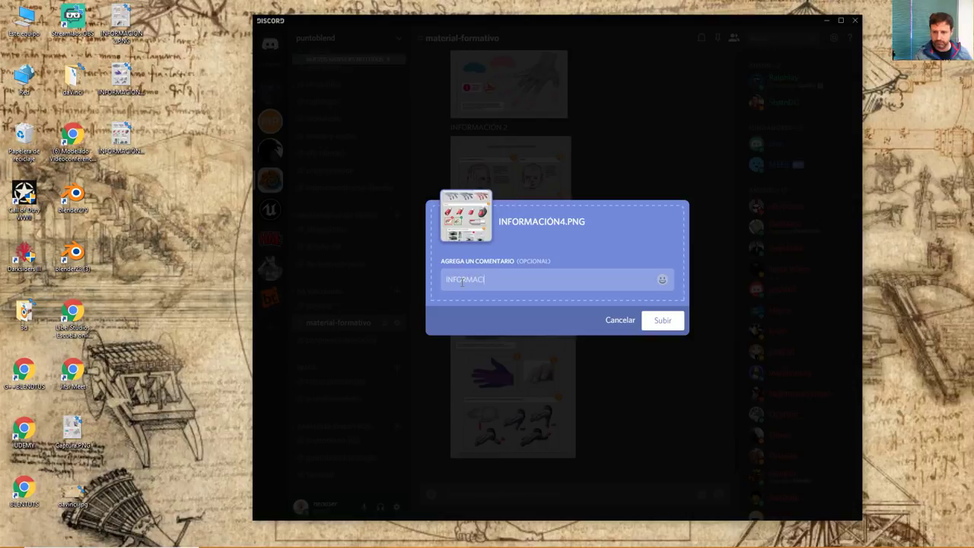
pyautogui.write('ÓN')
pyautogui.press('Return')
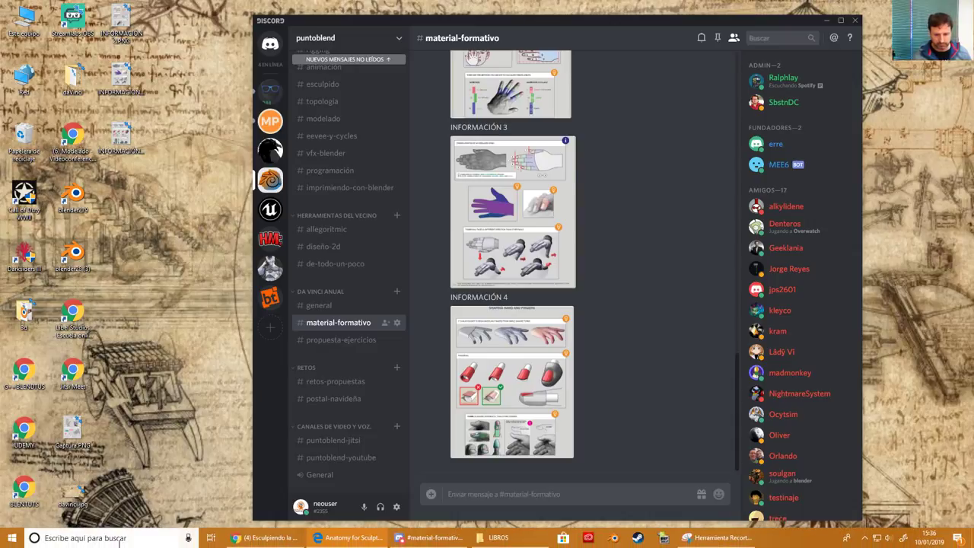
# Launch Herramienta Recortes from Windows search, then dismiss the capture overlay
pyautogui.click(118, 540)
pyautogui.write('re')
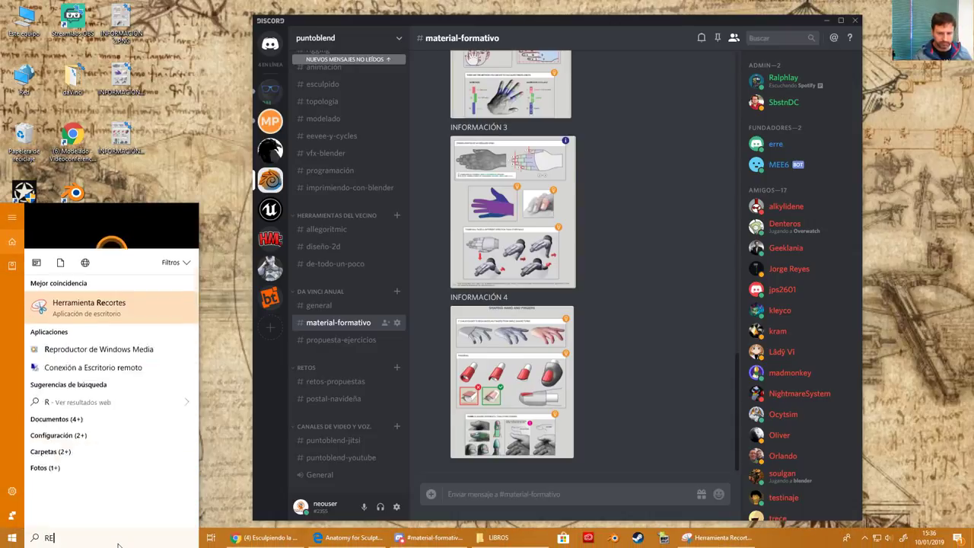
pyautogui.write('co')
pyautogui.press('Return')
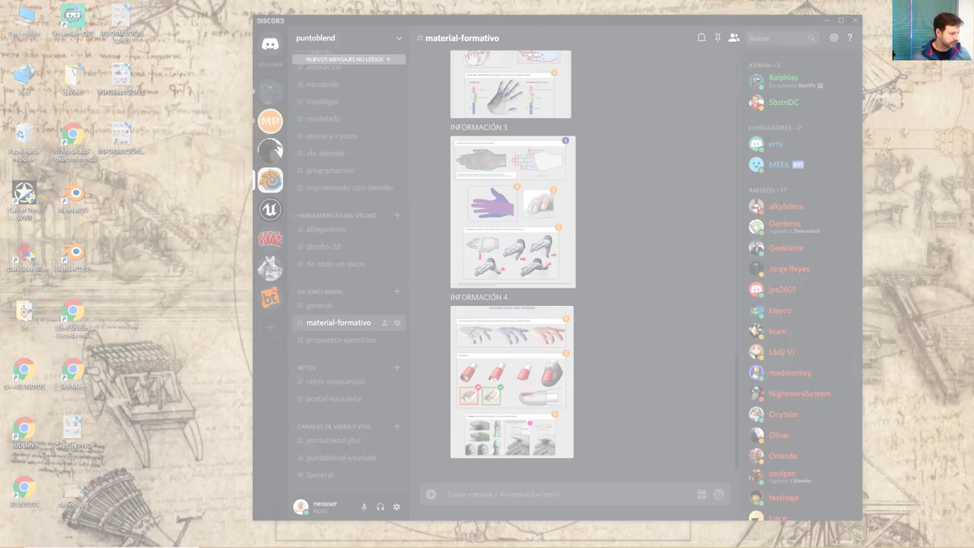
pyautogui.press('Escape')
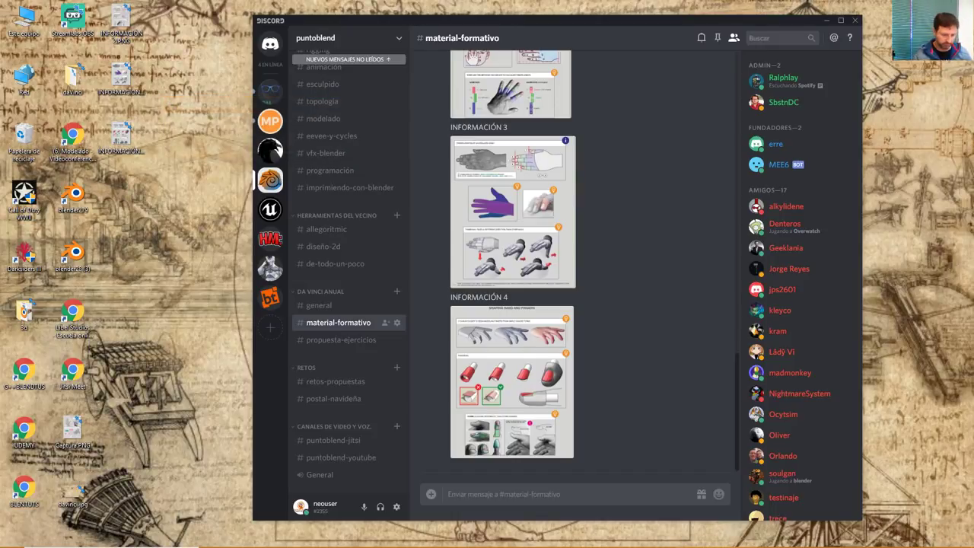
# Post INFORMACION5.PNG in #material-formativo with the caption 'INFORMACIÓN 5'
pyautogui.moveTo(122, 194); pyautogui.dragTo(482, 437)
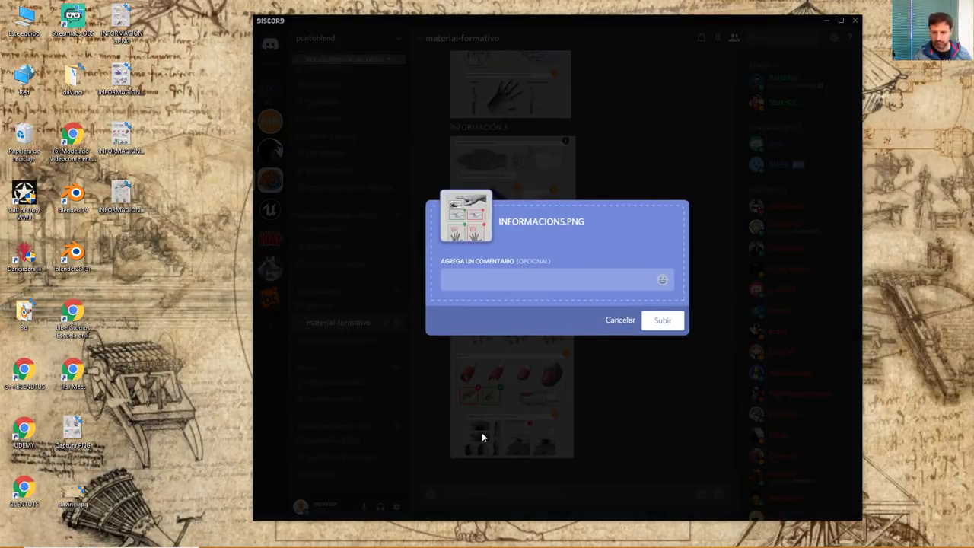
pyautogui.click(497, 280)
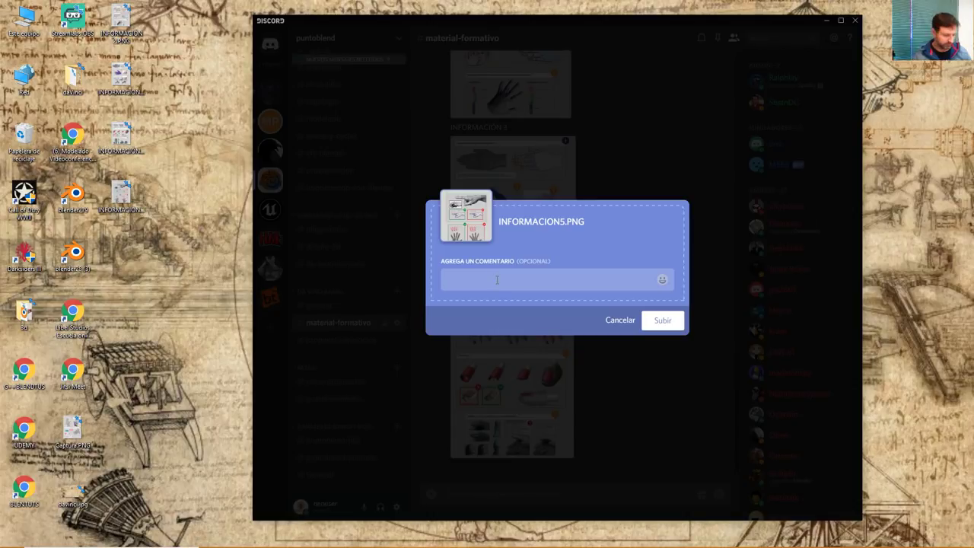
pyautogui.write('INFORMAC')
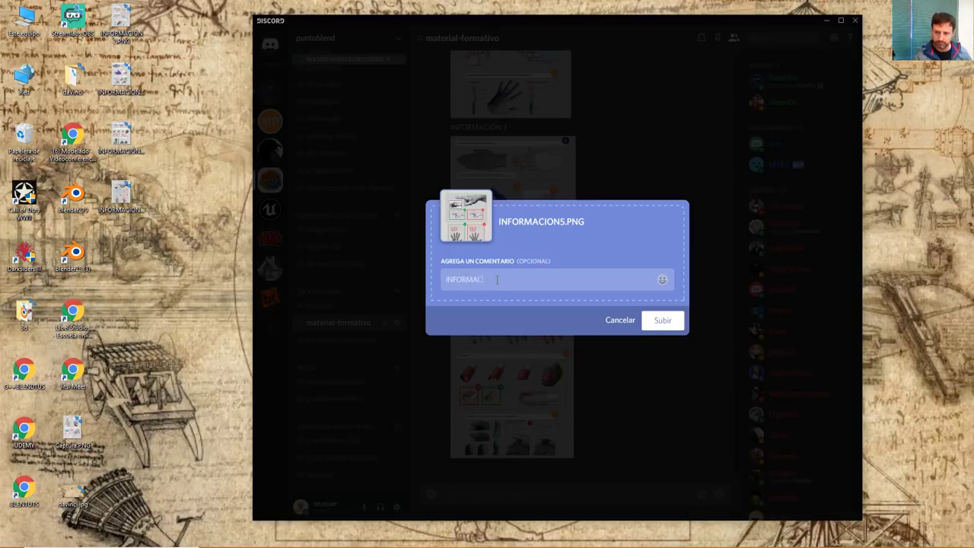
pyautogui.write('IÓN')
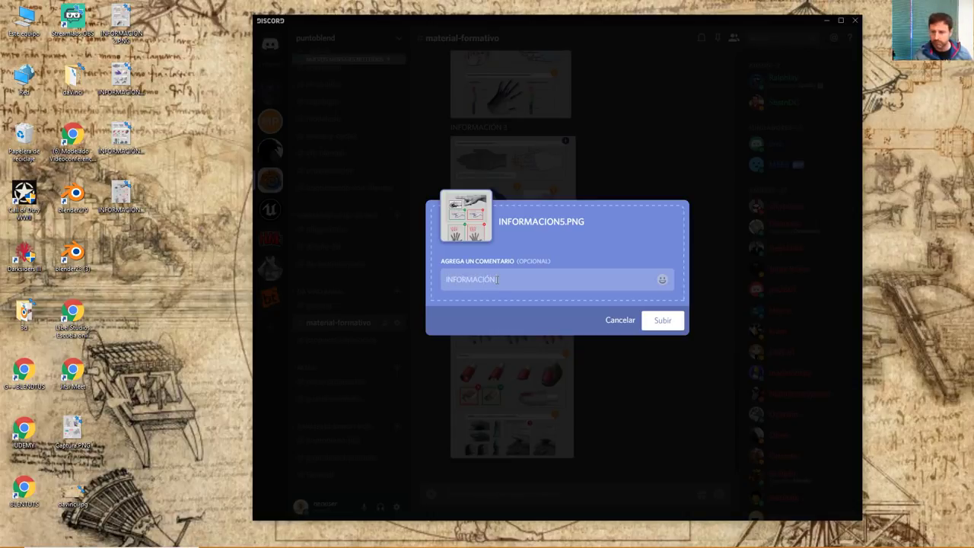
pyautogui.press('Return')
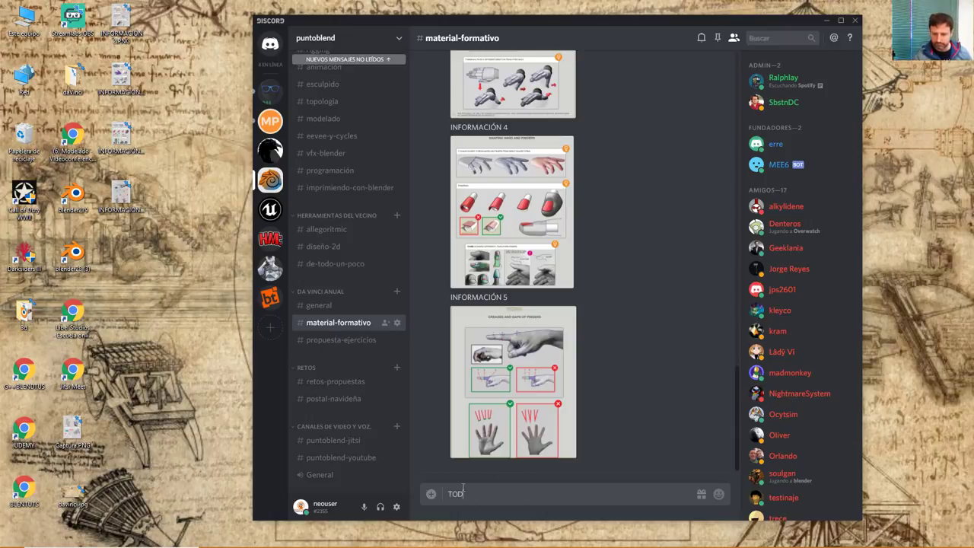
# Send a NOTA saying most anatomical data comes from the book ANATOMY FOR SCULPTORS, naming its authors
pyautogui.write('nota')
pyautogui.press('BackSpace')
pyautogui.press('BackSpace')
pyautogui.press('BackSpace')
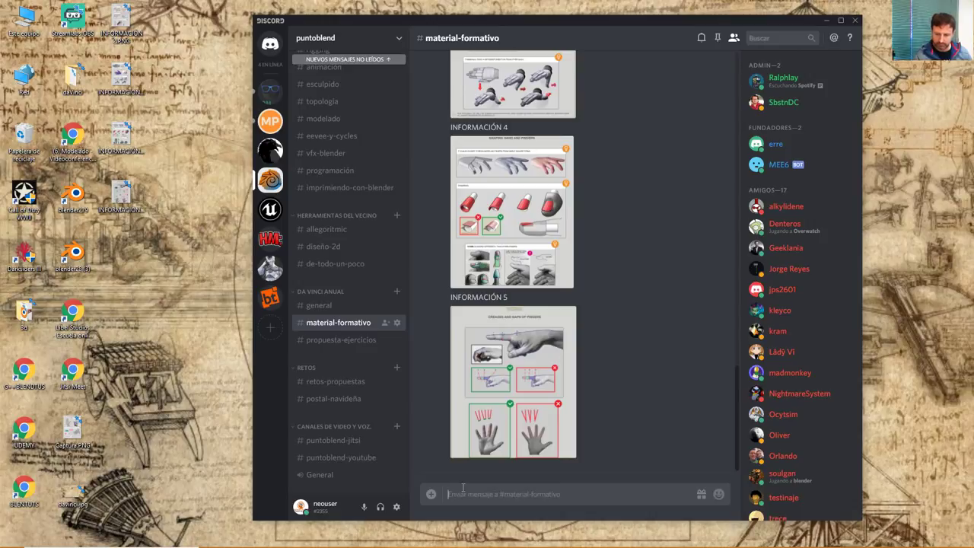
pyautogui.write('NOTA:')
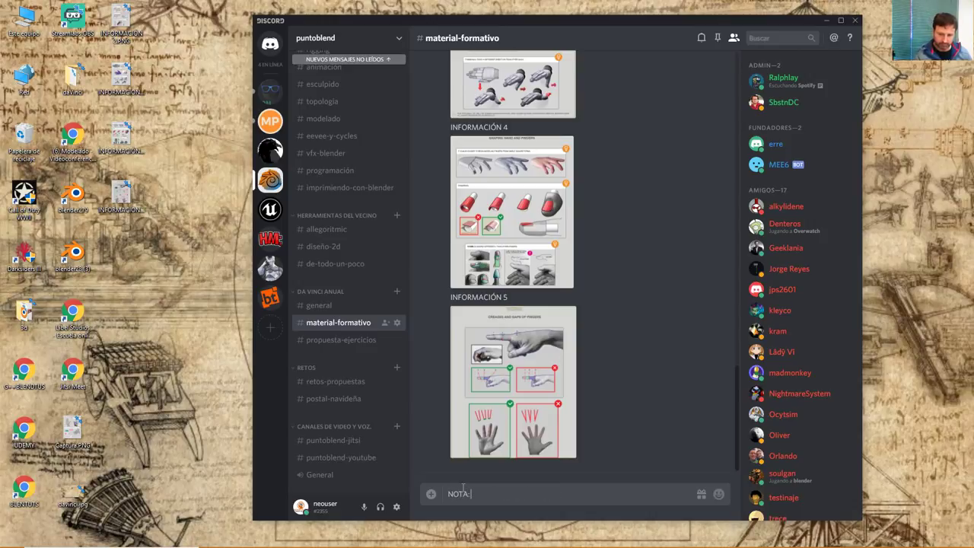
pyautogui.write('OS')
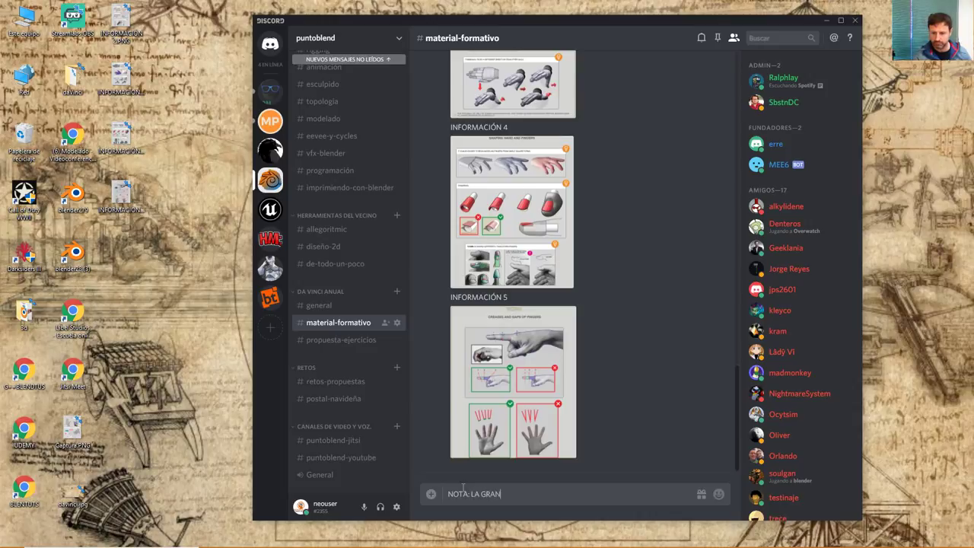
pyautogui.press('BackSpace')
pyautogui.press('BackSpace')
pyautogui.press('BackSpace')
pyautogui.write('a gr')
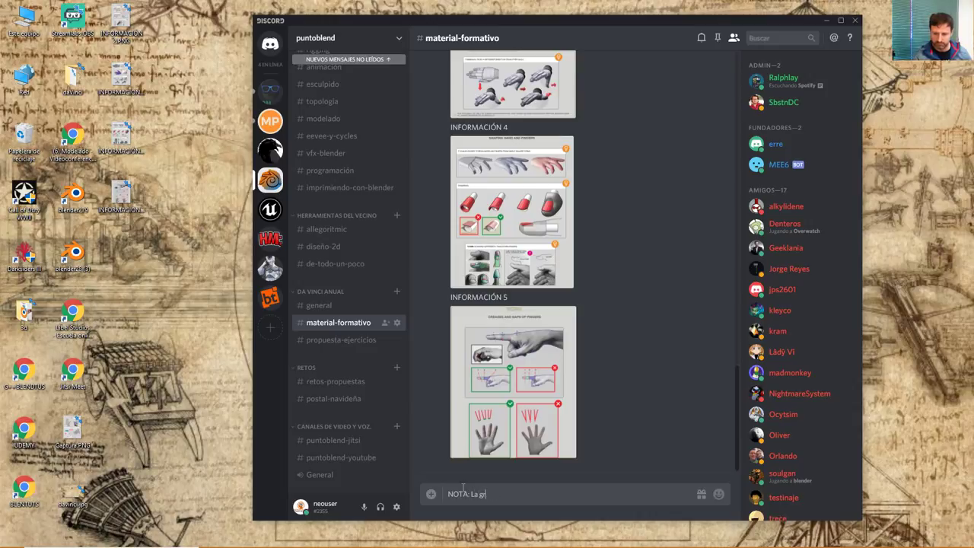
pyautogui.write('an mayoría')
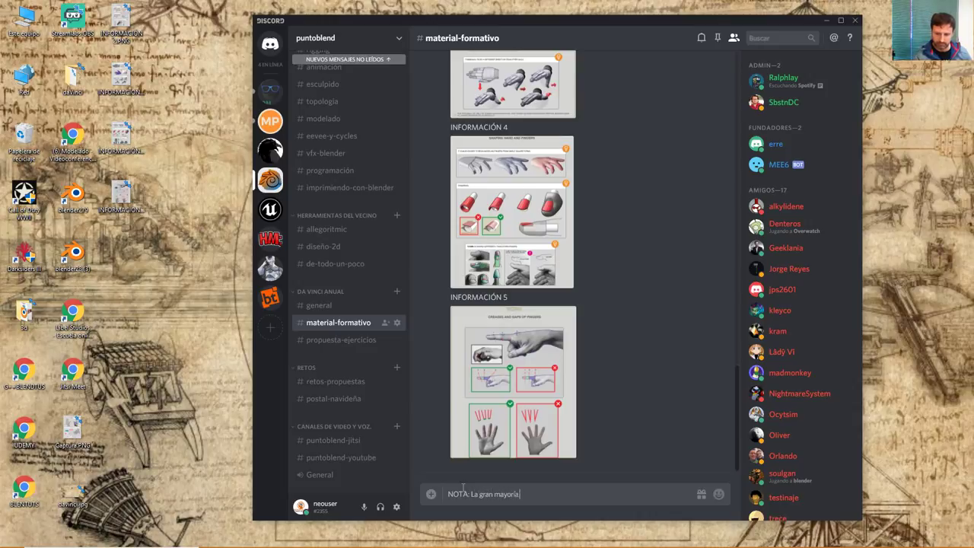
pyautogui.write(' de datos')
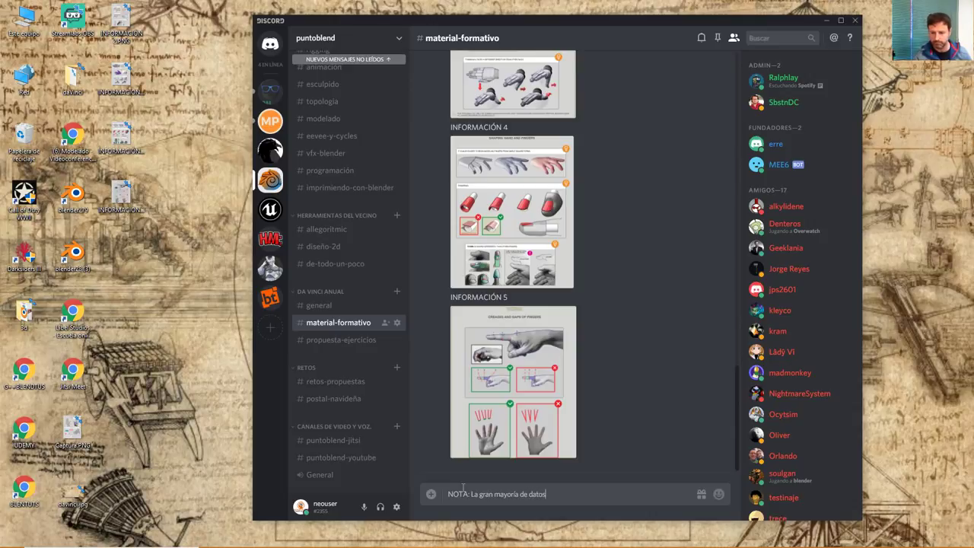
pyautogui.write(' anatomi')
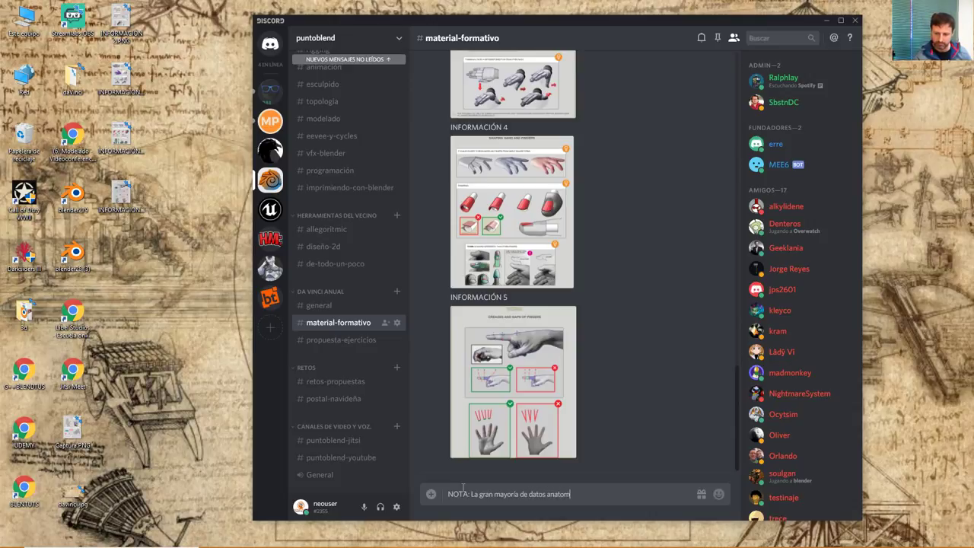
pyautogui.write('cos')
pyautogui.press('BackSpace')
pyautogui.press('BackSpace')
pyautogui.press('BackSpace')
pyautogui.press('BackSpace')
pyautogui.press('BackSpace')
pyautogui.press('BackSpace')
pyautogui.write('ómicos se han')
pyautogui.write(' extradido del')
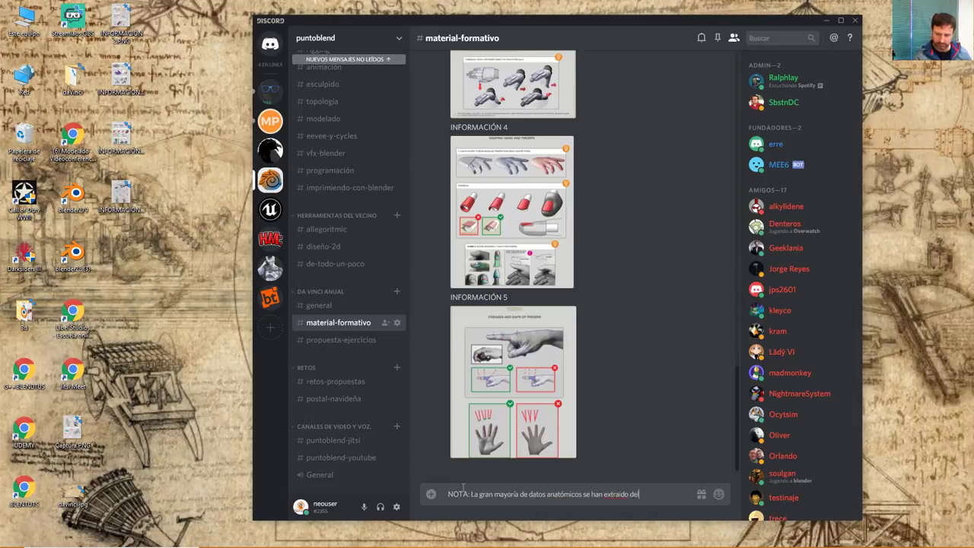
pyautogui.write(' ex')
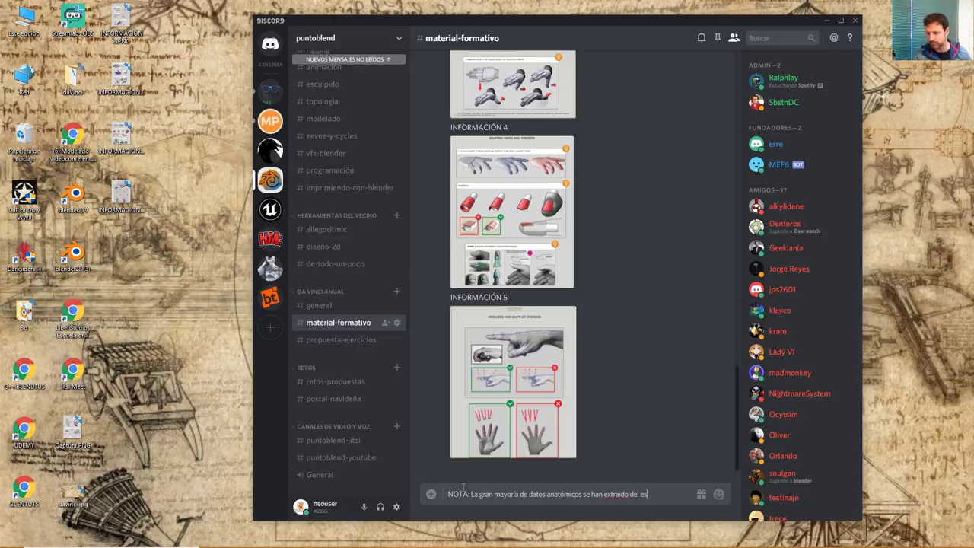
pyautogui.write('tra')
pyautogui.press('BackSpace')
pyautogui.press('BackSpace')
pyautogui.press('BackSpace')
pyautogui.write('tra')
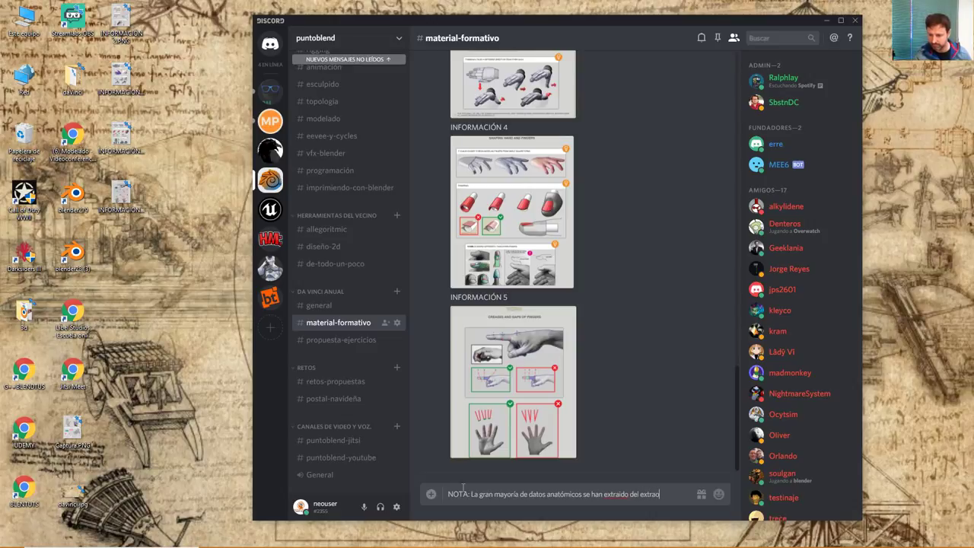
pyautogui.write('ordinario li')
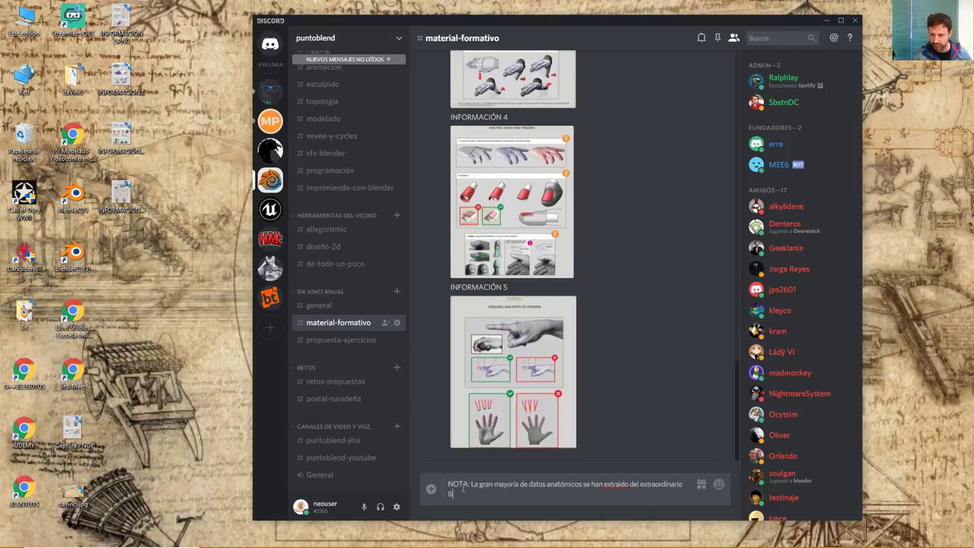
pyautogui.write('bro:')
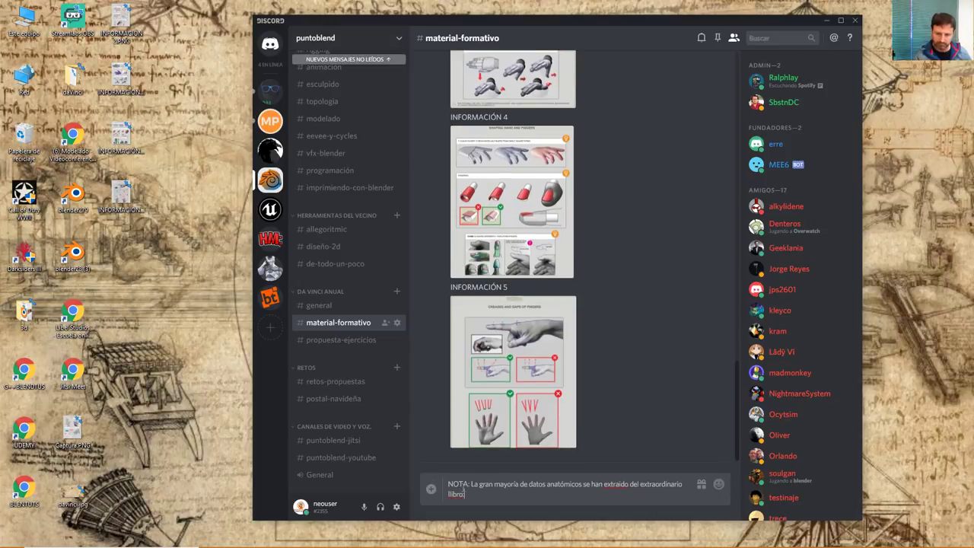
pyautogui.write(' ANAT')
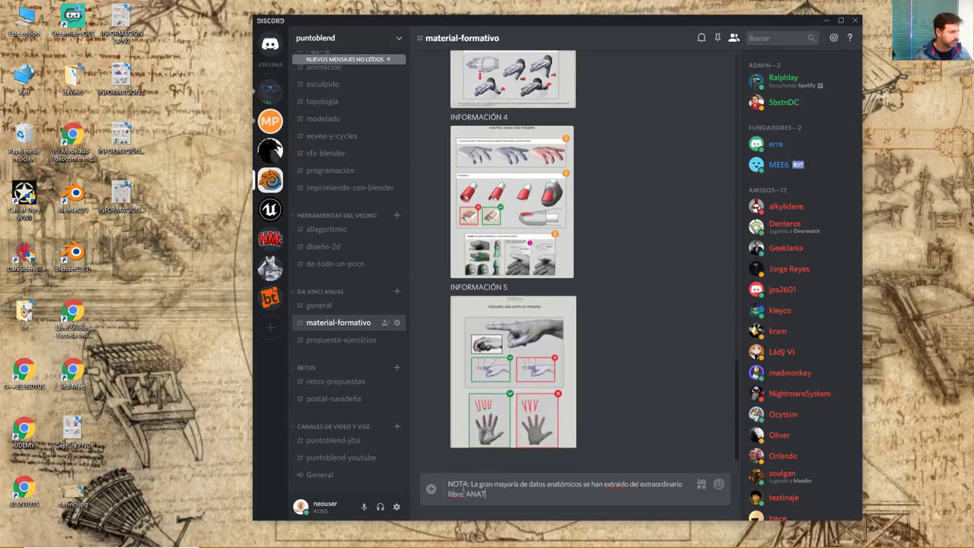
pyautogui.write('OMY')
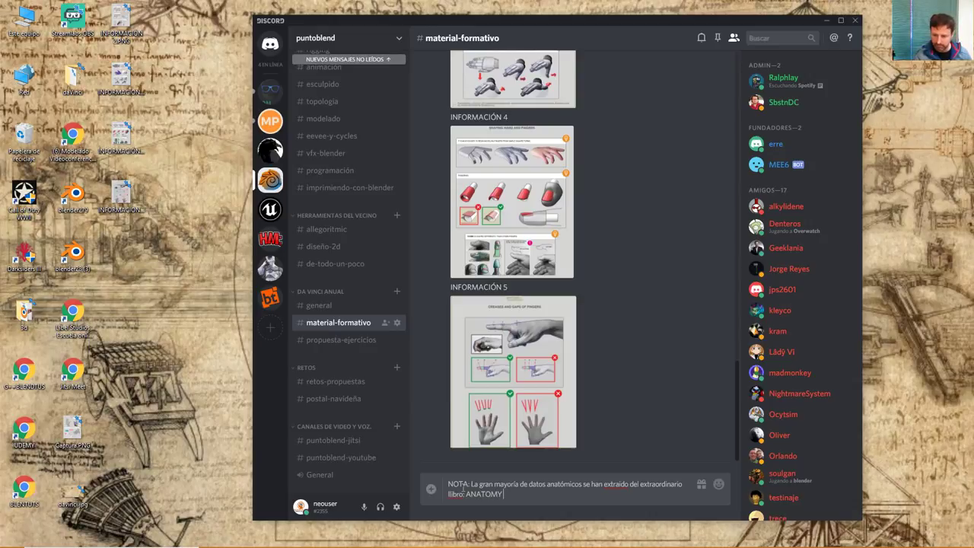
pyautogui.write(' FOR SCULP')
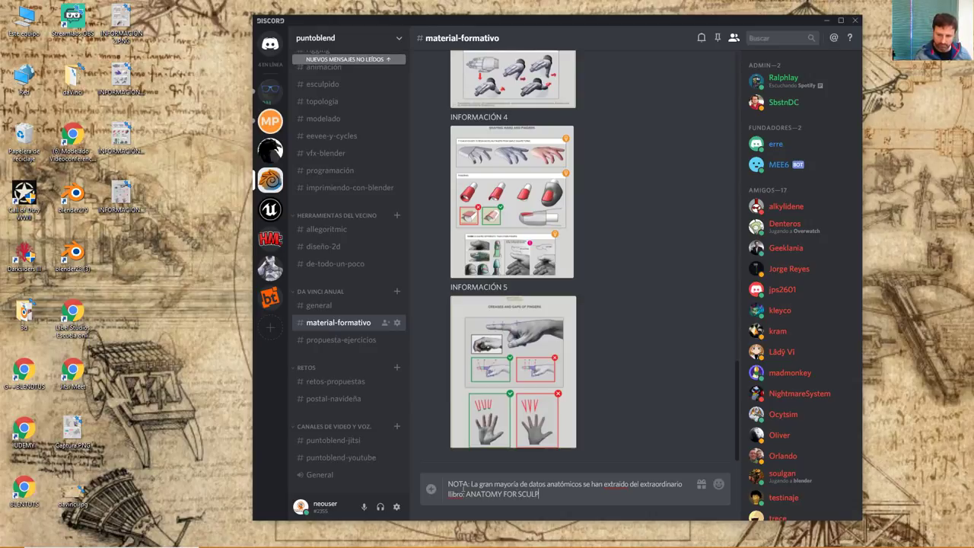
pyautogui.write('TORS.')
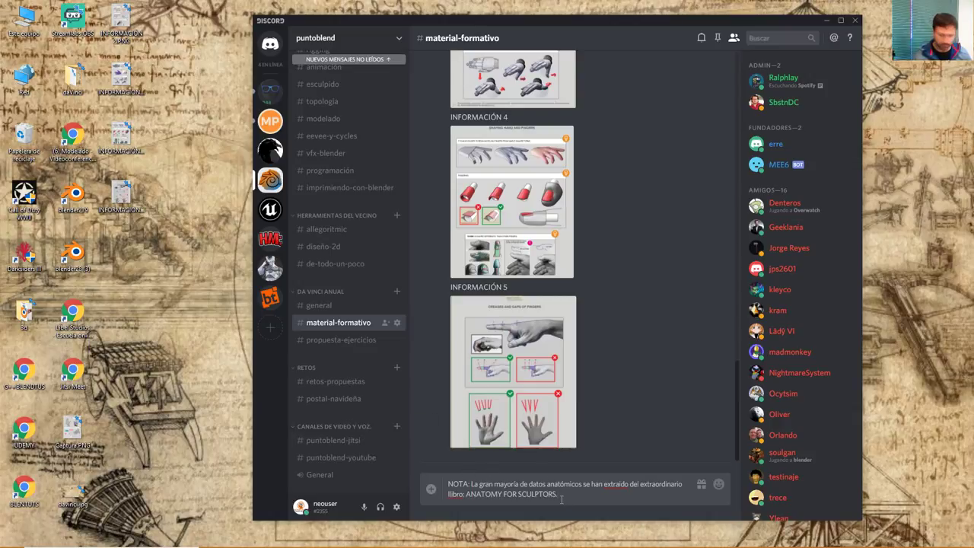
pyautogui.press('BackSpace')
pyautogui.write('de')
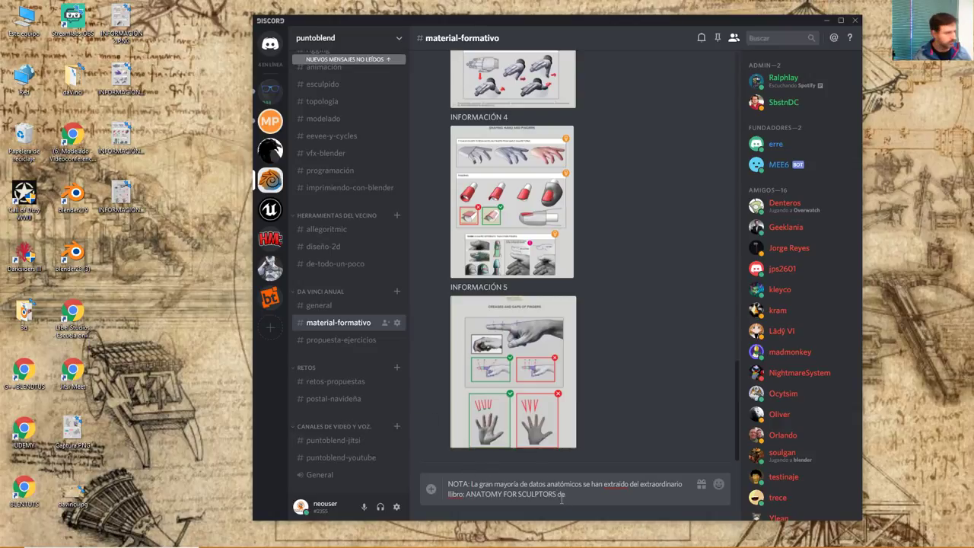
pyautogui.write(' ULDIS ')
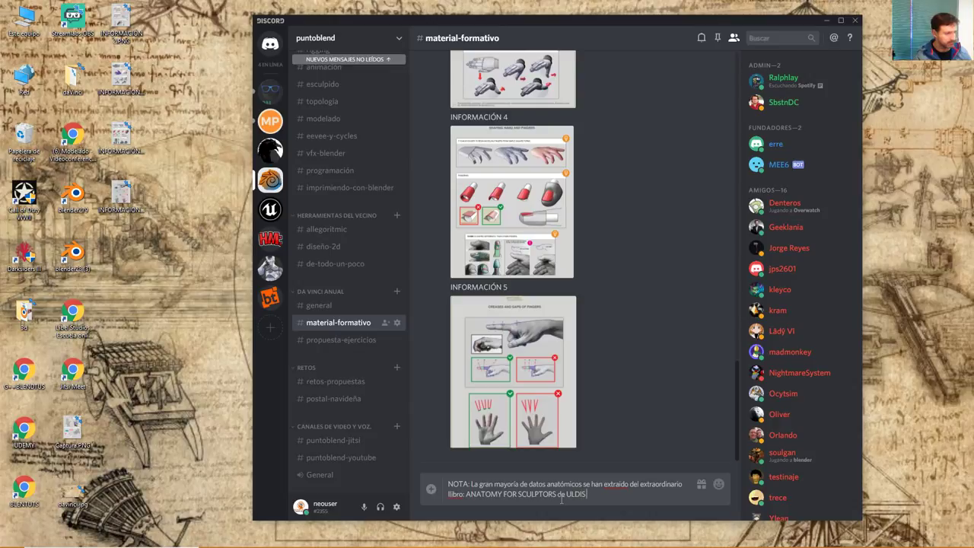
pyautogui.write('ZARINS')
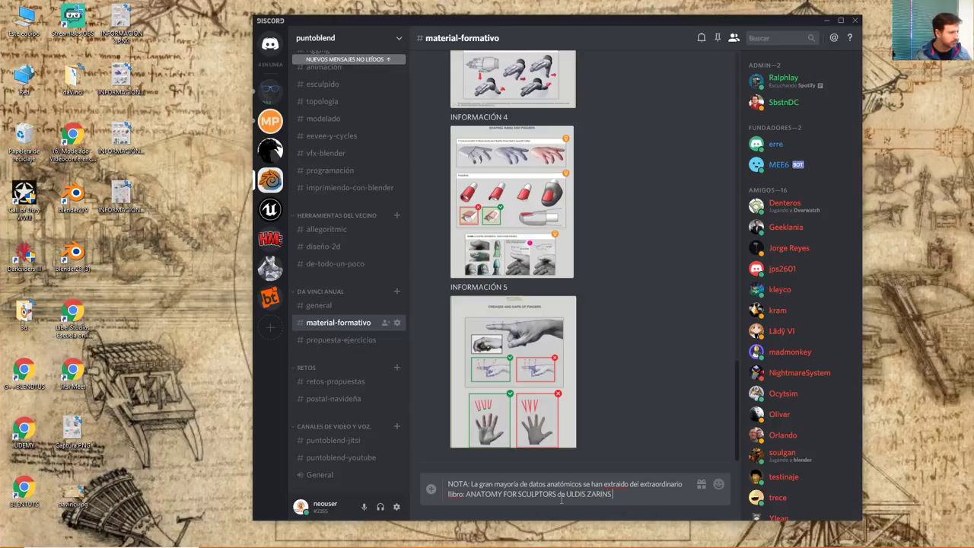
pyautogui.write(' y ')
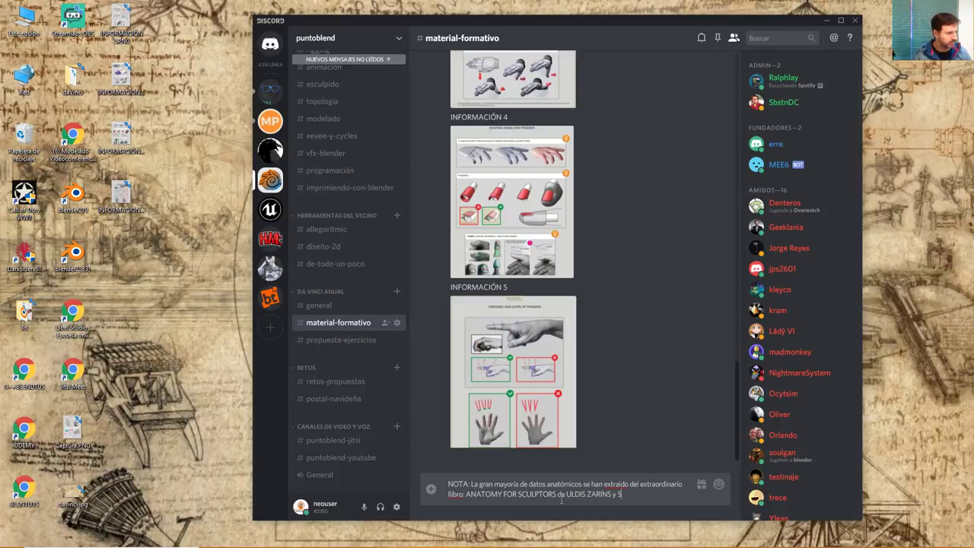
pyautogui.write('SANDIS KONDRA')
pyautogui.write('TS.')
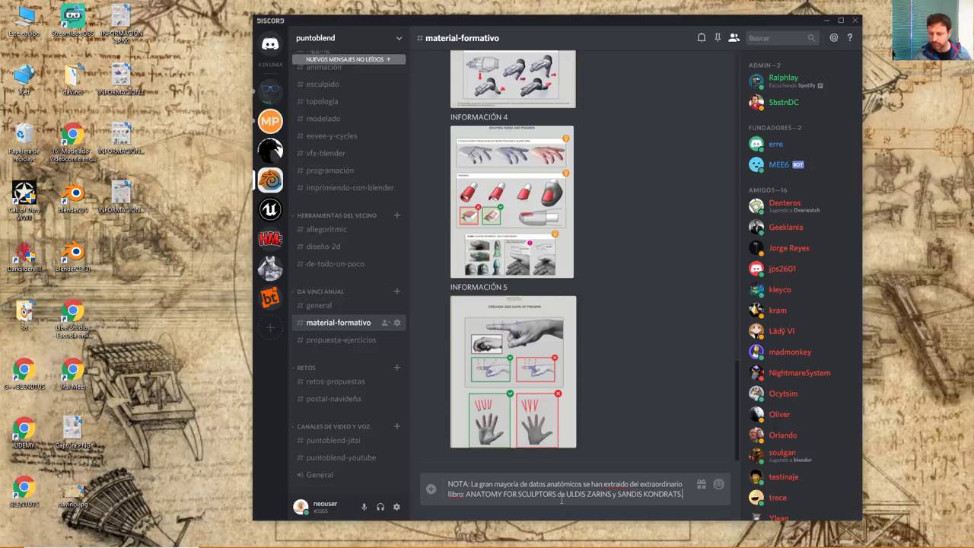
pyautogui.press('Return')
# Send 'Este curso es completamente gratuito', adding that the channel receives no income
pyautogui.write('es')
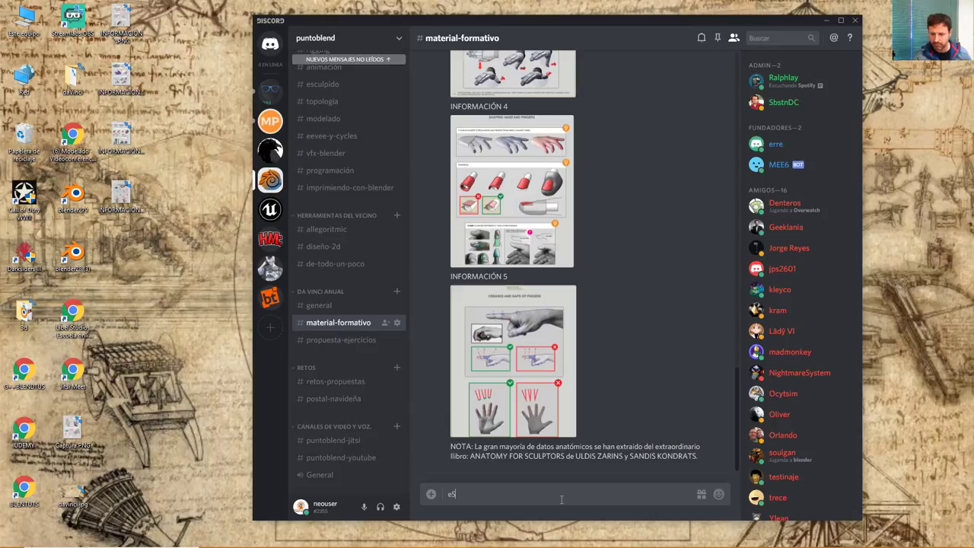
pyautogui.press('BackSpace')
pyautogui.write('es')
pyautogui.press('BackSpace')
pyautogui.press('BackSpace')
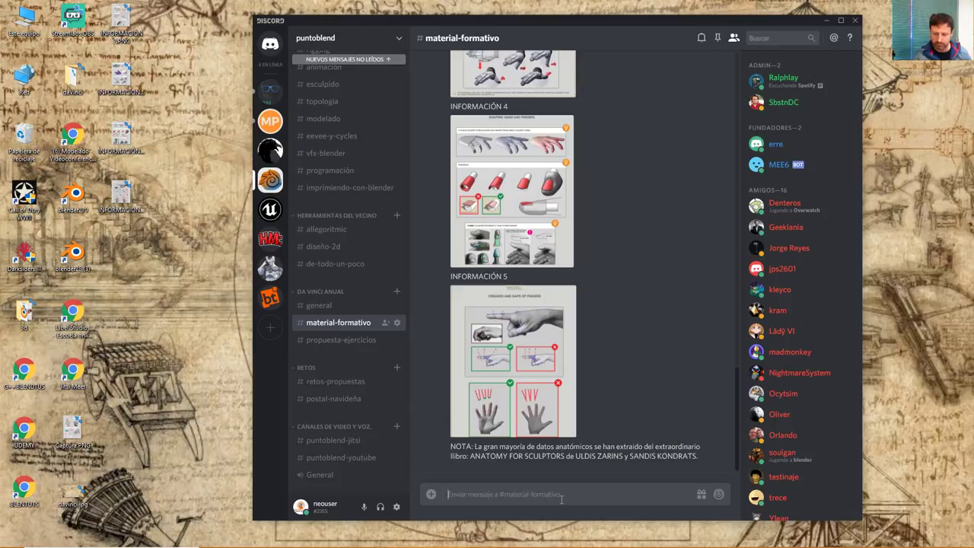
pyautogui.write('Este curso es a')
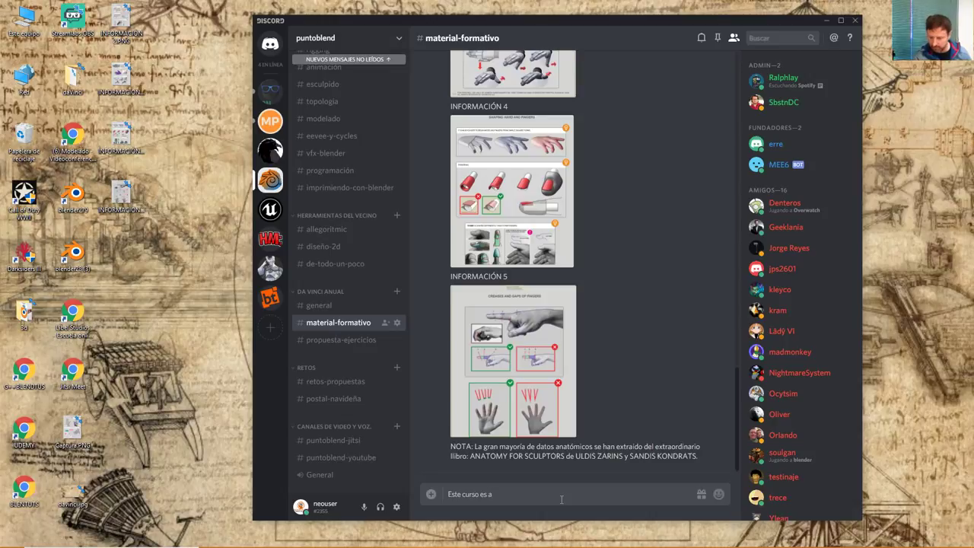
pyautogui.press('BackSpace')
pyautogui.write('completam')
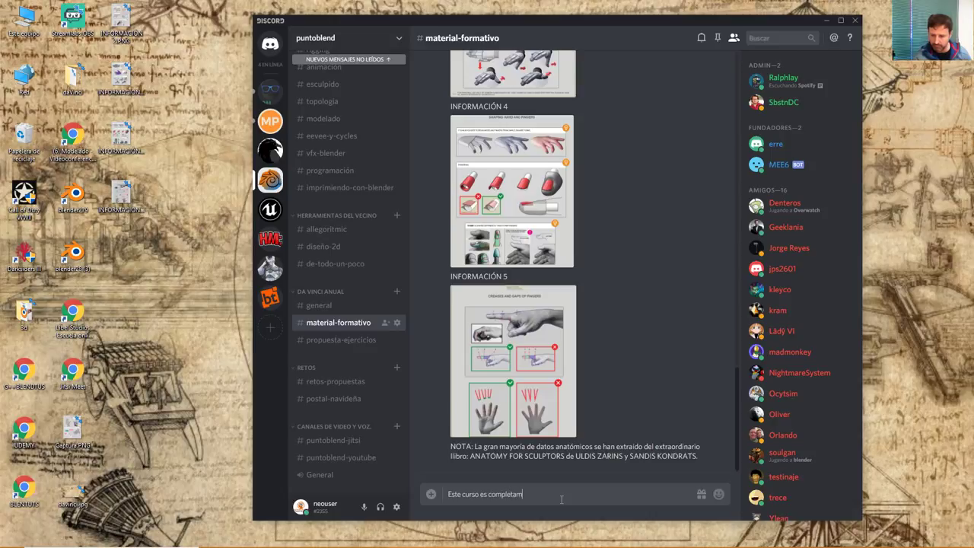
pyautogui.write('ente gratu')
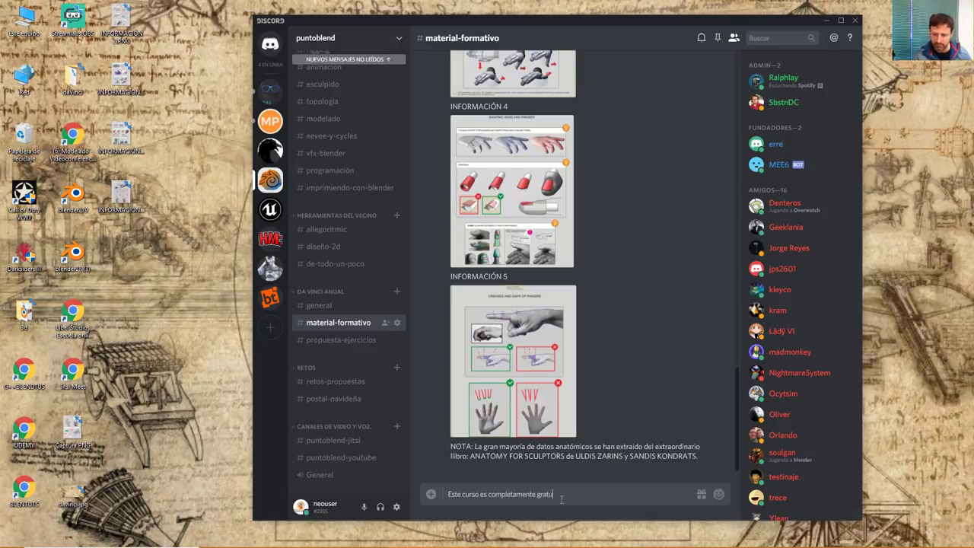
pyautogui.write('ito.')
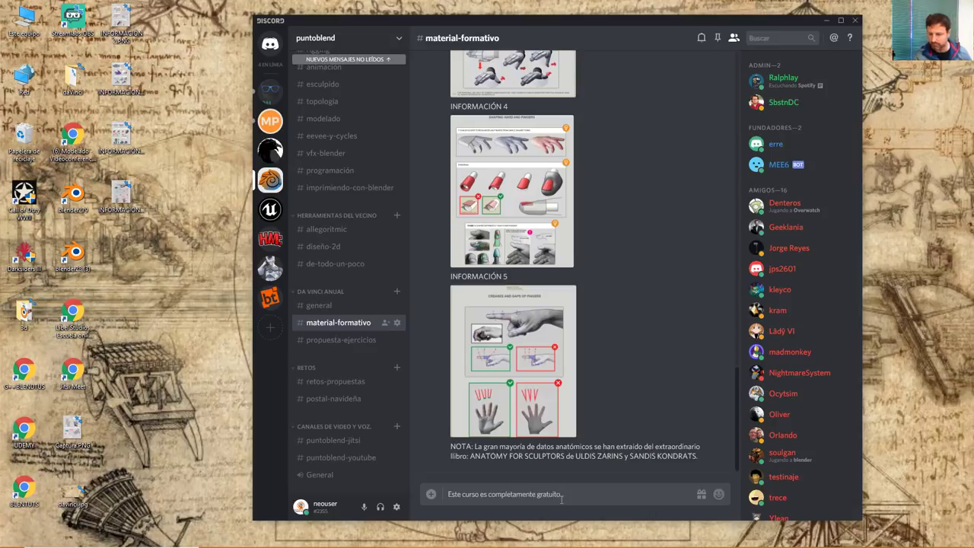
pyautogui.write('y no pe')
pyautogui.press('BackSpace')
pyautogui.press('BackSpace')
pyautogui.press('BackSpace')
pyautogui.press('BackSpace')
pyautogui.press('BackSpace')
pyautogui.write('el can')
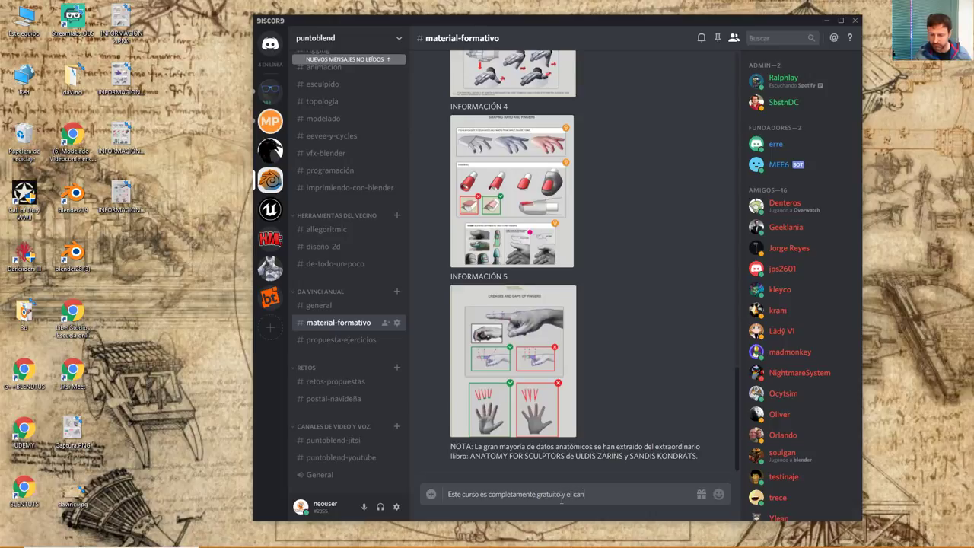
pyautogui.write('al no perd')
pyautogui.write('ibe')
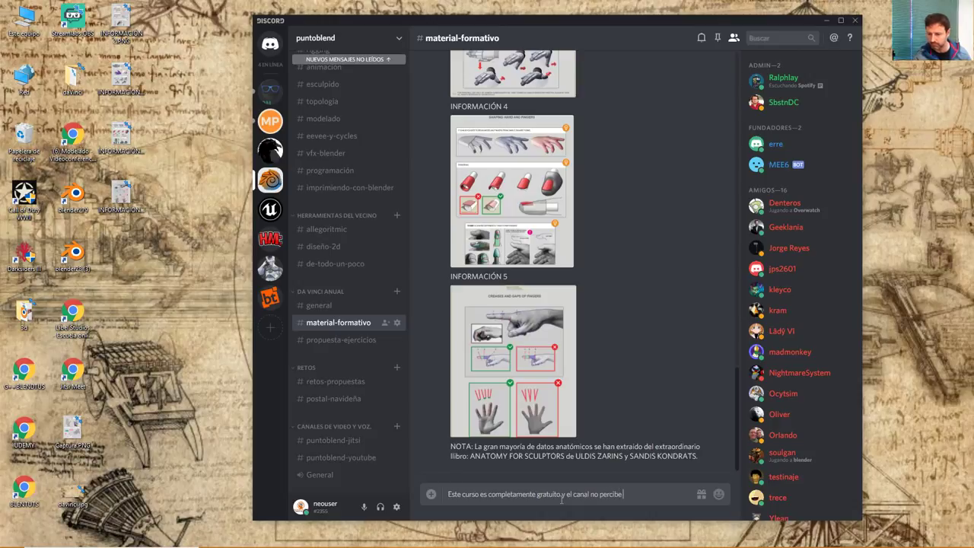
pyautogui.write(' un')
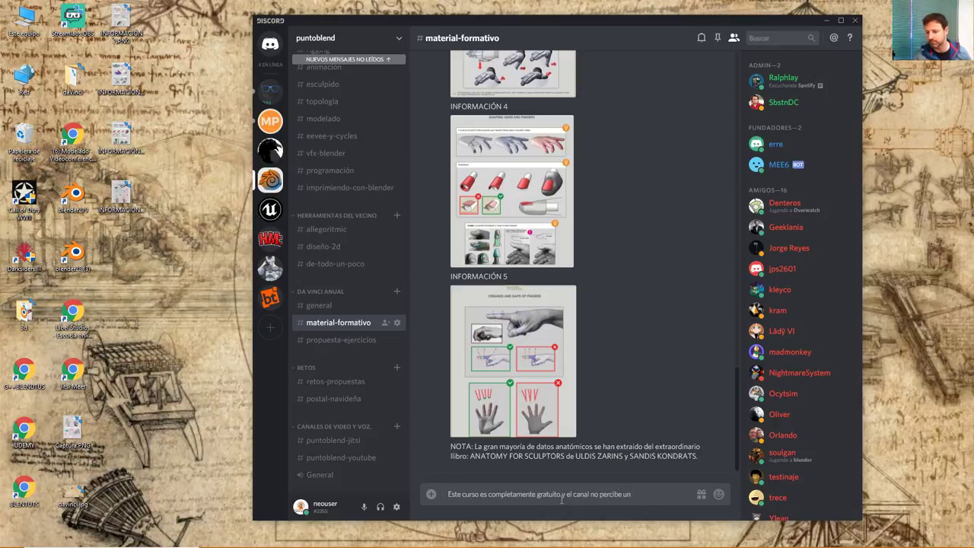
pyautogui.press('BackSpace')
pyautogui.press('BackSpace')
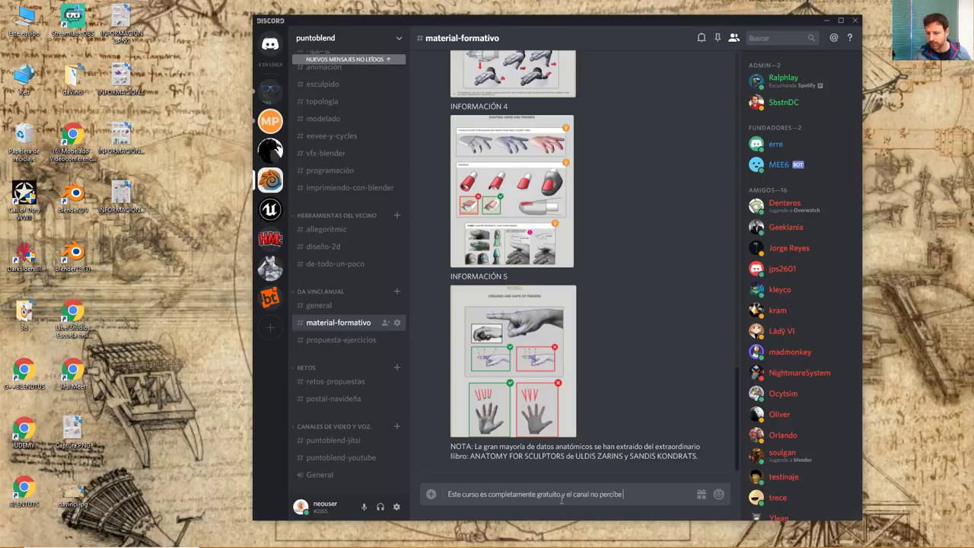
pyautogui.write('ingreso al')
pyautogui.write('go')
pyautogui.write('no.')
pyautogui.press('Return')
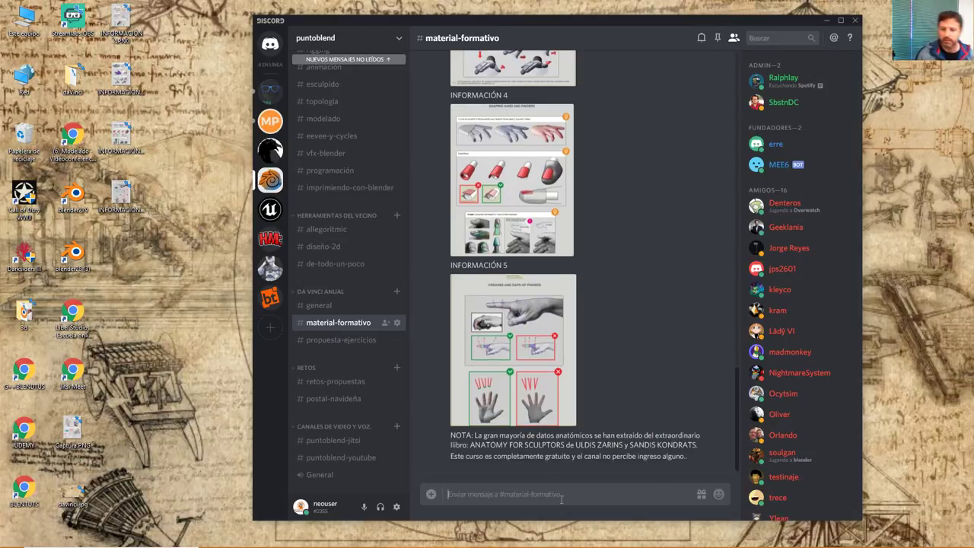
# Send a message thanking everyone who participated, both as users and as guest artists ('artistas invitados')
pyautogui.write('A')
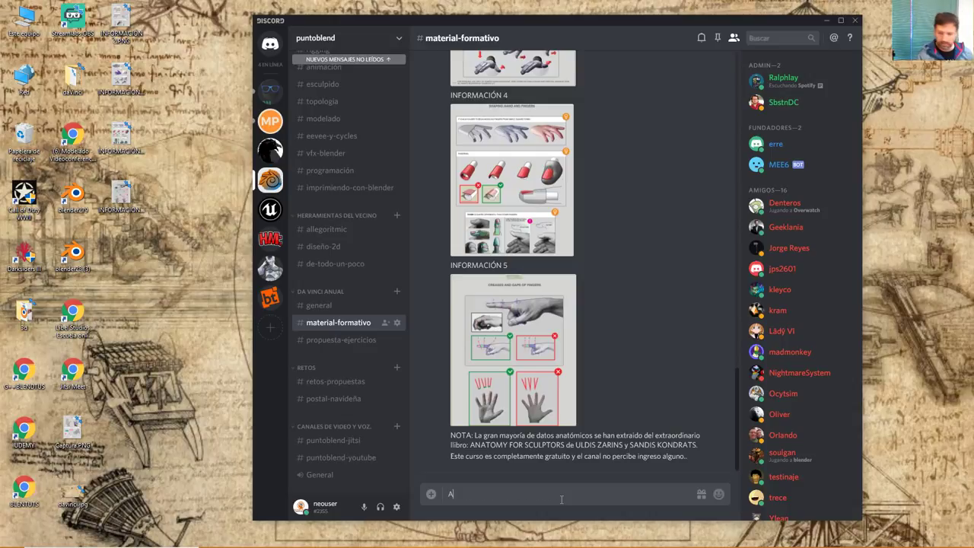
pyautogui.write('gradecer la co')
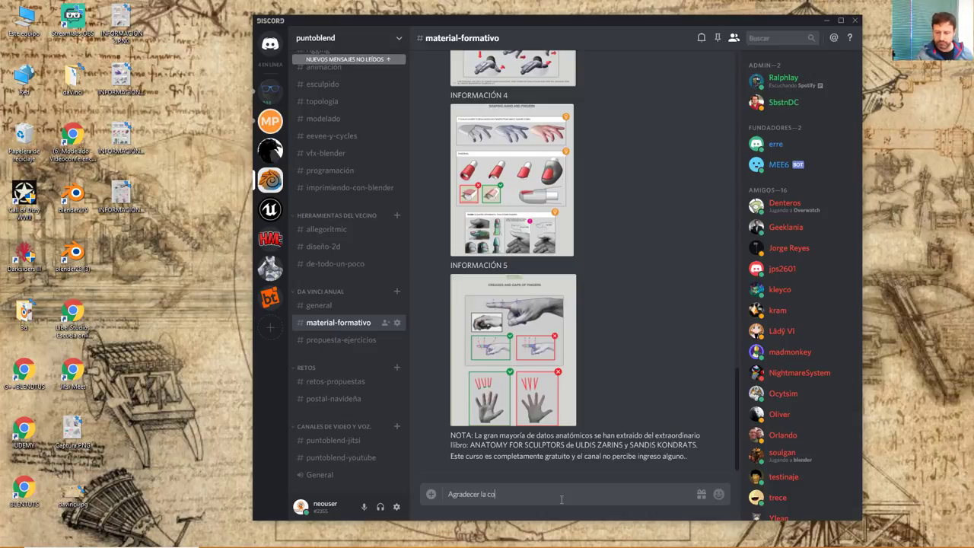
pyautogui.write('labora')
pyautogui.write('ción a todos a')
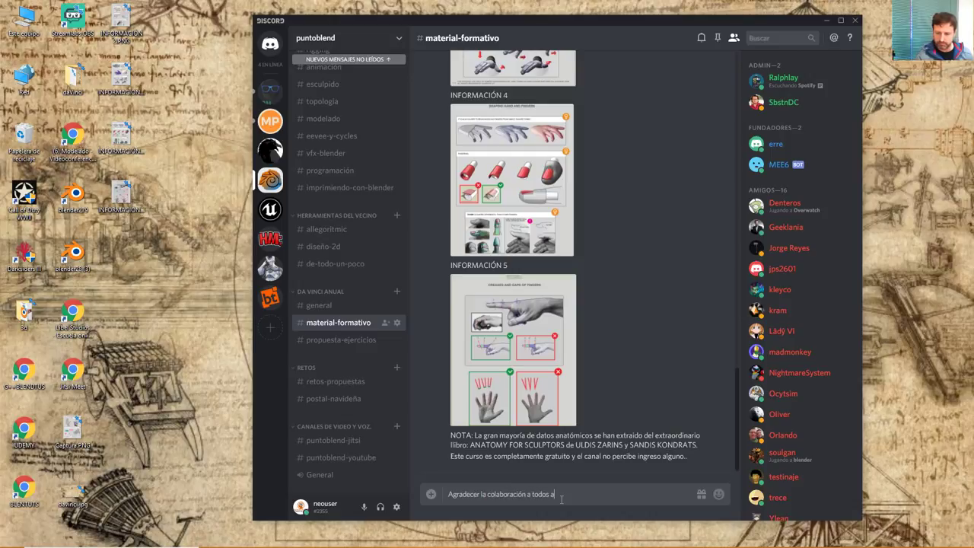
pyautogui.write('quellos que d')
pyautogui.write('e algún modo par')
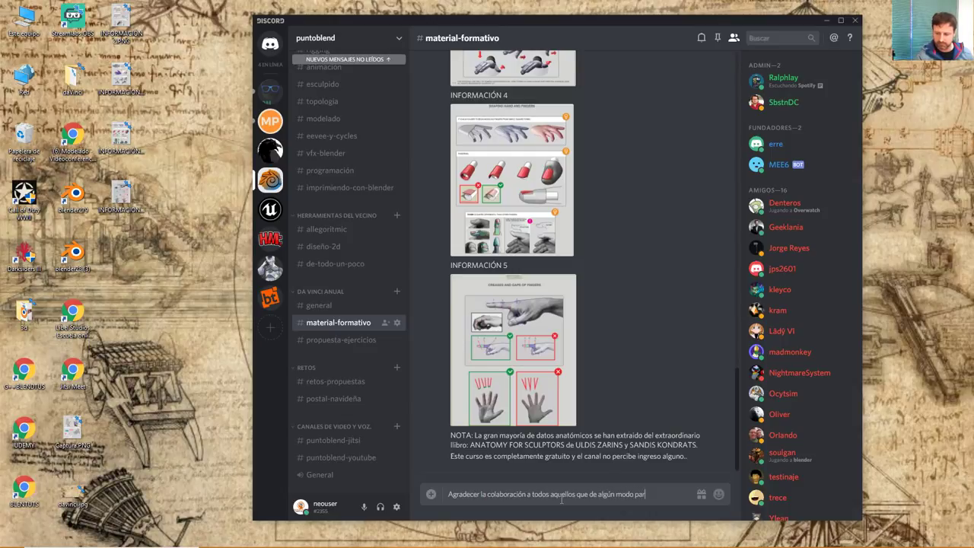
pyautogui.write('ticipais')
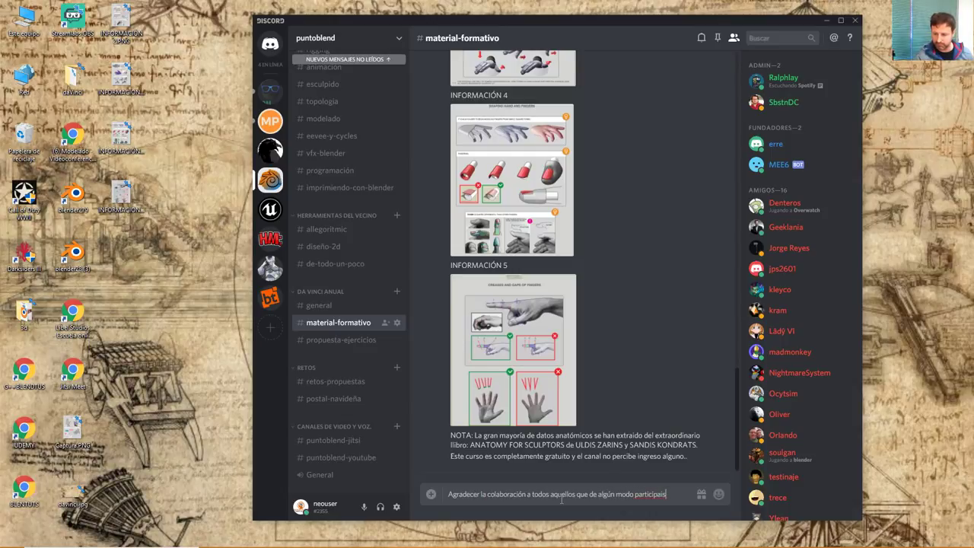
pyautogui.press('BackSpace')
pyautogui.press('BackSpace')
pyautogui.write('áis')
pyautogui.write('de')
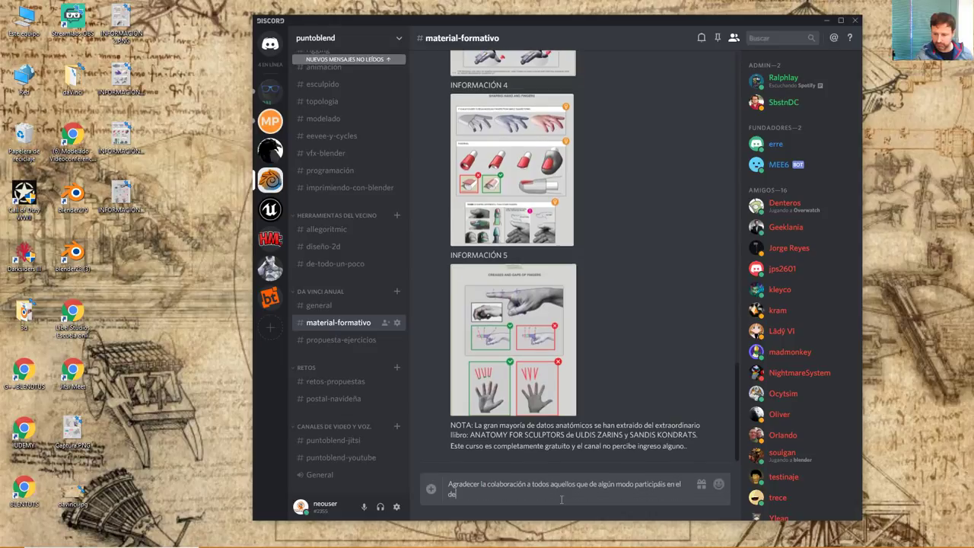
pyautogui.write('sarrollo del m')
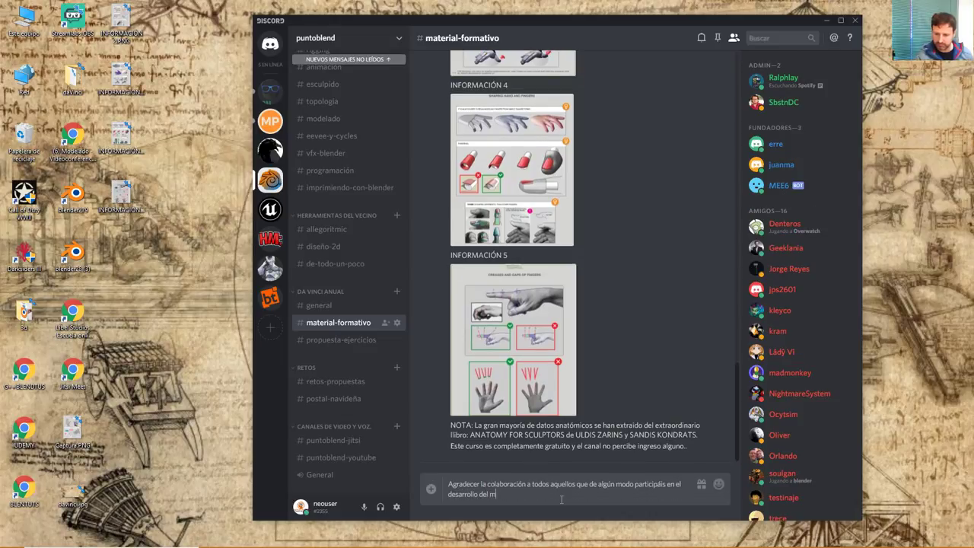
pyautogui.write('ismo as')
pyautogui.write('í como a')
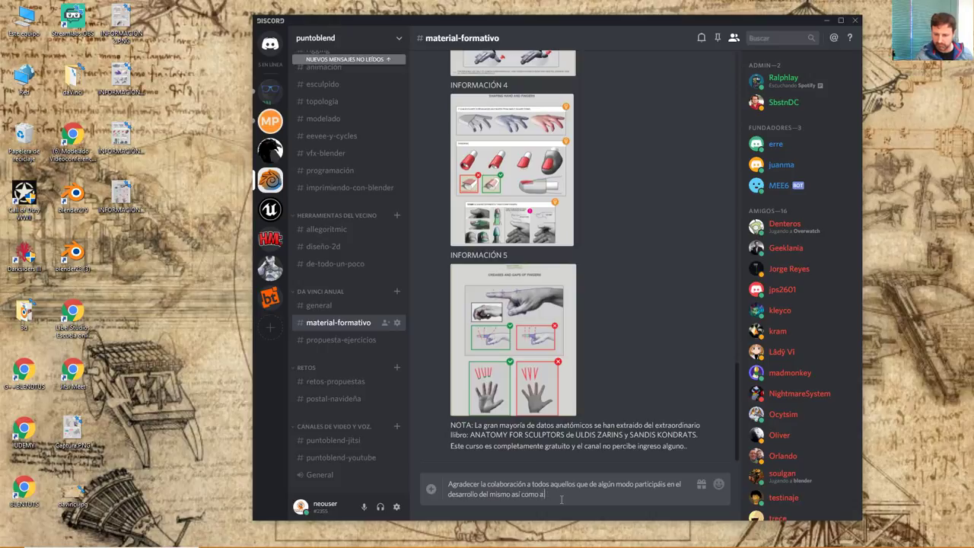
pyautogui.press('BackSpace')
pyautogui.press('BackSpace')
pyautogui.press('BackSpace')
pyautogui.write(', tanto d')
pyautogui.press('BackSpace')
pyautogui.write('en calidad')
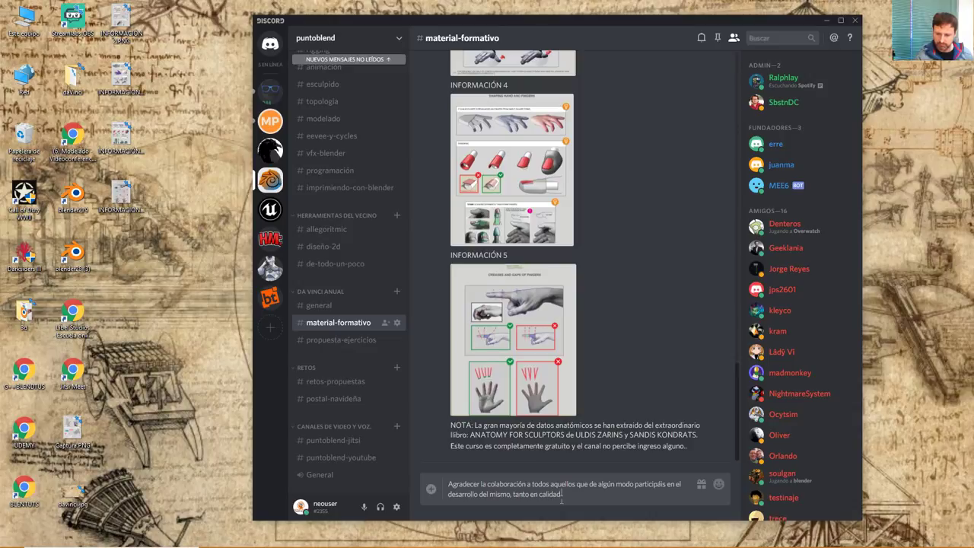
pyautogui.write(' de usuarios ')
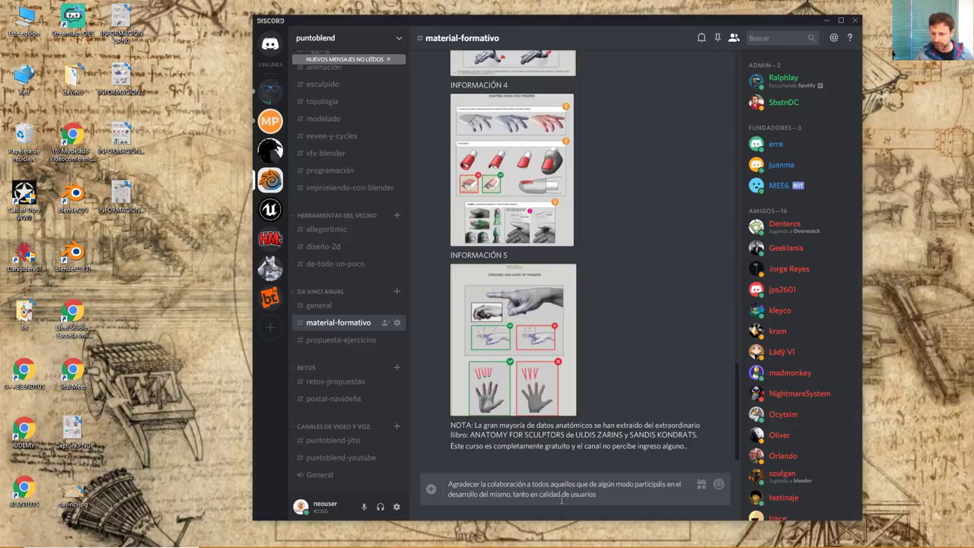
pyautogui.write('como')
pyautogui.write(' artistas doce')
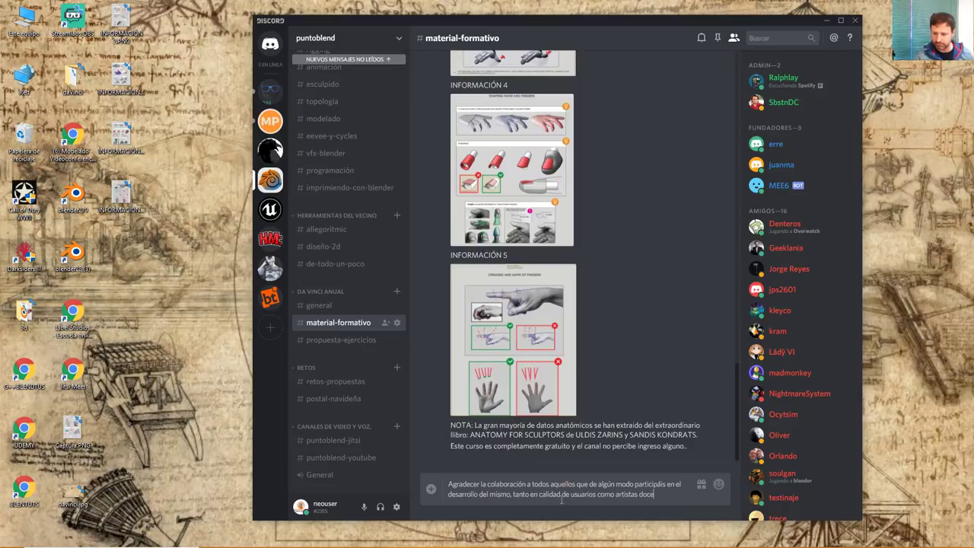
pyautogui.write('ntes.')
pyautogui.press('BackSpace')
pyautogui.press('BackSpace')
pyautogui.press('BackSpace')
pyautogui.press('BackSpace')
pyautogui.press('BackSpace')
pyautogui.press('BackSpace')
pyautogui.press('BackSpace')
pyautogui.press('BackSpace')
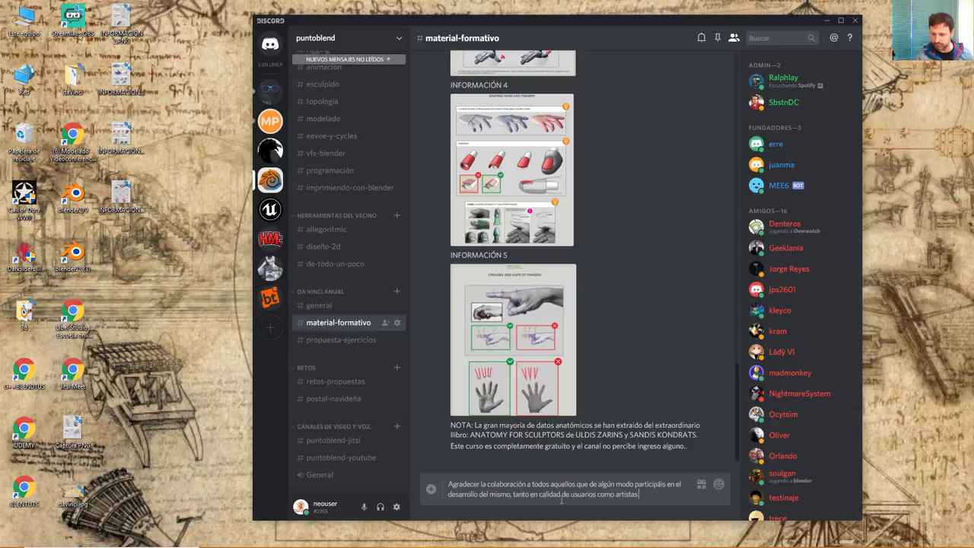
pyautogui.write('invitados.')
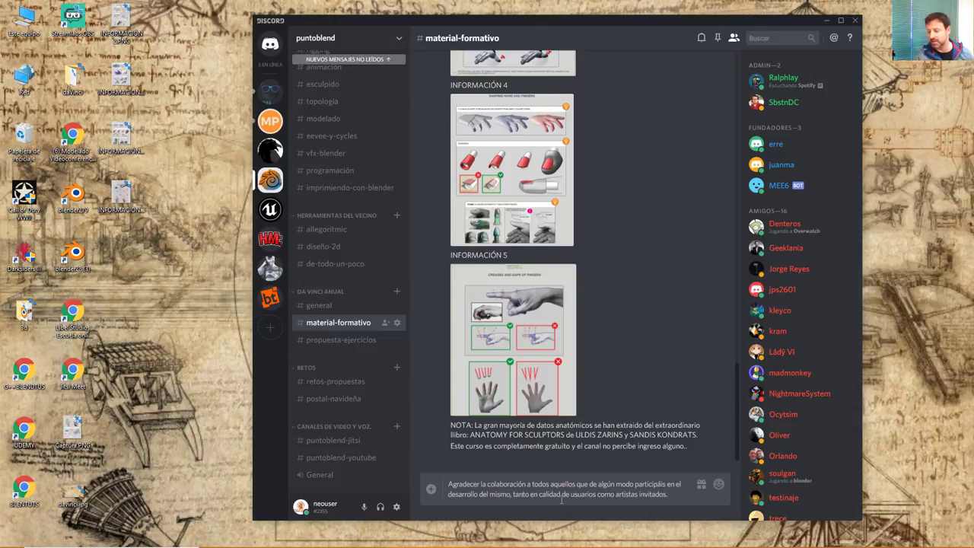
pyautogui.press('Return')
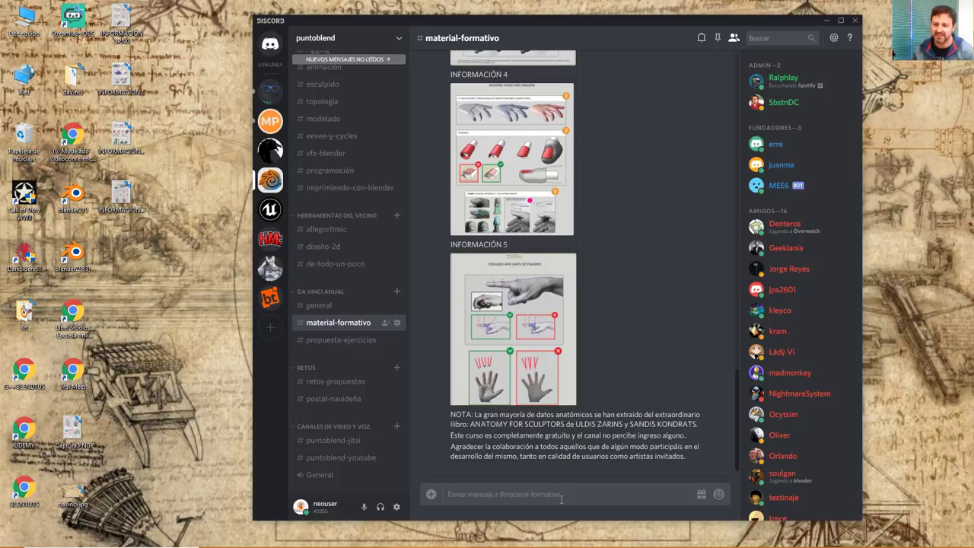
# Switch to #propuesta-ejercicios and then back to #material-formativo
pyautogui.click(337, 340)
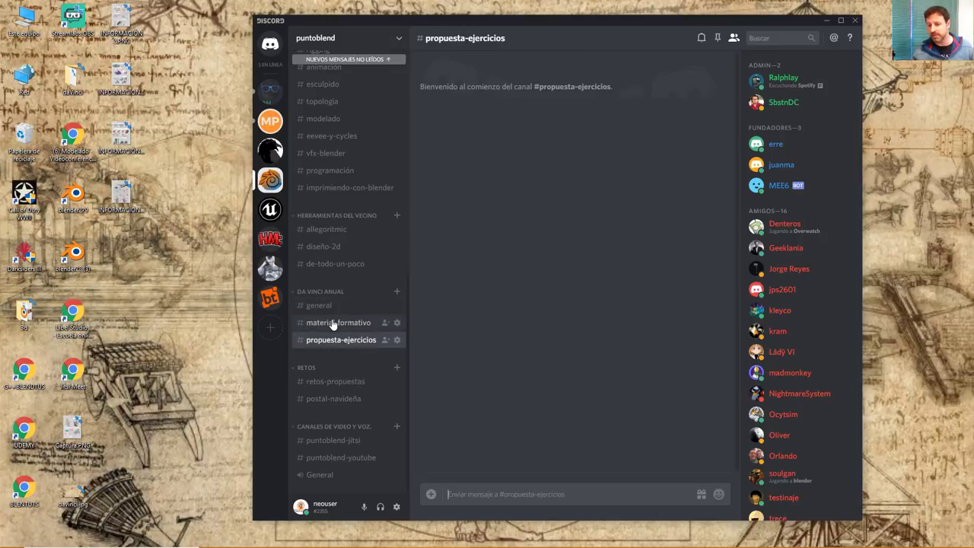
pyautogui.click(333, 324)
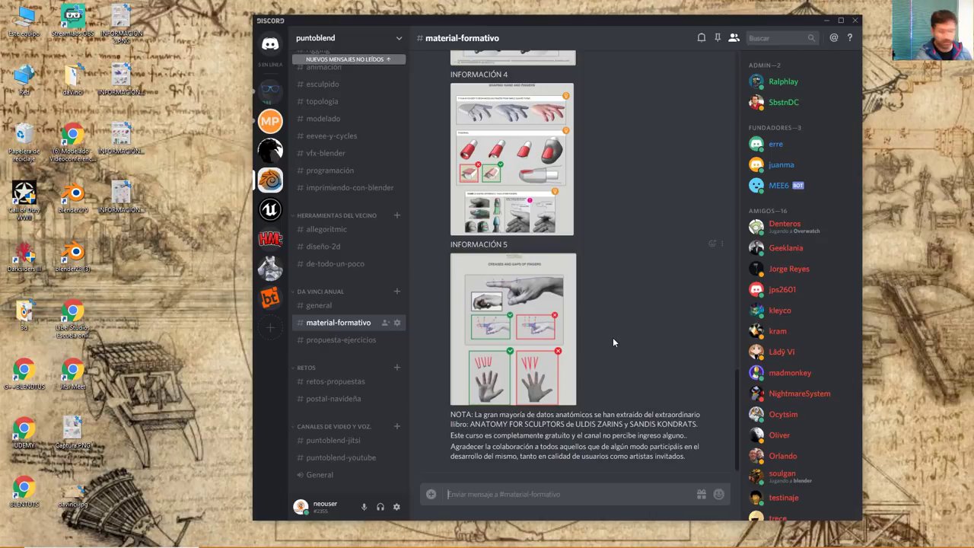
# Draft the message that course exercises are practised Mondays and Thursdays, correcting MARTE to LUNES
pyautogui.write('LOS MAR')
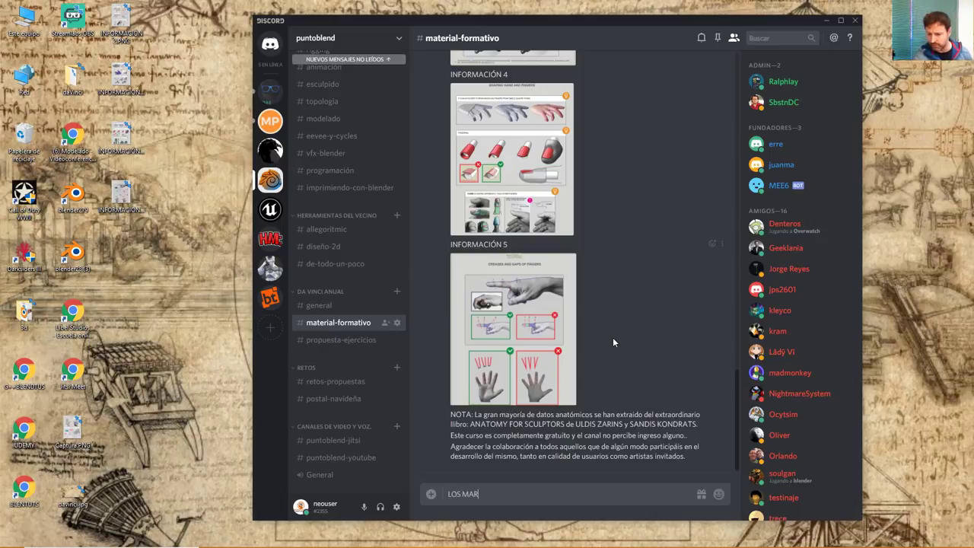
pyautogui.write('TE Y LOS JUEVE')
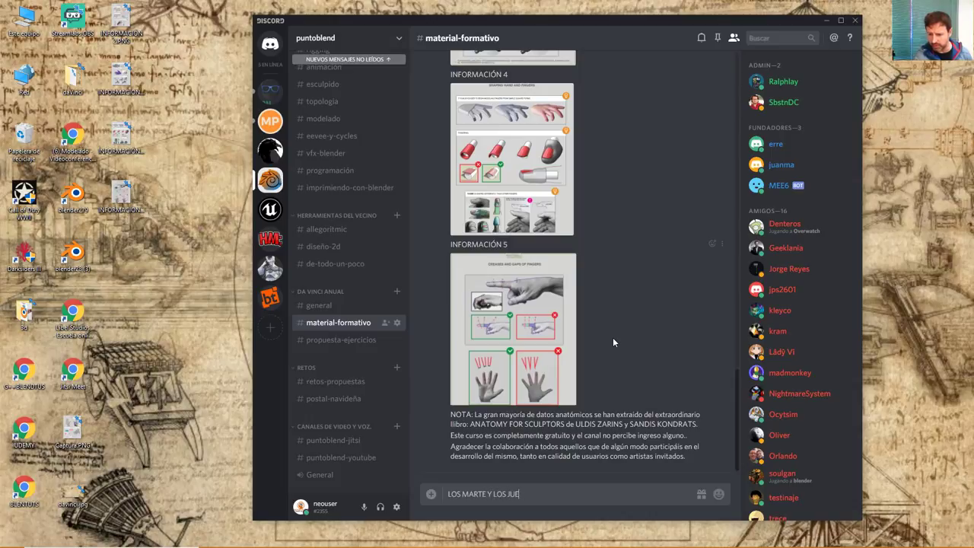
pyautogui.write('S.. ESTA')
pyautogui.write('REMOS HAC')
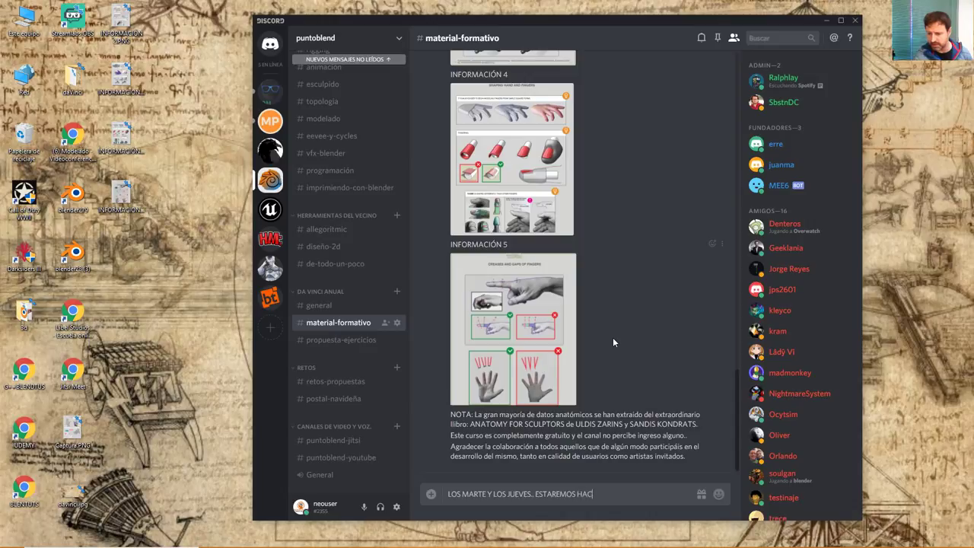
pyautogui.write('IENDO PRAC')
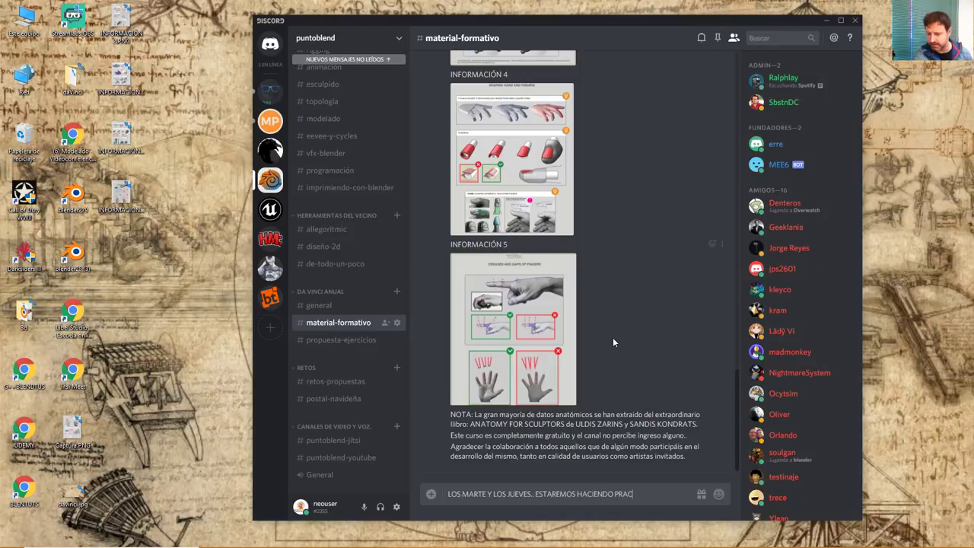
pyautogui.write('ÁCTICAS')
pyautogui.write(' DEL CU')
pyautogui.press('BackSpace')
pyautogui.press('BackSpace')
pyautogui.press('BackSpace')
pyautogui.press('BackSpace')
pyautogui.write('LOS EJERCICIO')
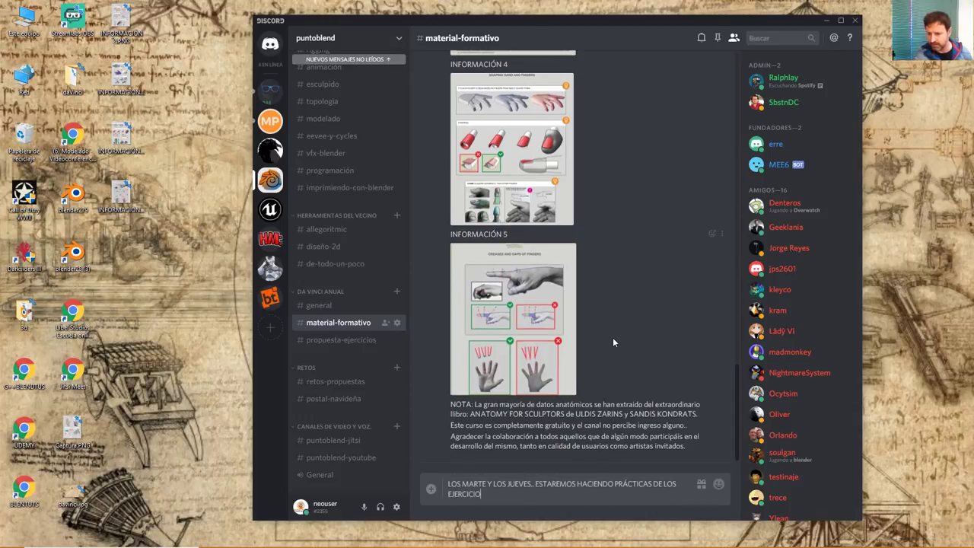
pyautogui.write('S DEL CURSO')
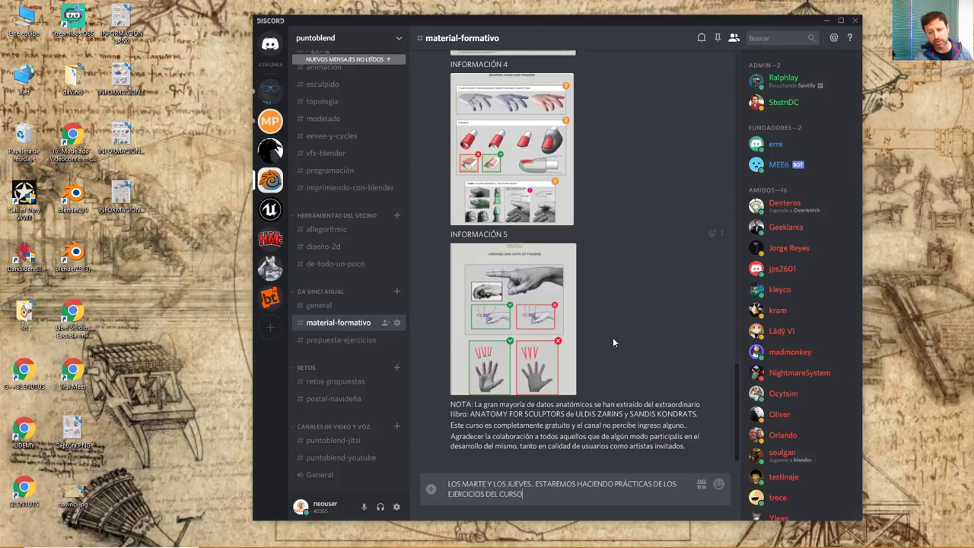
pyautogui.press('Up')
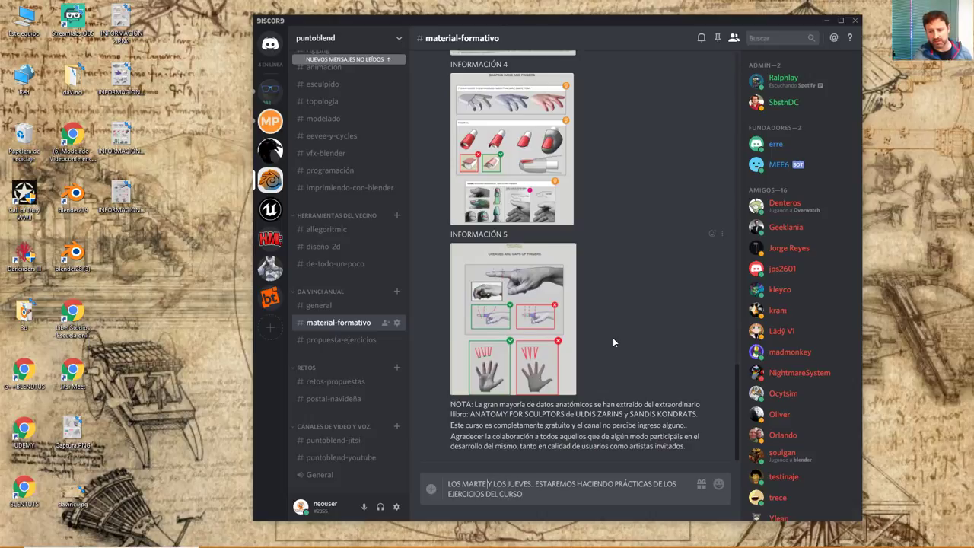
pyautogui.press('BackSpace')
pyautogui.press('BackSpace')
pyautogui.press('BackSpace')
pyautogui.press('BackSpace')
pyautogui.press('BackSpace')
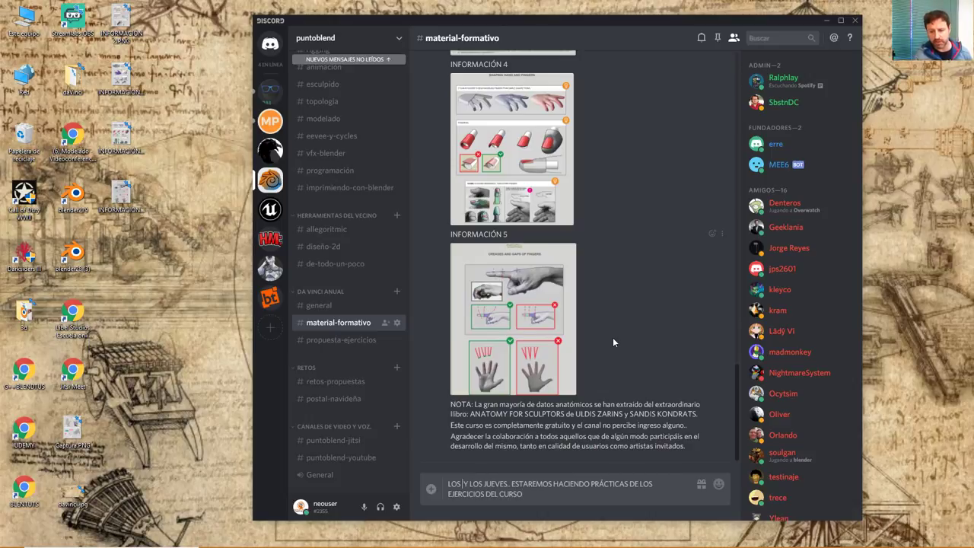
pyautogui.write('LUNES')
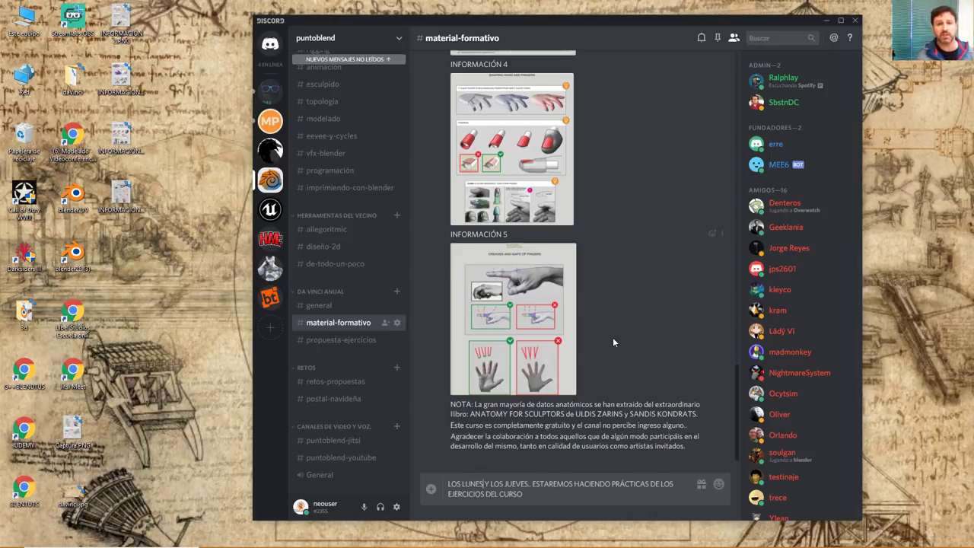
pyautogui.press('Down')
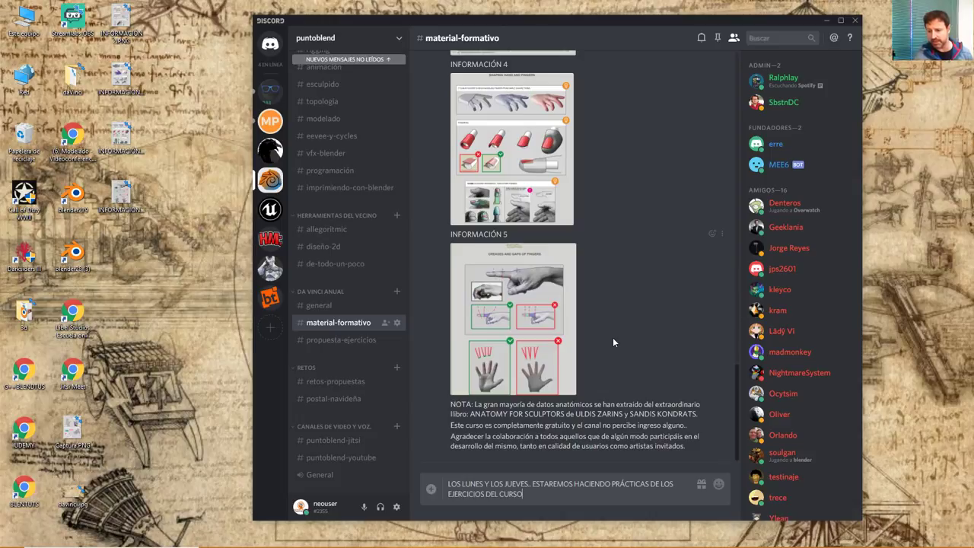
# Add the #puntoblend-jitsi channel mention and the Monday 15/01/2018 start date, then post the announcement
pyautogui.write('EN')
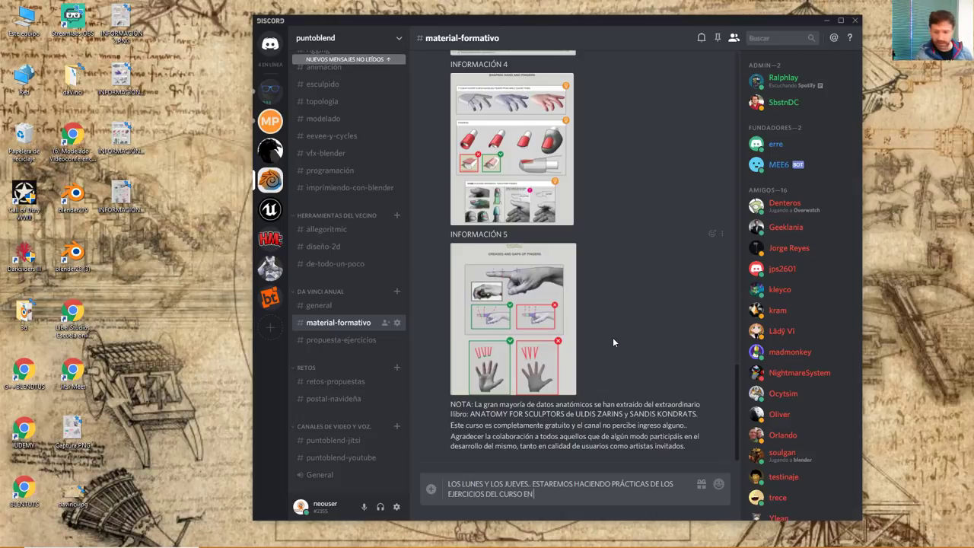
pyautogui.write(' DIR')
pyautogui.press('BackSpace')
pyautogui.press('BackSpace')
pyautogui.press('BackSpace')
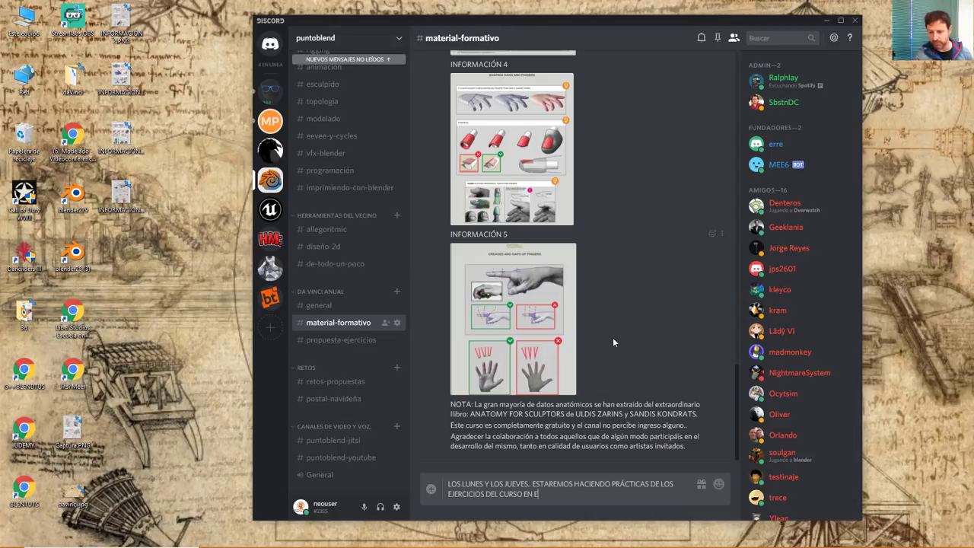
pyautogui.write('NUESTRO CANAL')
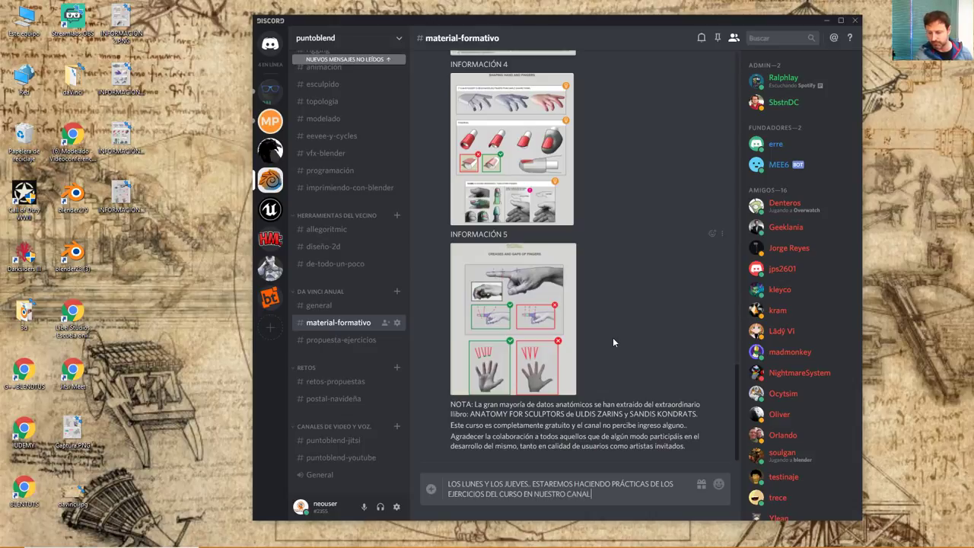
pyautogui.write(' #')
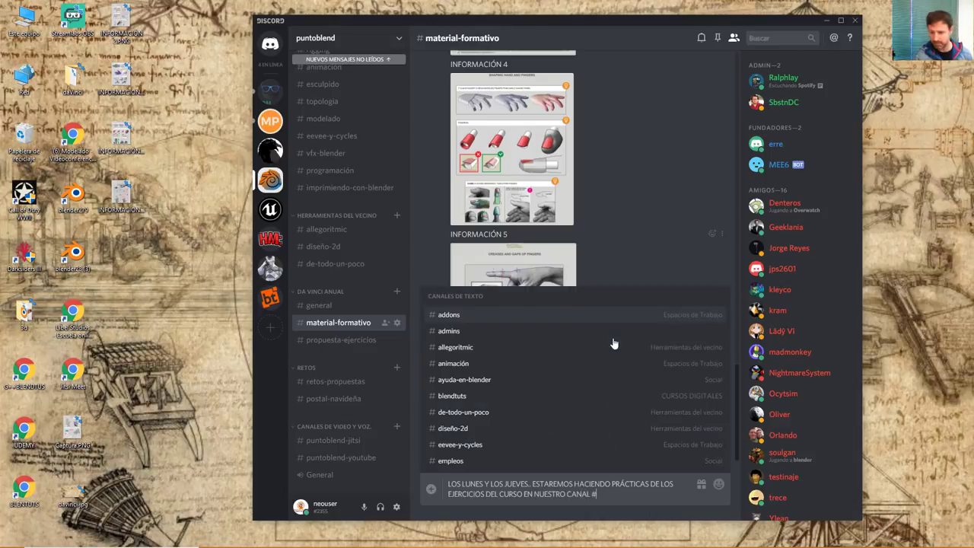
pyautogui.write('PUNTO')
pyautogui.press('Down')
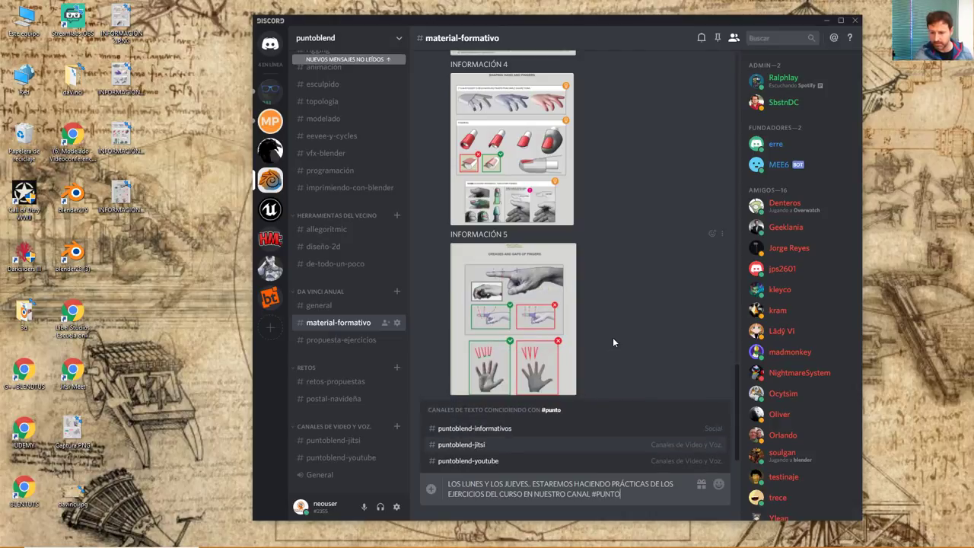
pyautogui.press('Return')
pyautogui.write('..')
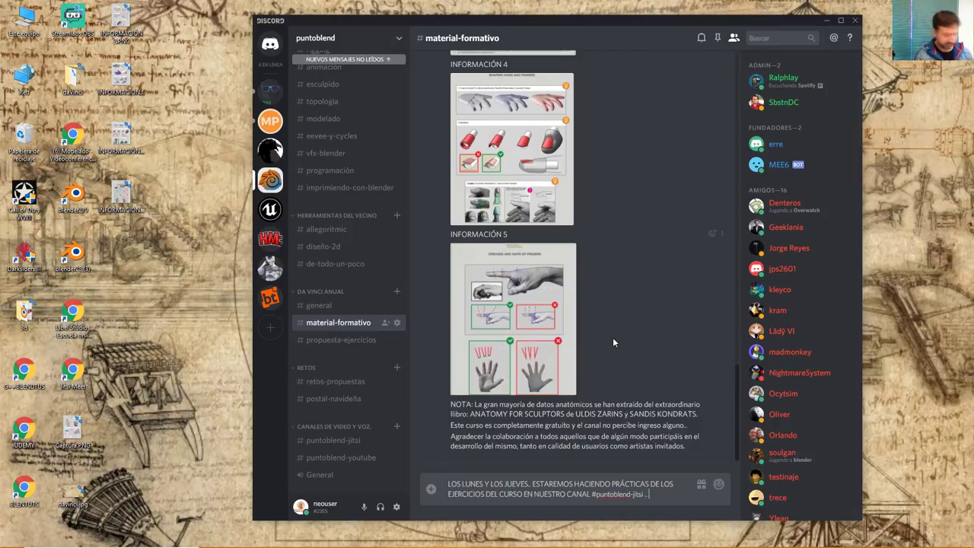
pyautogui.write(' ARRA')
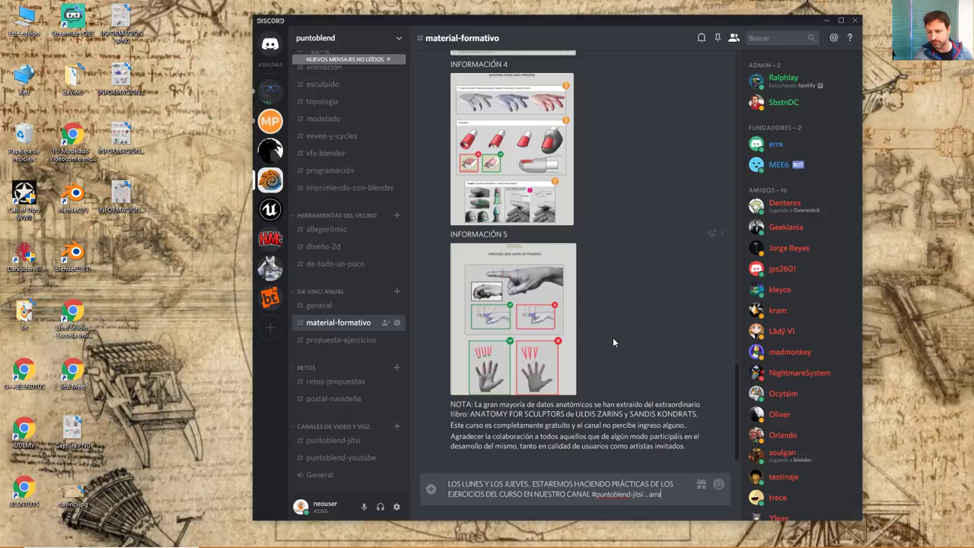
pyautogui.write('NCAM')
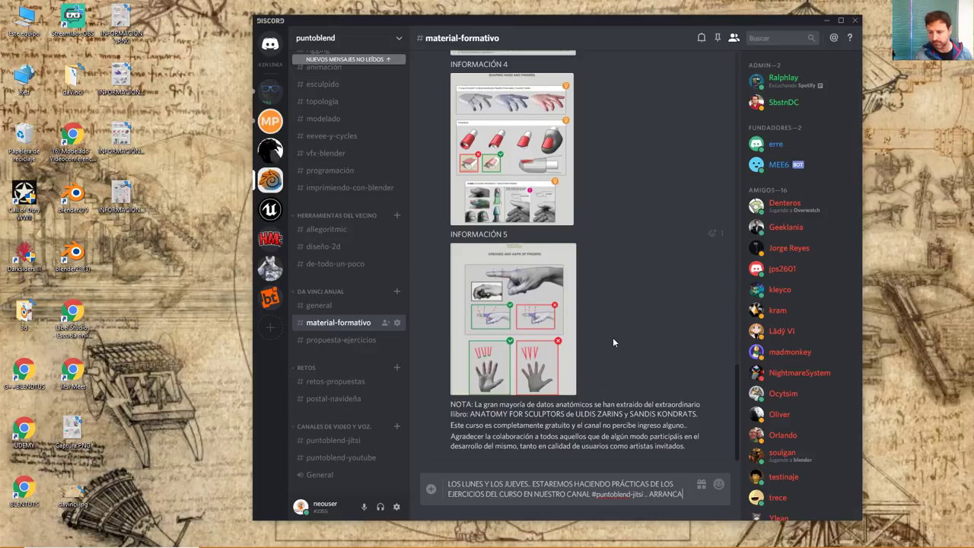
pyautogui.write('OS EL CURSO ')
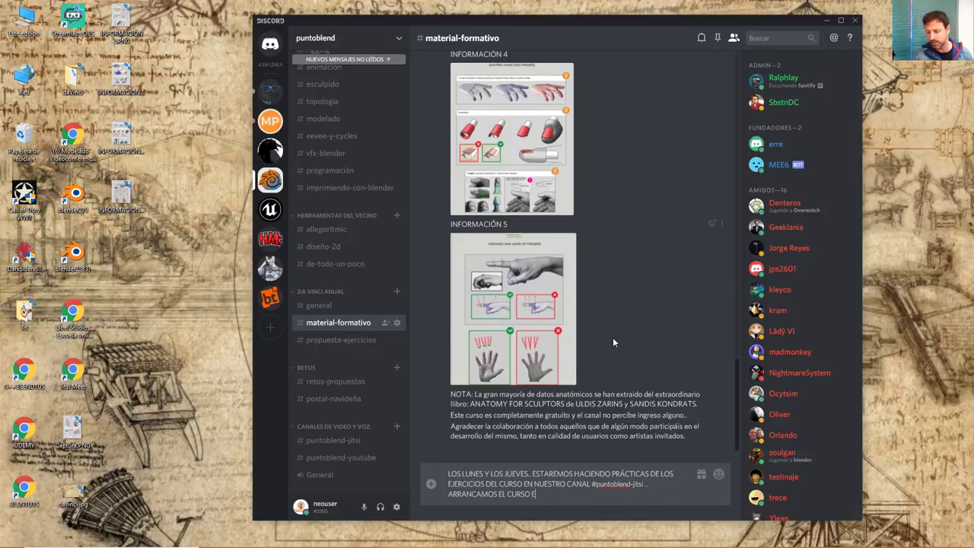
pyautogui.write('ESTE LUNES DIA ')
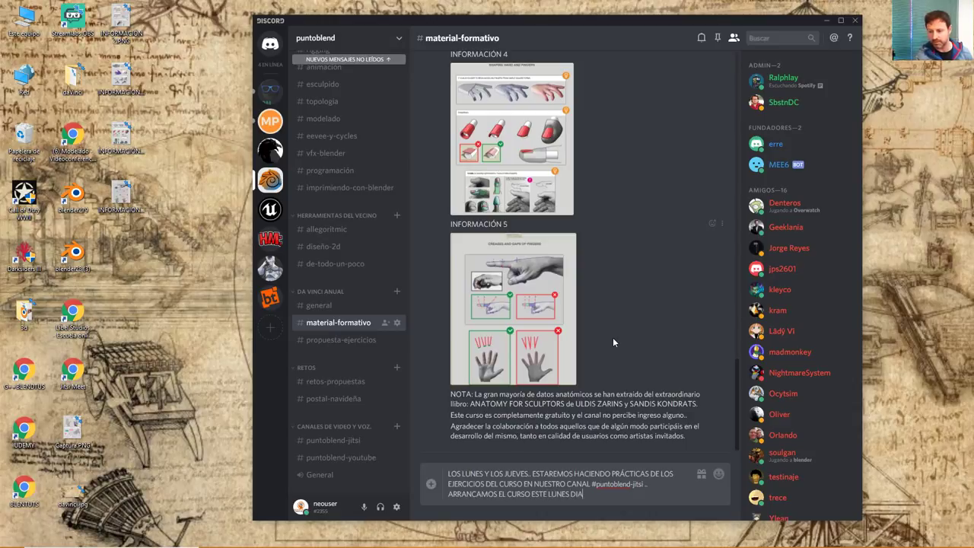
pyautogui.write('15/01/')
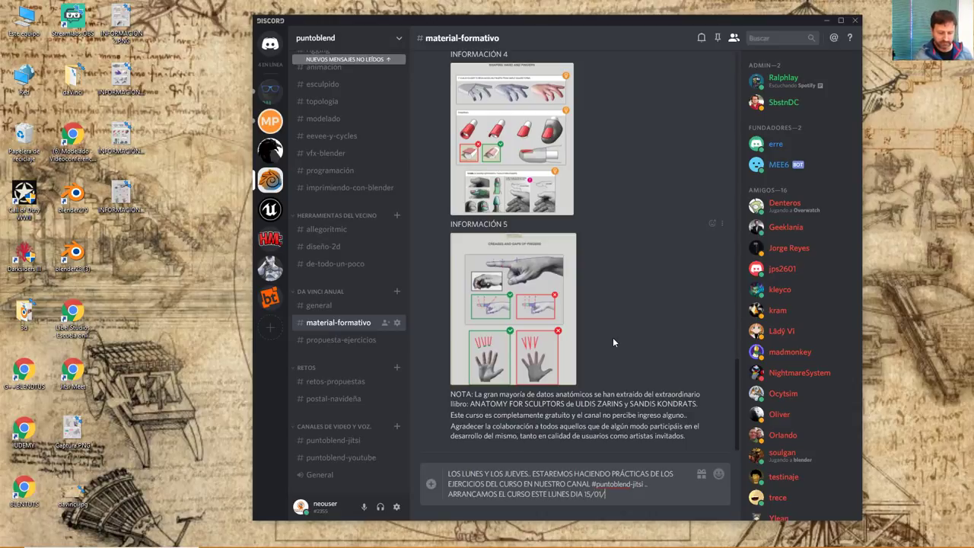
pyautogui.write('2018.')
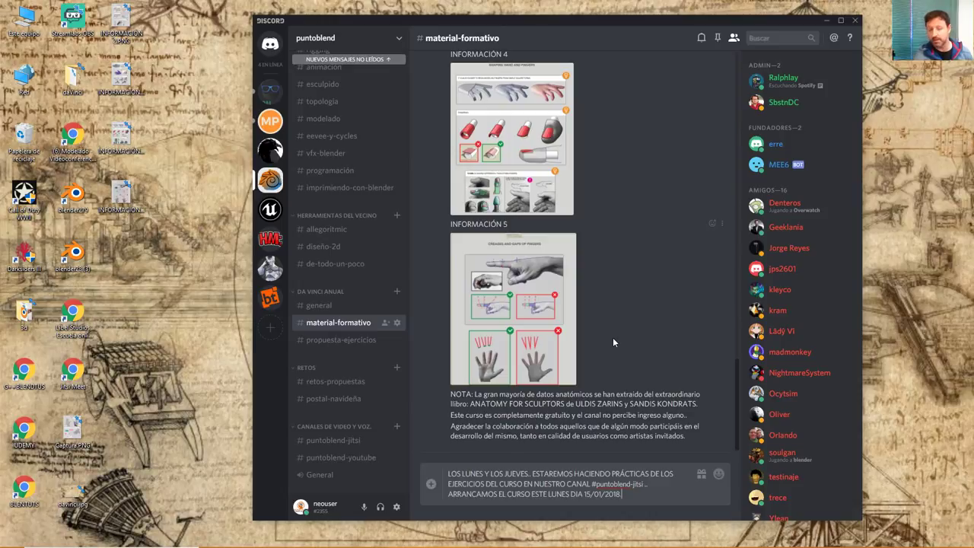
pyautogui.press('Return')
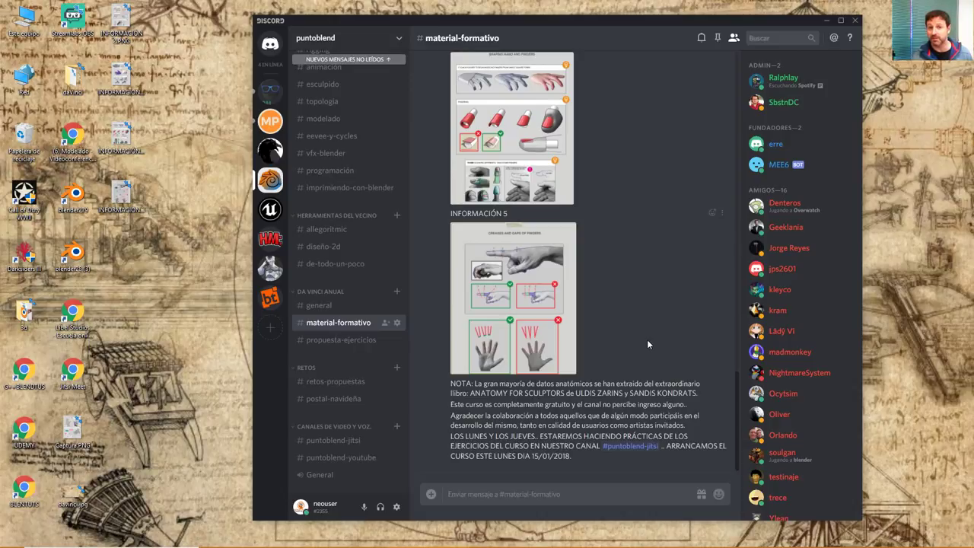
pyautogui.hotkey('alt', 'z')
pyautogui.click(592, 190)
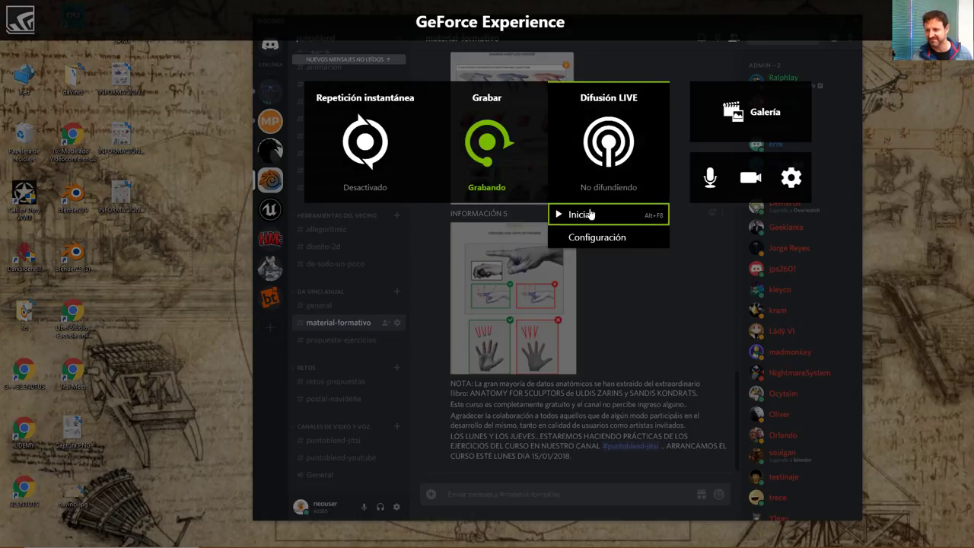